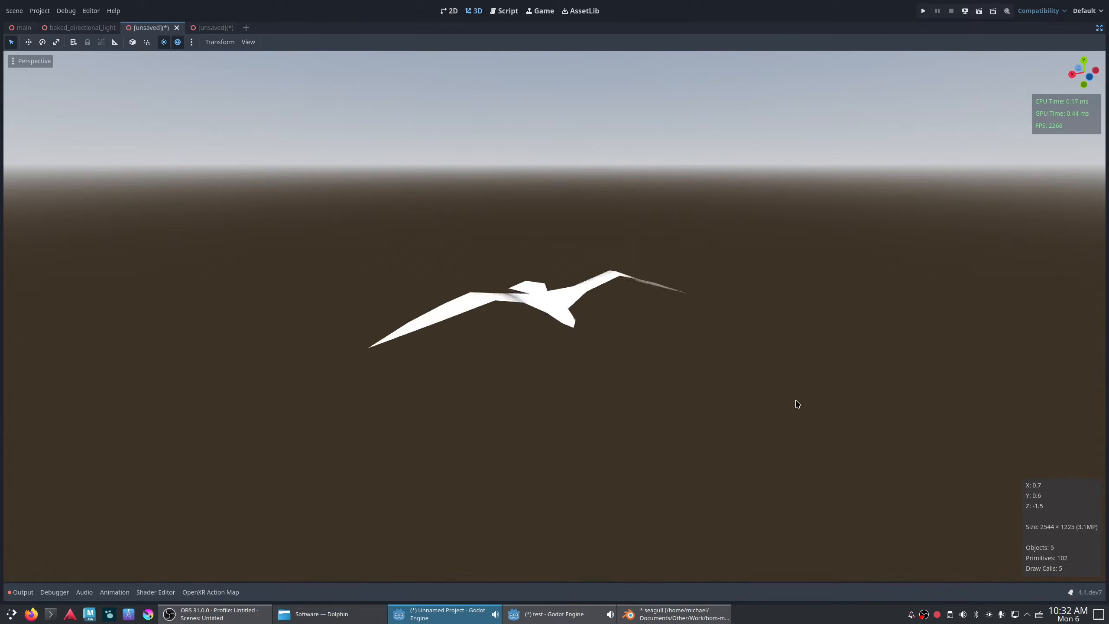
- Open the scene with the scattered seagull flock and examine it from overview and close range
left_click(215, 27)
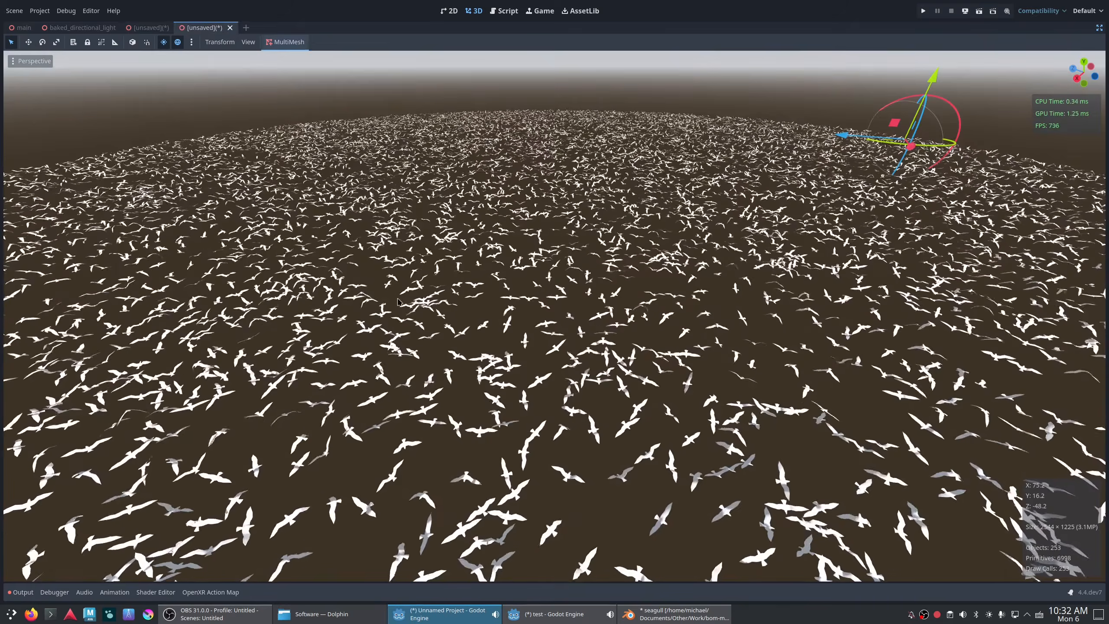
scroll(562, 446, "down", 5)
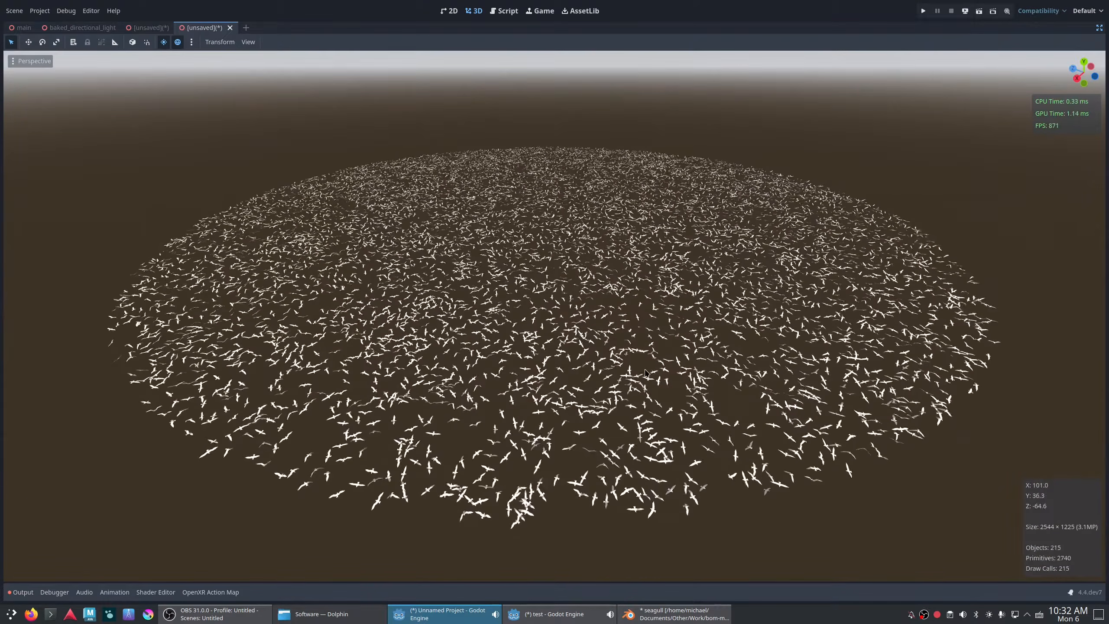
middle_click_drag(645, 372, 666, 397)
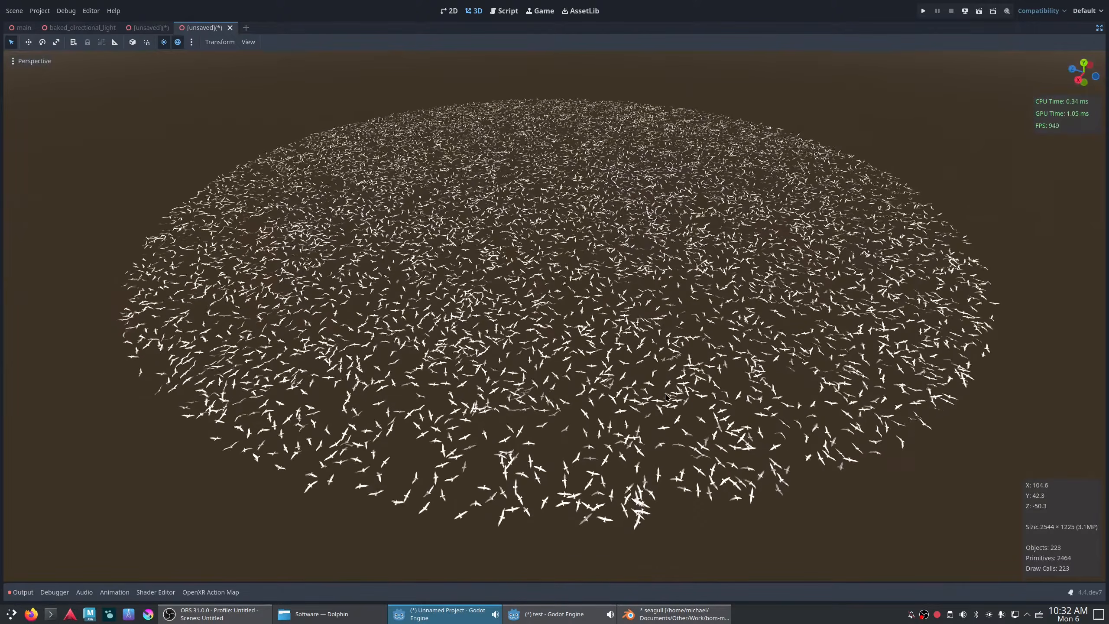
scroll(665, 397, "up", 6)
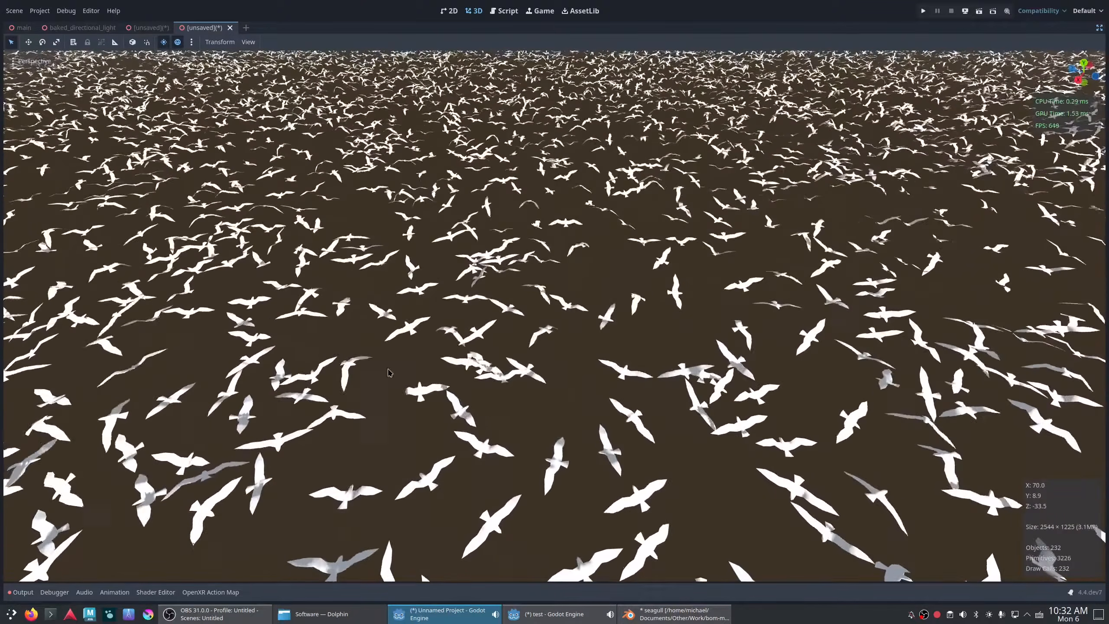
scroll(547, 323, "down", 2)
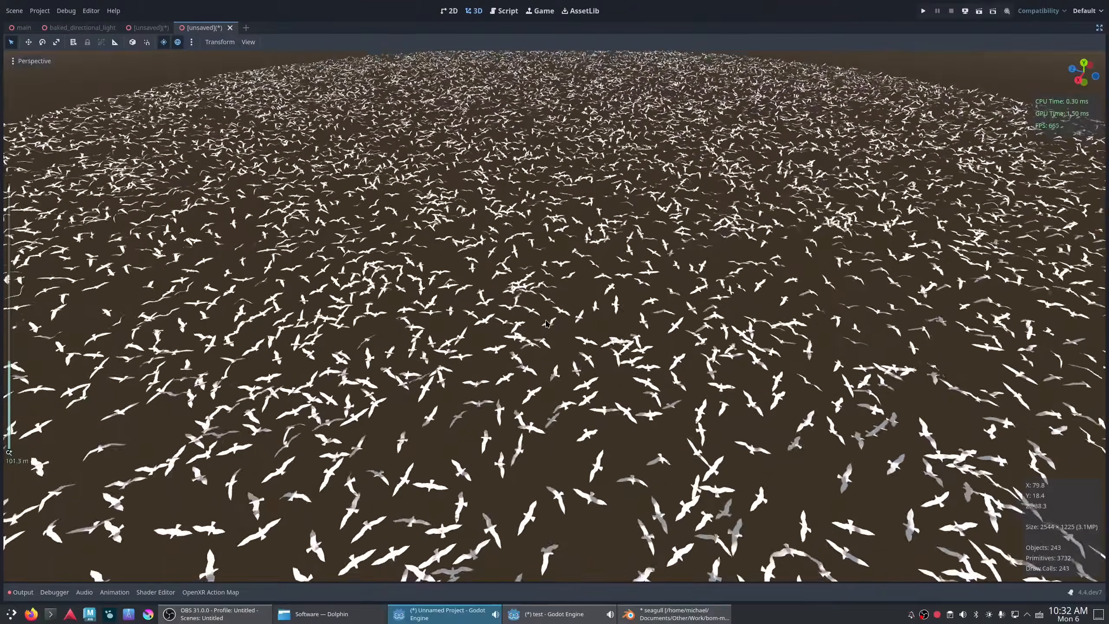
scroll(545, 323, "down", 2)
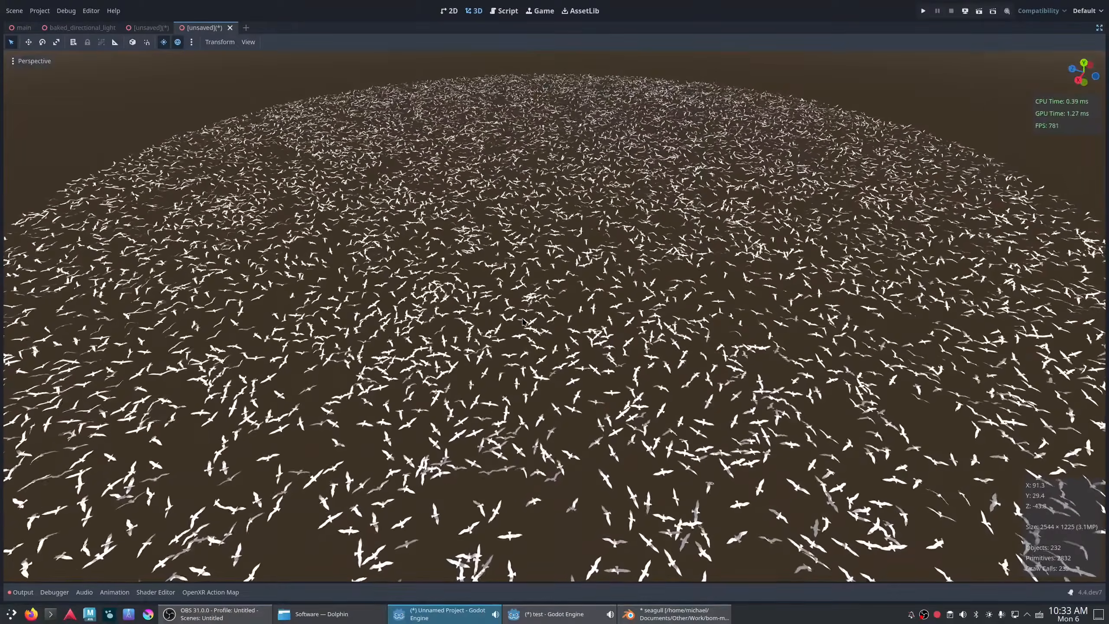
- Restore the editor docks and inspect the ScatterItem's MultiMesh instances from MultiMeshInstance3D_0_0_0 through MultiMeshInstance3D_0_2_2, ending with nothing selected
left_click(1099, 29)
left_click(83, 135)
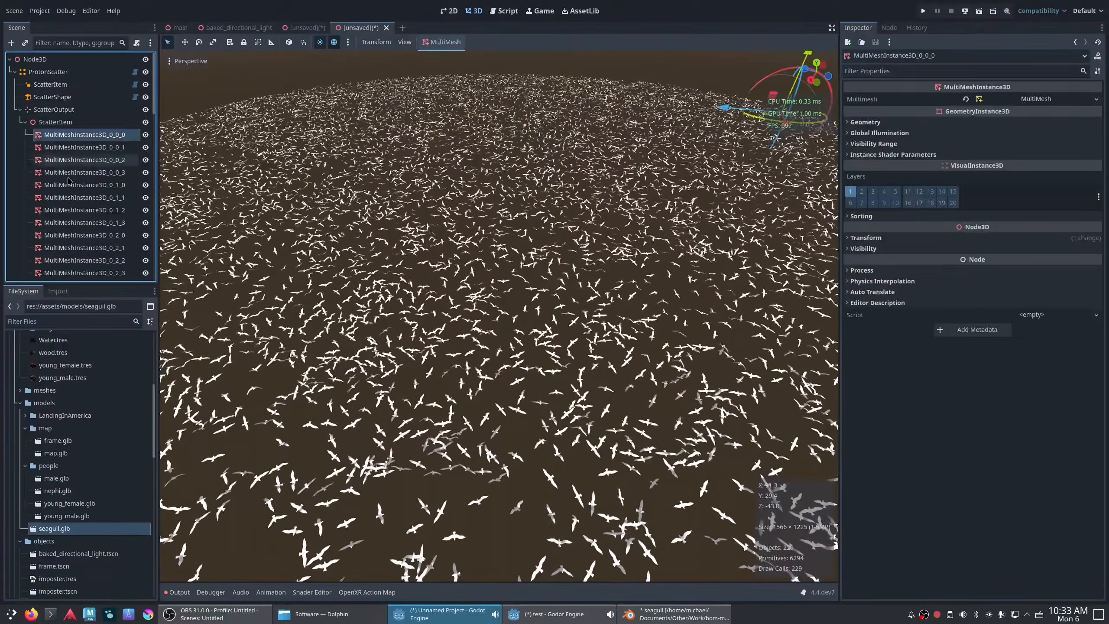
key("Down")
key("Down")
key("Down")
key("Down")
key("Down")
key("Down")
key("Down")
key("Down")
key("Down")
key("Down")
scroll(135, 152, "down", 1)
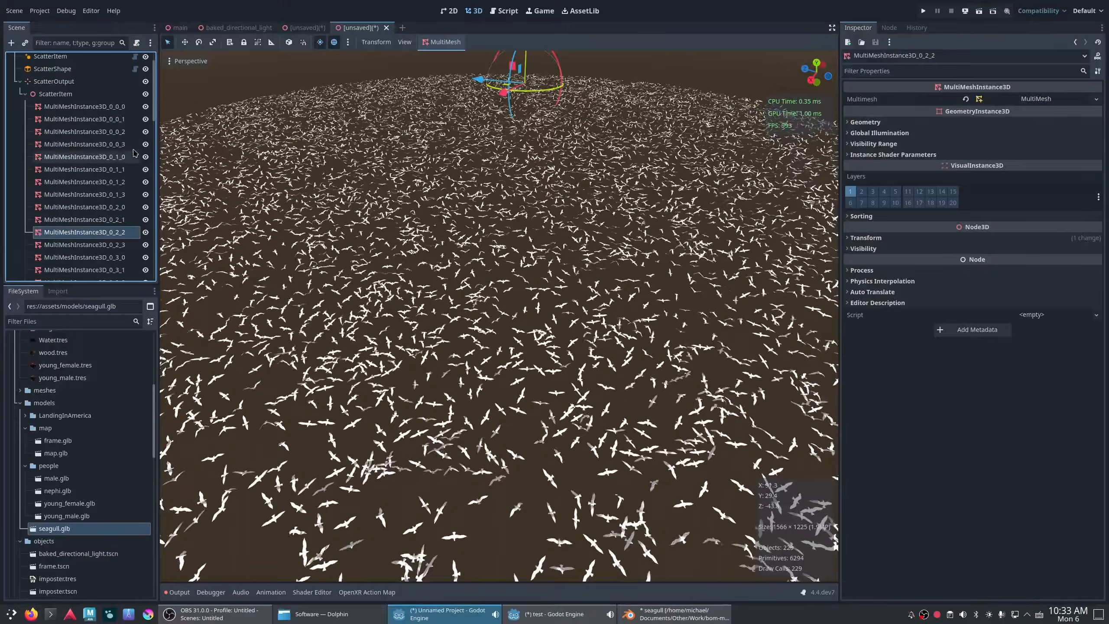
scroll(127, 149, "up", 1)
left_click(314, 72)
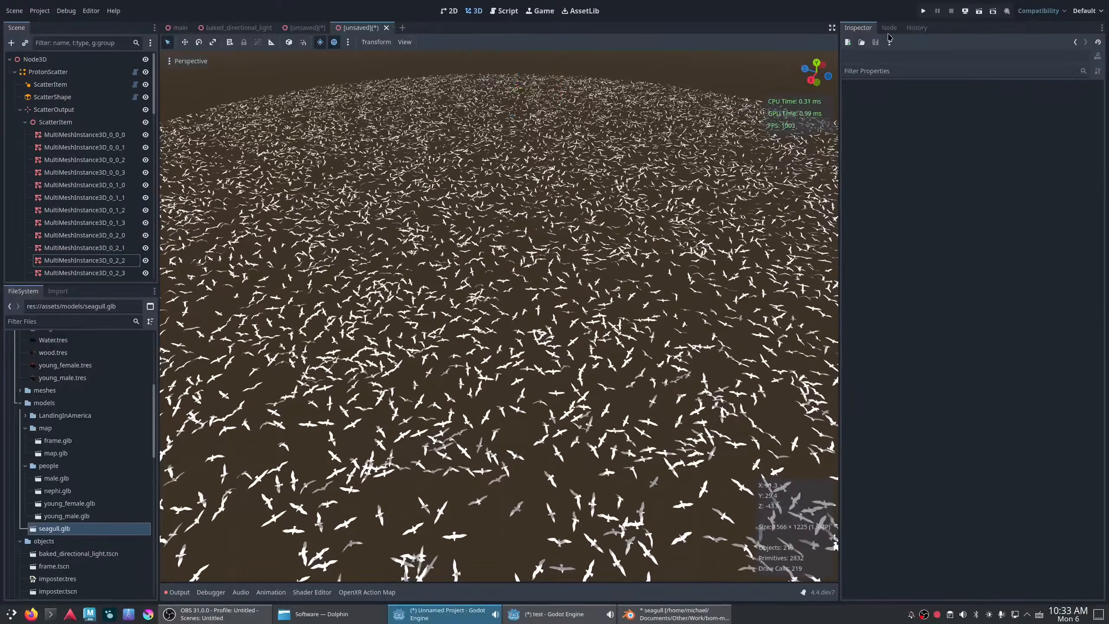
- Expand the 3D viewport and examine the seagulls' wing animation both close up and across the whole flock
left_click(831, 28)
scroll(671, 322, "down", 3)
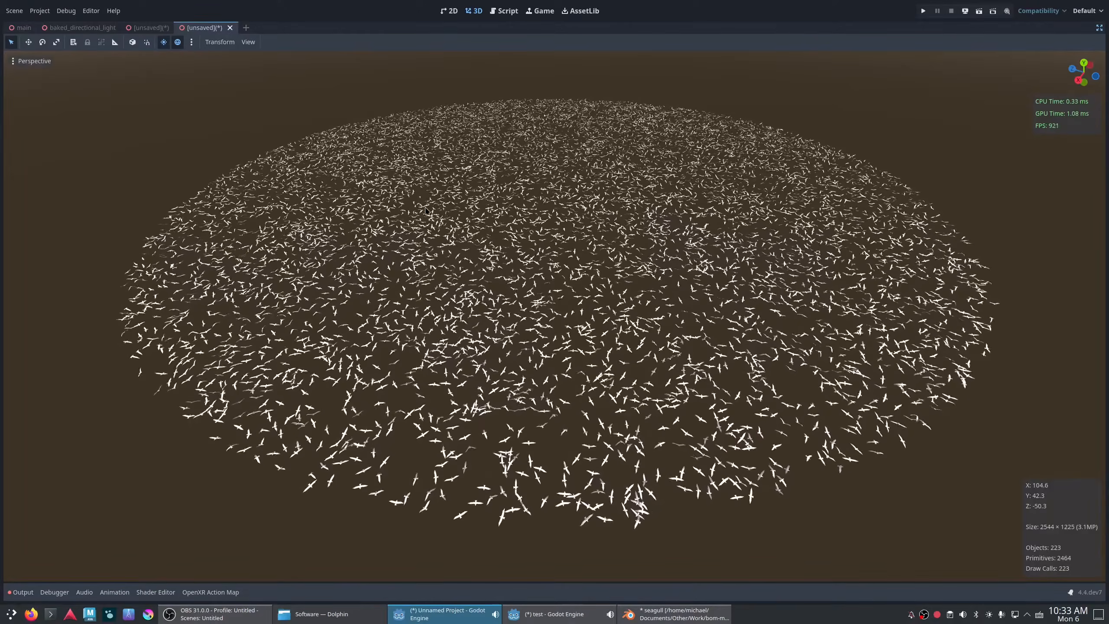
scroll(487, 376, "up", 10)
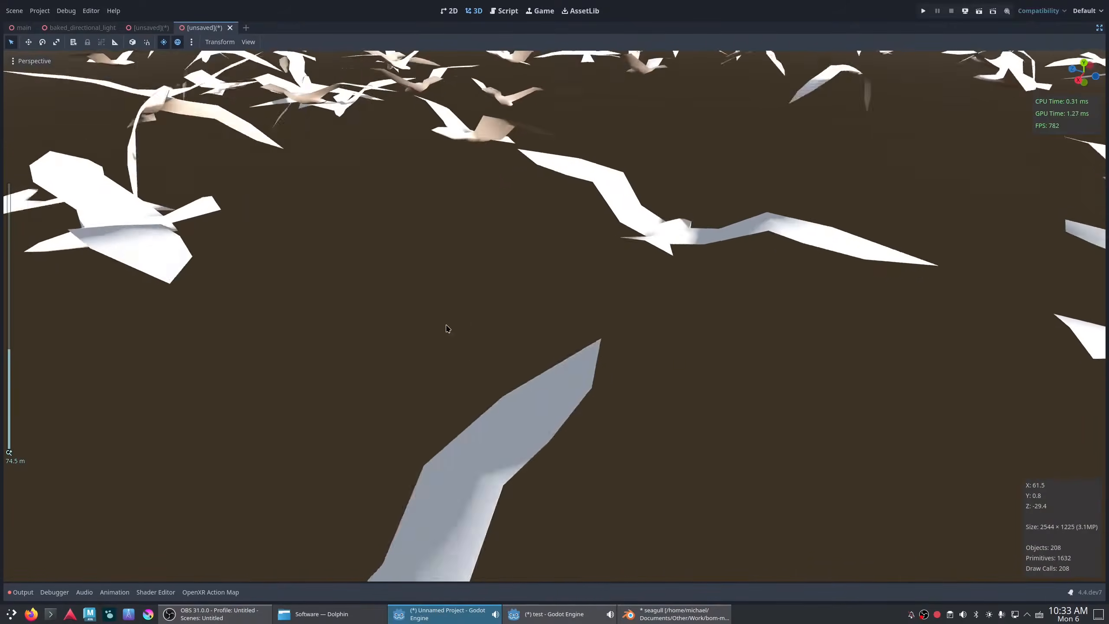
scroll(633, 306, "down", 2)
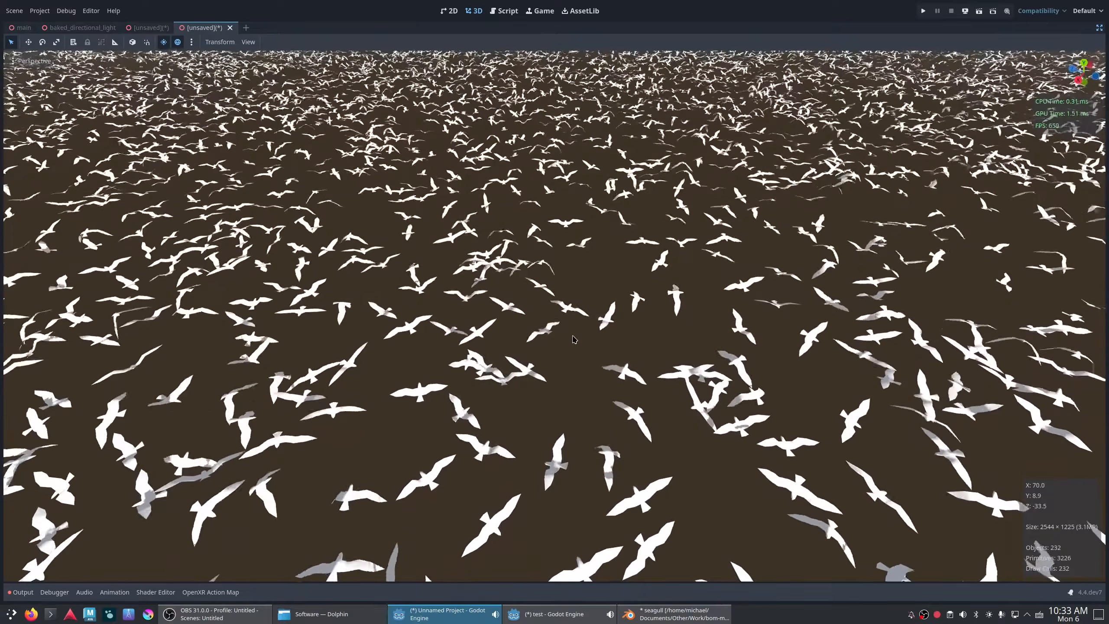
scroll(455, 377, "down", 5)
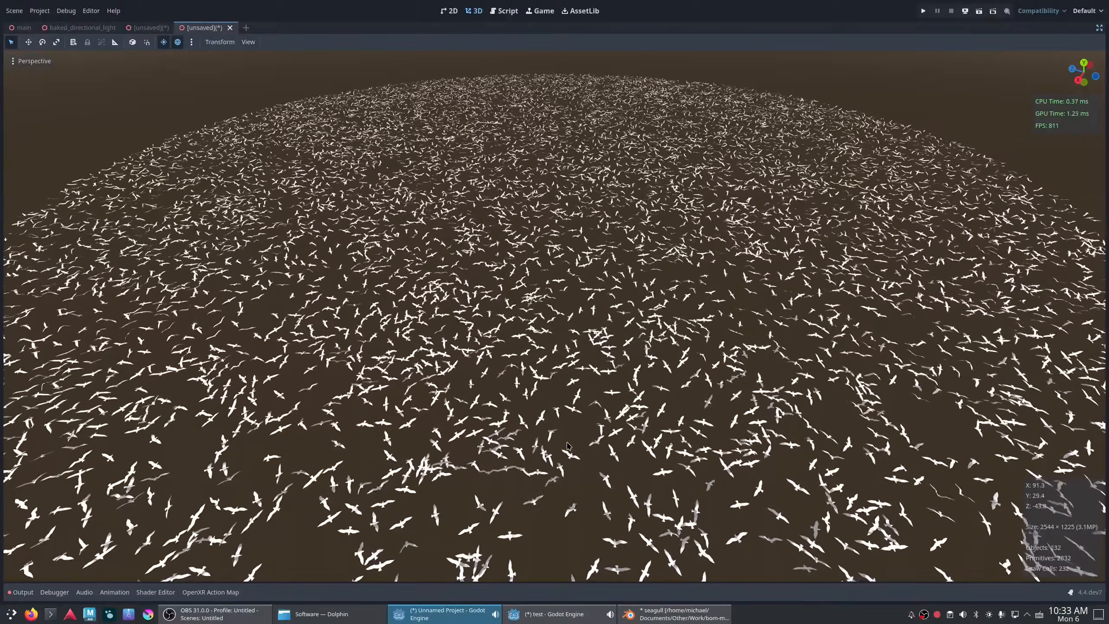
scroll(568, 446, "up", 2)
scroll(568, 446, "up", 2)
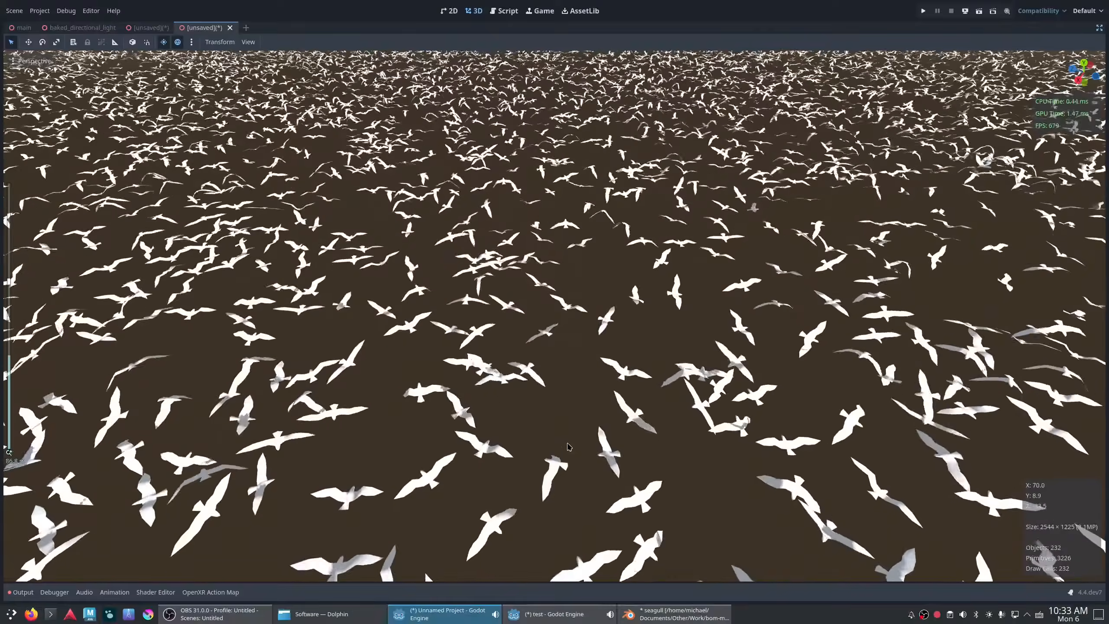
scroll(569, 446, "down", 2)
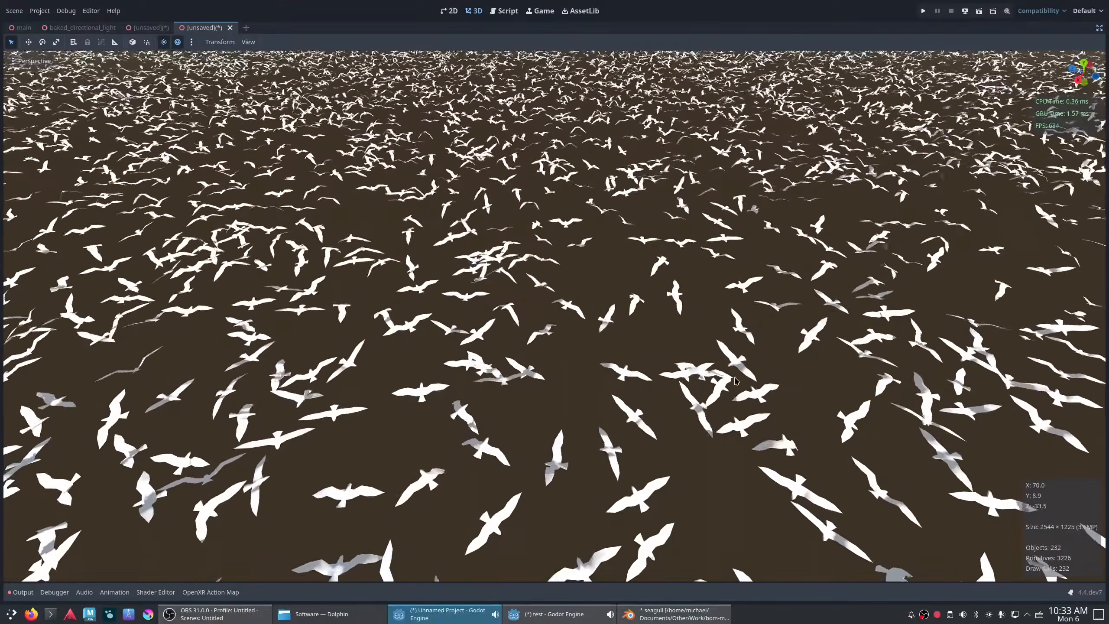
scroll(700, 247, "down", 4)
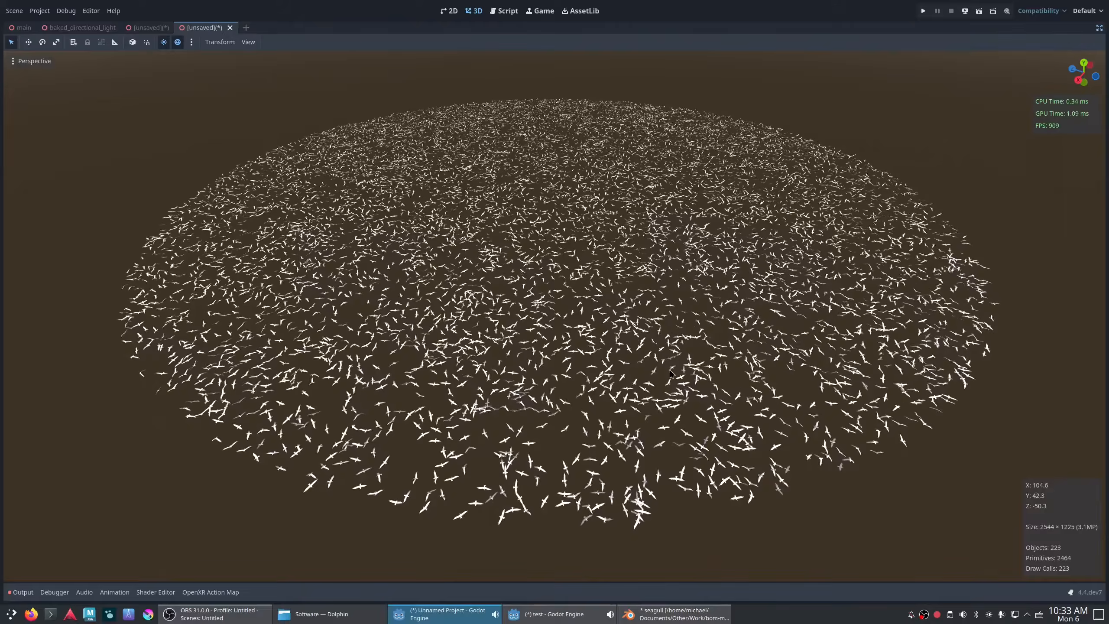
scroll(532, 394, "up", 8)
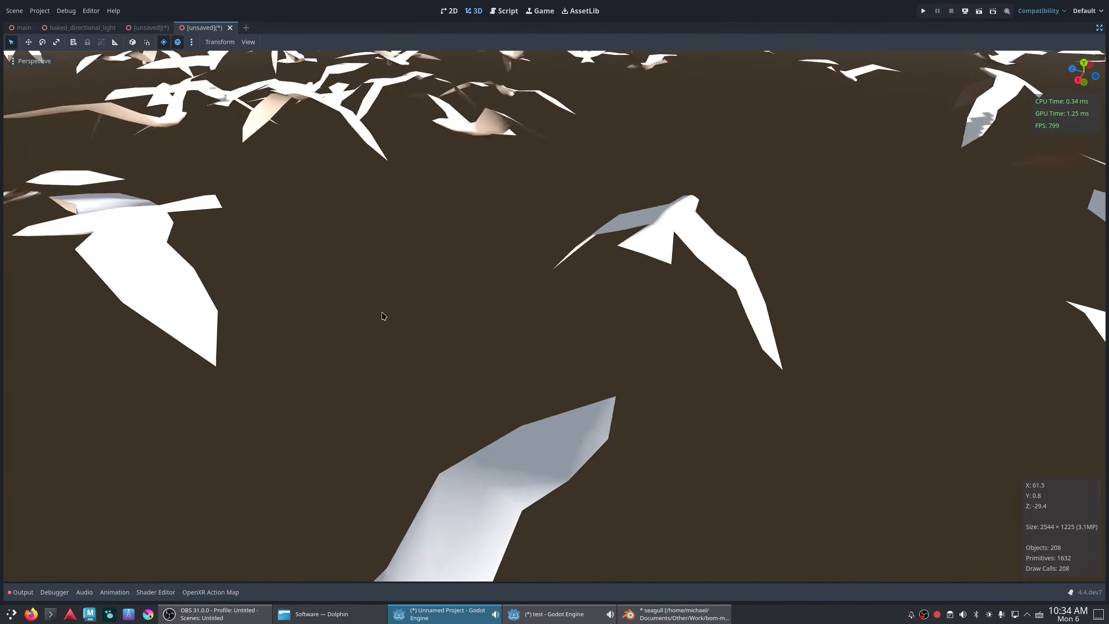
scroll(395, 331, "down", 10)
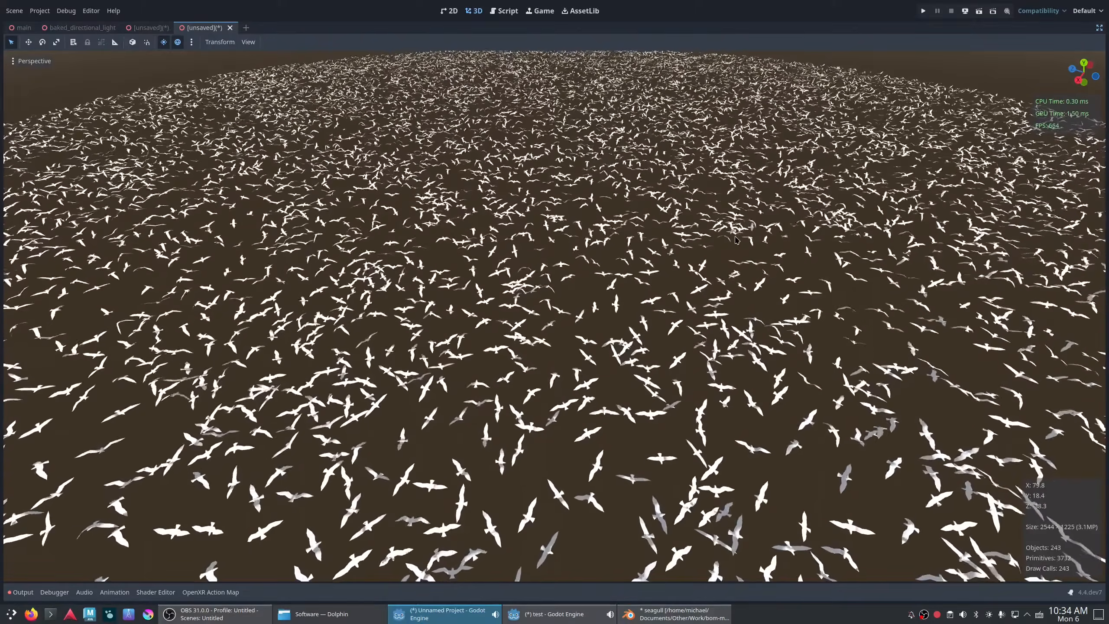
scroll(746, 240, "down", 5)
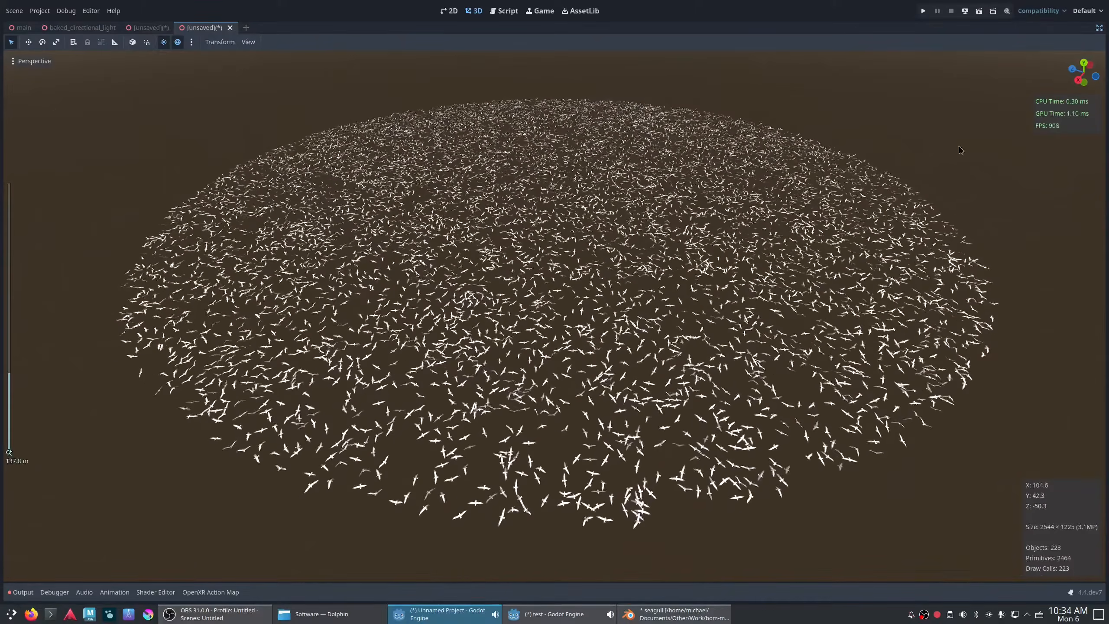
- Restore the editor docks, switch to the seagull file in Blender, and briefly play the rigged bird's animation
left_click(1098, 28)
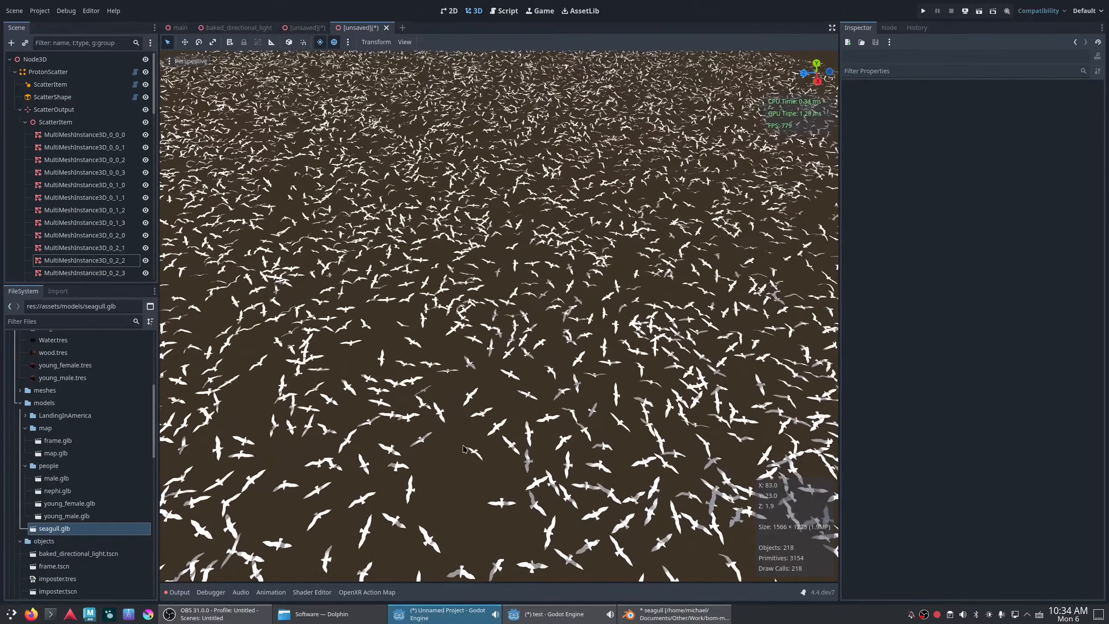
middle_click_drag(458, 433, 484, 437)
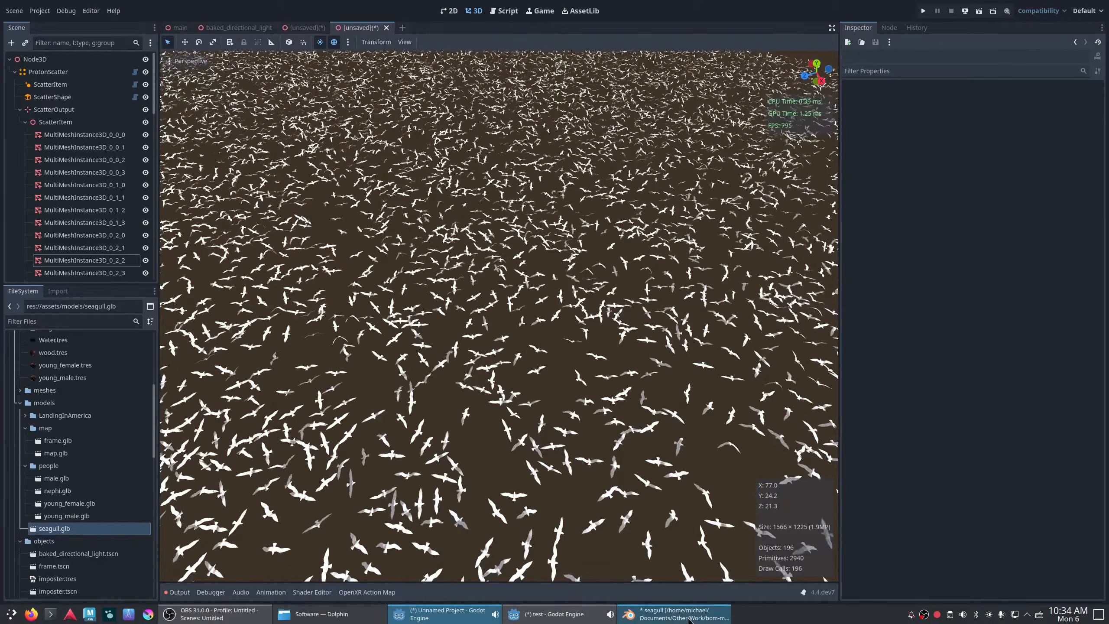
key("alt+Tab")
middle_click_drag(483, 392, 477, 418)
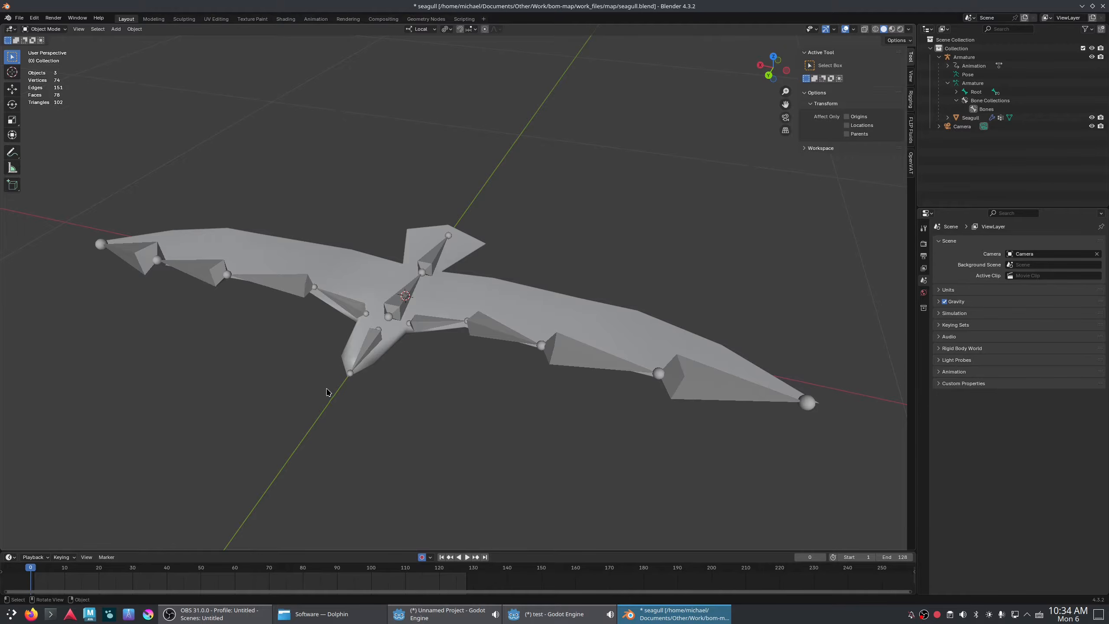
key("space")
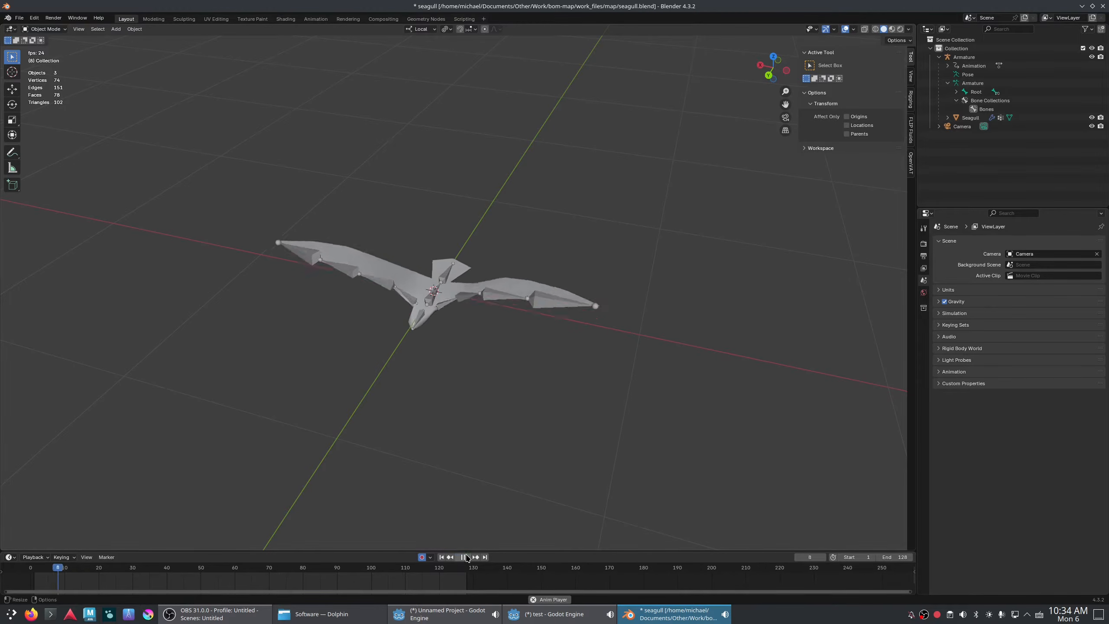
key("space")
- Check the installed OpenVAT extension's details in the Blender preferences, and put the preferences window away
left_click(19, 17)
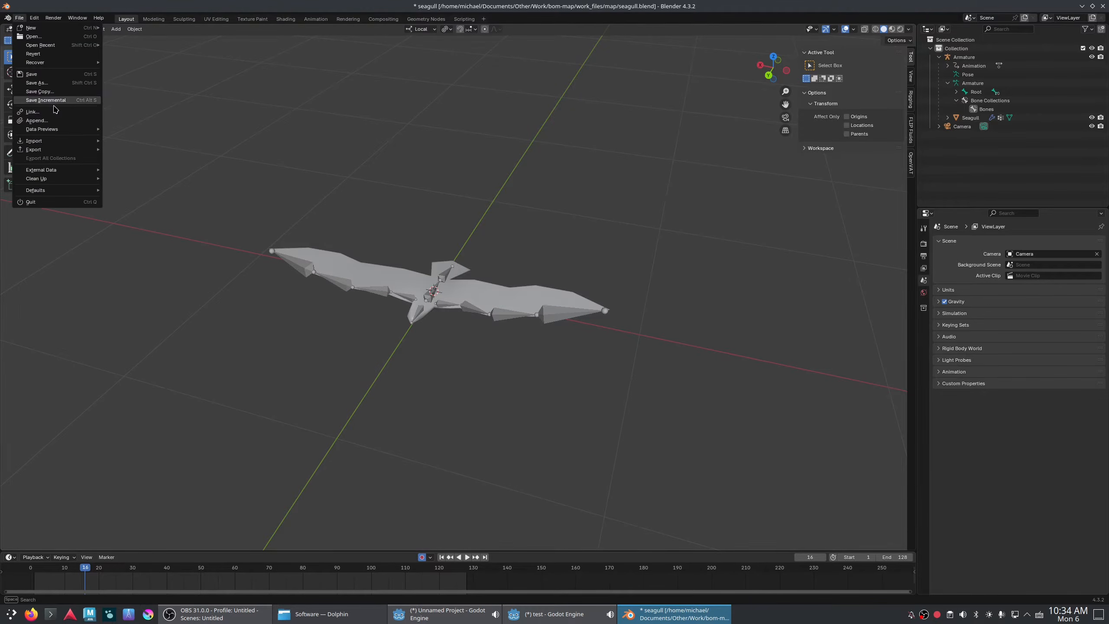
mouse_move(34, 18)
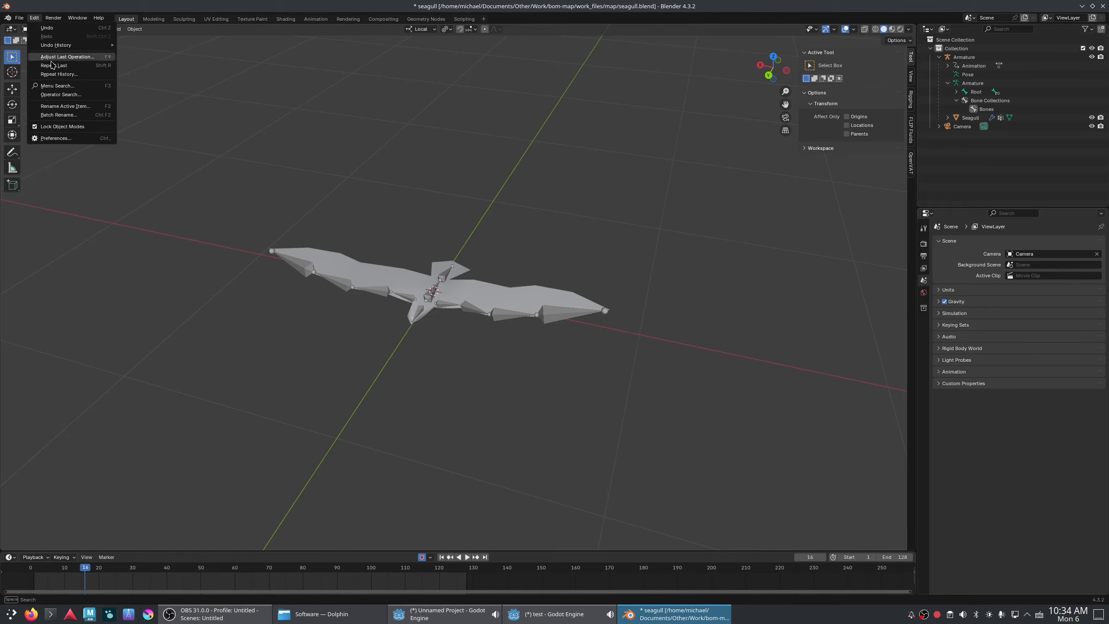
left_click(48, 140)
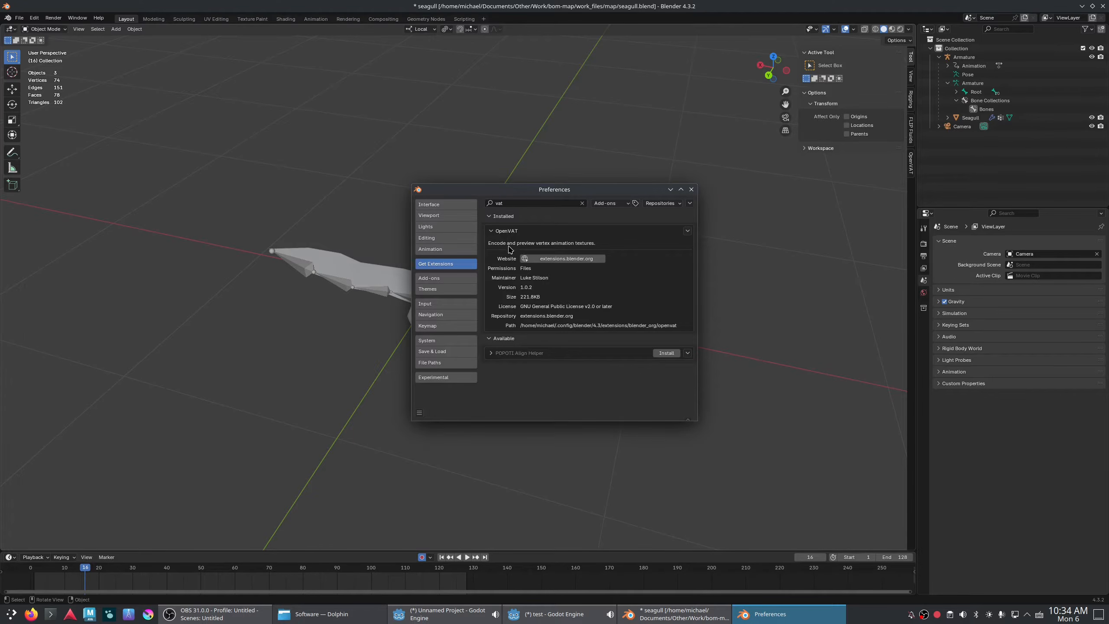
left_click(670, 191)
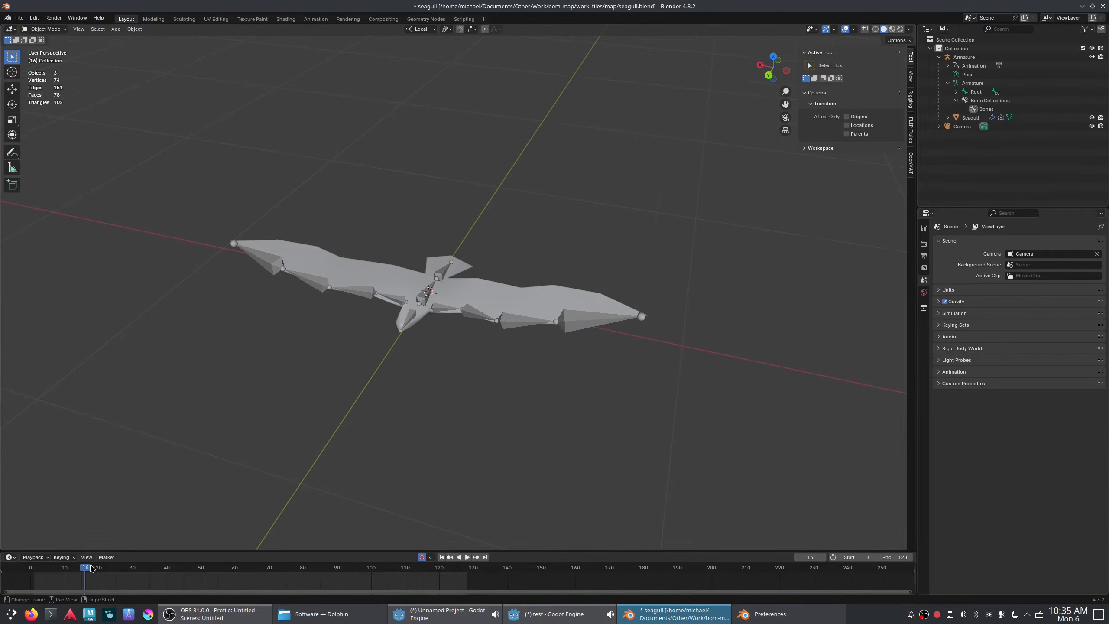
- Select the Seagull mesh, show its OpenVAT encoding settings with the output directory, and set the current frame to 1
left_click(29, 568)
left_click(469, 304)
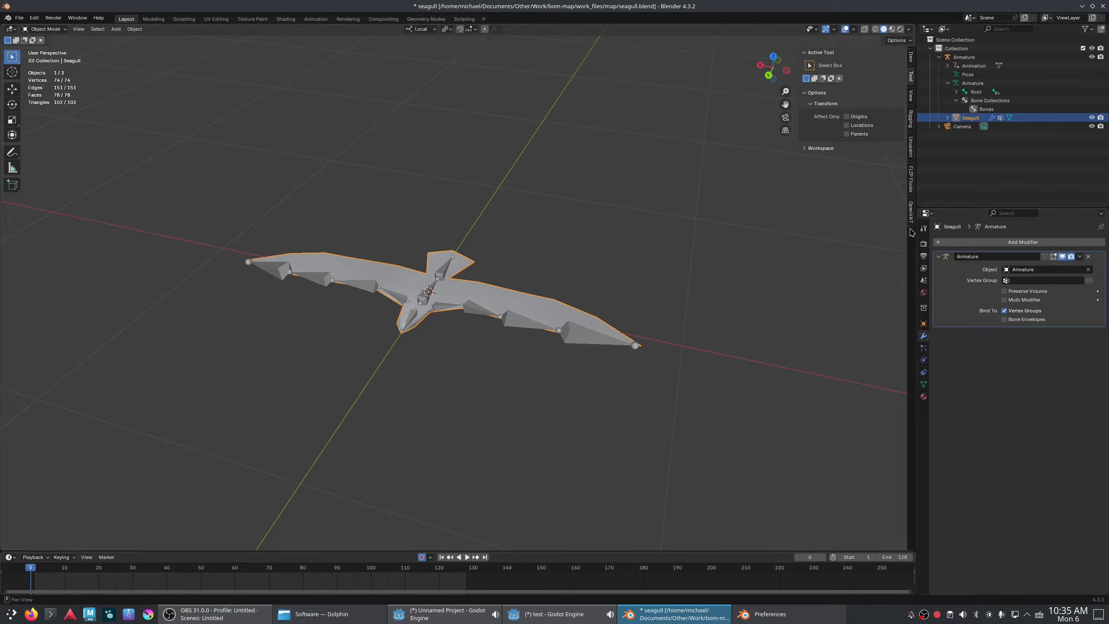
left_click(912, 214)
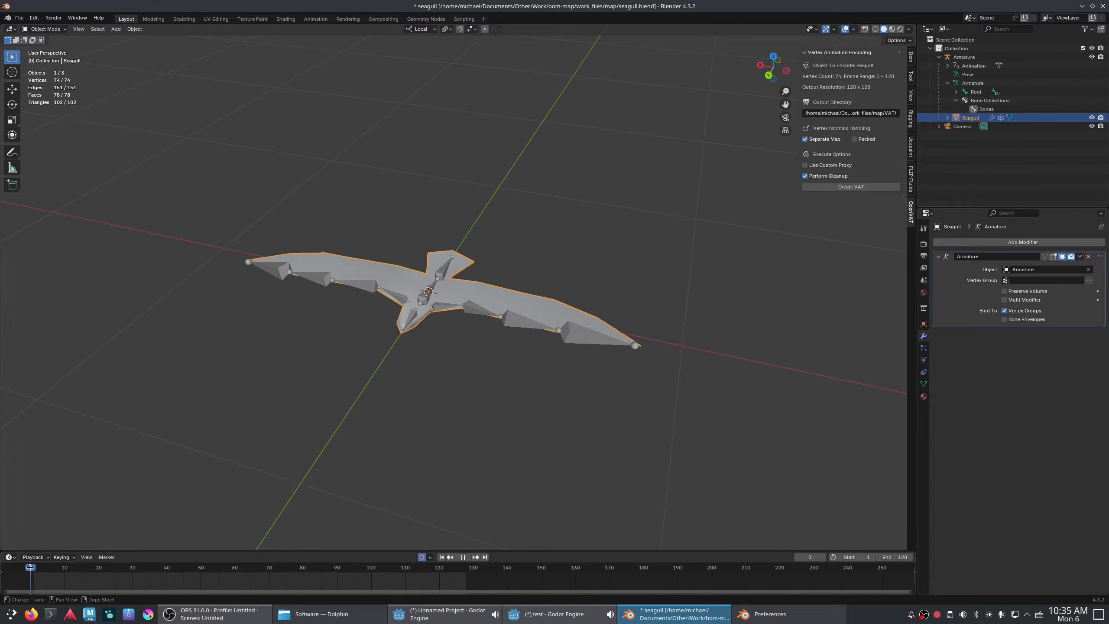
left_click_drag(30, 567, 34, 567)
left_click(854, 114)
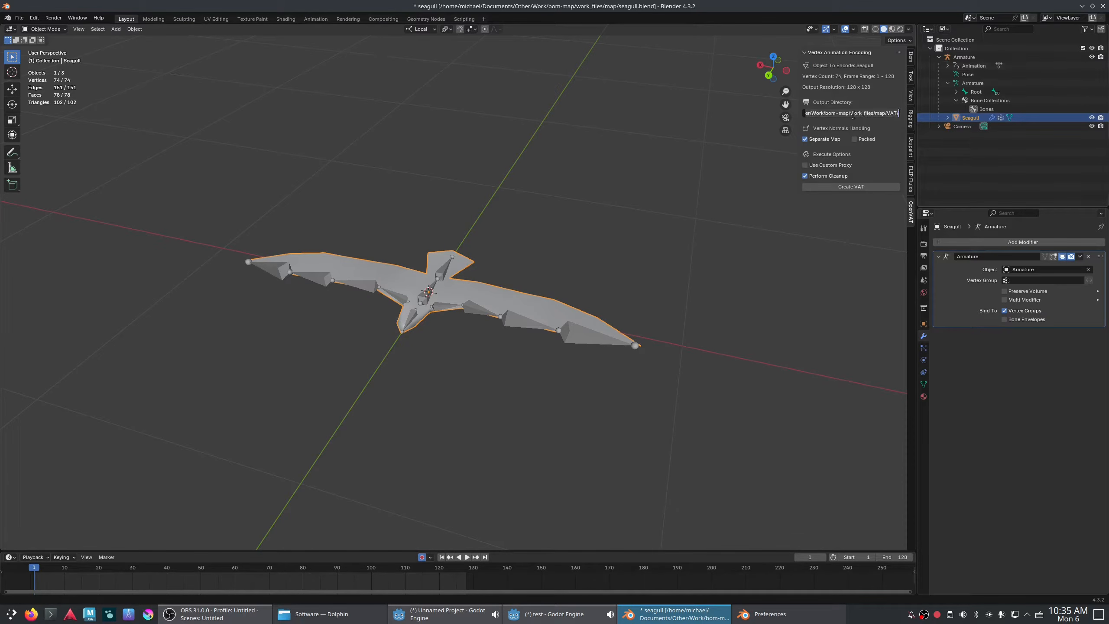
left_click(883, 104)
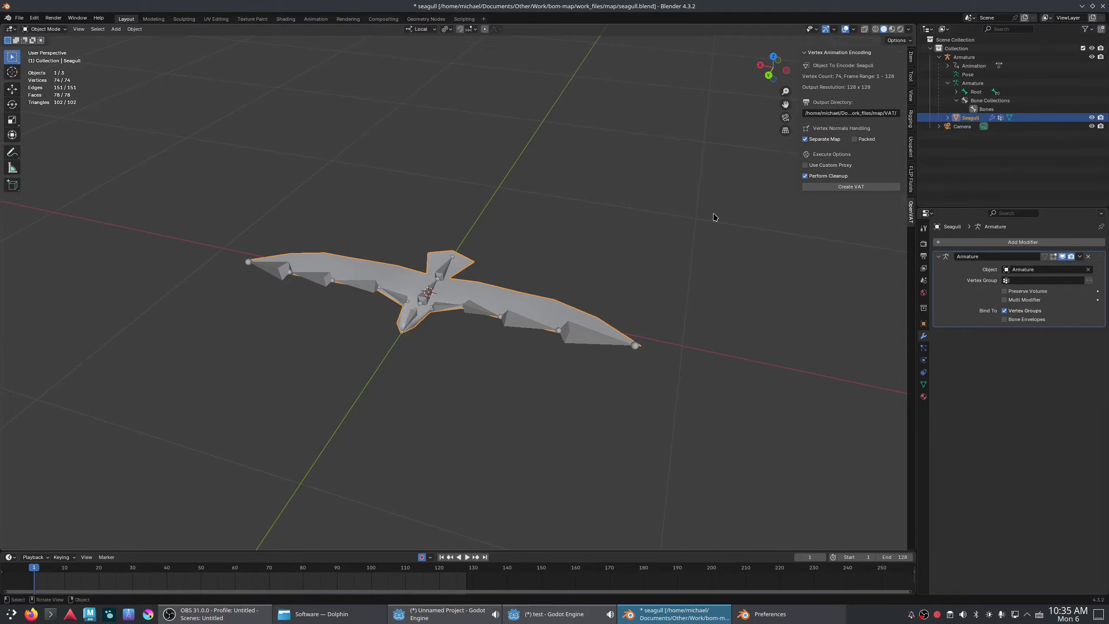
- Preview the seagull's animation and create its vertex animation texture for frames 1 to 128 with a separate normals map
middle_click_drag(594, 288, 605, 312)
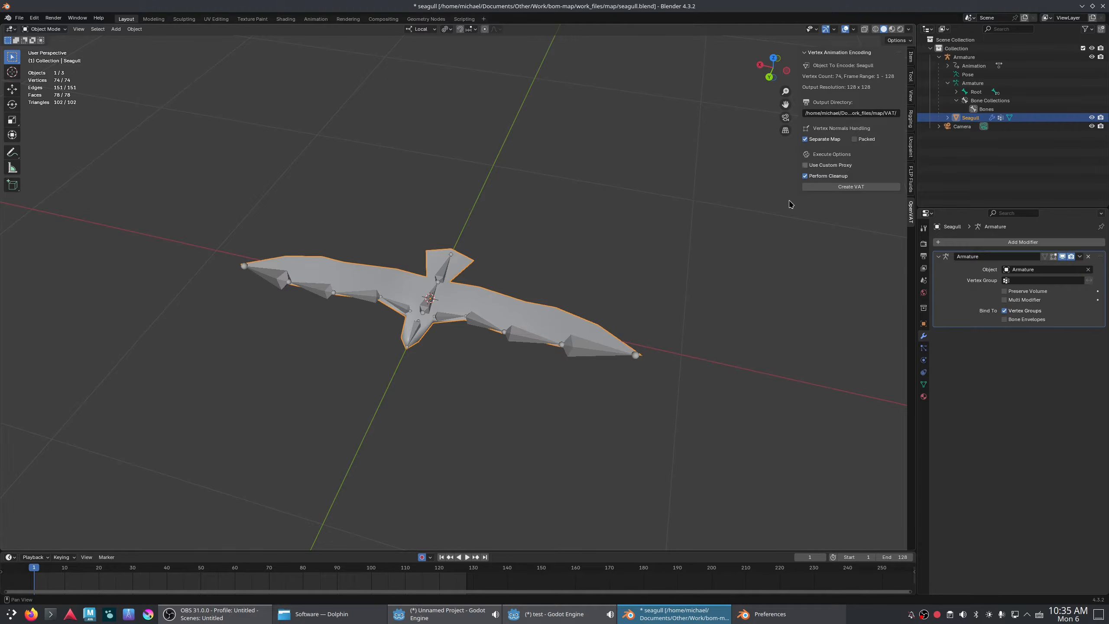
left_click_drag(39, 576, 421, 576)
left_click(463, 558)
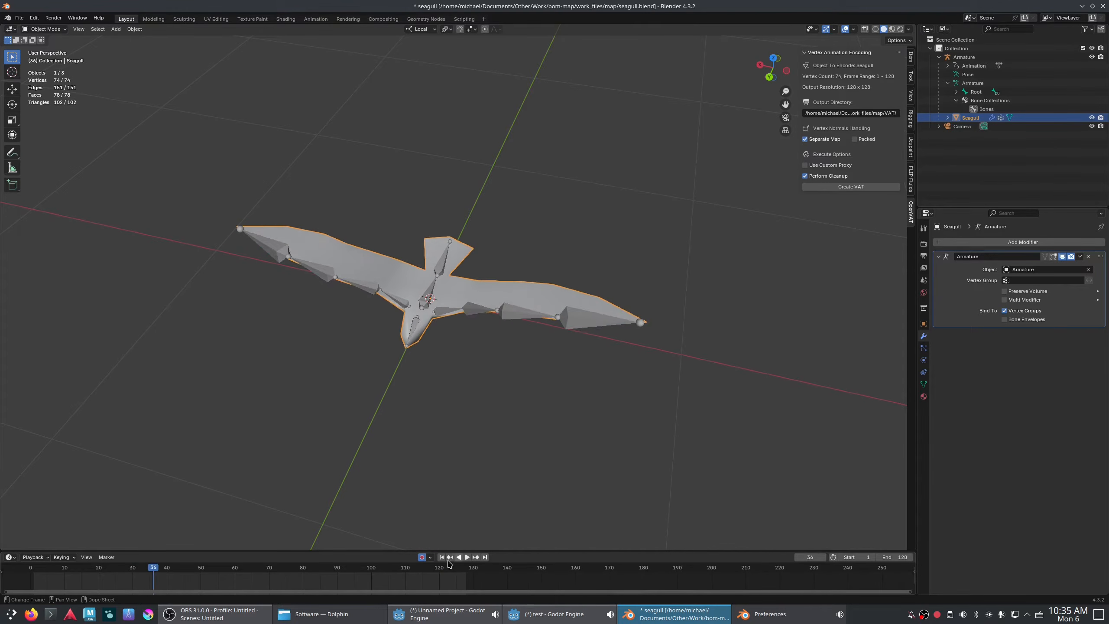
key("Escape")
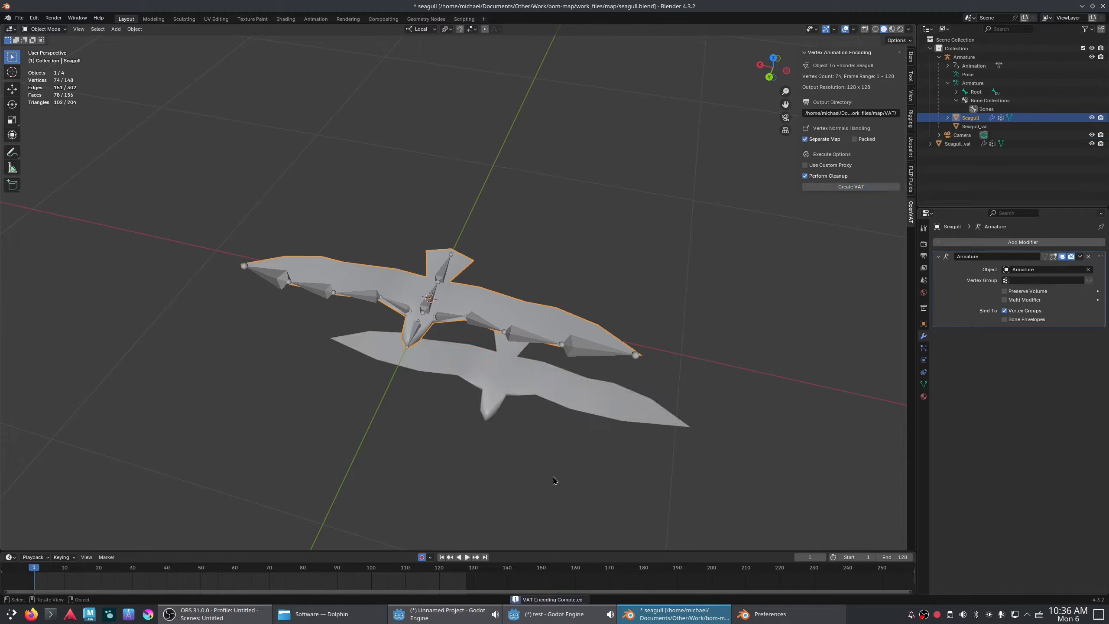
middle_click_drag(425, 474, 389, 429)
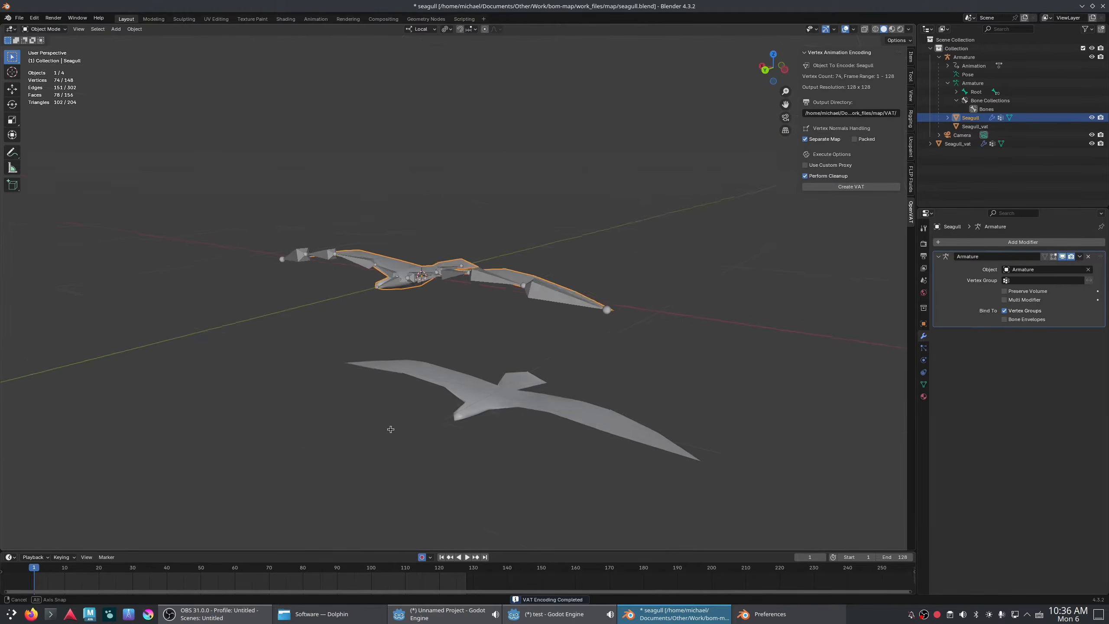
- Select the generated Seagull_vat mesh, preview its encoded animation against the rigged bird, and return to frame 1
left_click(505, 404)
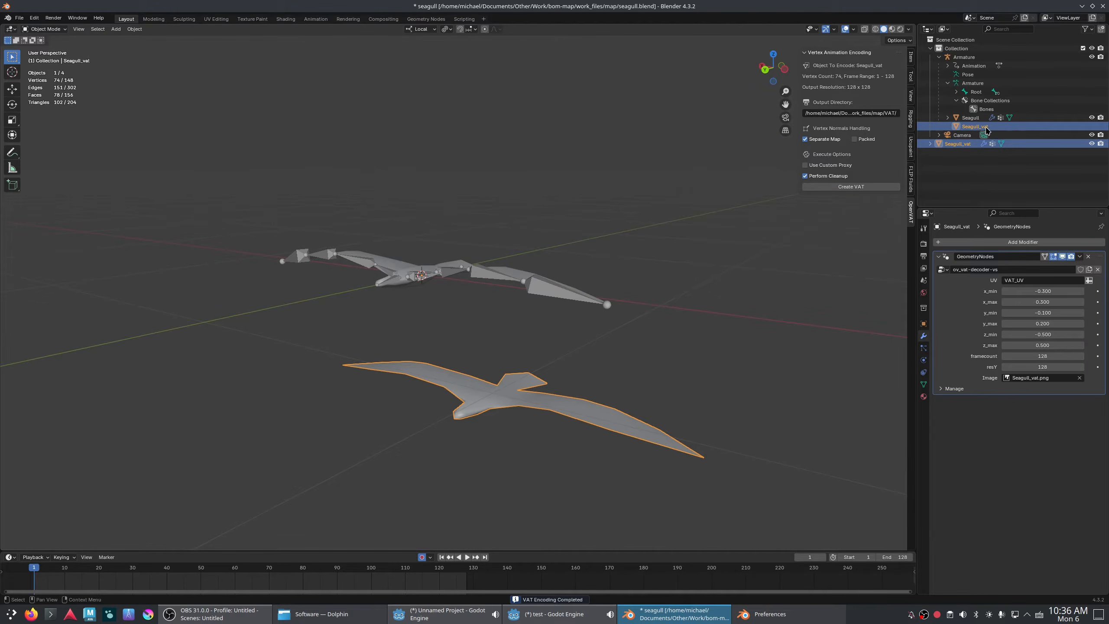
key("space")
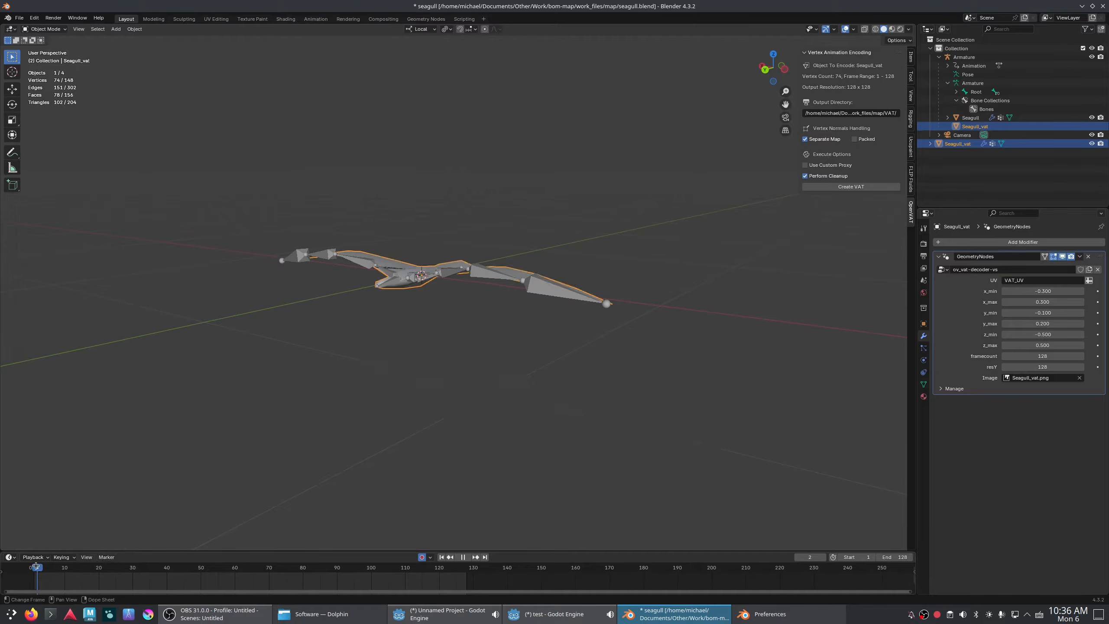
left_click_drag(37, 567, 34, 567)
key("space")
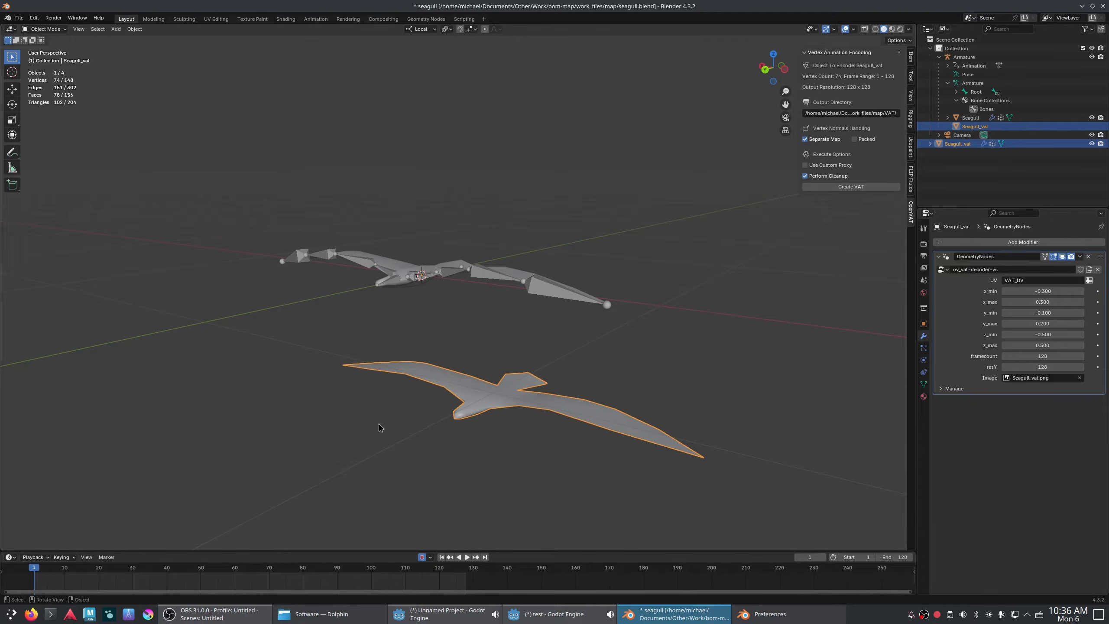
mouse_move(39, 576)
left_mouse_down()
mouse_move(462, 576)
mouse_move(35, 590)
left_mouse_up()
left_click_drag(36, 568, 34, 573)
- Copy the VAT output directory path from the encoding settings and open that folder in the Dolphin file manager
left_click(879, 111)
key("ctrl+a")
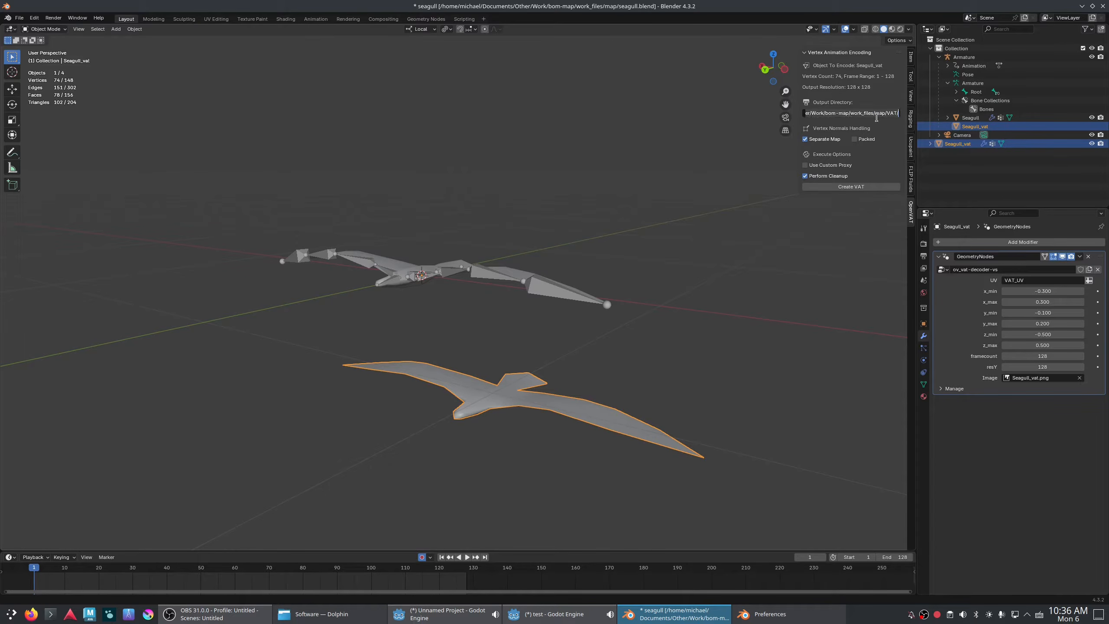
key("Escape")
left_click(323, 614)
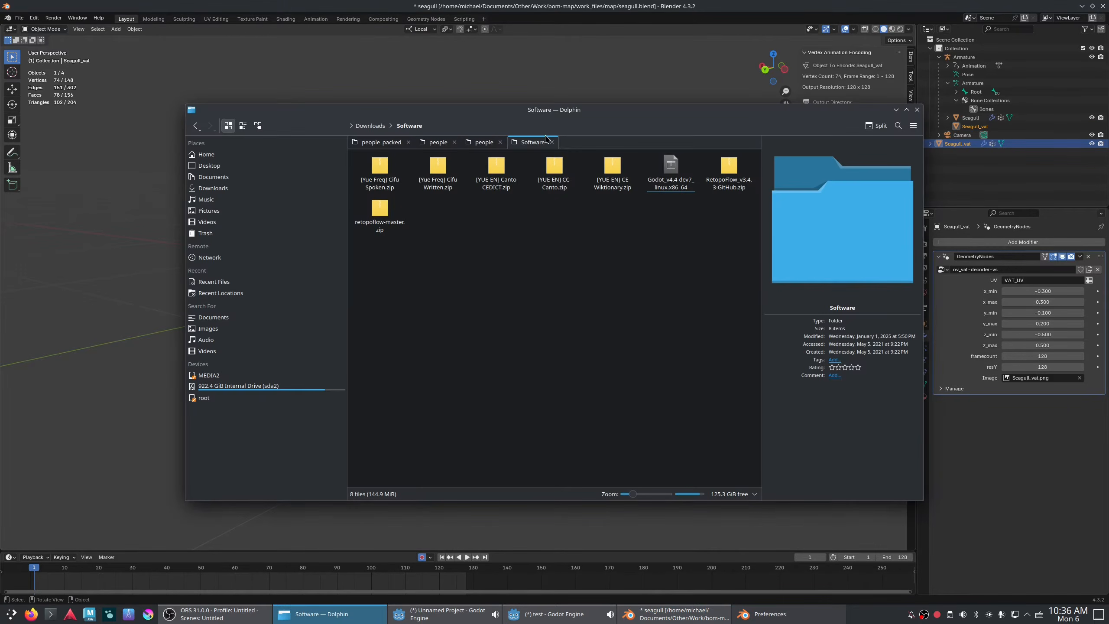
left_click(430, 127)
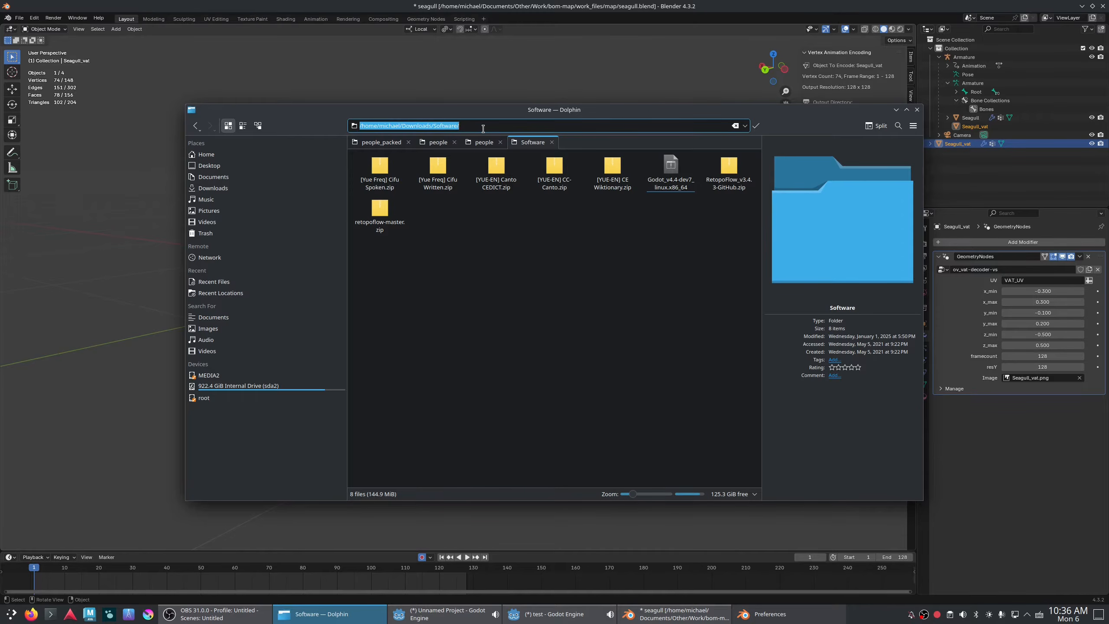
type("/home/michael/Documents/Other/Work/bom-map/work_files/map/VAT/")
key("Return")
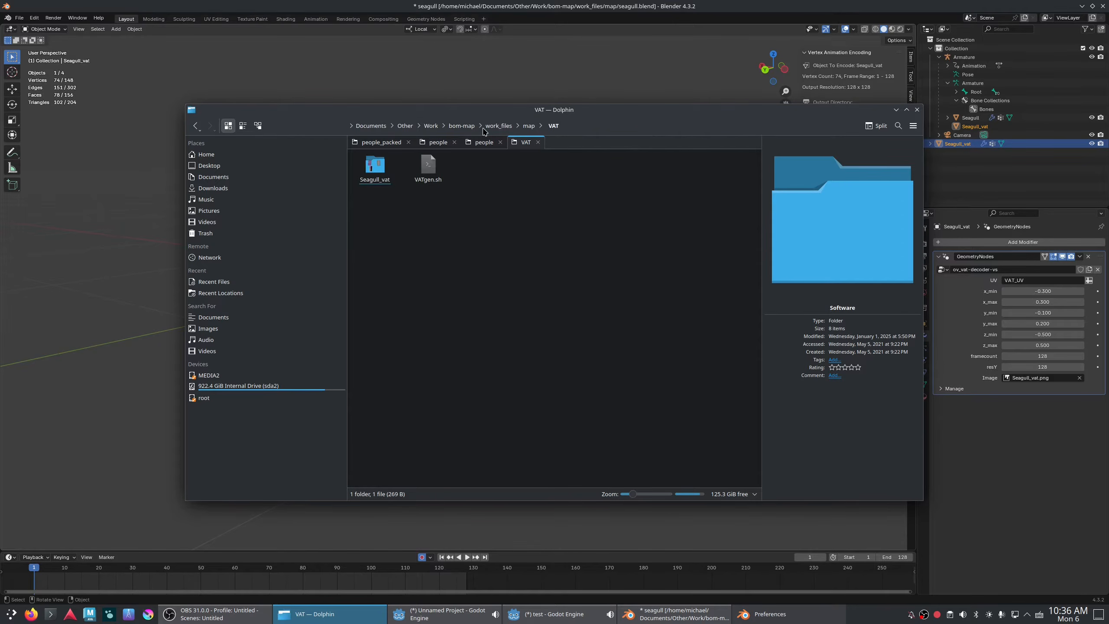
- Open Seagull_vat.png from the Seagull_vat folder in Gwenview, examine its pixel rows enlarged, and put the viewer away
double_click(385, 177)
double_click(429, 174)
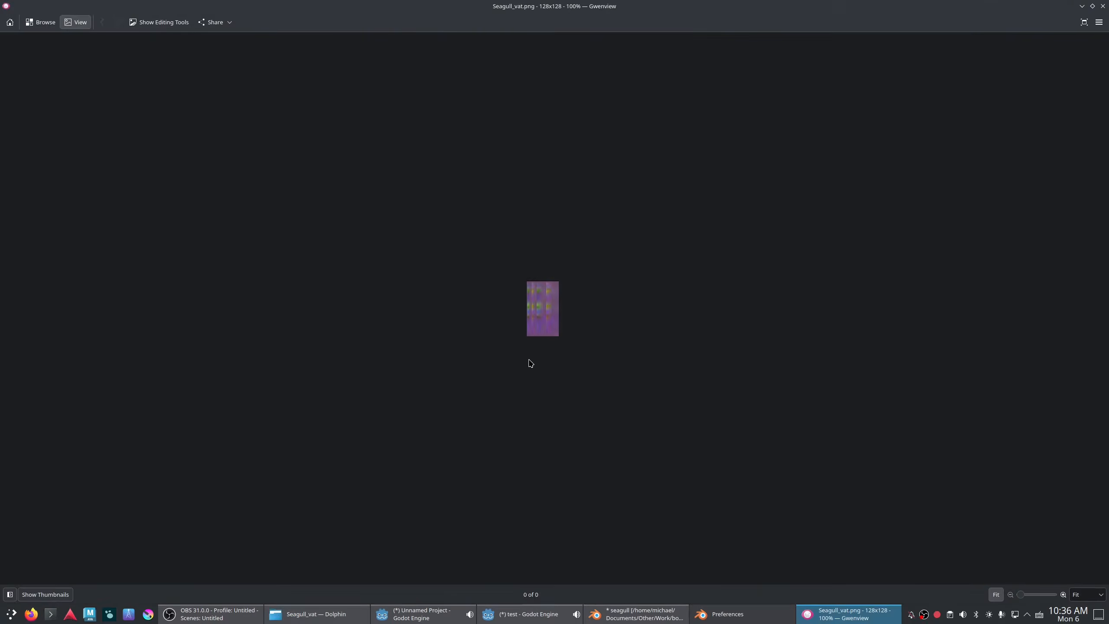
left_click_drag(1020, 594, 1040, 592)
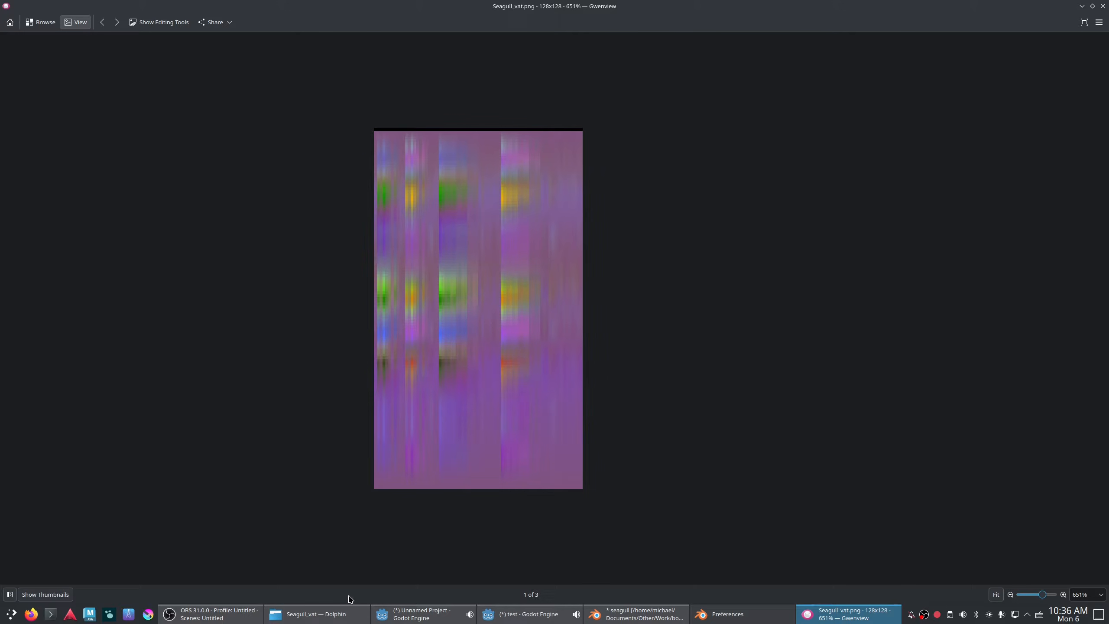
left_click(1064, 594)
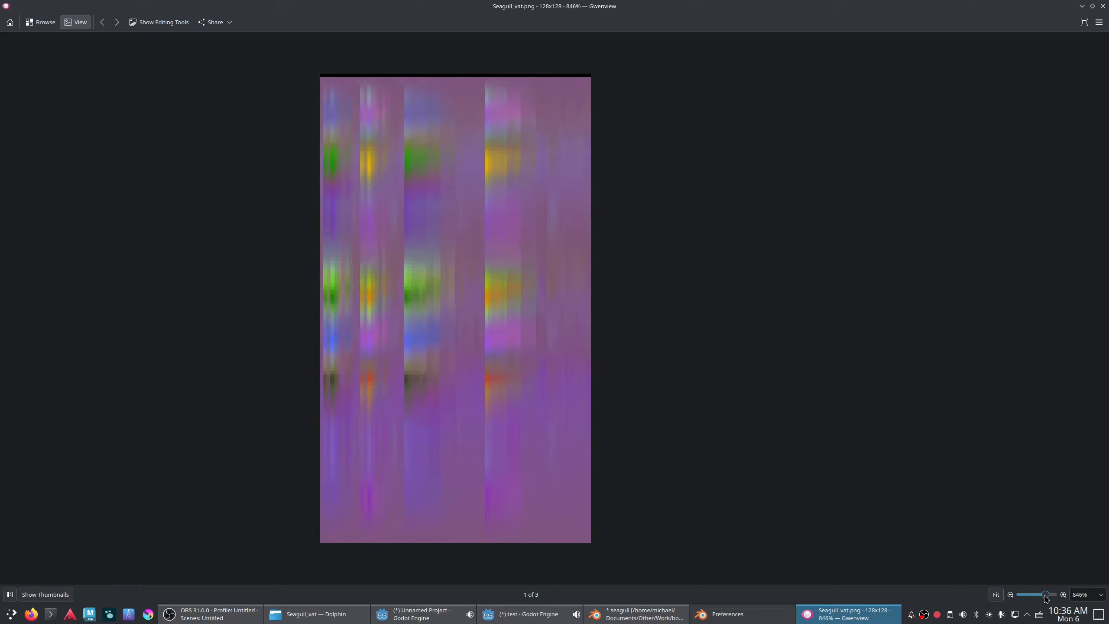
left_click(1063, 595)
scroll(642, 174, "up", 1)
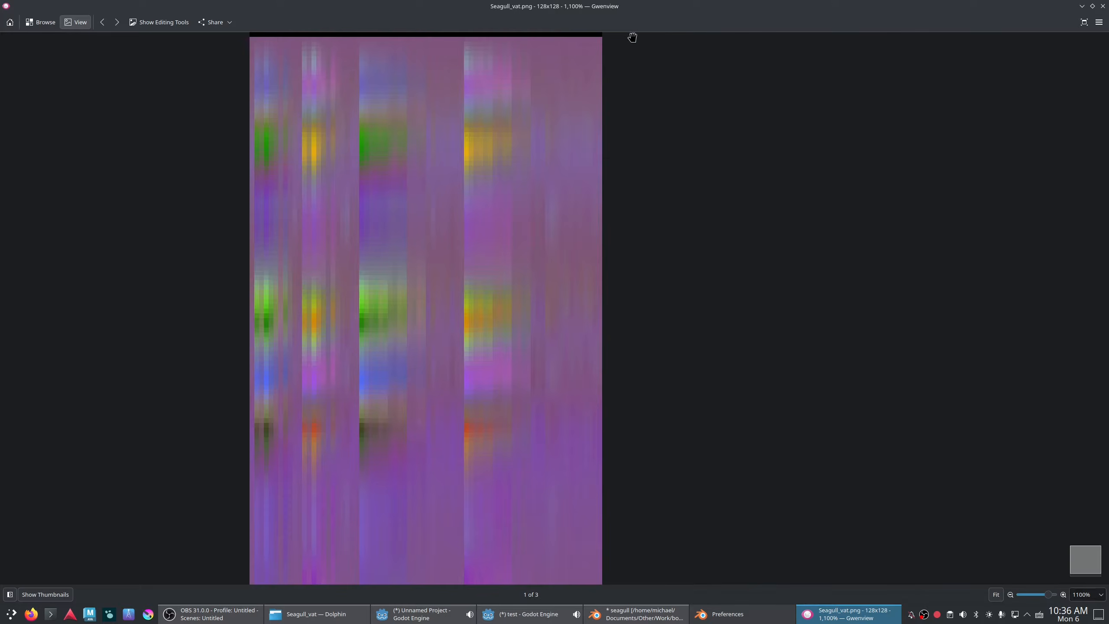
scroll(460, 380, "down", 1)
scroll(459, 380, "down", 2)
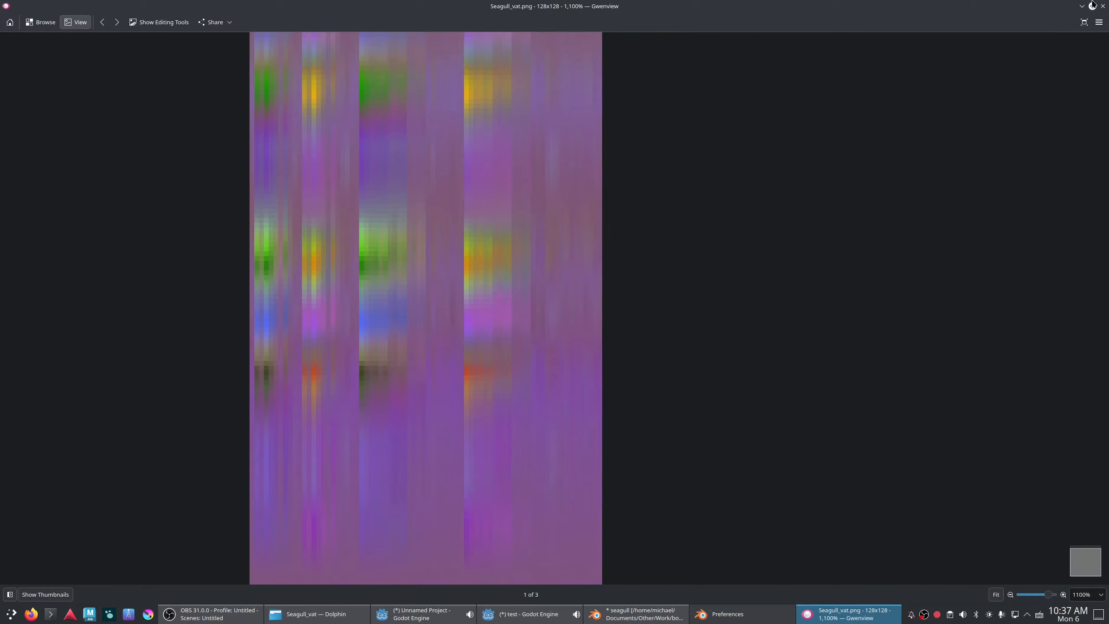
left_click(1083, 6)
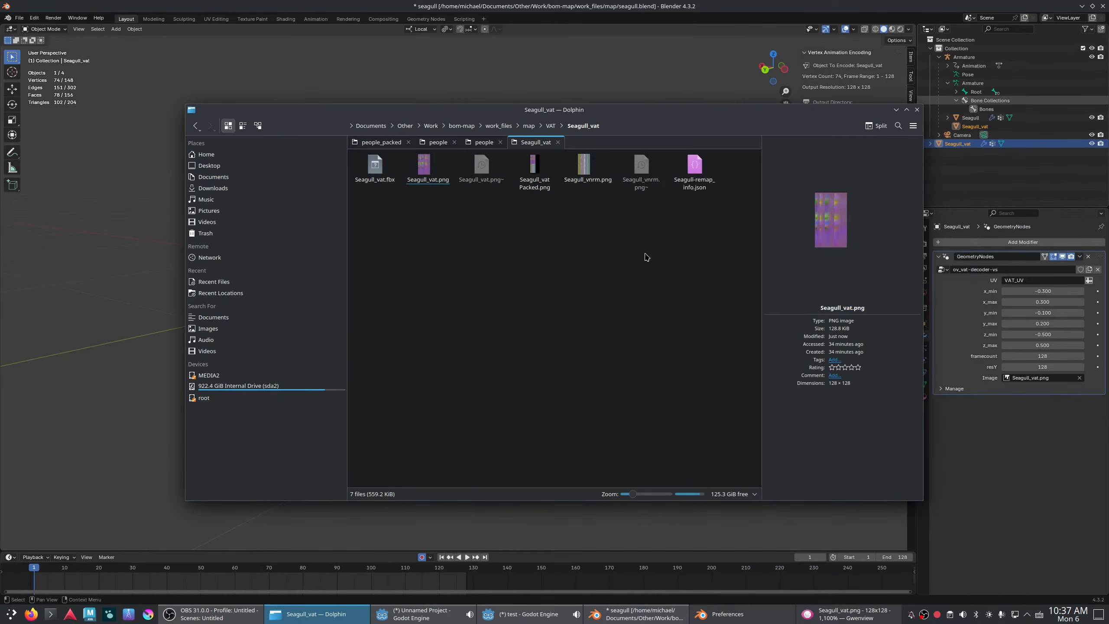
- Open Seagull_vat.png in Krita and select the bottom row of coloured pixels, 74 px wide and 1 px high
right_click(414, 178)
mouse_move(457, 199)
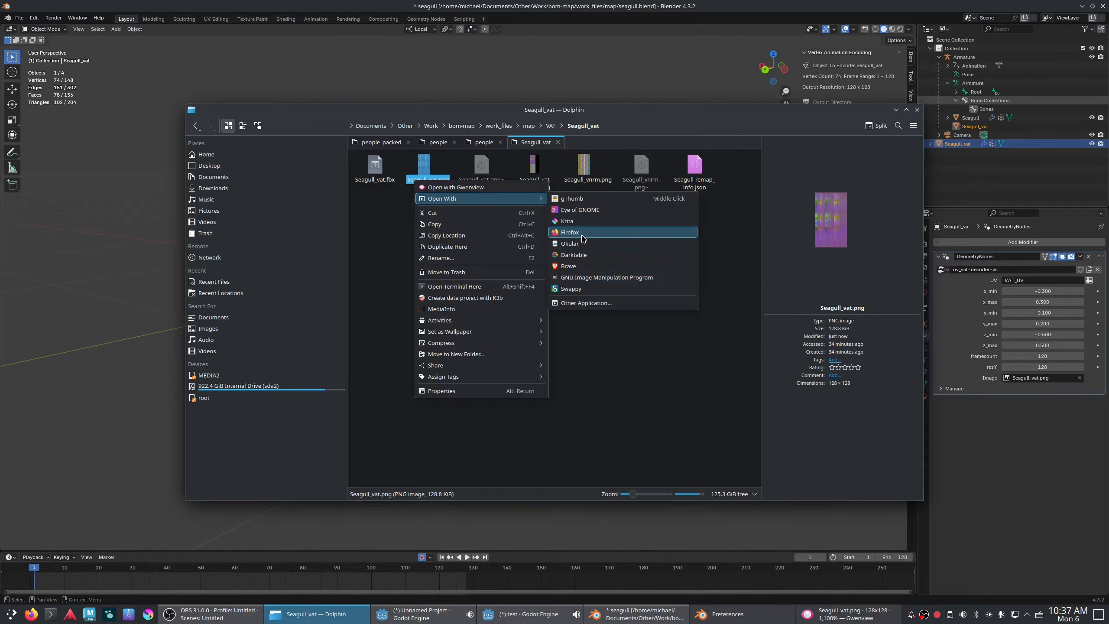
left_click(574, 221)
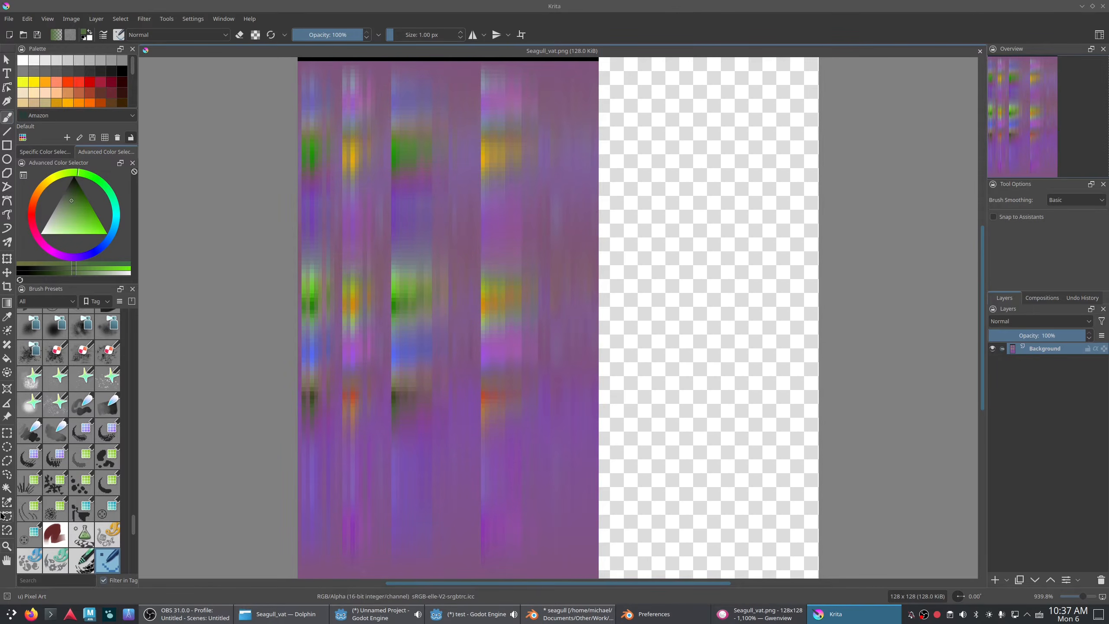
left_click(7, 432)
scroll(330, 412, "down", 5)
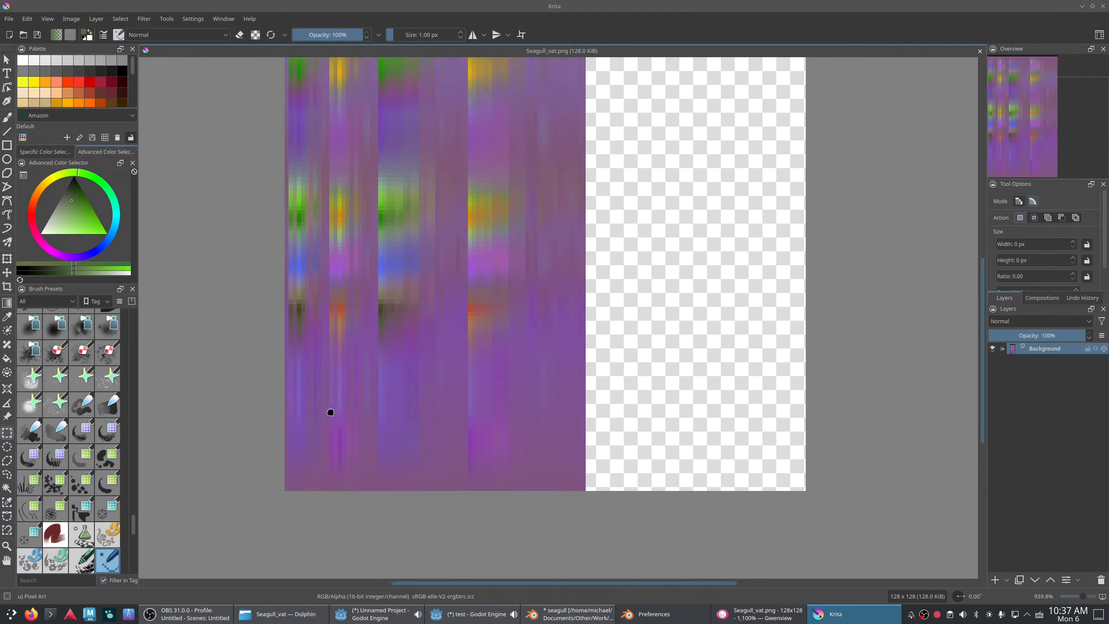
left_click_drag(277, 441, 405, 450)
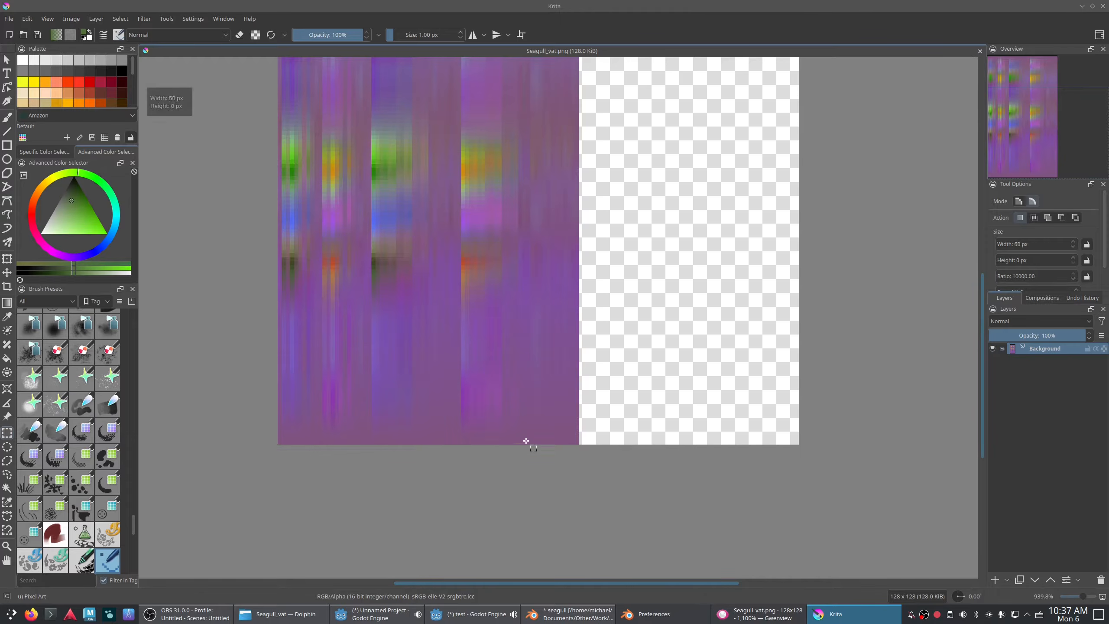
left_click_drag(526, 441, 577, 441)
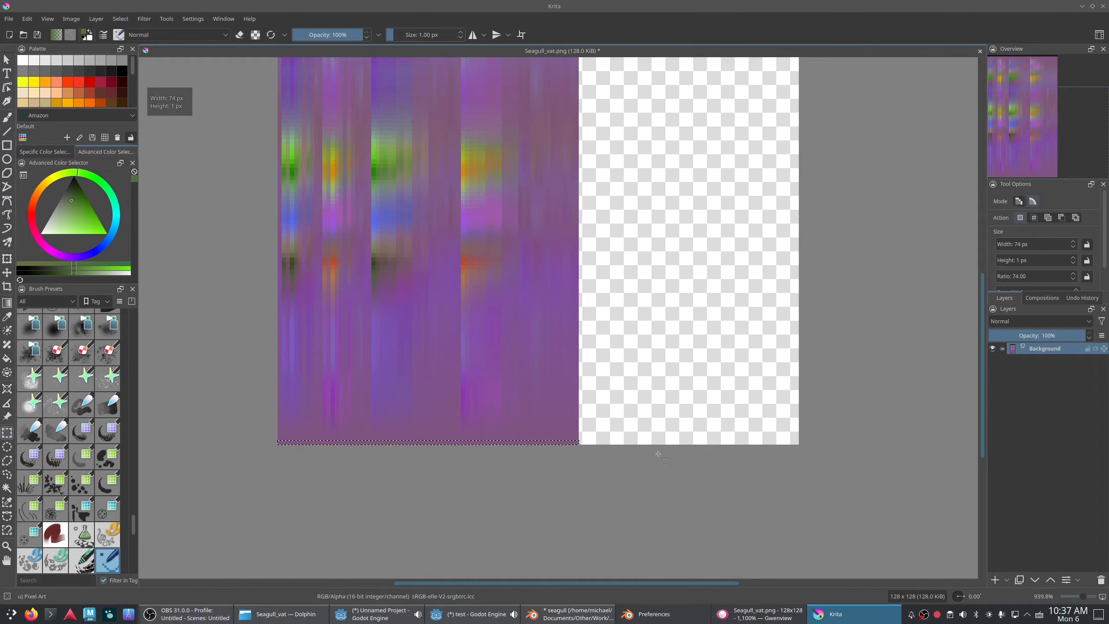
- Copy the selected pixel row to a new layer and move it up to cover the black row at the texture's upper edge
key("ctrl+alt+j")
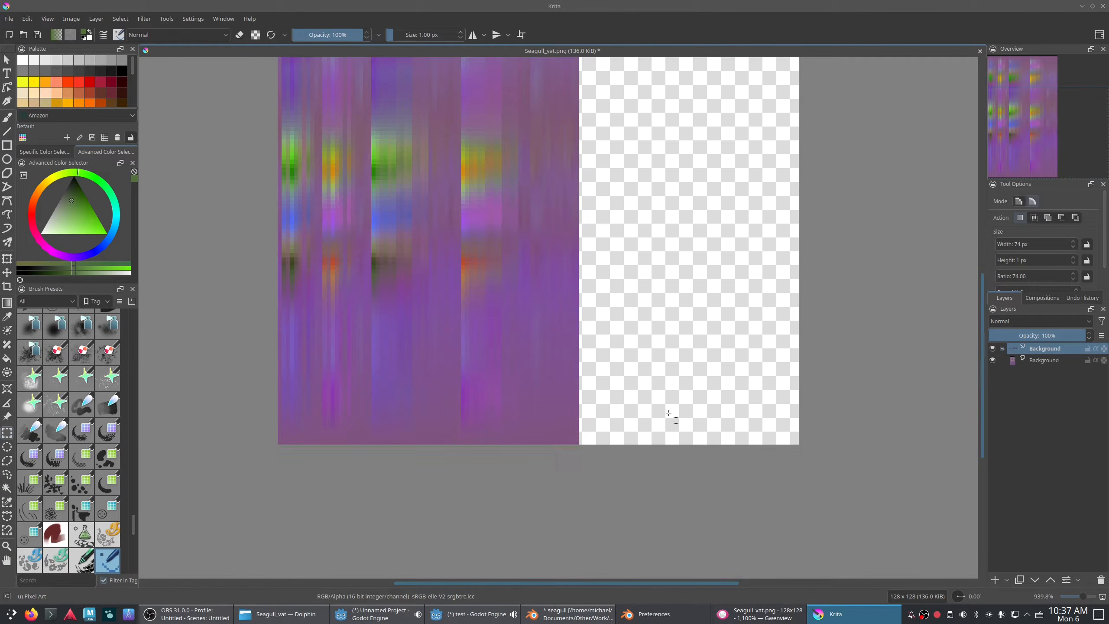
key("ctrl+t")
key("Up")
key("Up")
key("Up")
key("Up")
key("Up")
key("Up")
key("Up")
key("Up")
key("Up")
key("Up")
key("Up")
key("Up")
key("Up")
key("Up")
key("Up")
key("Up")
key("Up")
key("Up")
key("Up")
key("Up")
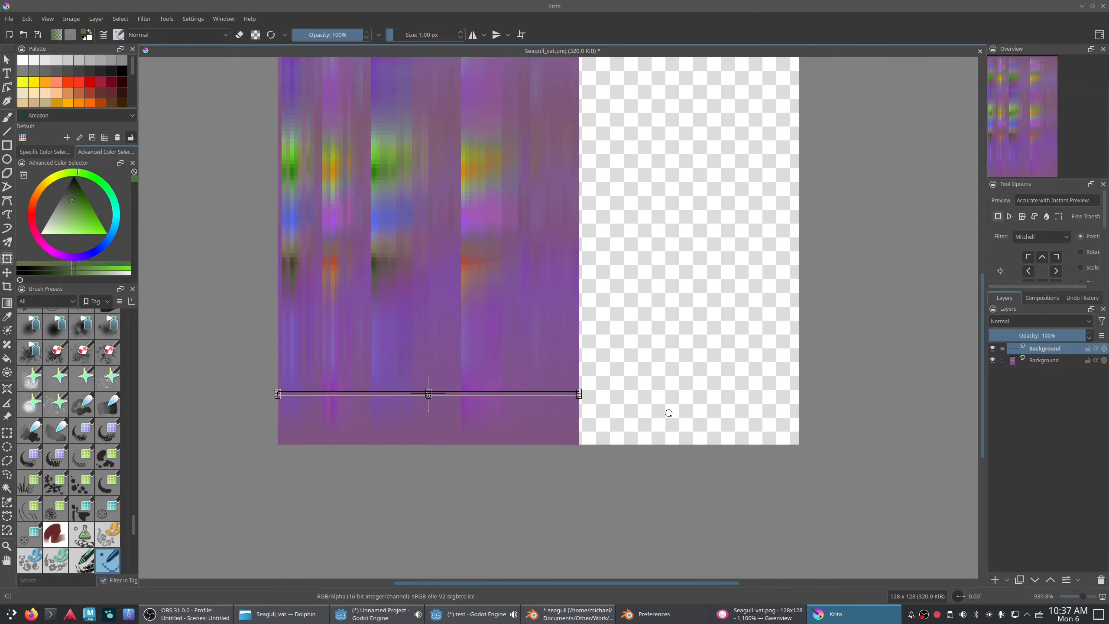
key("Up")
key("Up")
key("Up")
key("Up")
key("Up")
key("Up")
key("Up")
key("Up")
key("Up")
key("Up")
key("Up")
key("Up")
key("Up")
key("Up")
key("Up")
key("Up")
key("Up")
key("Up")
key("Up")
key("Up")
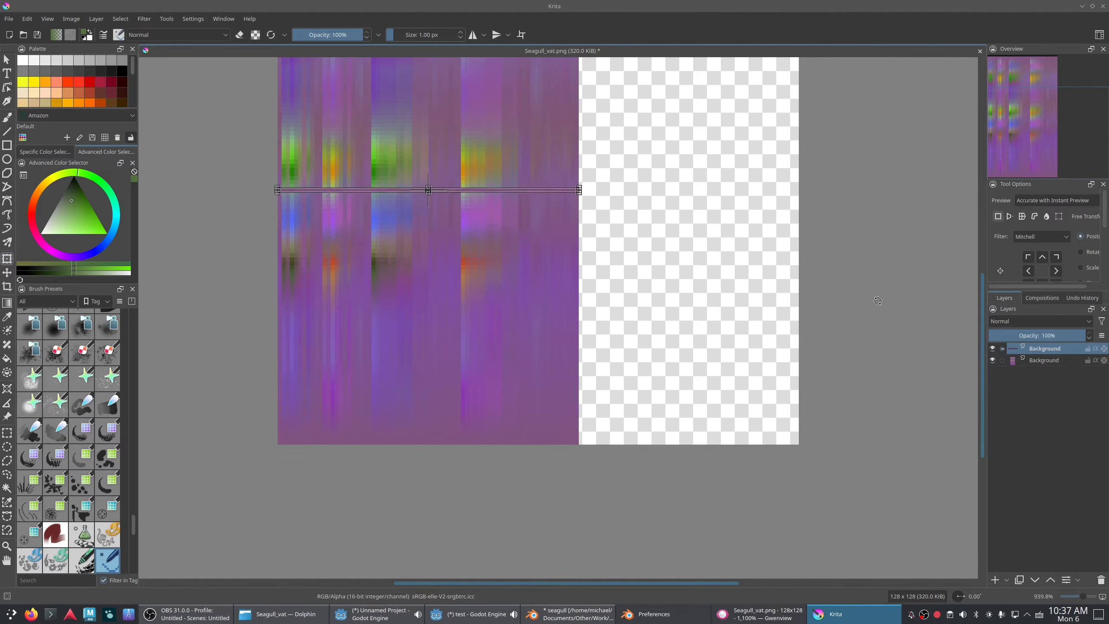
middle_click_drag(871, 304, 851, 459)
key("Up")
key("Up")
key("Up")
key("Up")
key("Up")
key("Up")
key("Up")
key("Up")
key("Up")
key("Up")
key("Up")
key("Up")
key("Up")
key("Up")
key("Up")
key("Up")
key("Up")
key("Up")
key("Up")
key("Up")
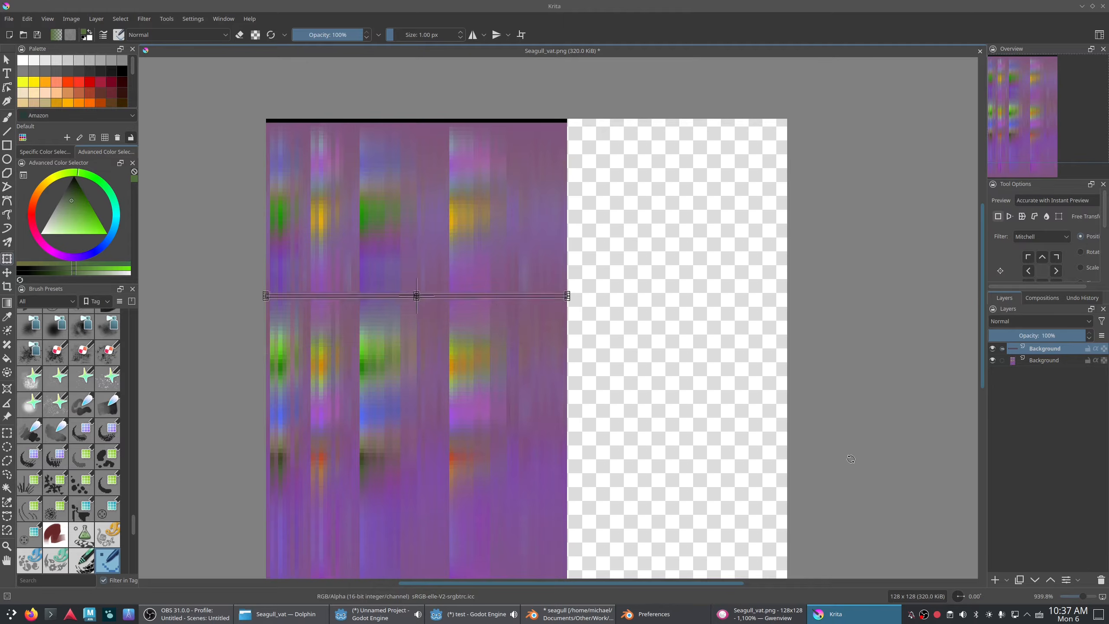
key("Up")
key("Up")
key("Up")
key("Up")
key("Up")
key("Up")
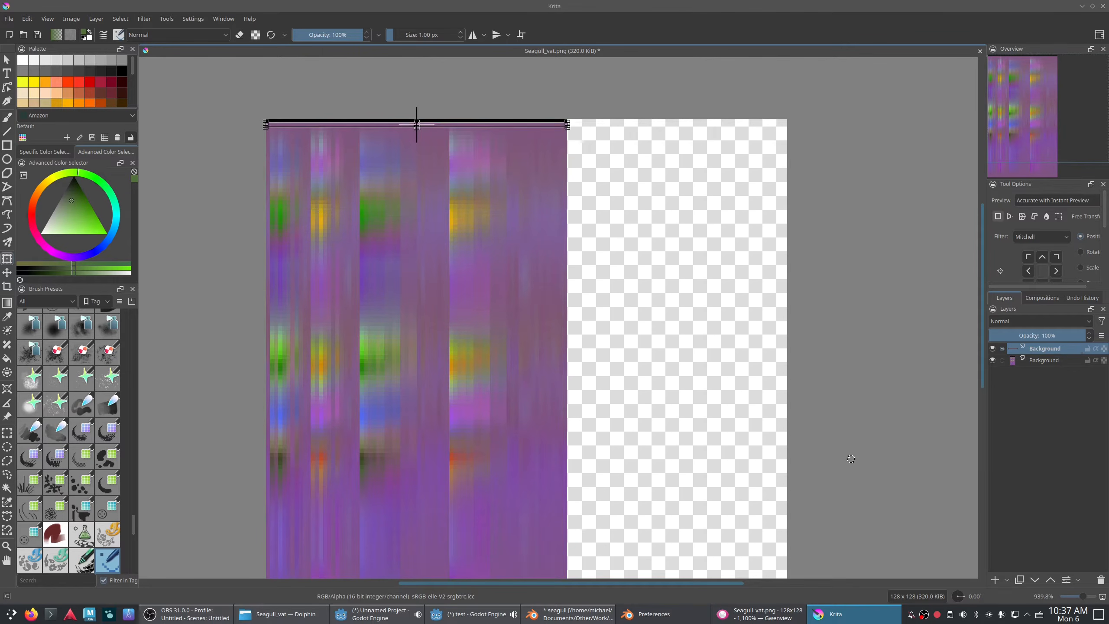
key("Return")
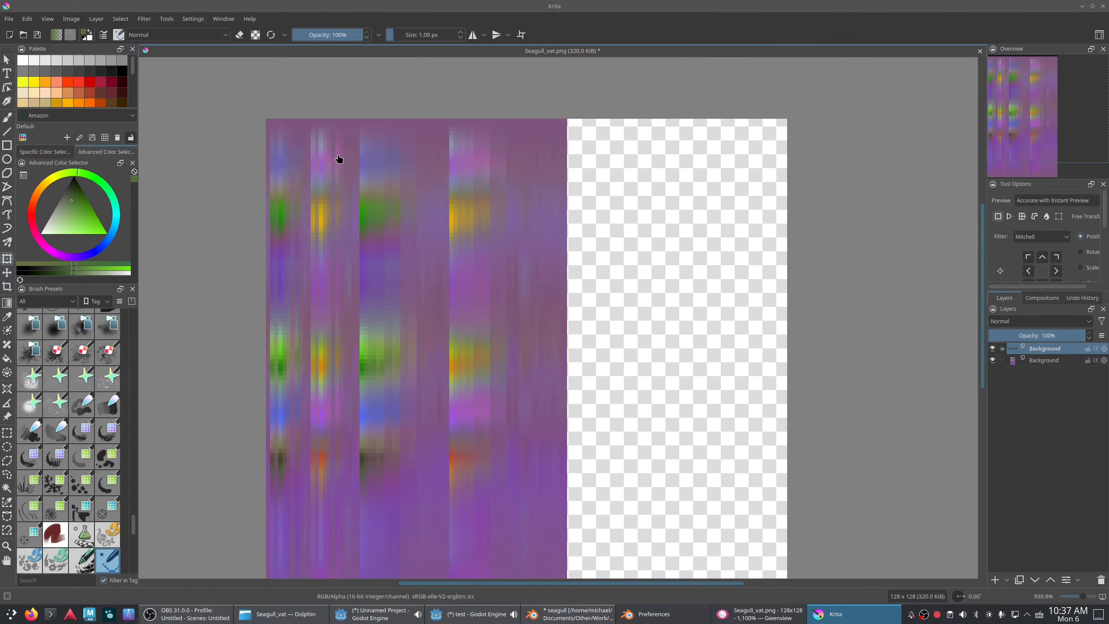
- Save the edited texture as Seagull_vat.png, keeping the offered PNG export options
left_click(8, 19)
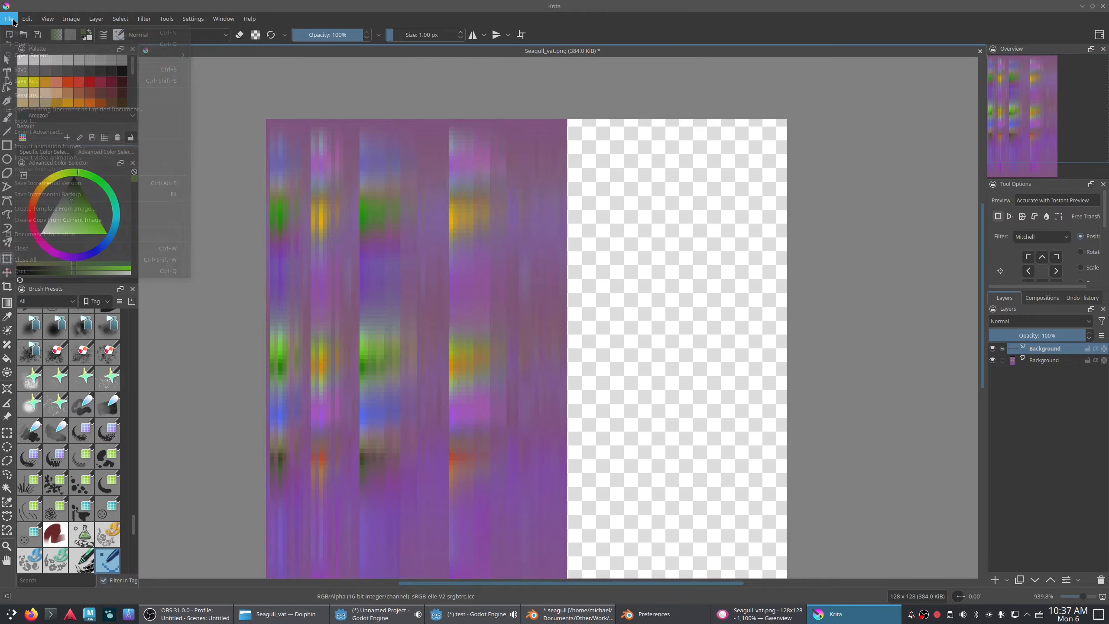
left_click(25, 72)
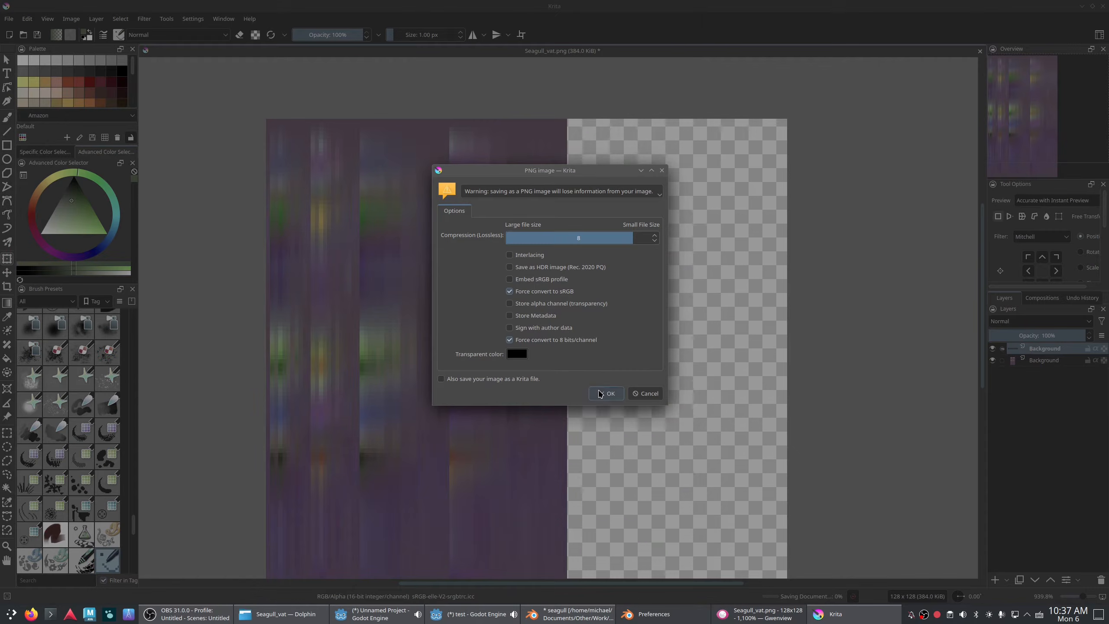
left_click(600, 393)
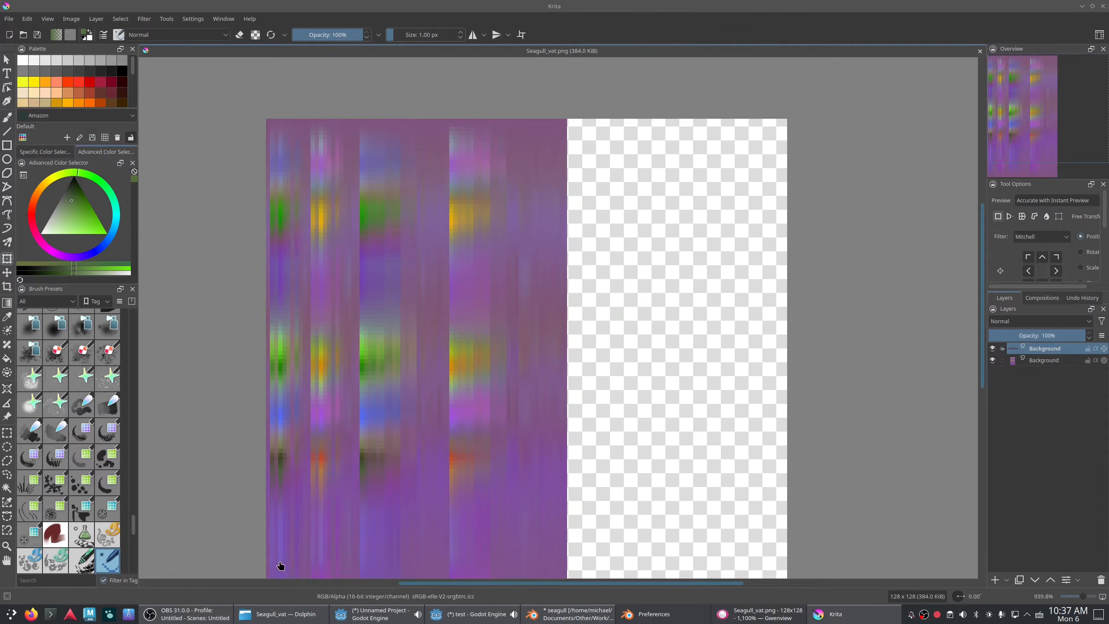
- Switch back to Dolphin and delete the packed seagull texture from the Seagull_vat folder
left_click(282, 614)
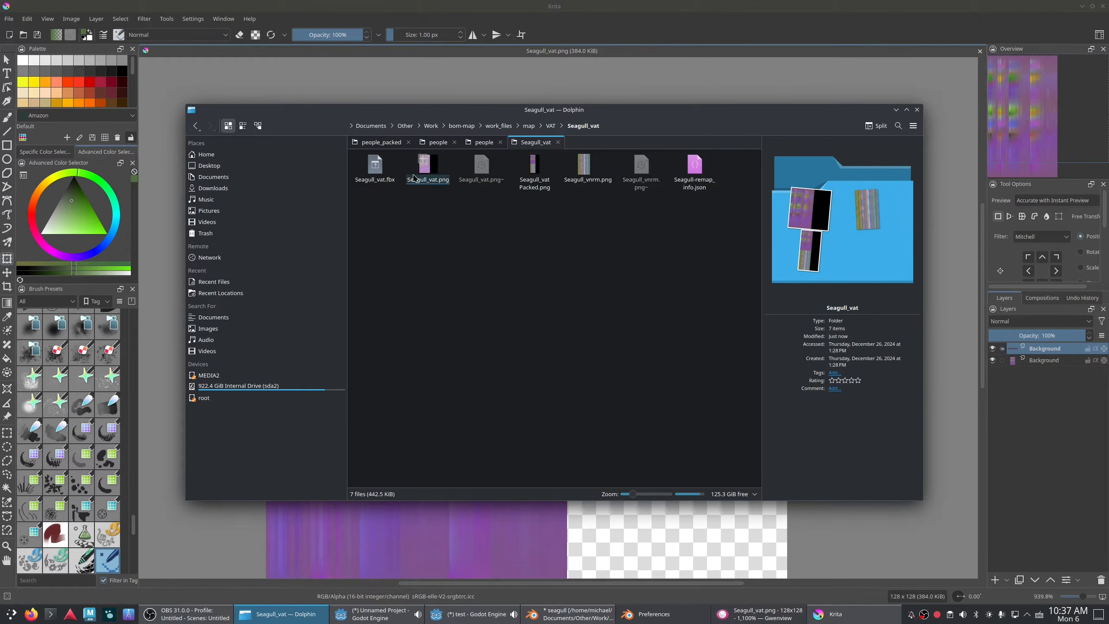
left_click_drag(544, 265, 530, 191)
key("Delete")
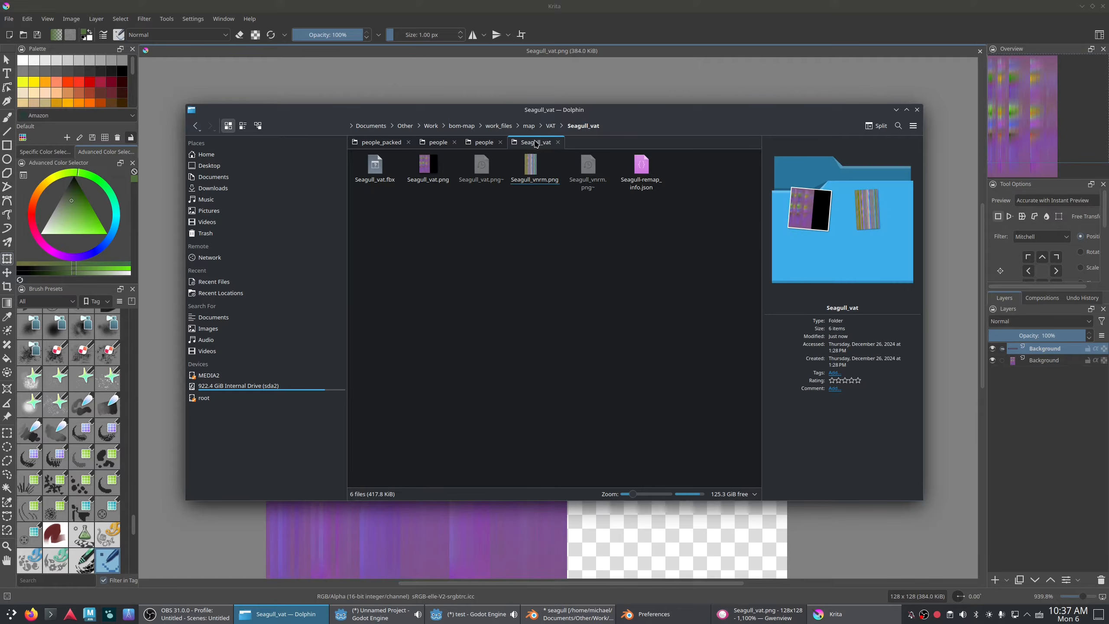
- Review the file details of Seagull_vat.png, Seagull_vnrm.png and Seagull-remap_info.json
left_click(428, 166)
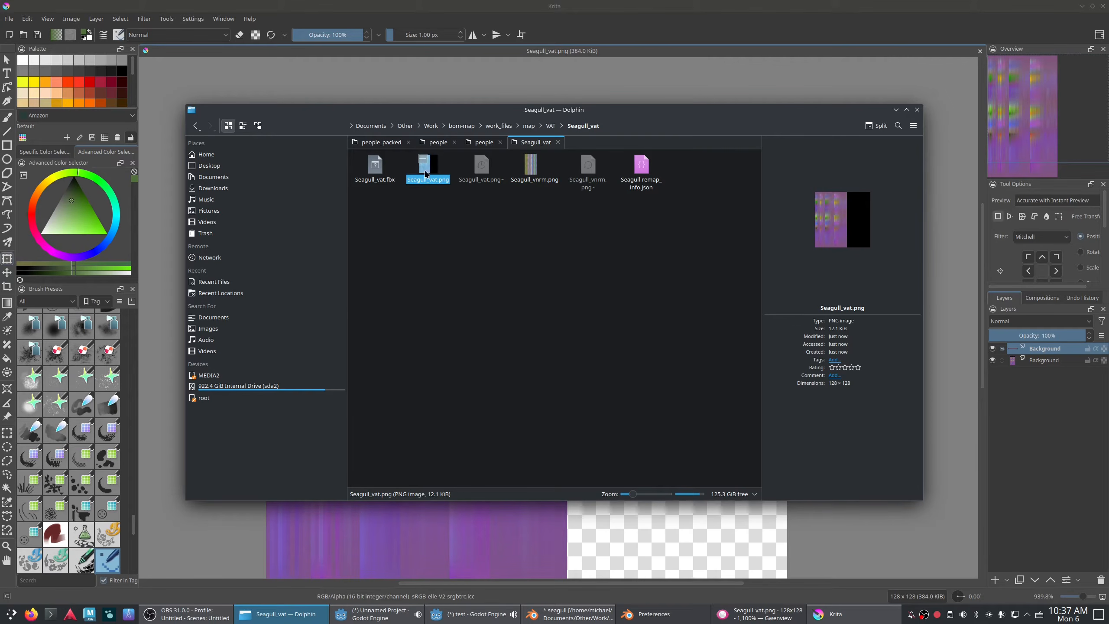
left_click(531, 168)
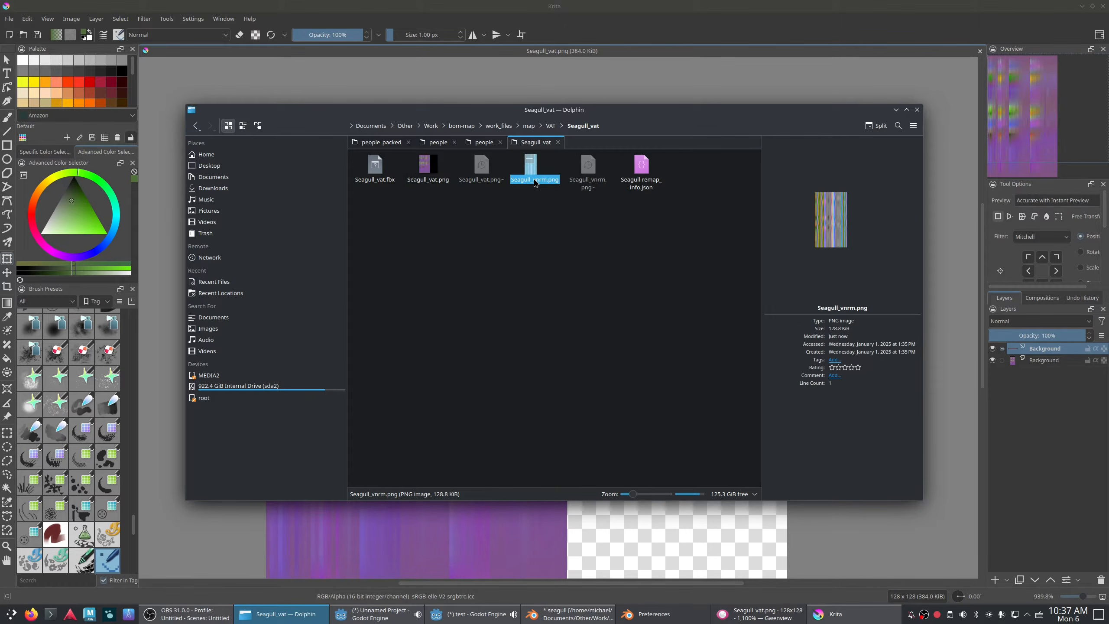
left_click(650, 220)
left_click(642, 177)
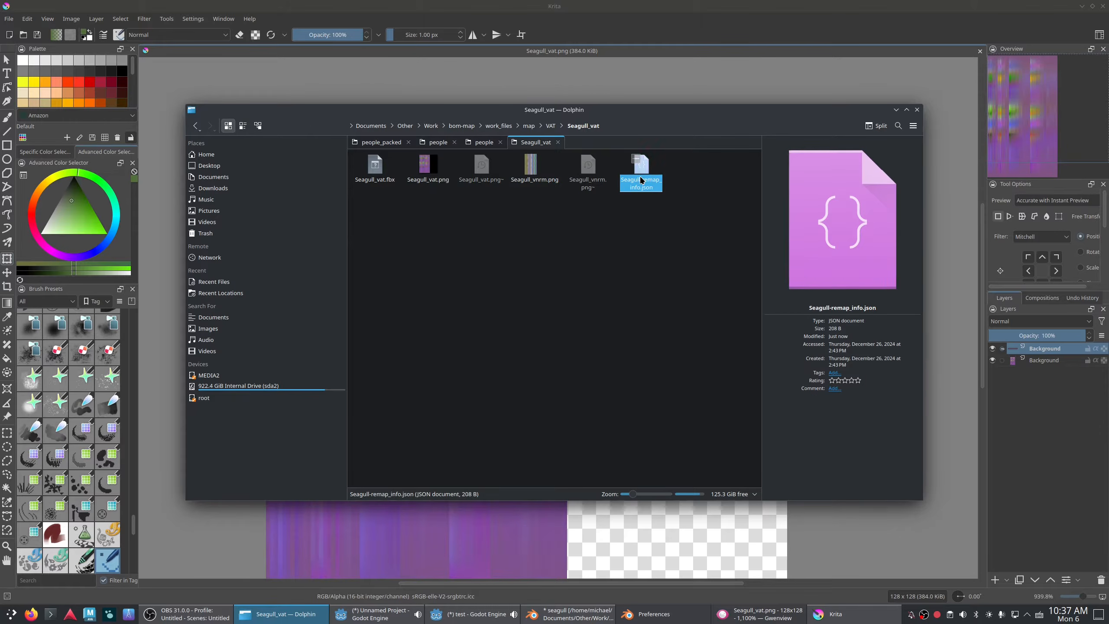
left_click(627, 270)
- Copy Seagull_vat.png, Seagull_vnrm.png and Seagull-remap_info.json into the VAT folder of the test project, overwriting the existing files
left_click(428, 168)
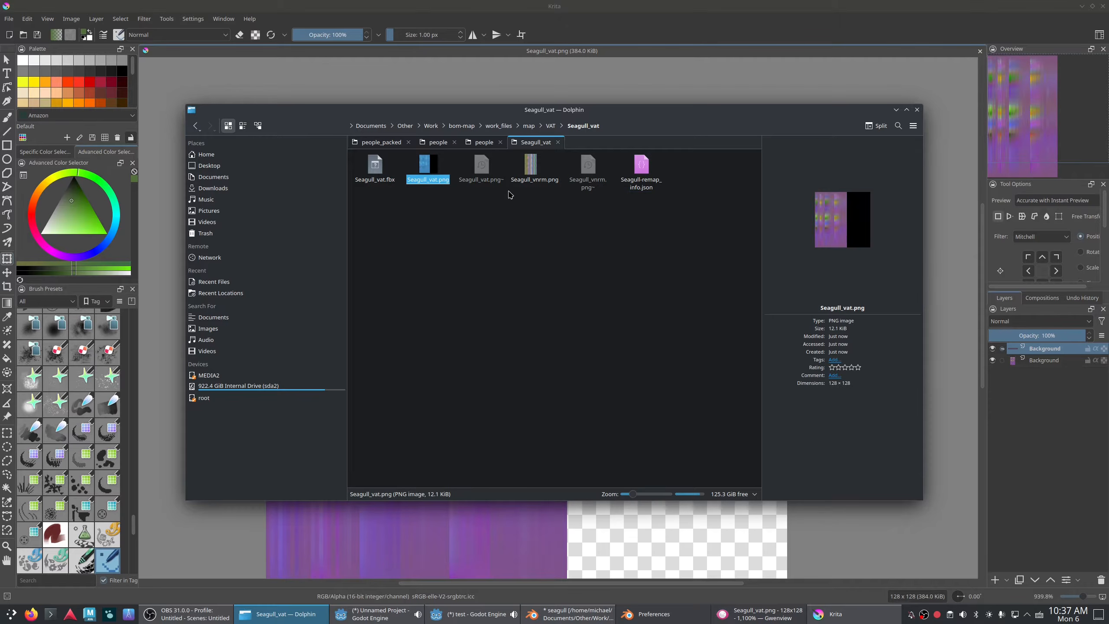
left_click(531, 168, "ctrl")
left_click(641, 171, "ctrl")
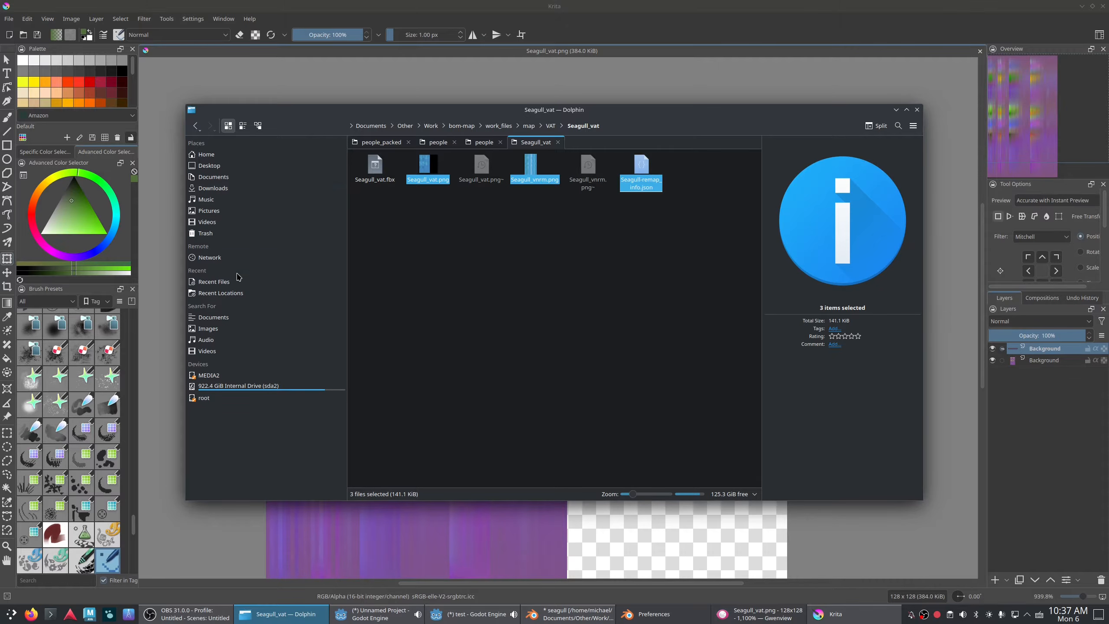
key("alt+Home")
scroll(523, 402, "down", 10)
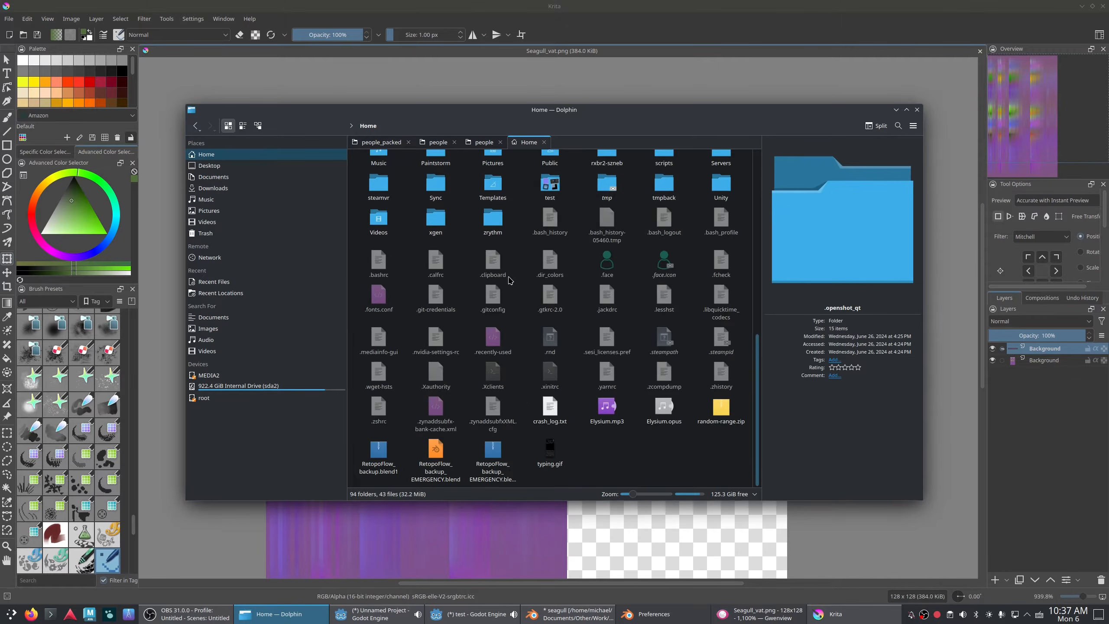
left_click(546, 193)
left_click(611, 169)
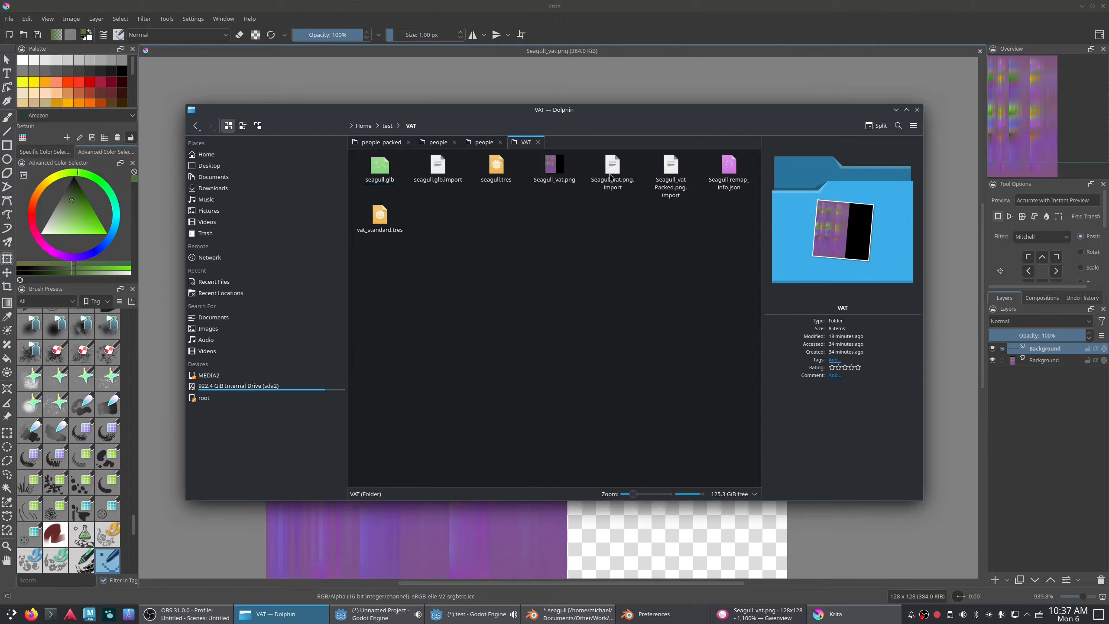
key("ctrl+v")
left_click(702, 367)
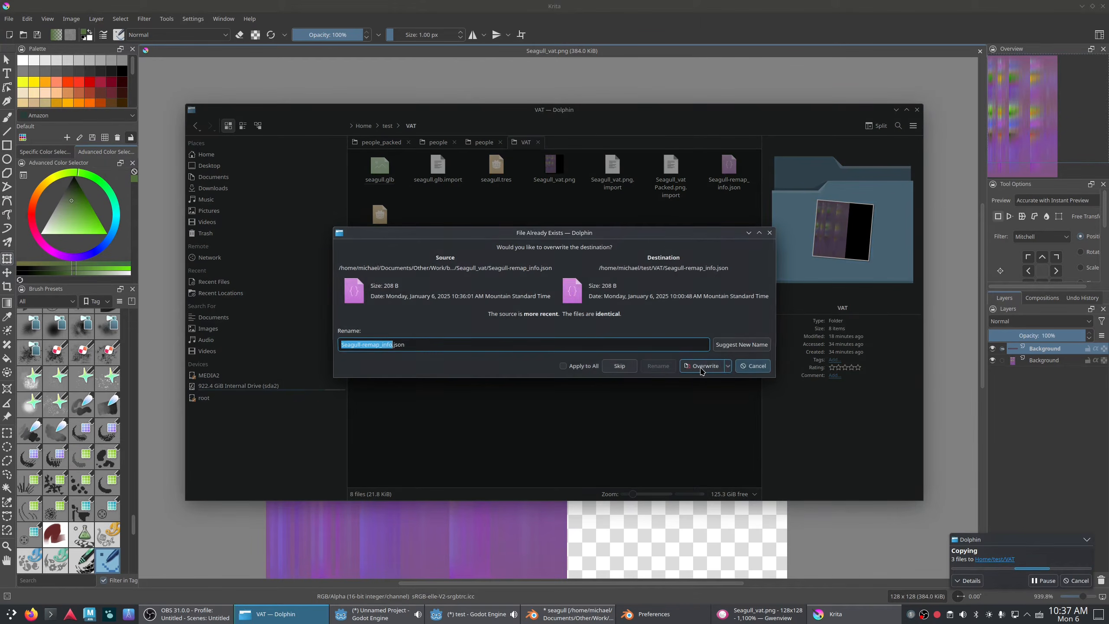
left_click(702, 367)
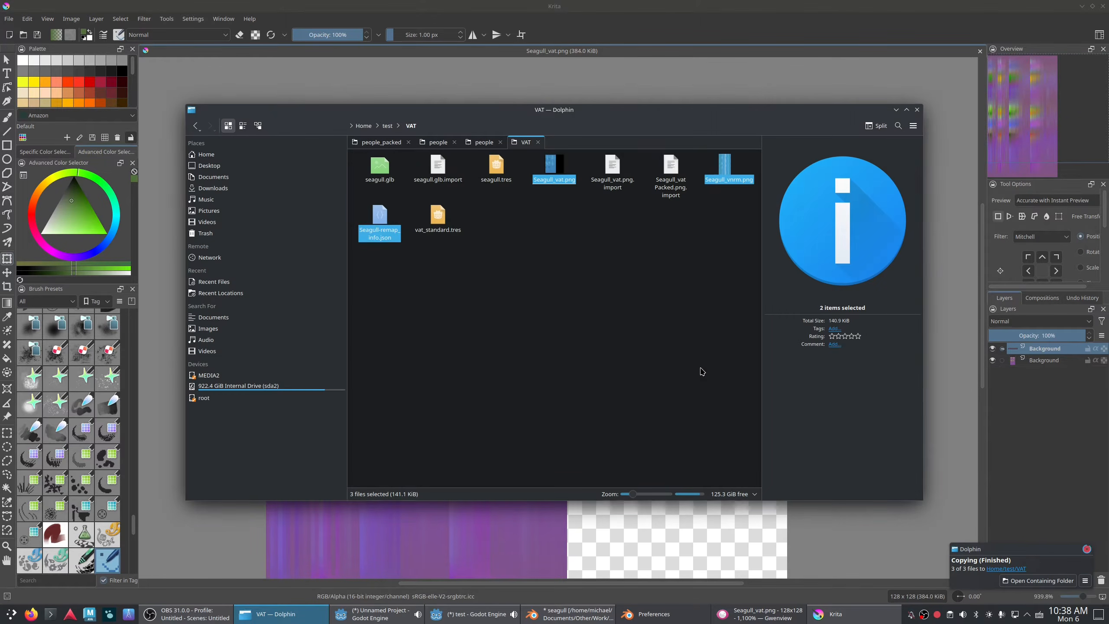
left_click(618, 300)
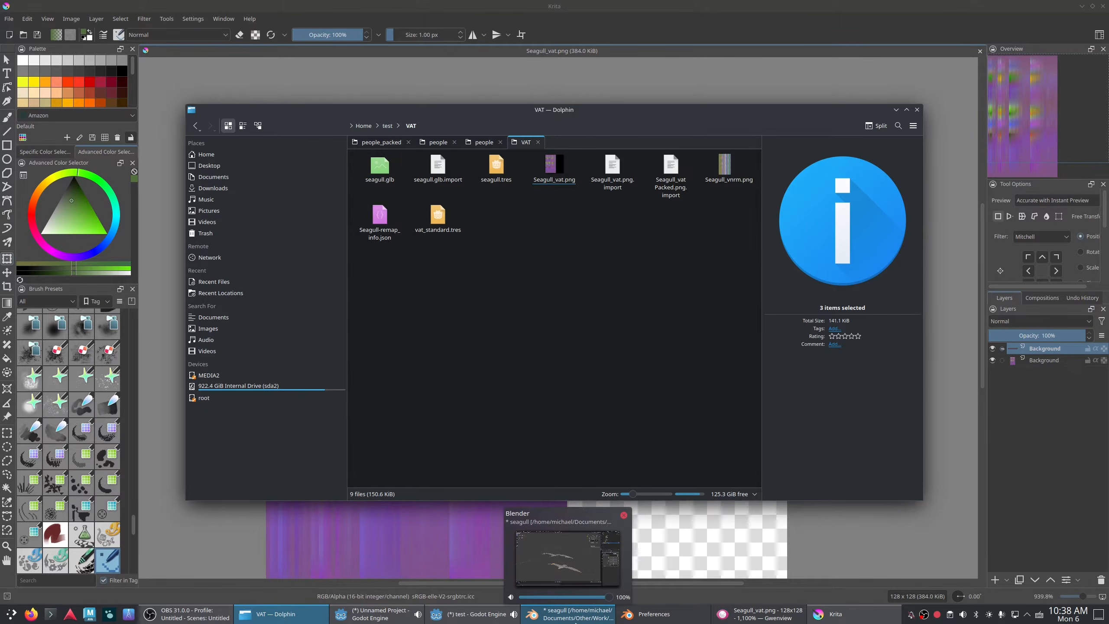
- Switch to Blender, set the timeline to frame 0 and inspect the Seagull_vat mesh from above
left_click(568, 614)
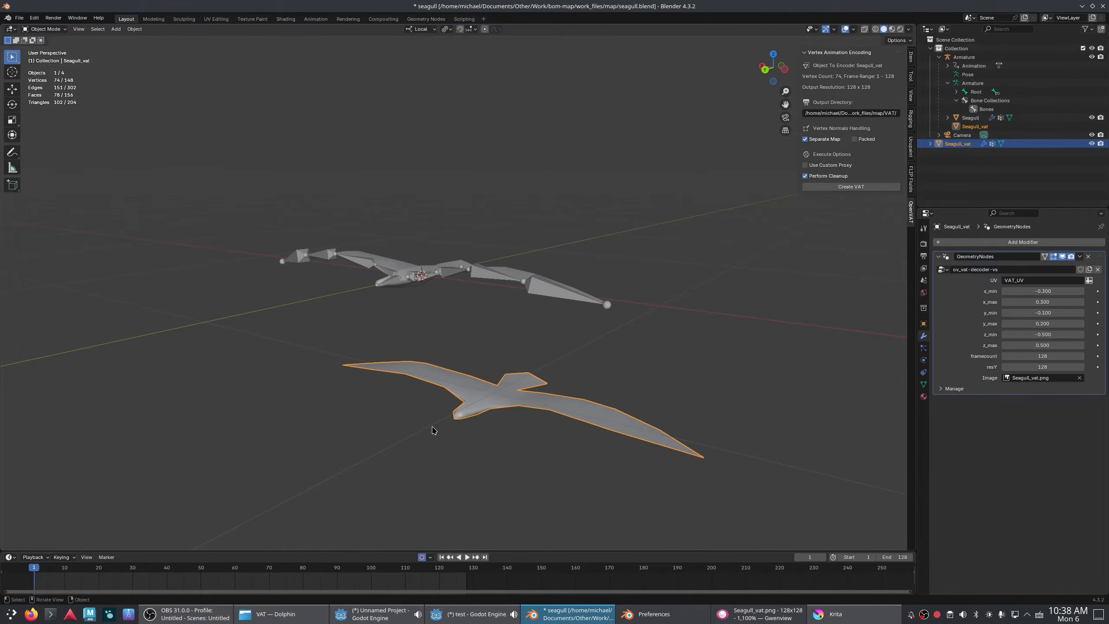
left_click(31, 568)
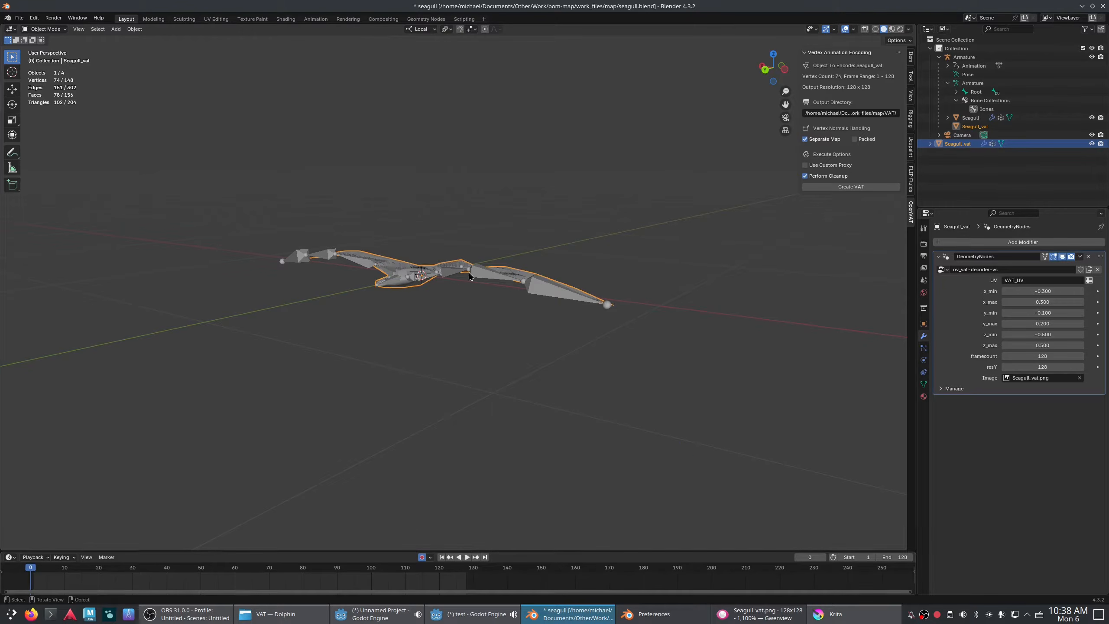
left_click(970, 127)
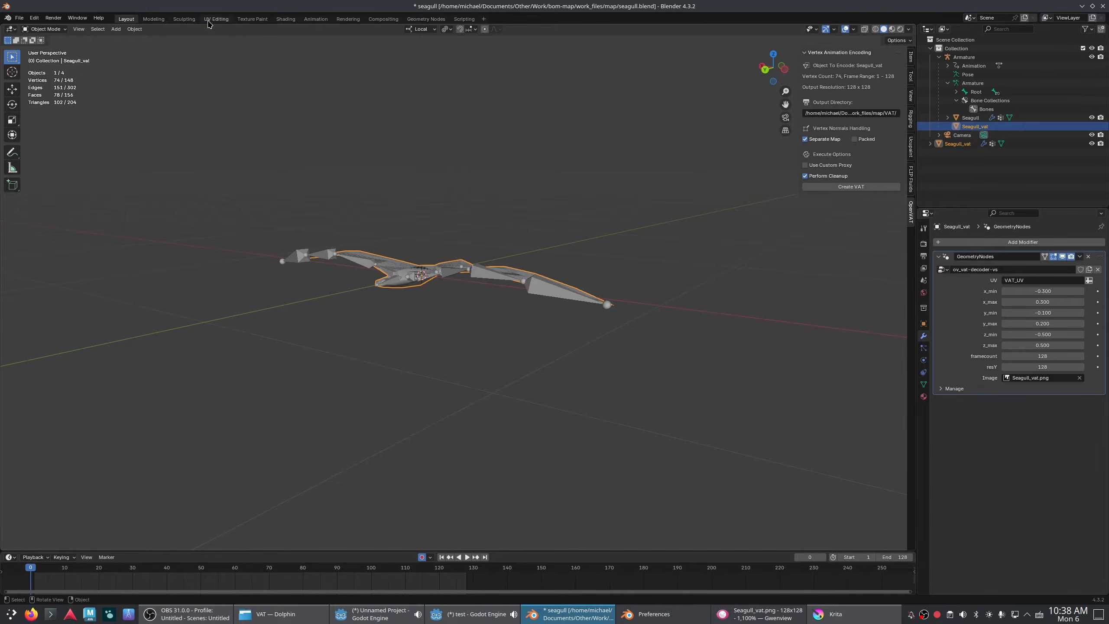
middle_click_drag(330, 279, 335, 340)
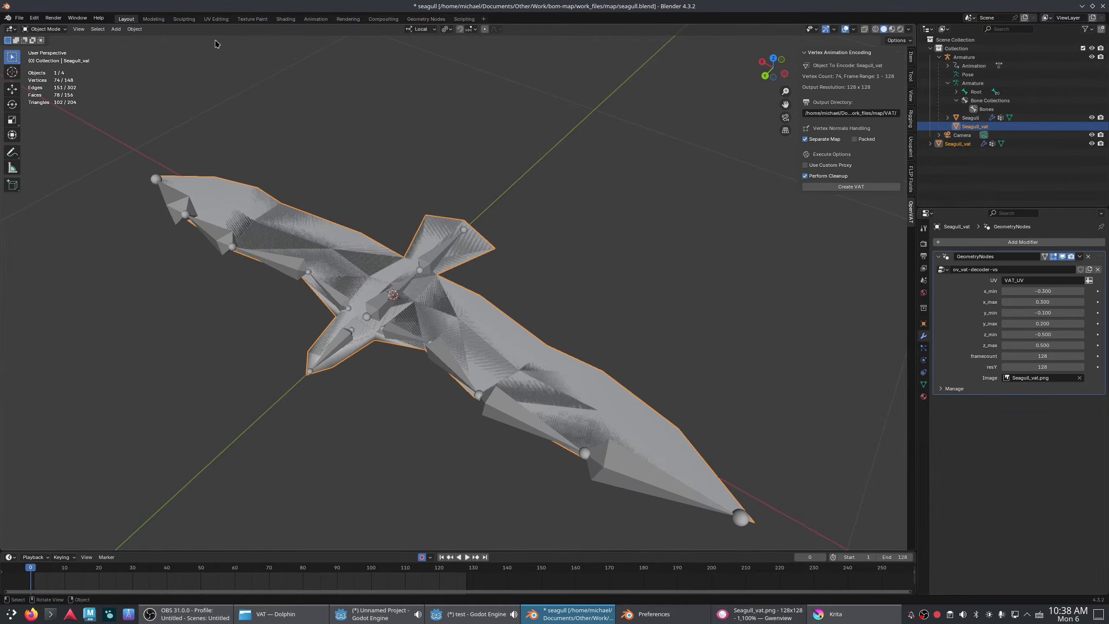
- Examine the VAT_UV layout of Seagull_vat in the UV Editing workspace and compare it with Seagull_vat.png in Gwenview
left_click(216, 19)
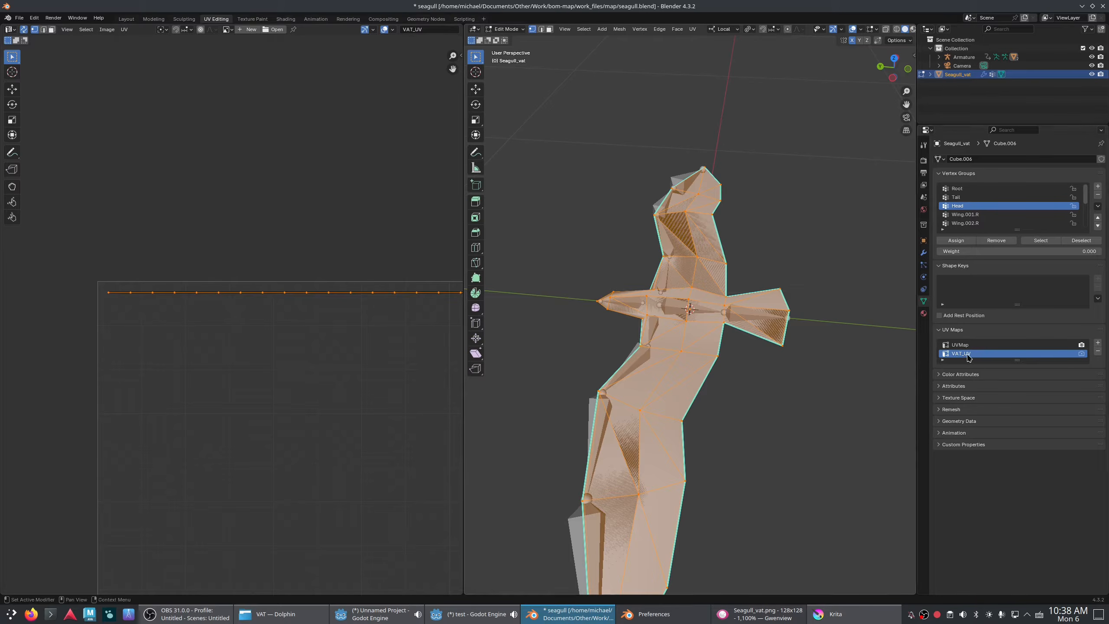
scroll(376, 378, "down", 5)
middle_click_drag(375, 378, 249, 265)
scroll(262, 342, "down", 3)
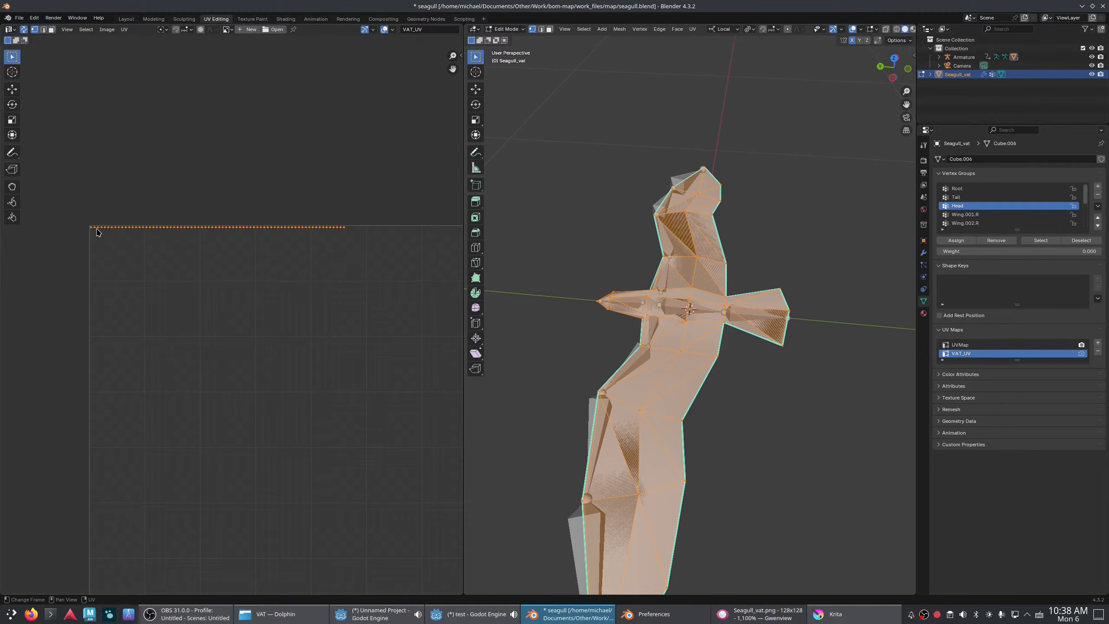
scroll(252, 269, "down", 5)
scroll(186, 292, "up", 3)
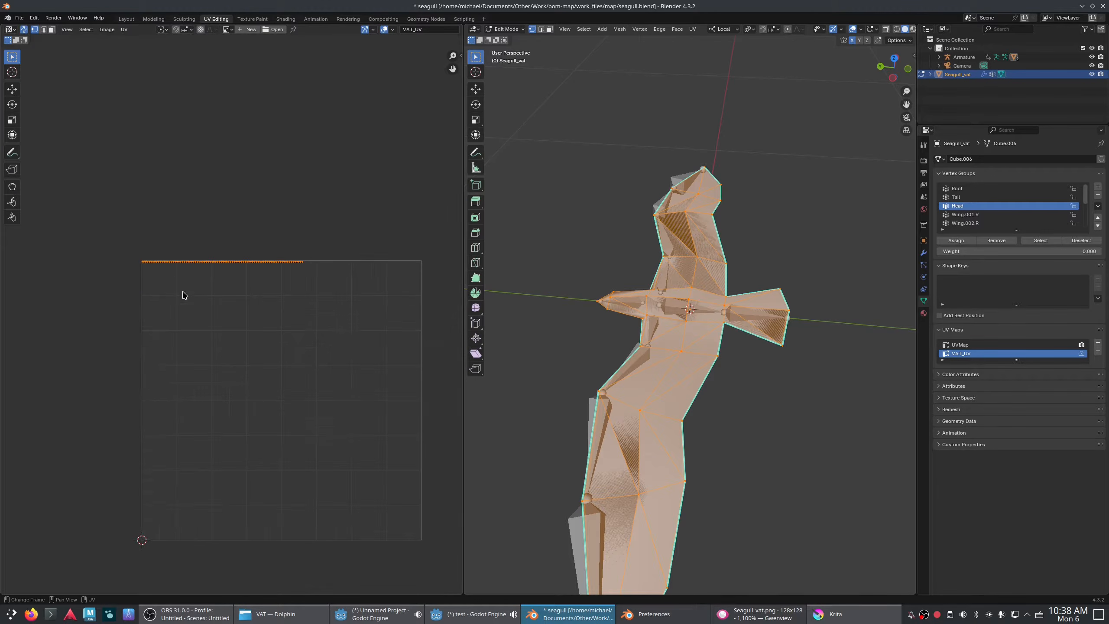
scroll(131, 254, "up", 3)
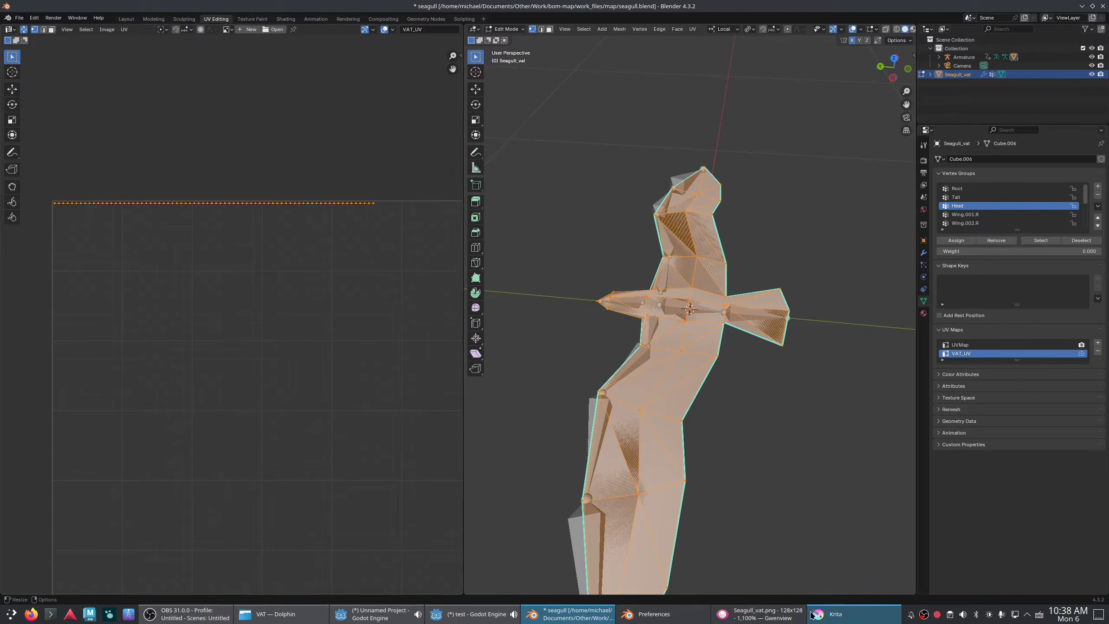
left_click(760, 614)
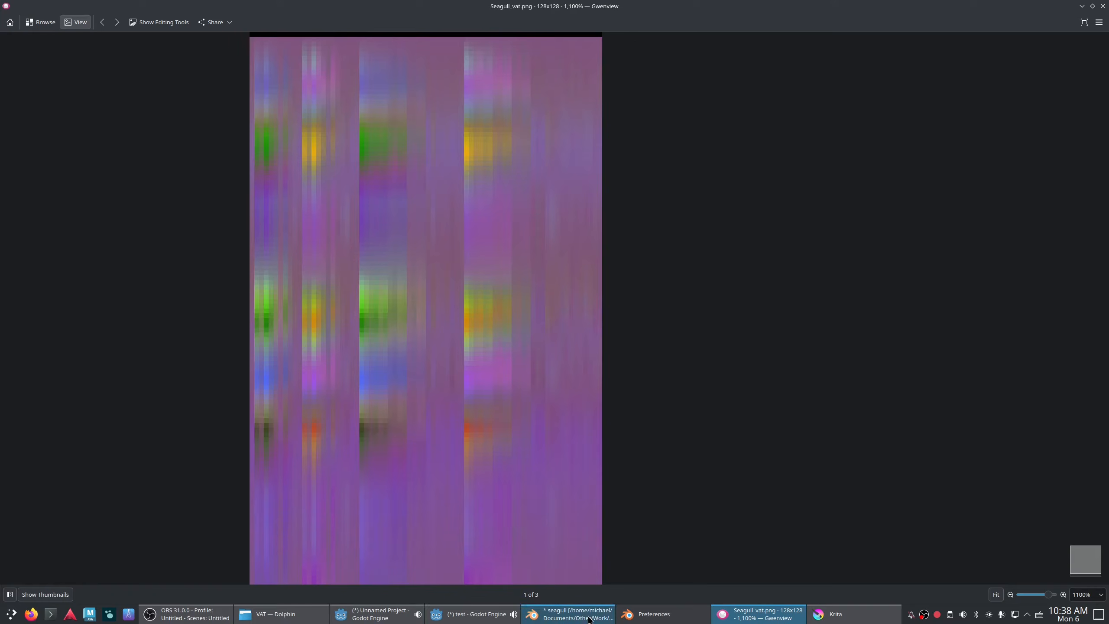
left_click(546, 620)
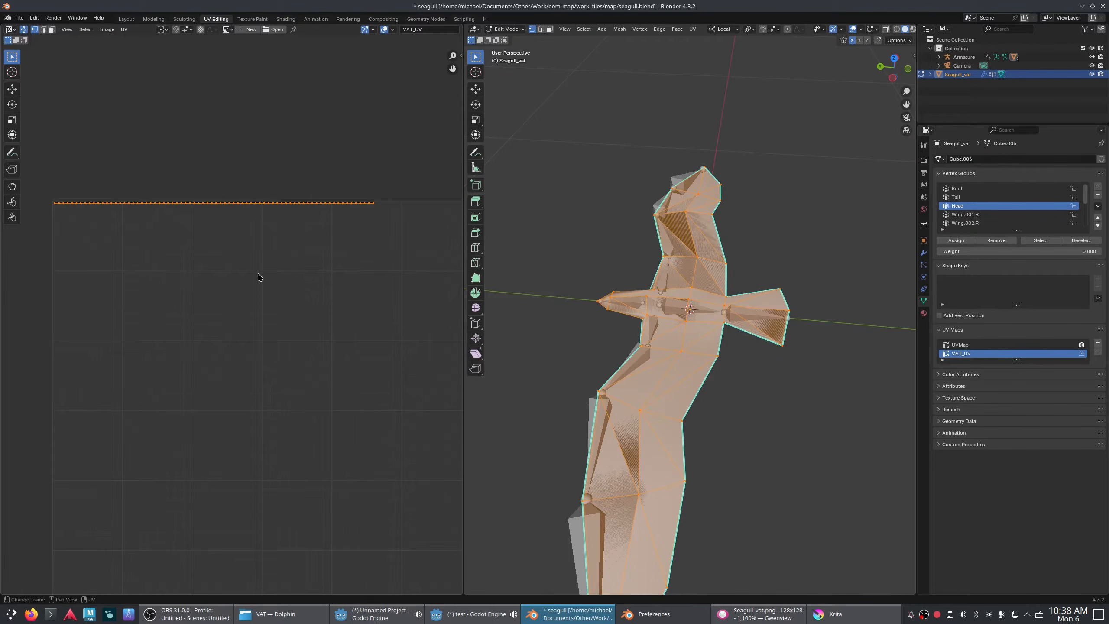
- Try moving the VAT_UV vertex row down through the UV space along the Y axis
key("g")
key("y")
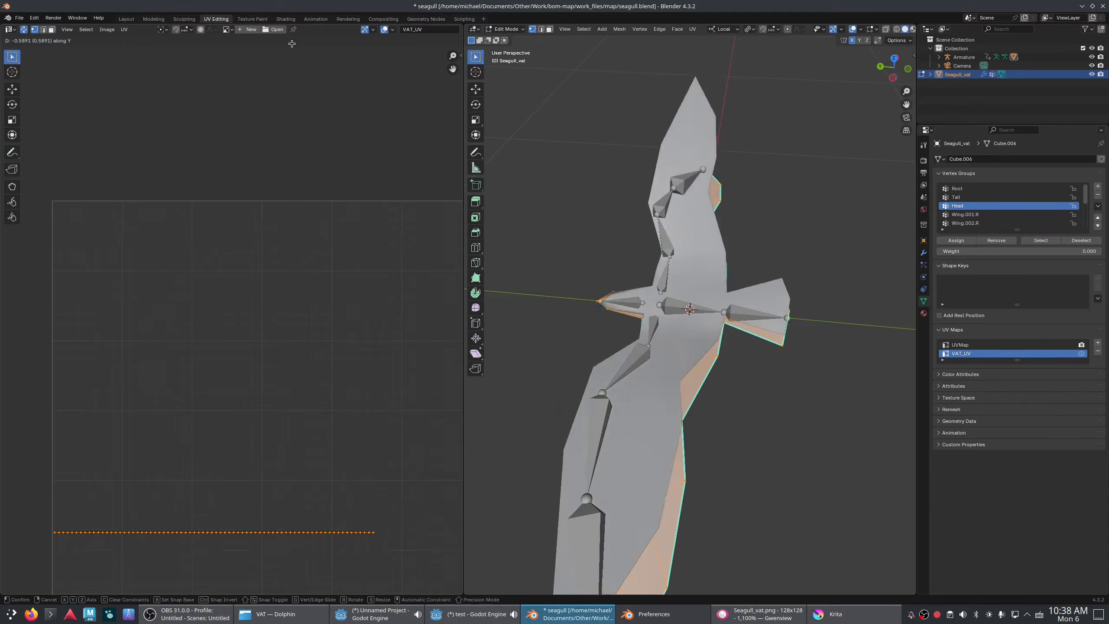
left_click(323, 210)
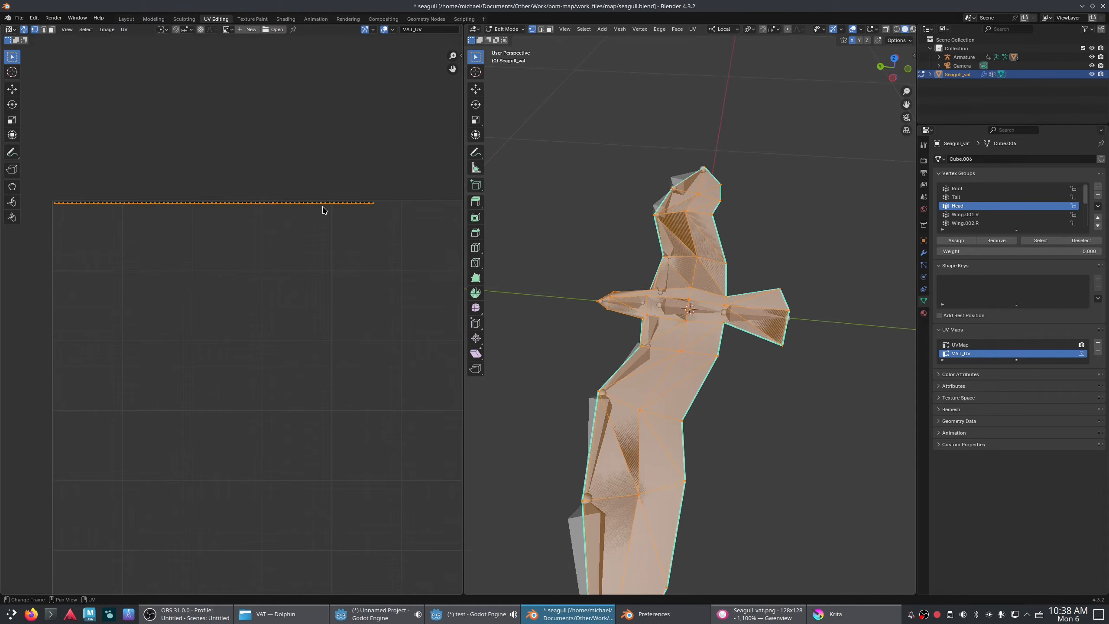
- Return to the Layout workspace and open the glTF 2.0 export for Seagull_vat, targeting seagull.glb in the VAT folder
left_click(126, 19)
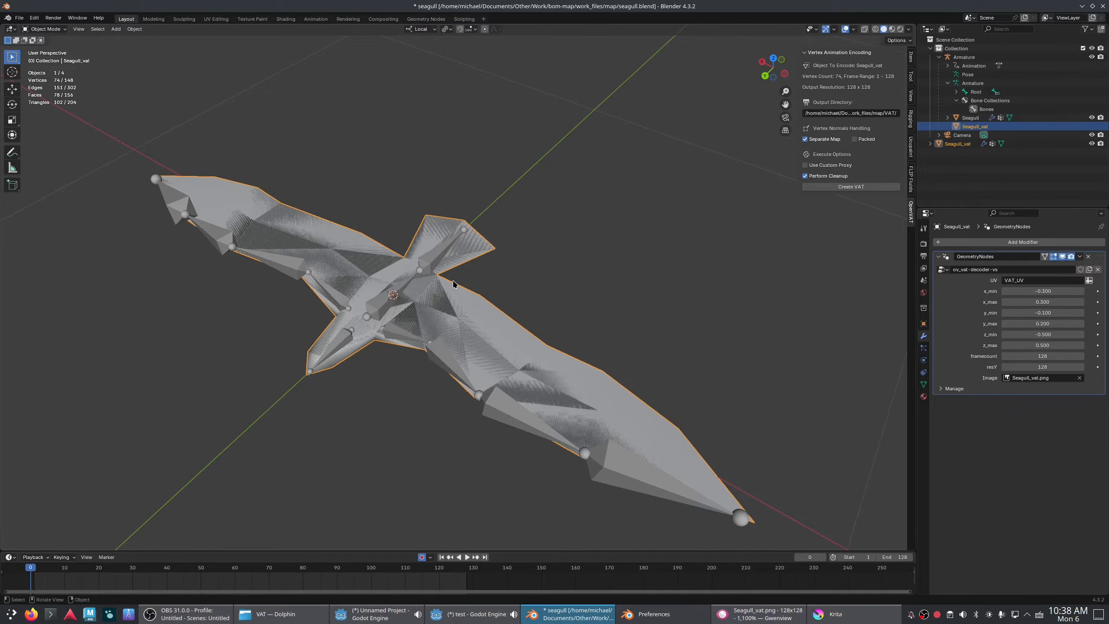
left_click(19, 17)
mouse_move(46, 150)
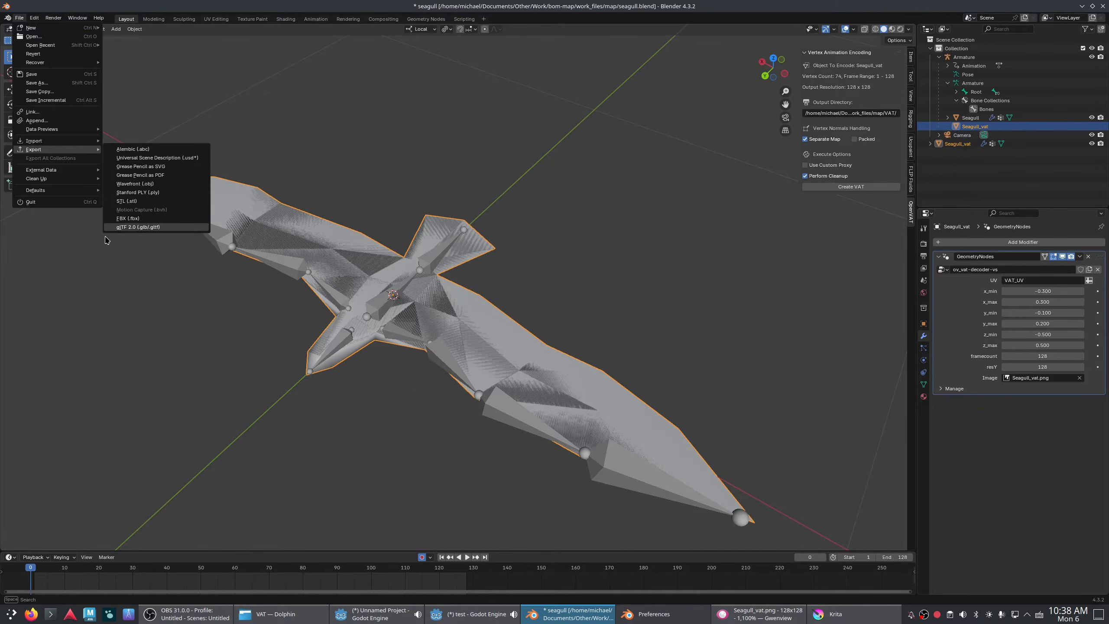
left_click(122, 227)
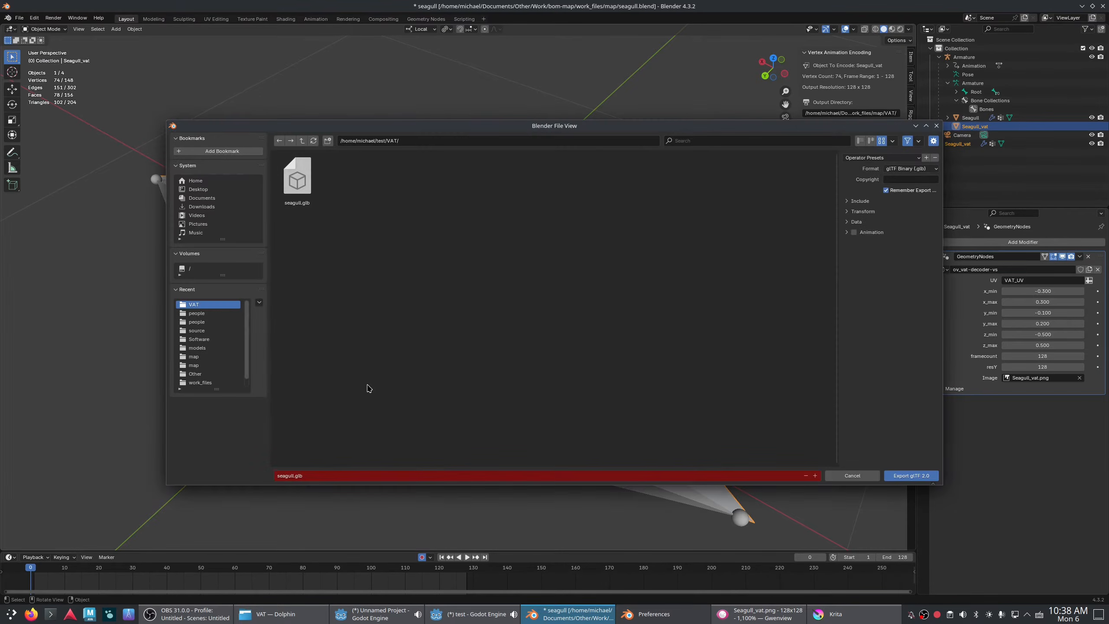
left_click(296, 180)
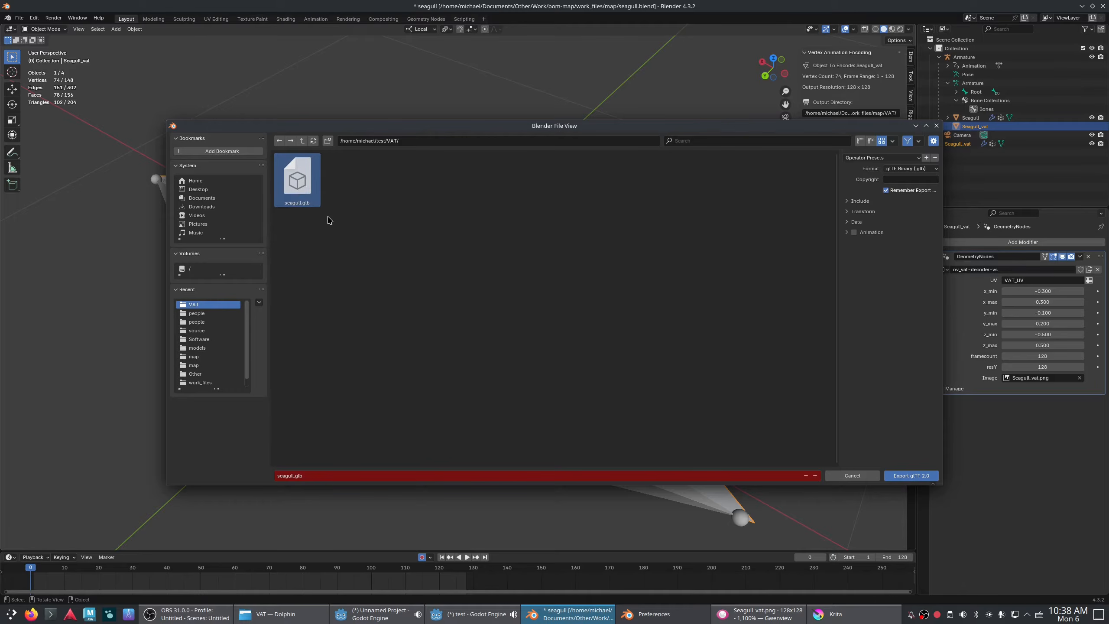
- Review the Include, Transform, Data and Mesh export options and export the selected mesh over seagull.glb
left_click(861, 201)
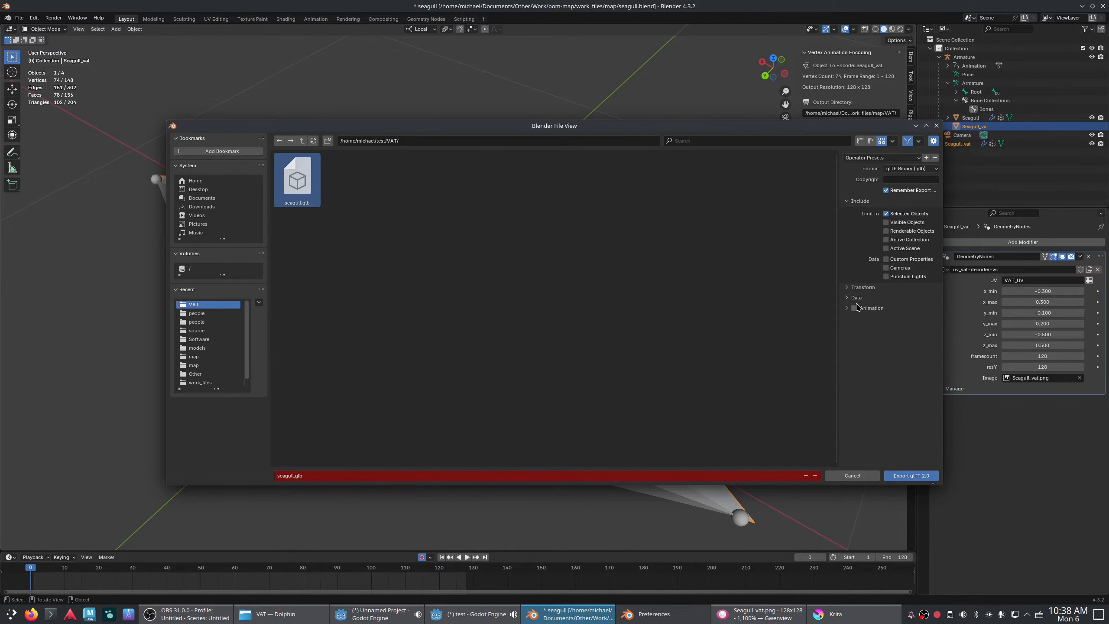
left_click(863, 287)
left_click(857, 311)
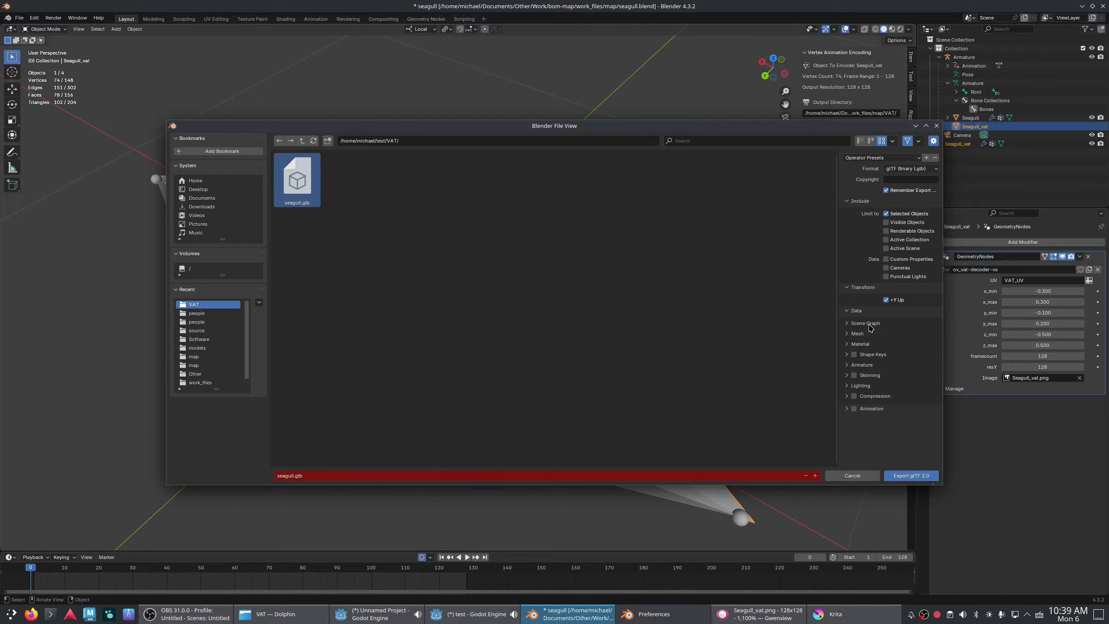
left_click(861, 334)
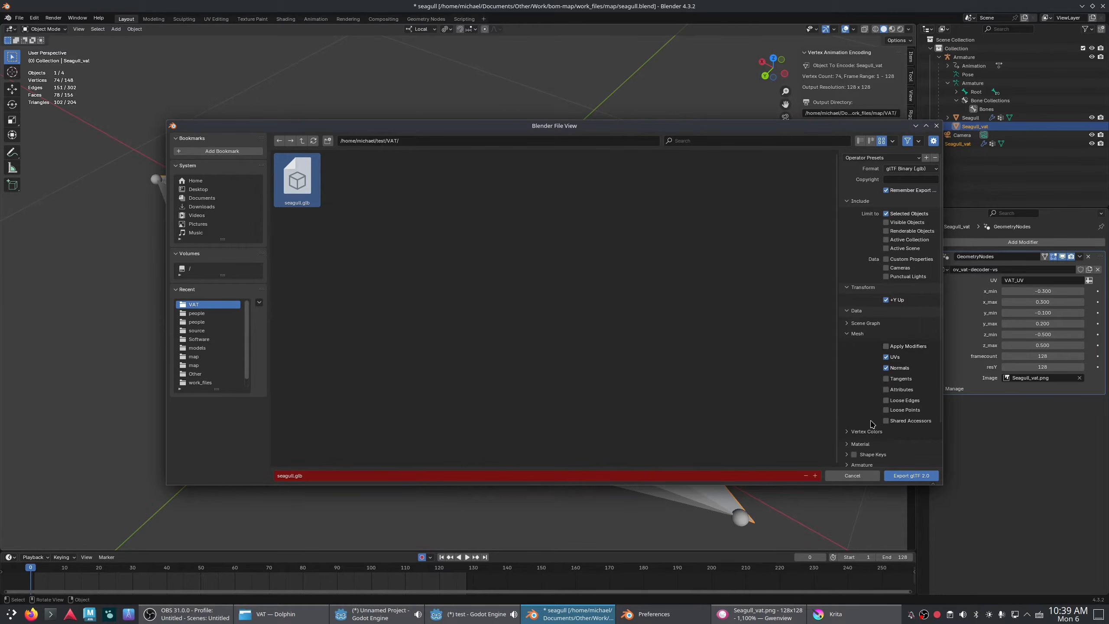
scroll(863, 450, "down", 3)
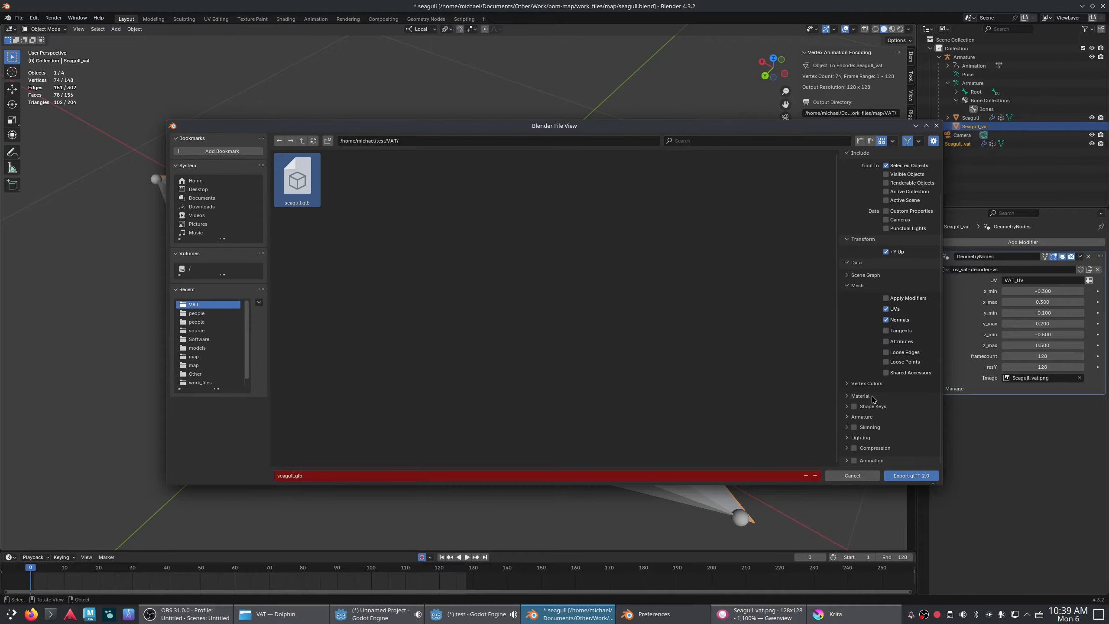
left_click(867, 383)
left_click(867, 384)
left_click(904, 476)
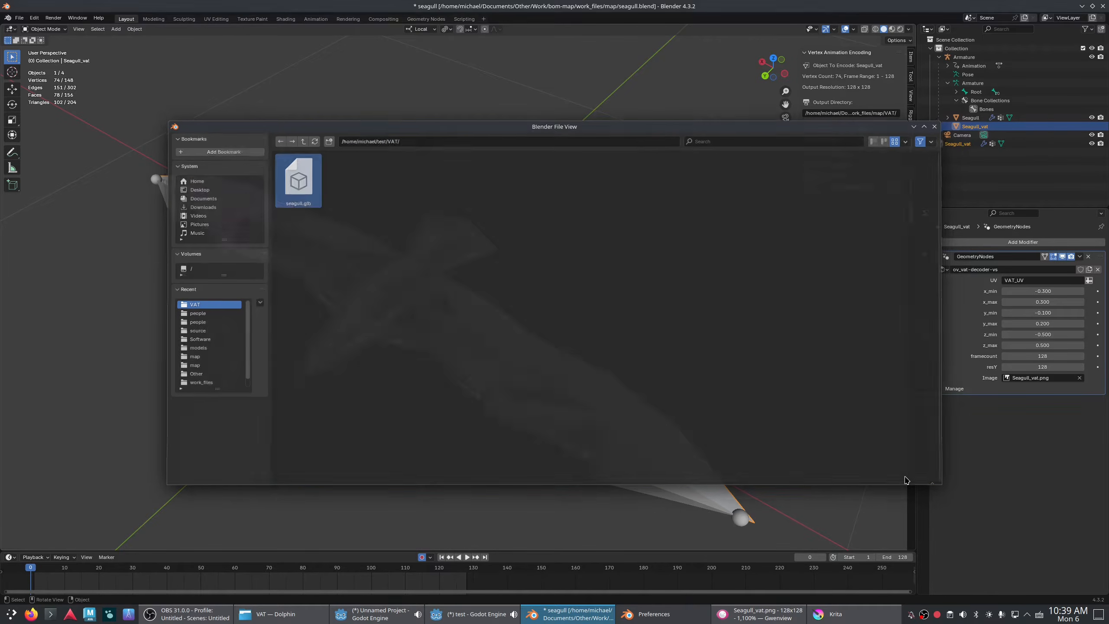
- Switch to the Godot test project, view the seagull from another side and enlarge the 3D viewport over the shader editor
key("alt+Tab")
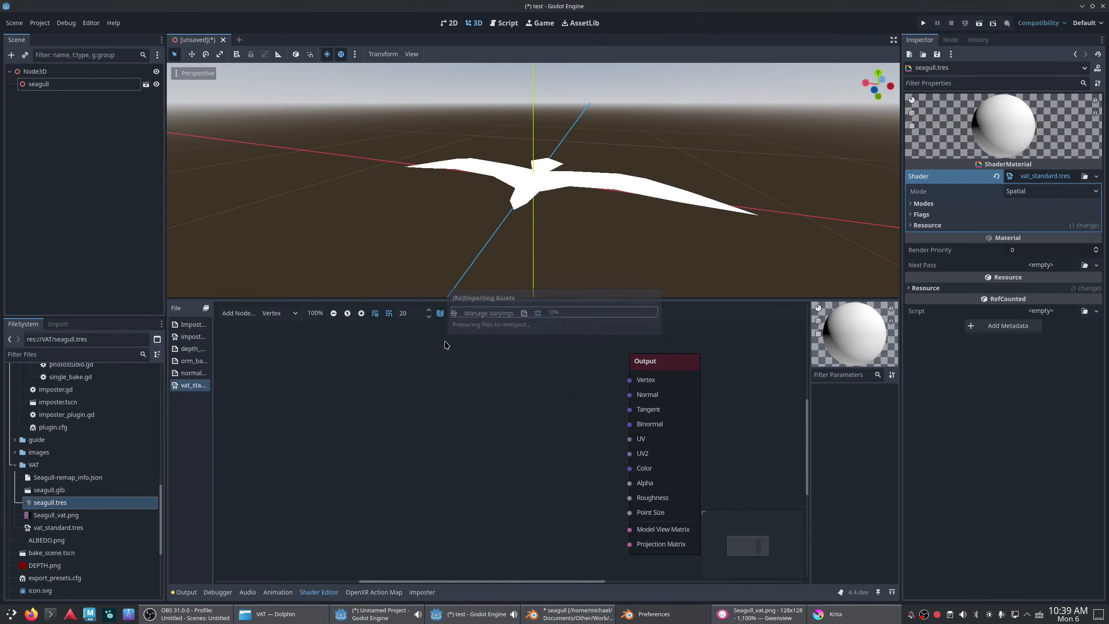
middle_click_drag(367, 171, 594, 258)
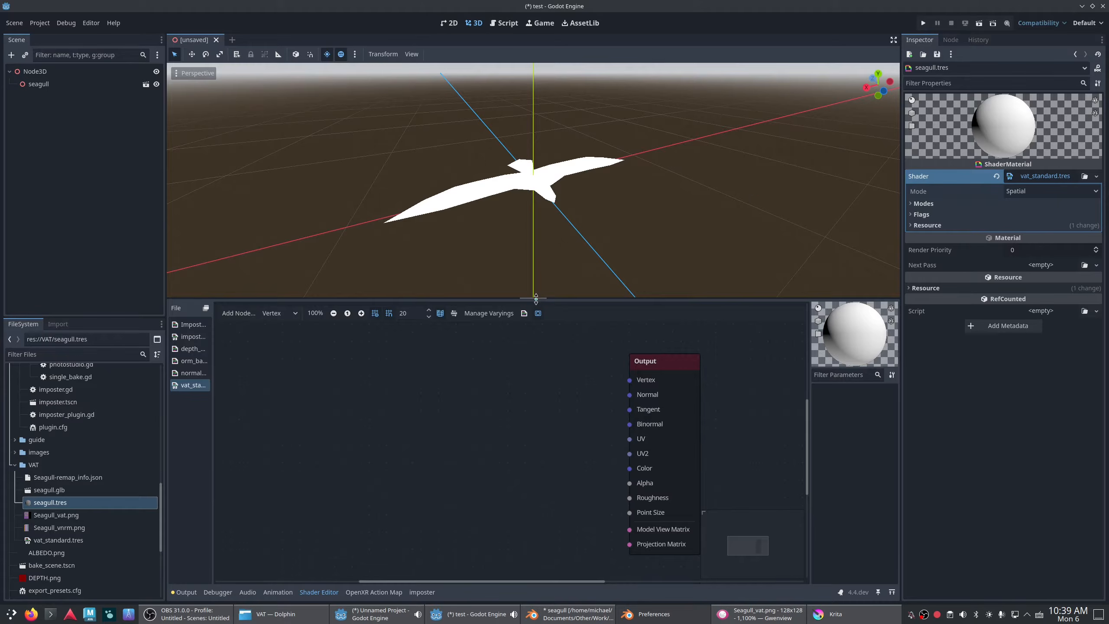
left_click_drag(536, 299, 534, 451)
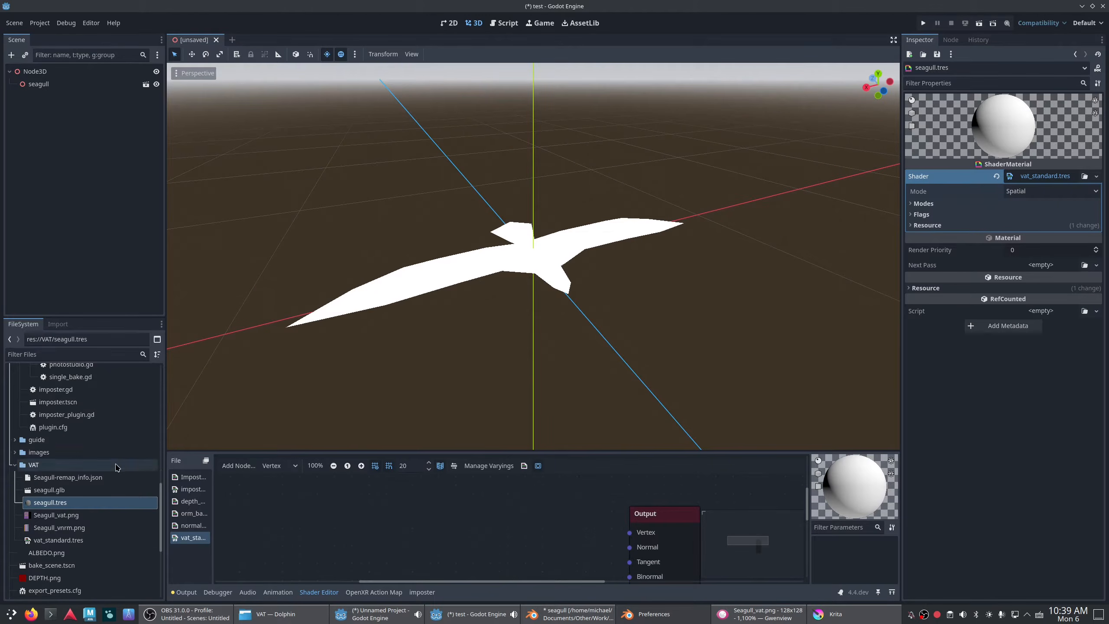
- Place a second instance of seagull.glb in the 3D scene and delete it again
left_click_drag(66, 491, 413, 188)
key("Delete")
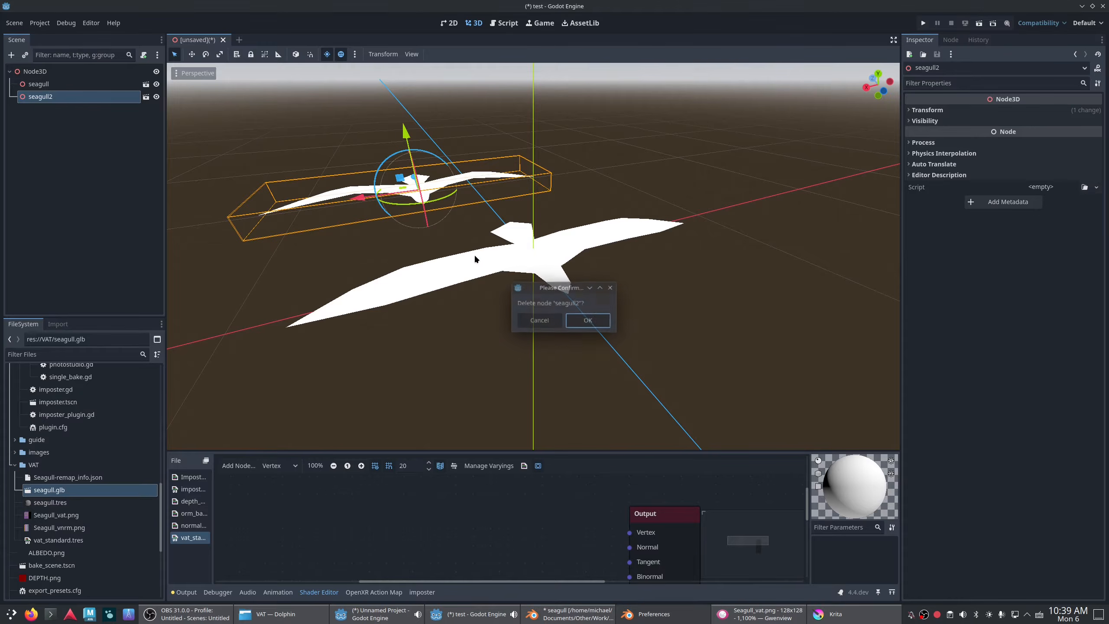
left_click(540, 320)
left_click(565, 276)
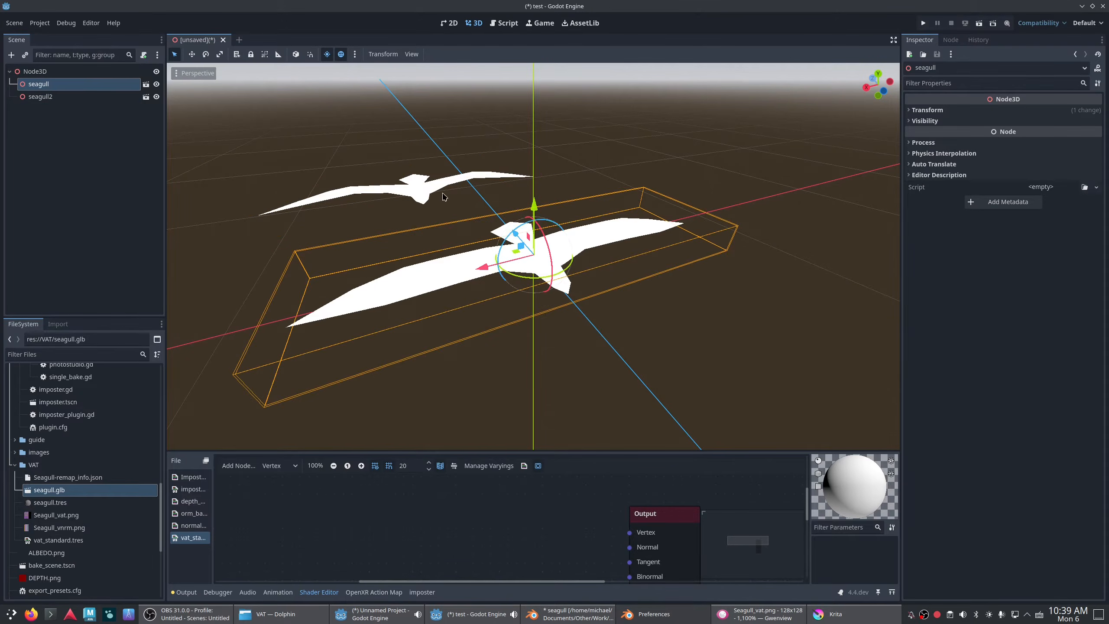
left_click(437, 194)
key("Delete")
left_click(579, 320)
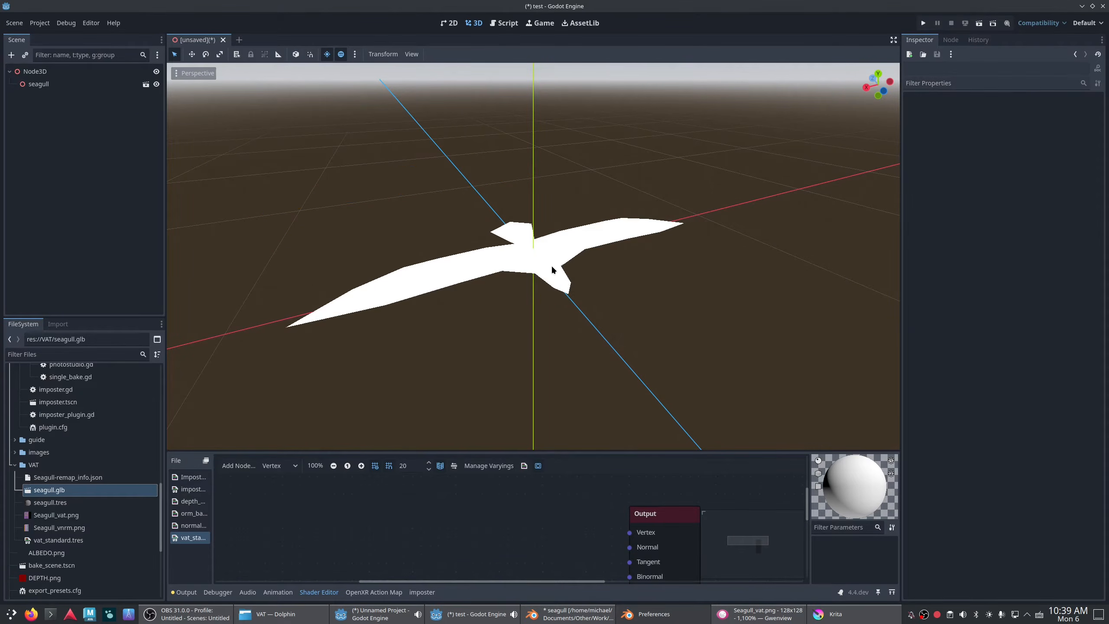
- Delete the seagull.tres material from the VAT folder despite its dependency in seagull.glb
left_click(551, 264)
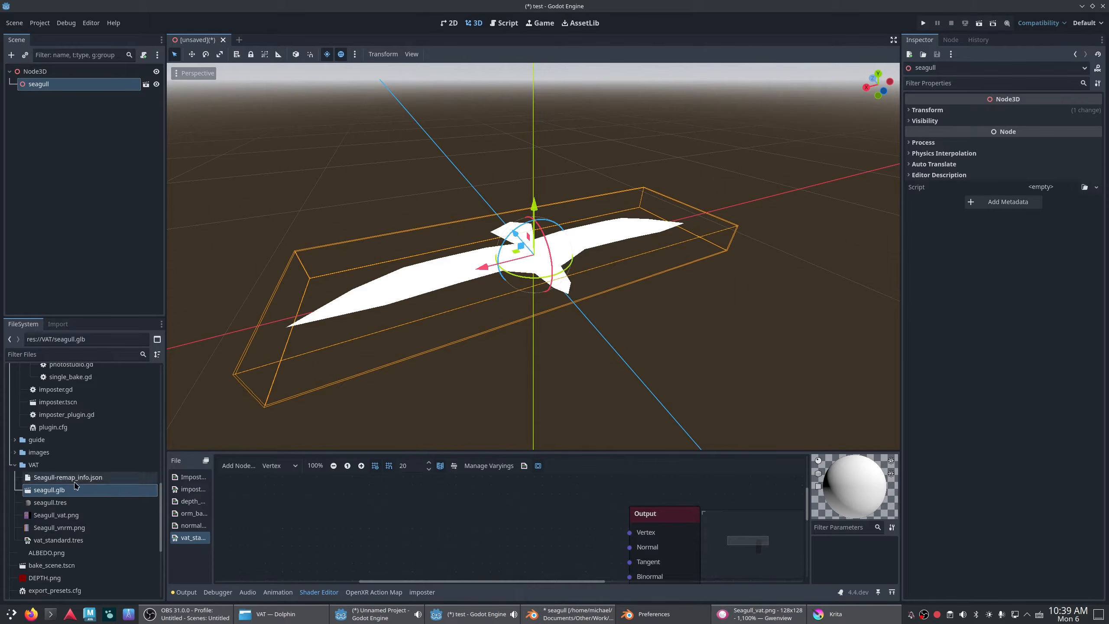
left_click(62, 501)
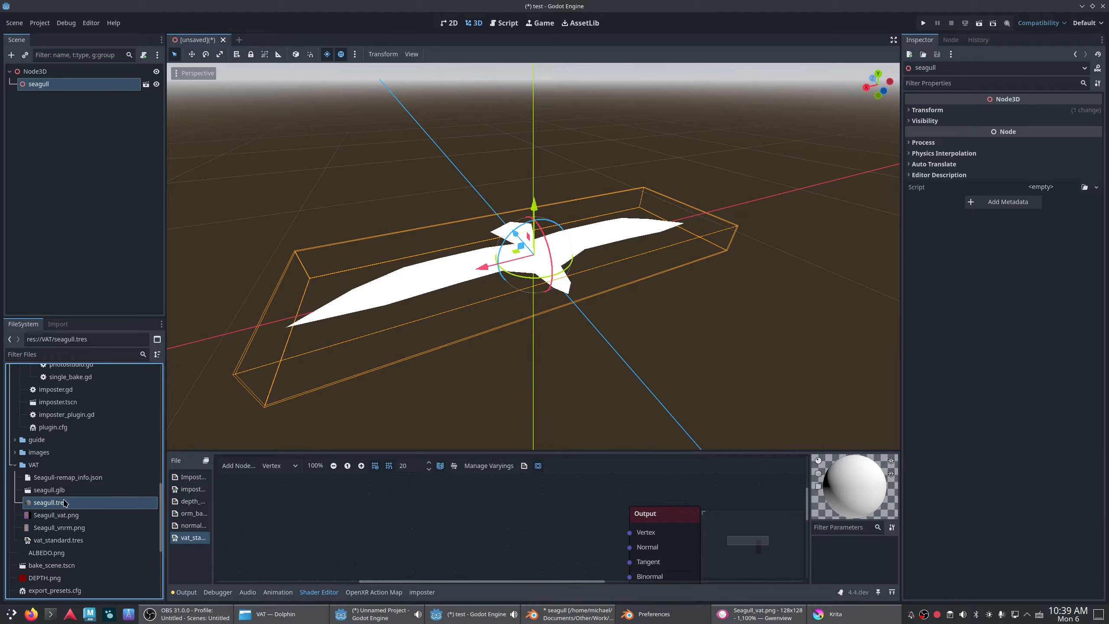
key("Delete")
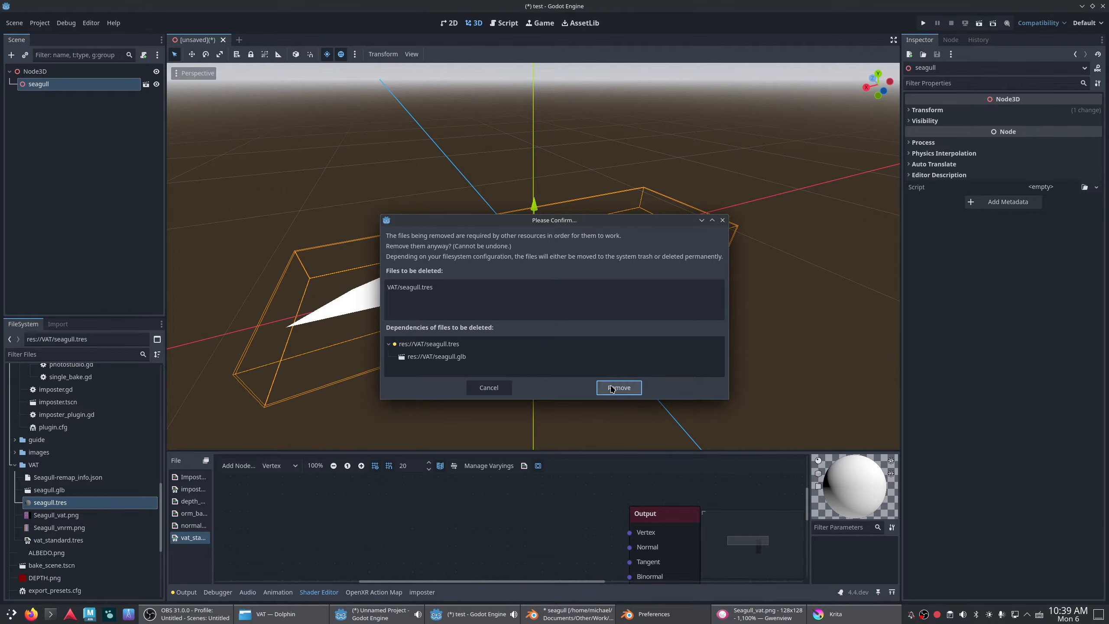
left_click(612, 388)
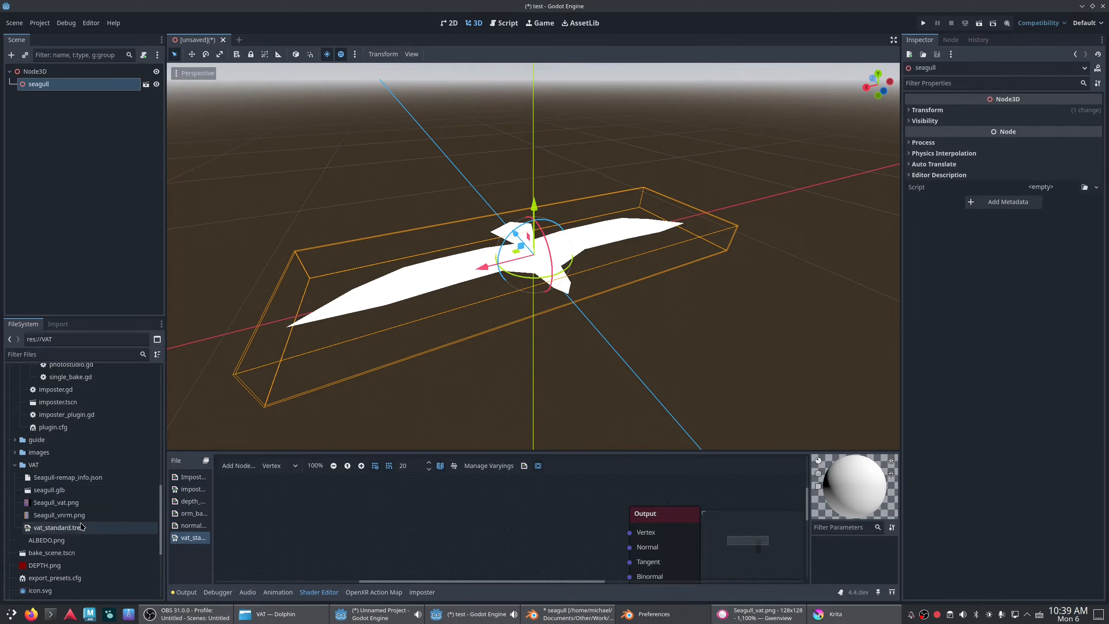
- Remove the seagull instance from the scene and delete vat_standard.tres from the VAT folder
left_click(80, 527)
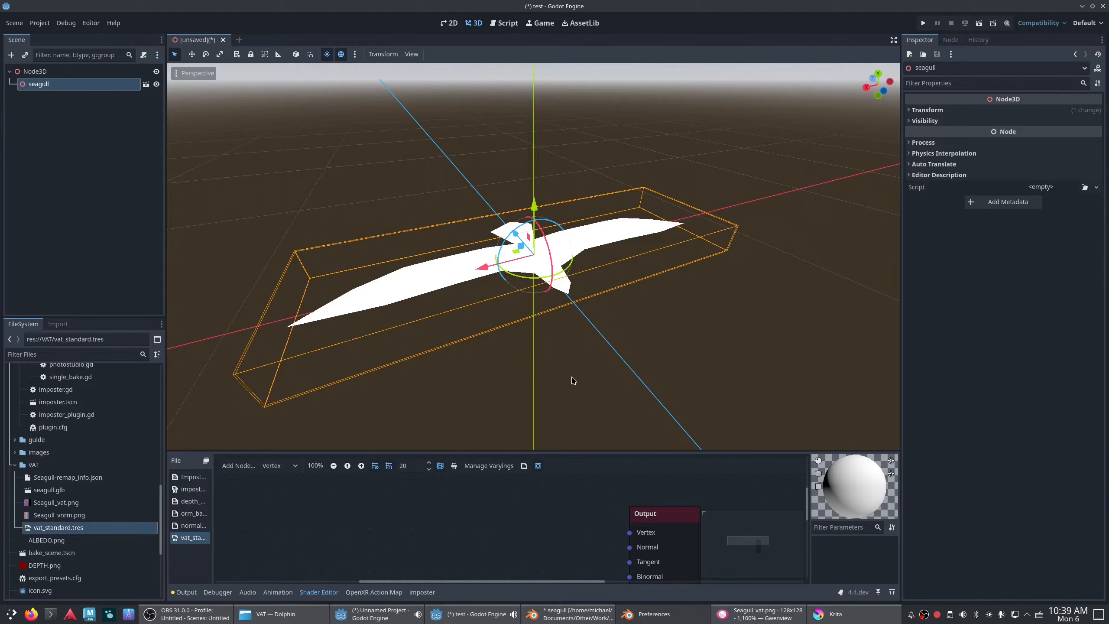
key("Delete")
left_click(579, 320)
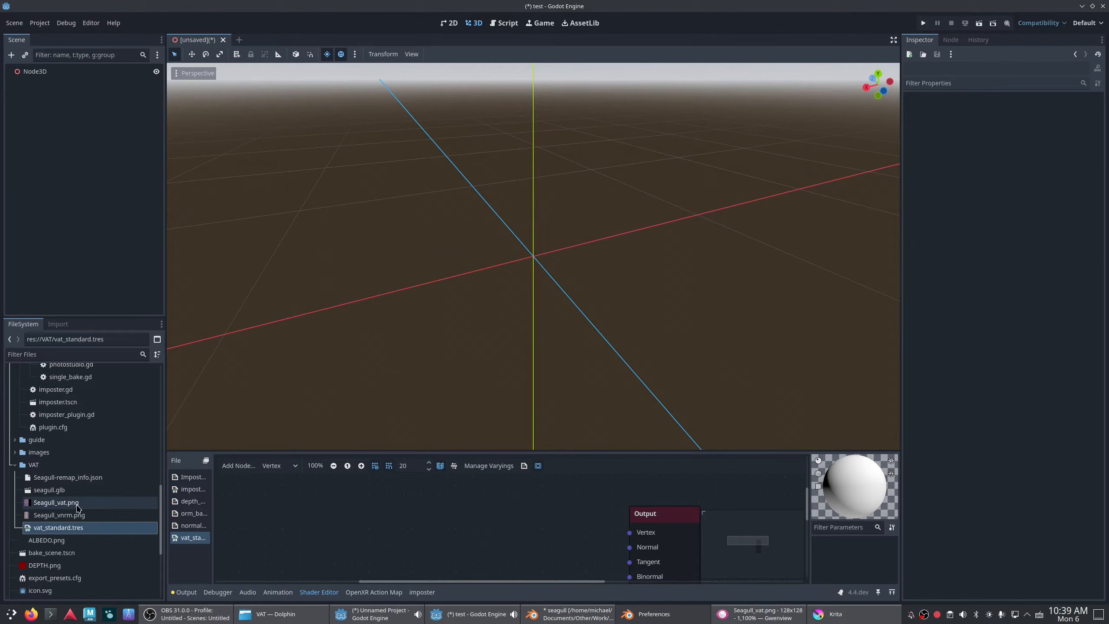
left_click(84, 521)
left_click(76, 528)
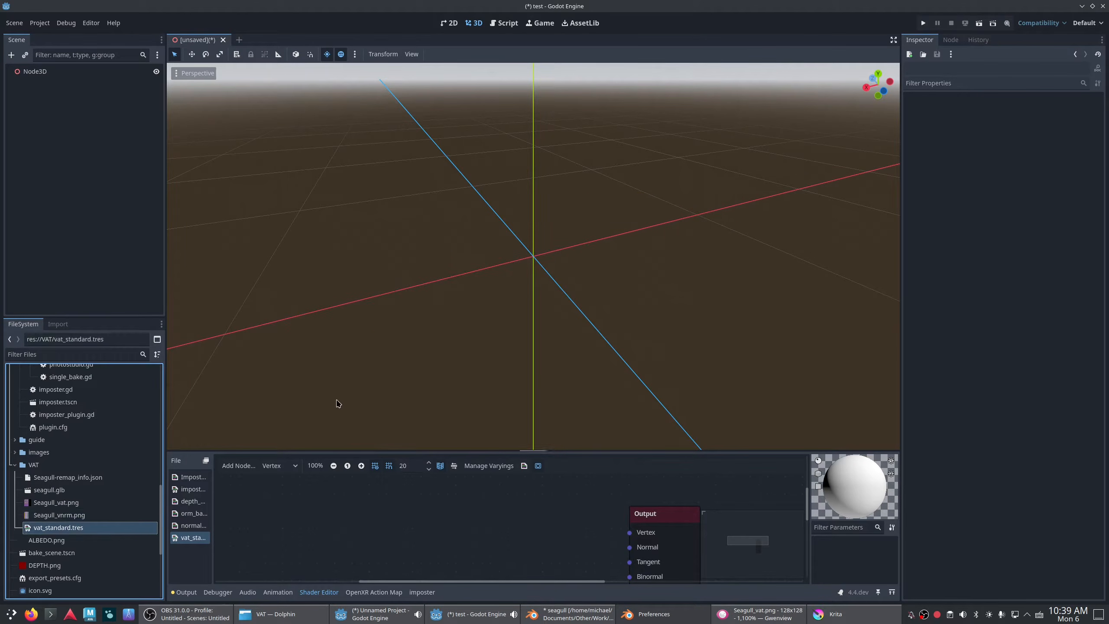
right_click(63, 527)
left_click(94, 523)
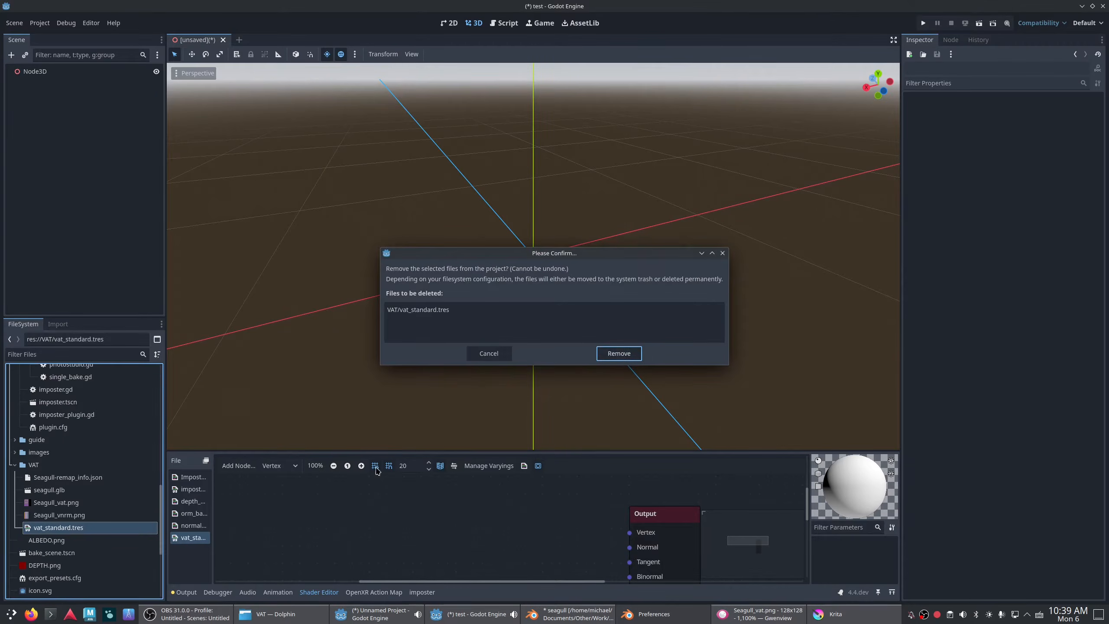
left_click(619, 355)
- Check the materials in the advanced import settings of seagull.glb and close them without reimporting
left_click(82, 491)
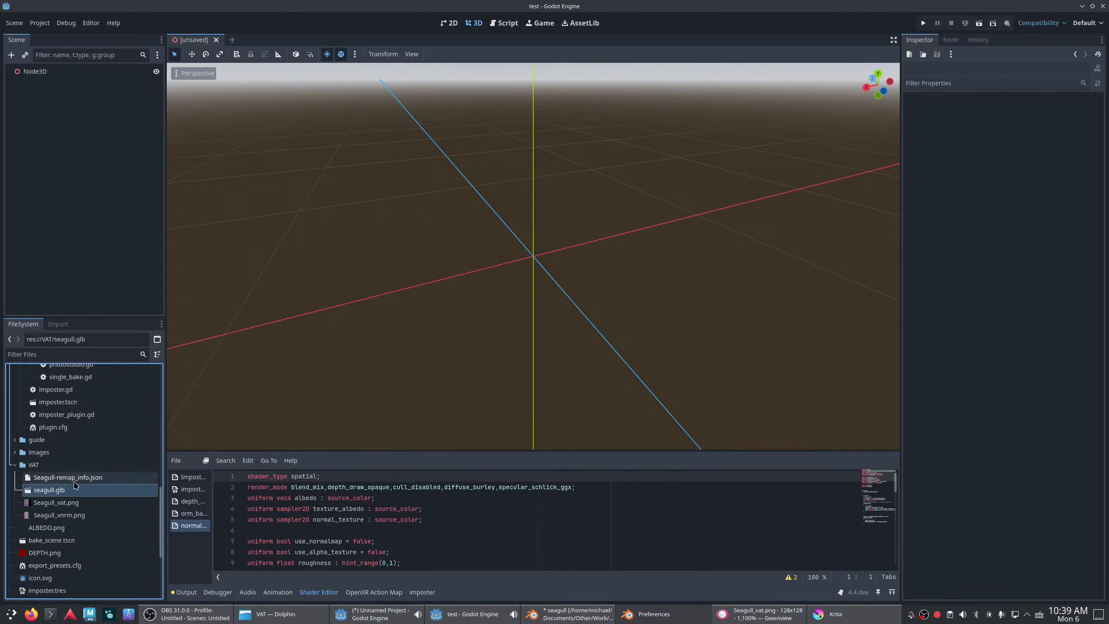
double_click(49, 489)
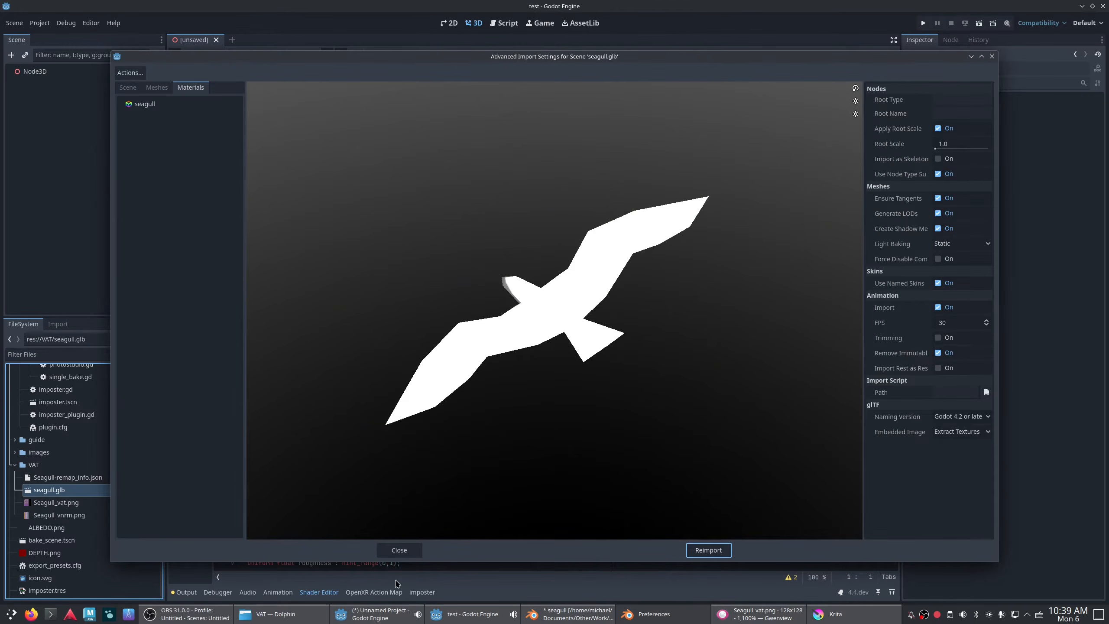
left_click(399, 551)
- Create a new ShaderMaterial resource in the VAT folder and save it as seagull.tres
right_click(66, 464)
mouse_move(108, 418)
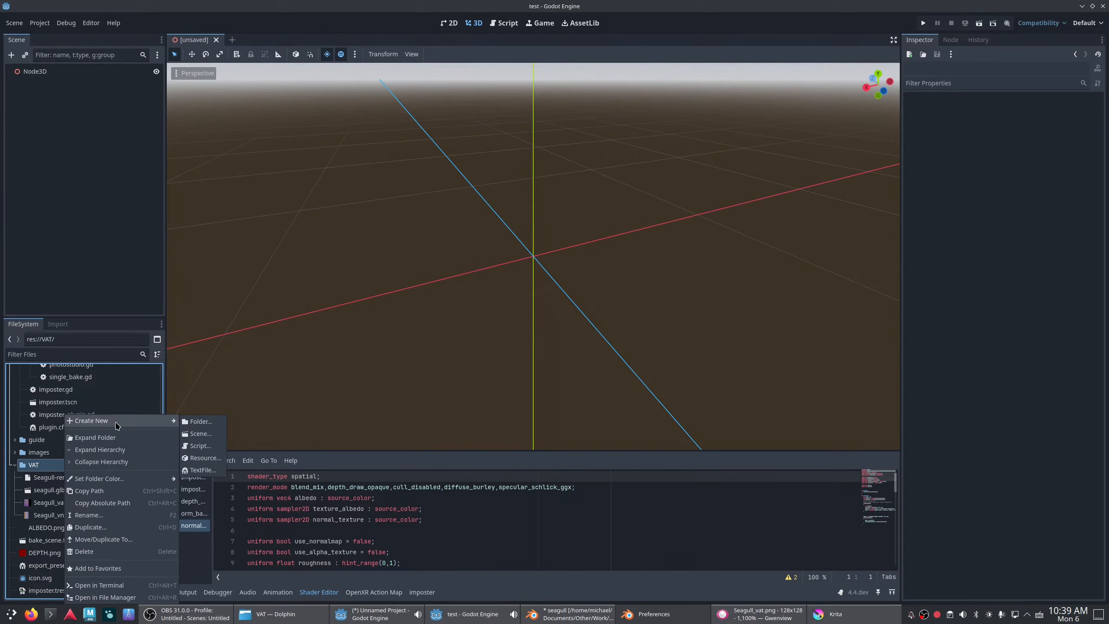
left_click(206, 459)
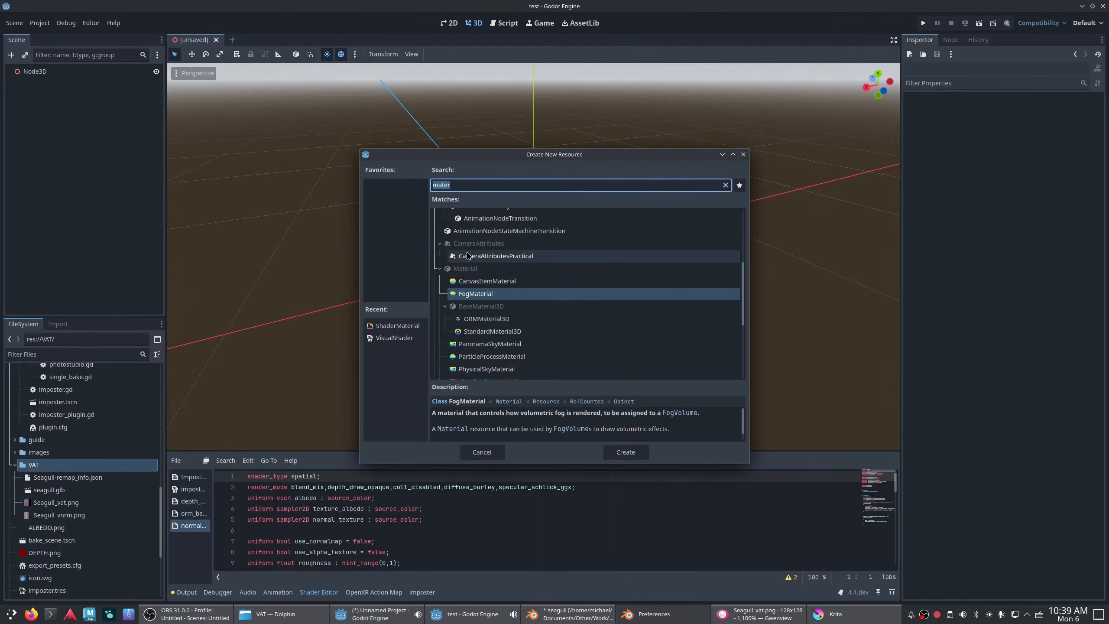
left_click(394, 326)
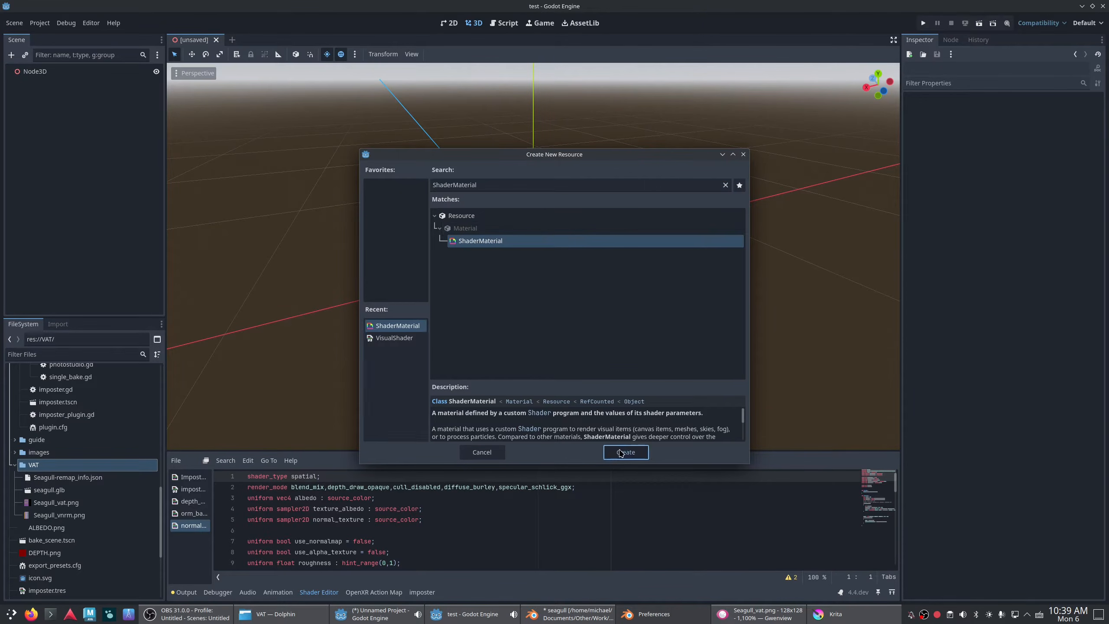
left_click(625, 452)
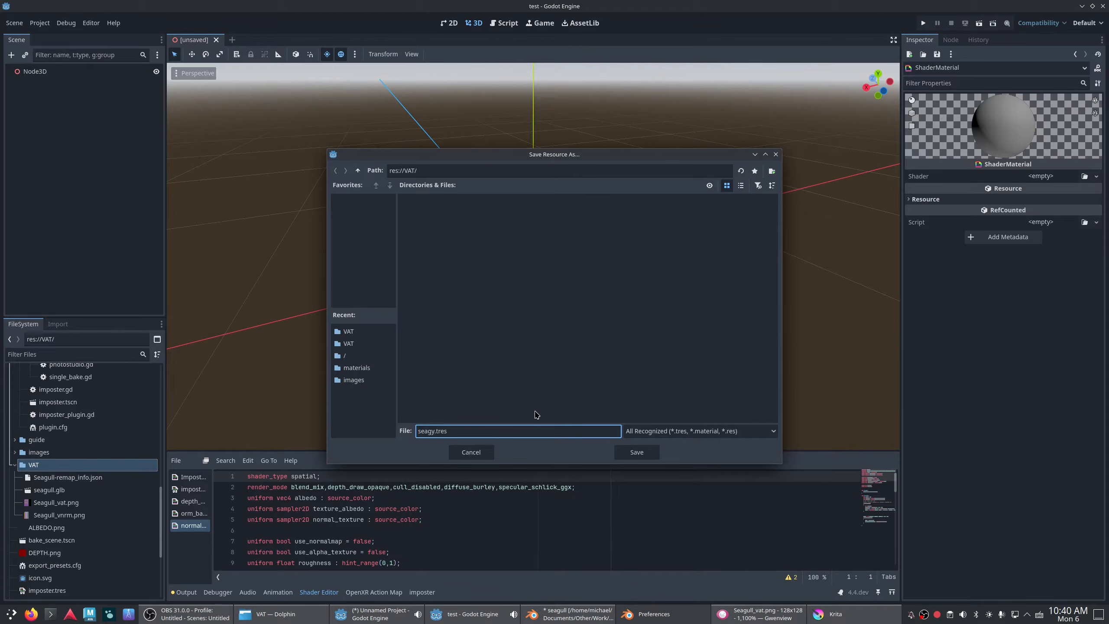
type("seagull")
key("Return")
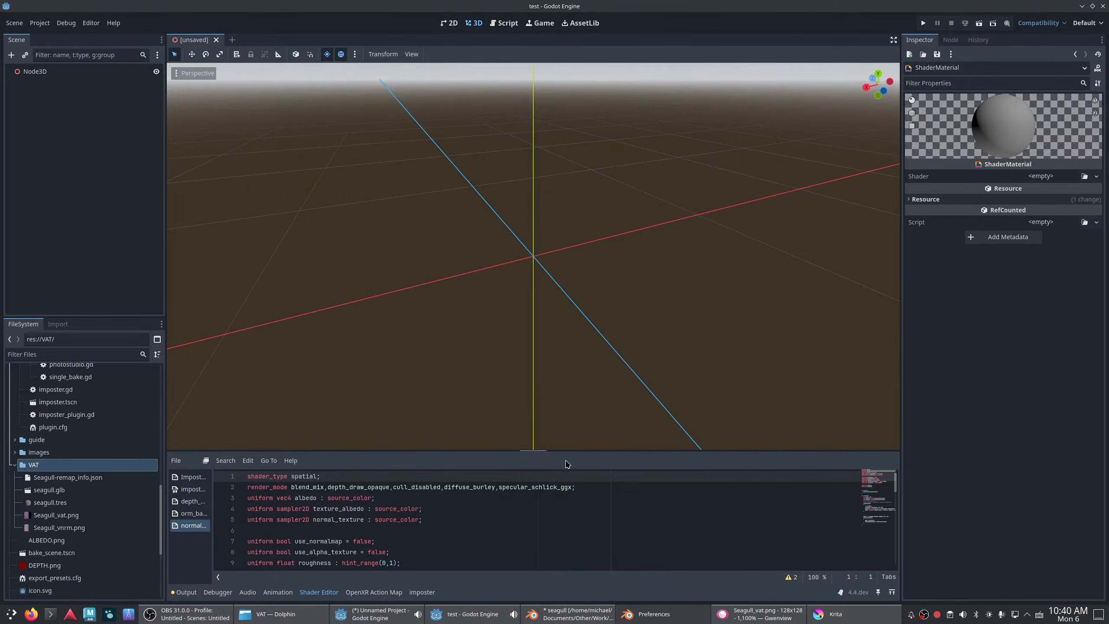
left_click(1085, 176)
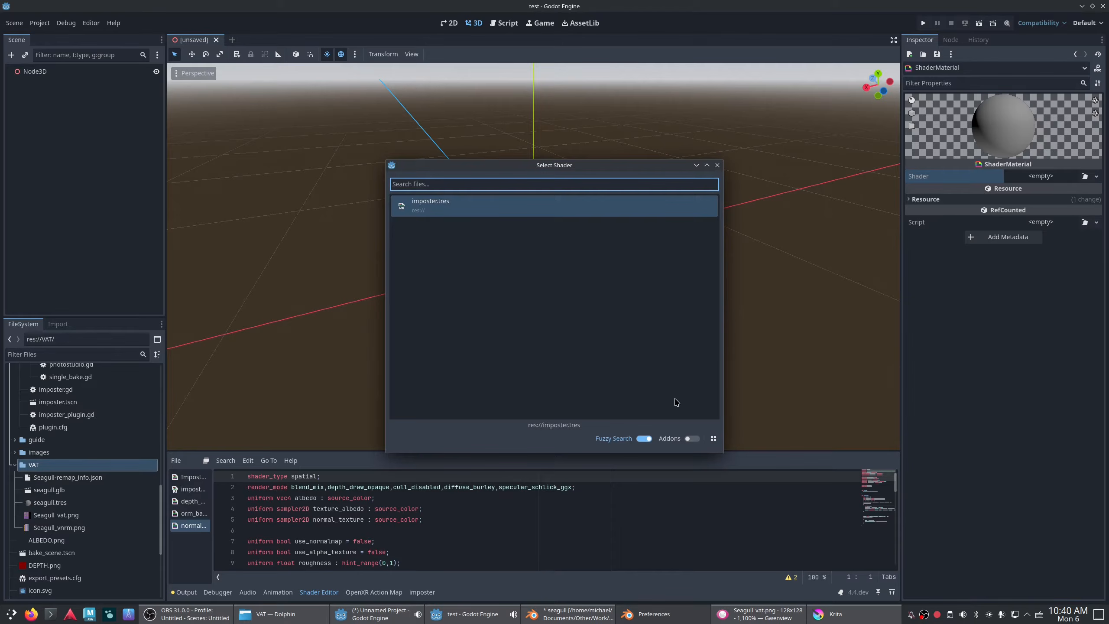
left_click(717, 166)
left_click(1086, 176)
left_click(717, 166)
- Create a new spatial VisualShader for the seagull material, saved as res://VAT/VAT_Standard.tres
left_click(1097, 176)
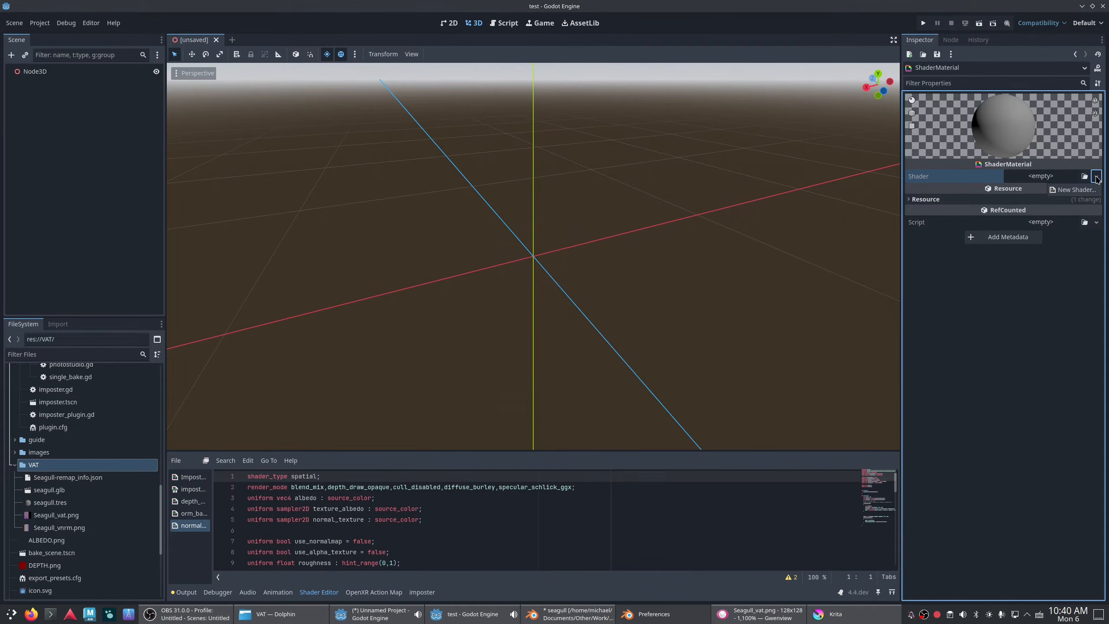
left_click(1071, 189)
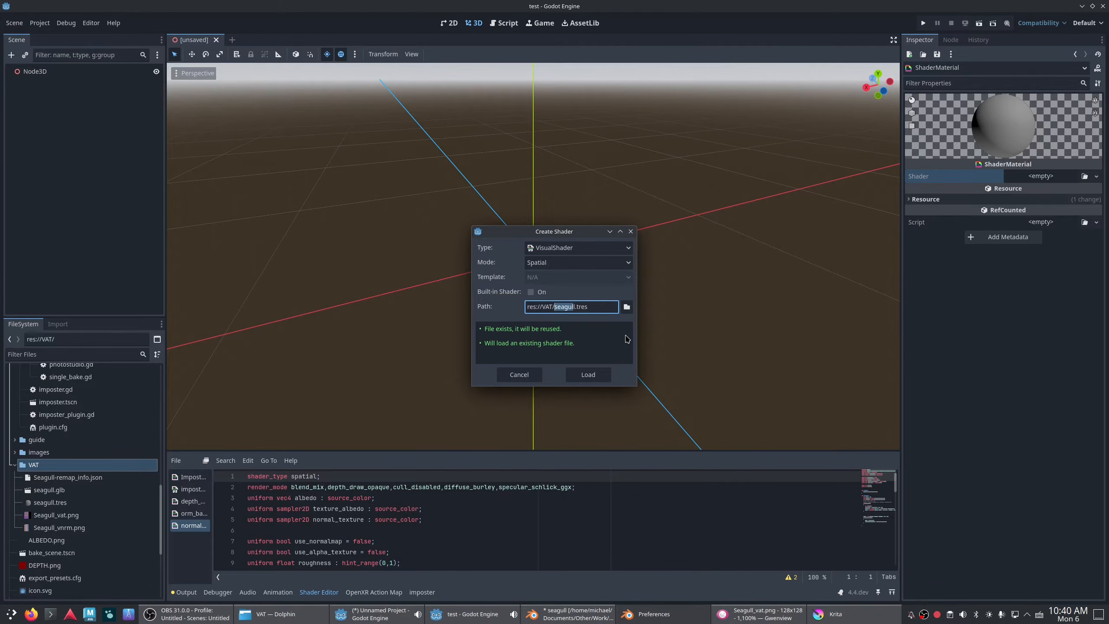
key("BackSpace")
key("BackSpace")
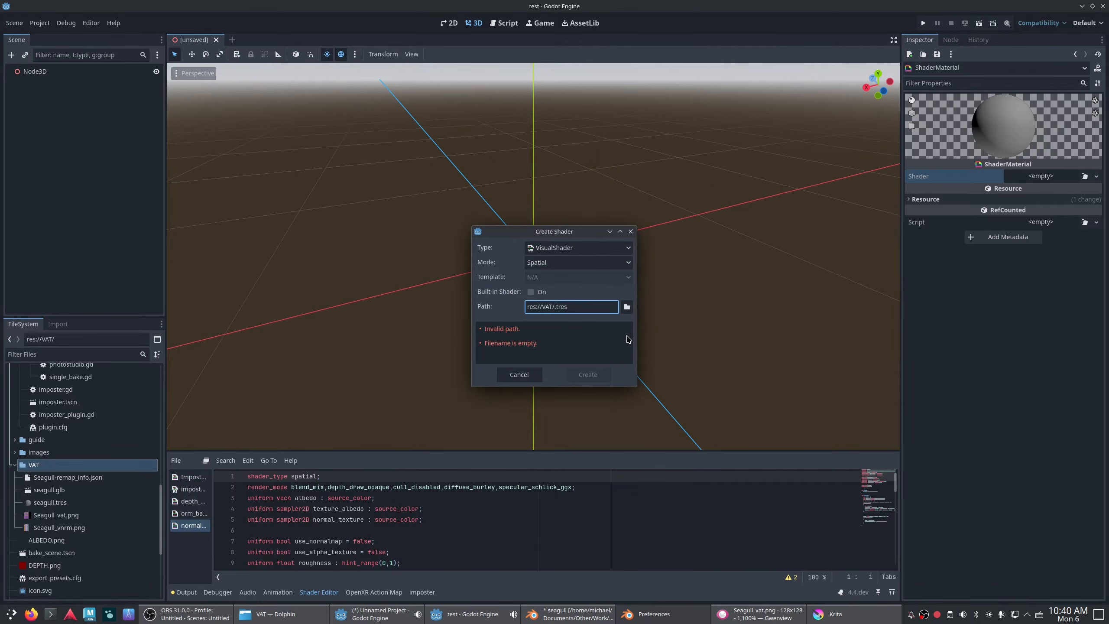
type("VAT_Standard")
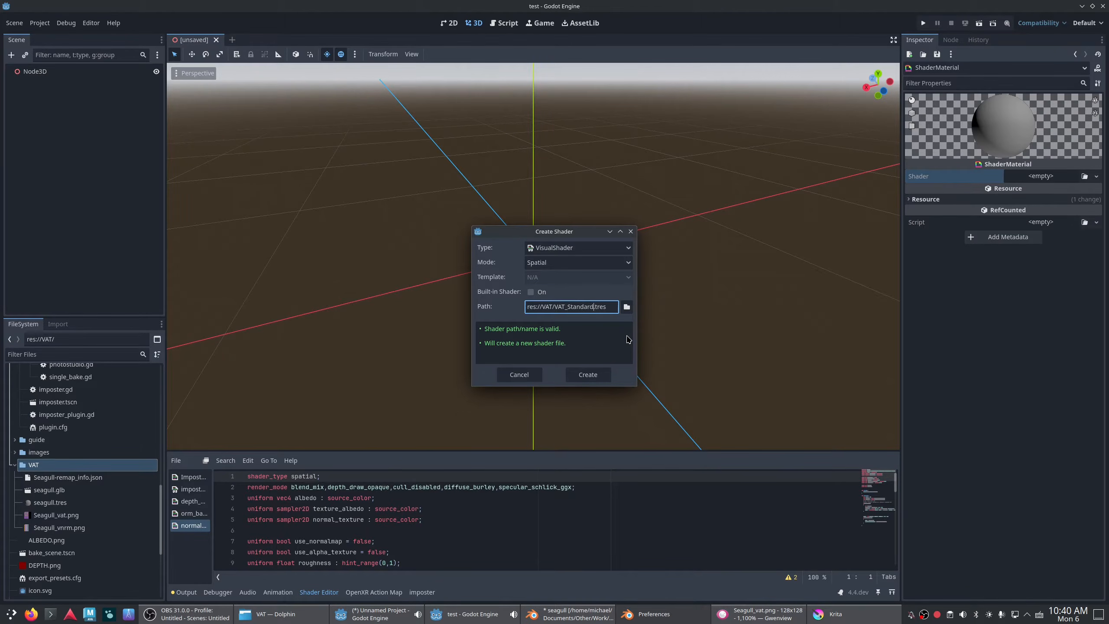
key("Return")
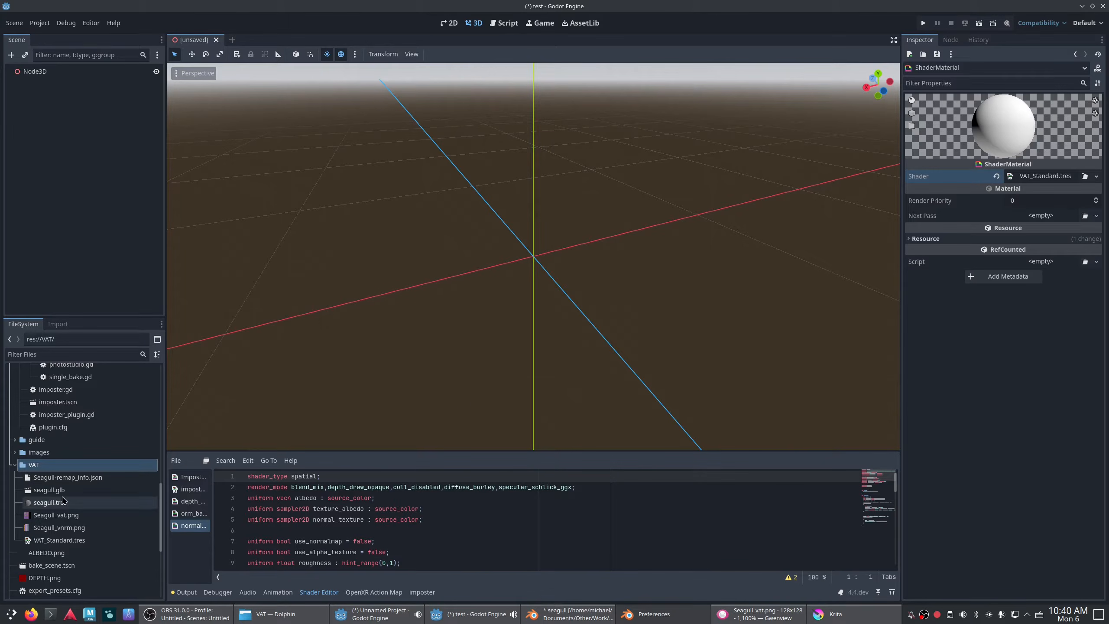
- Set res://VAT/seagull.tres as the external material for seagull.glb's seagull material and reimport the model
double_click(48, 490)
left_click(227, 103)
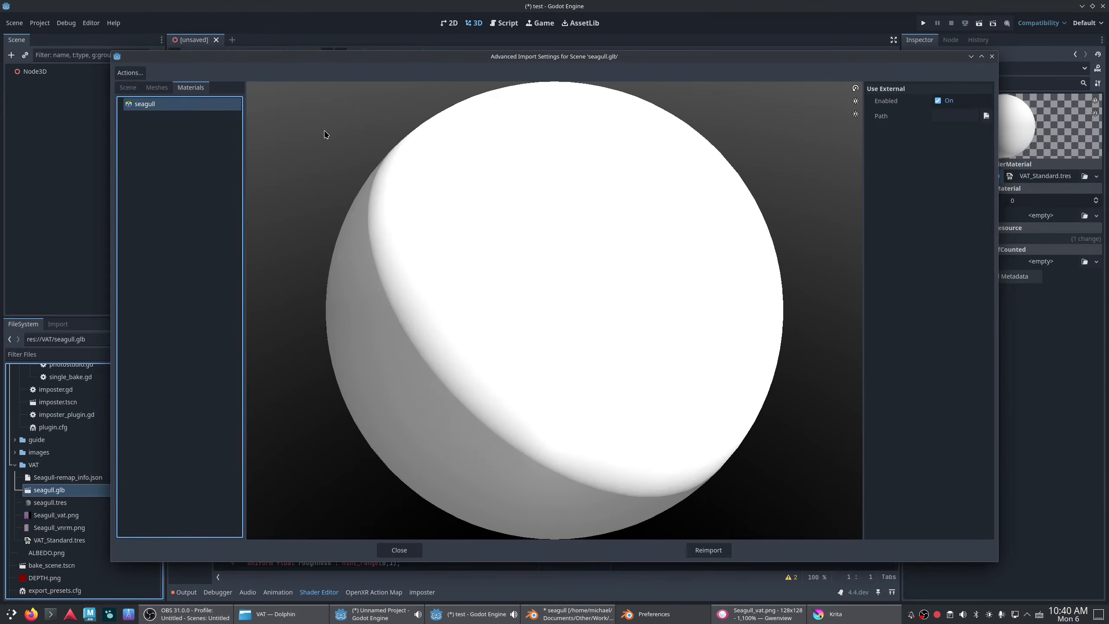
left_click(986, 116)
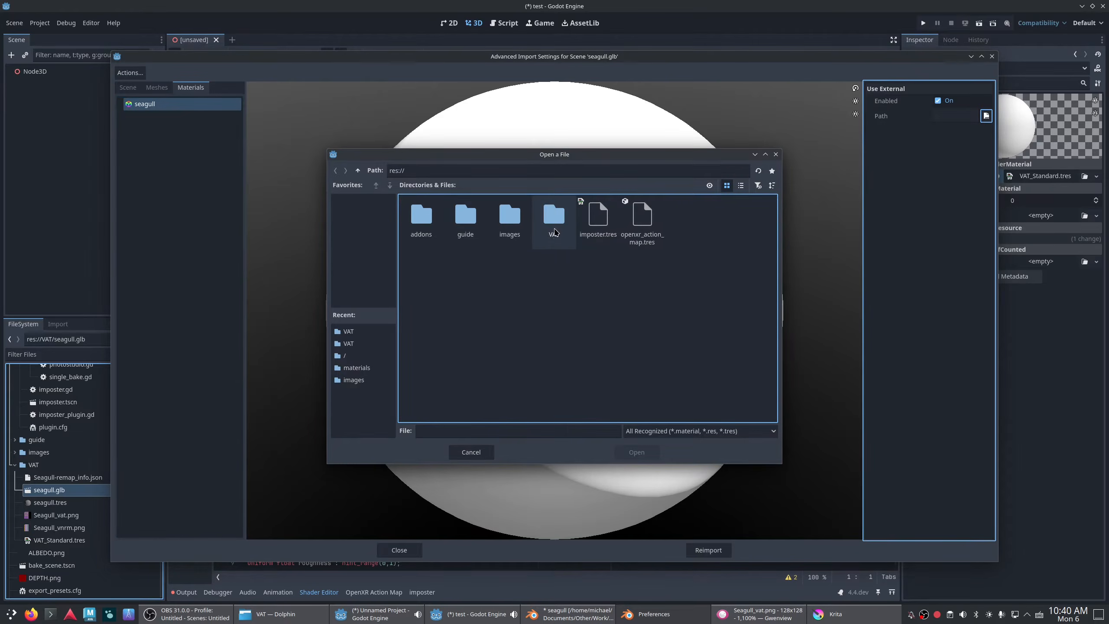
double_click(553, 216)
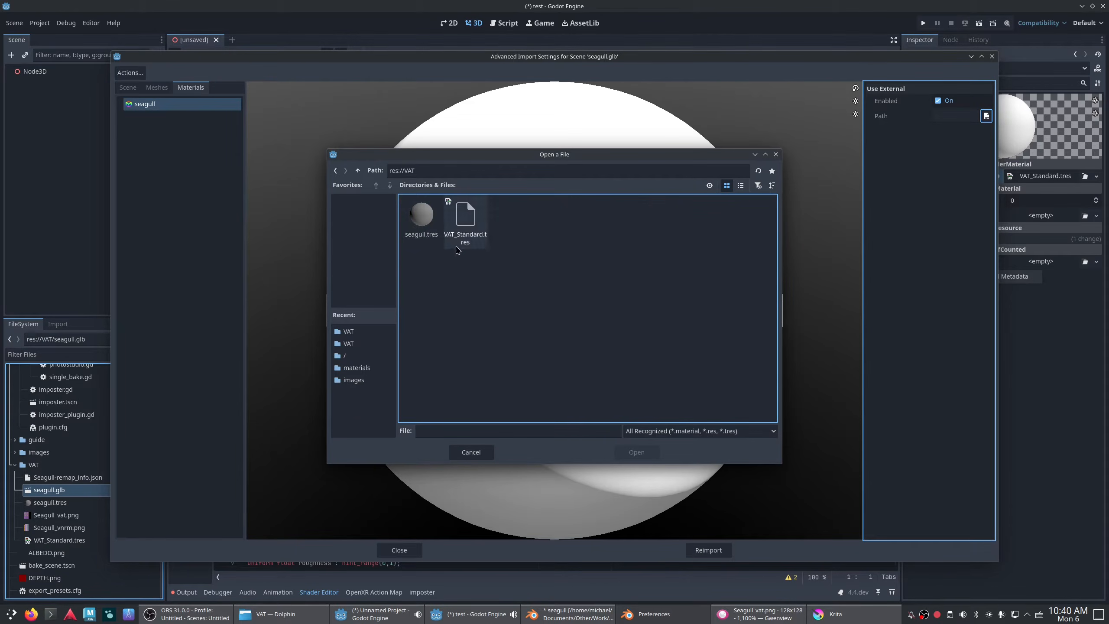
left_click(422, 217)
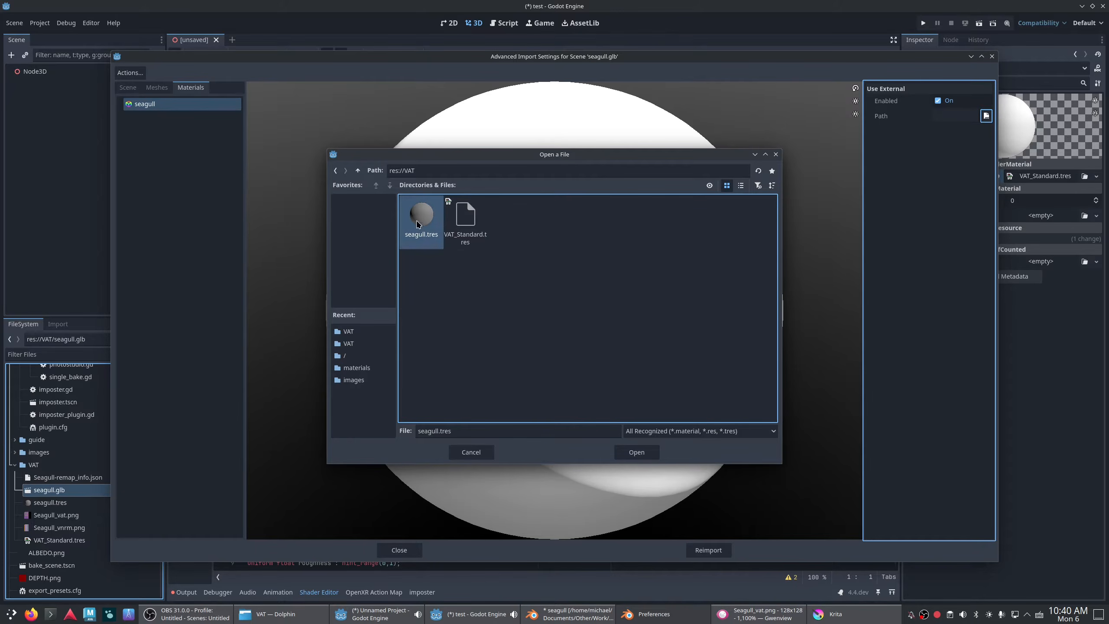
left_click(636, 452)
left_click(709, 550)
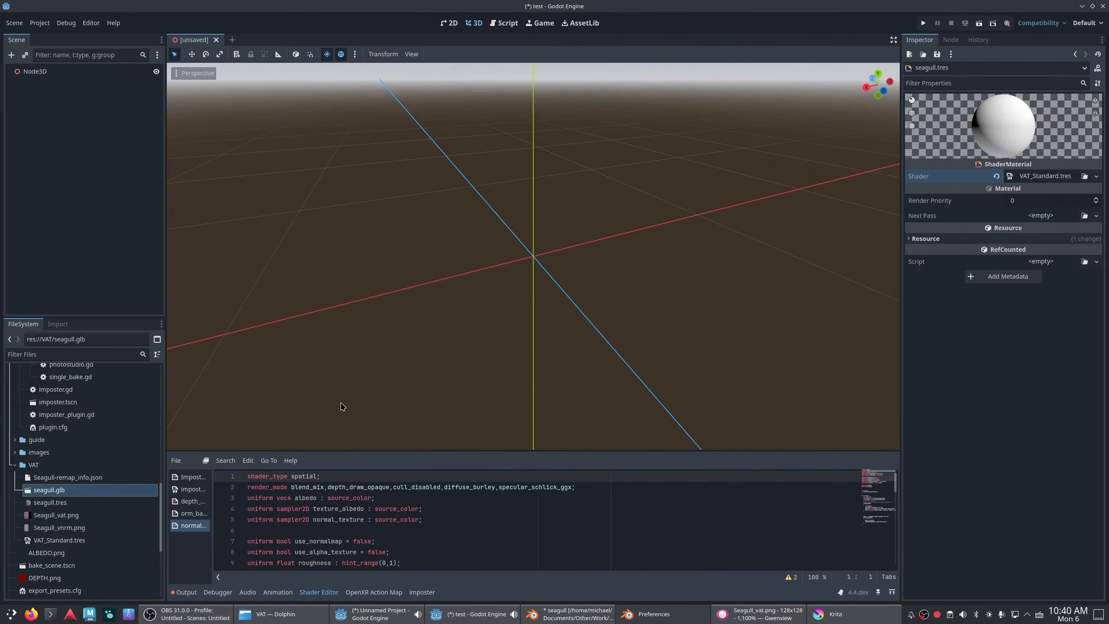
- Add an instance of seagull.glb under Node3D, view it from a lower angle and enlarge the shader editor
left_click_drag(48, 490, 29, 78)
left_click(646, 399)
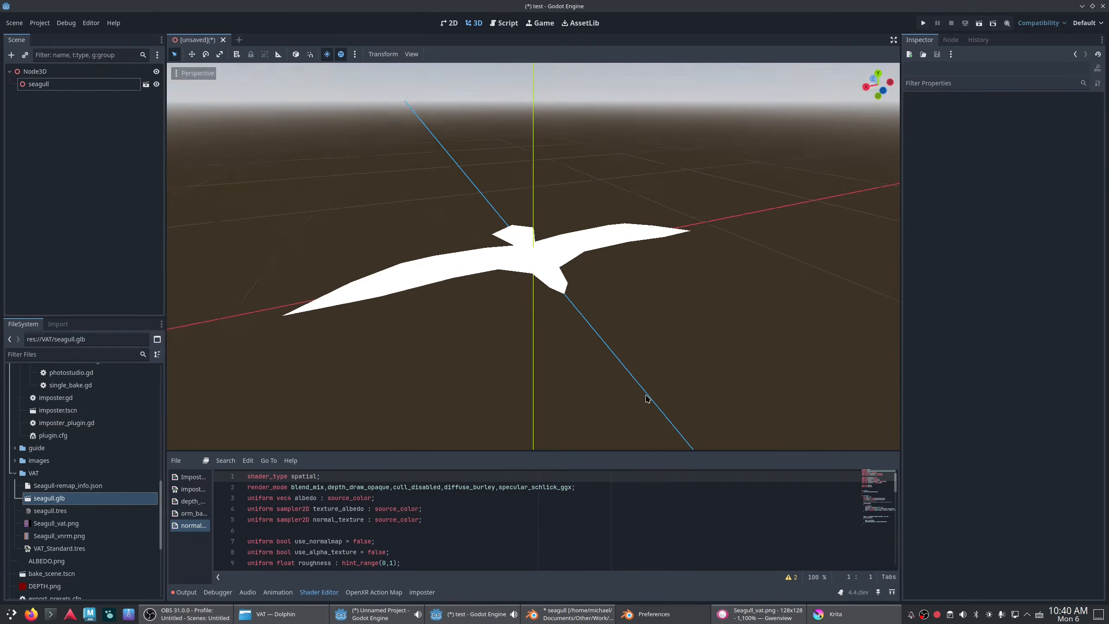
middle_click_drag(646, 399, 704, 414)
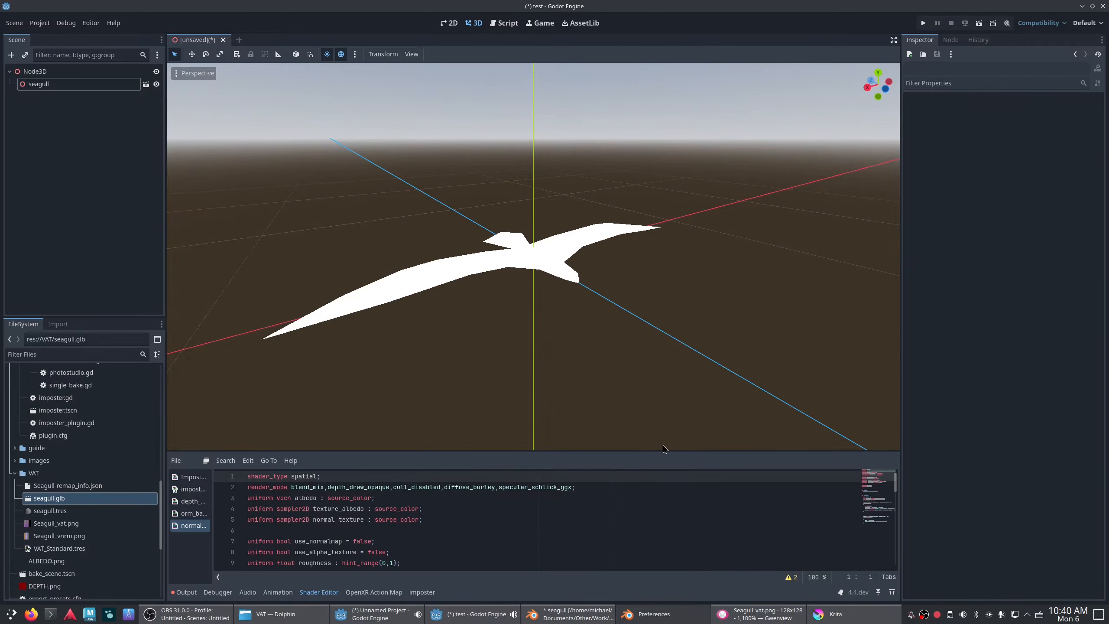
left_click_drag(429, 451, 429, 324)
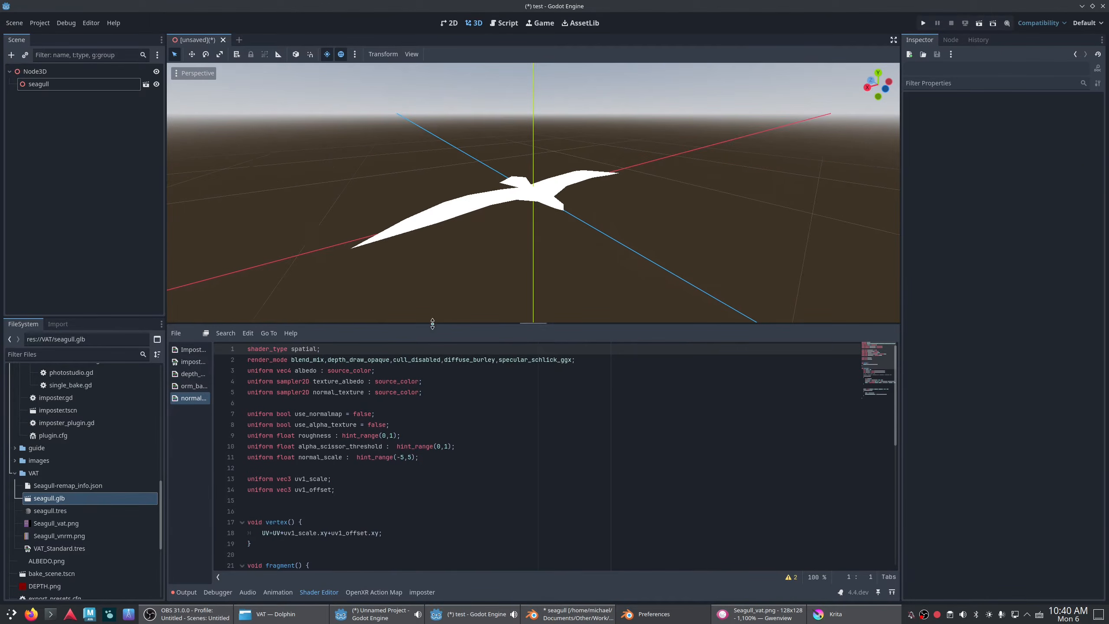
- Examine the Seagull_vat.png and Seagull_vnrm.png textures and the remap values in Seagull-remap_info.json, and return to the 3D view
left_click(56, 523)
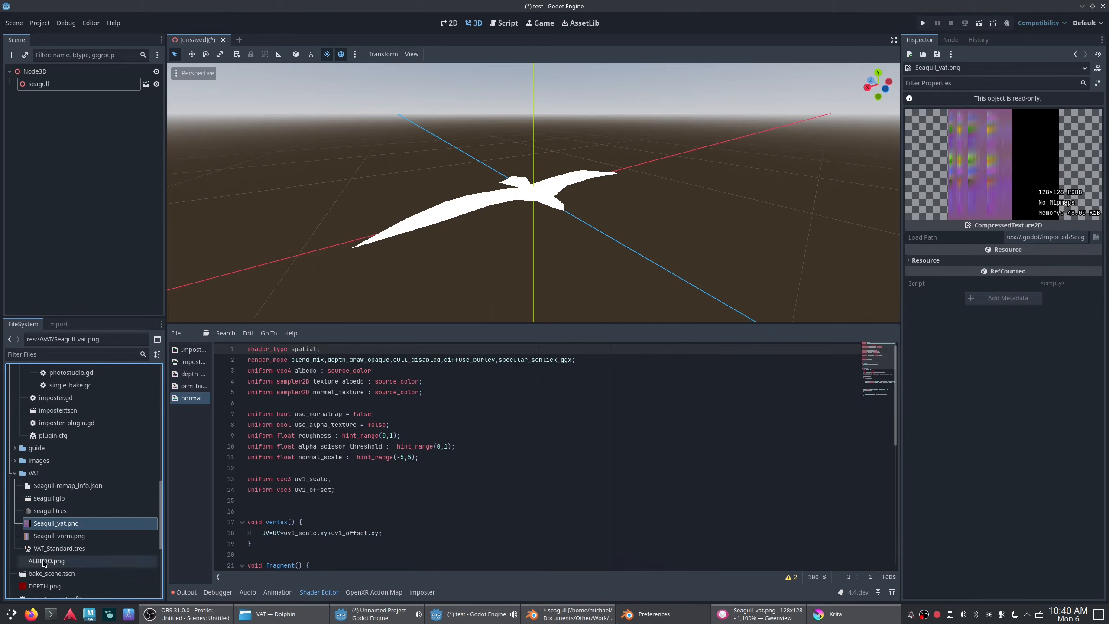
left_click(67, 537)
left_click(68, 526)
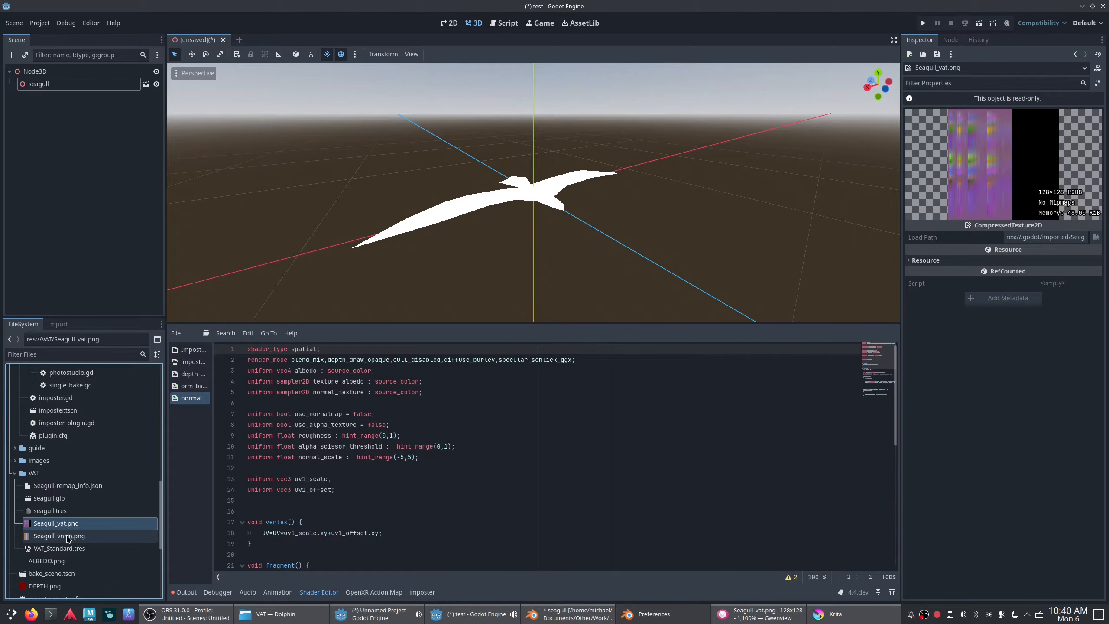
left_click(68, 536)
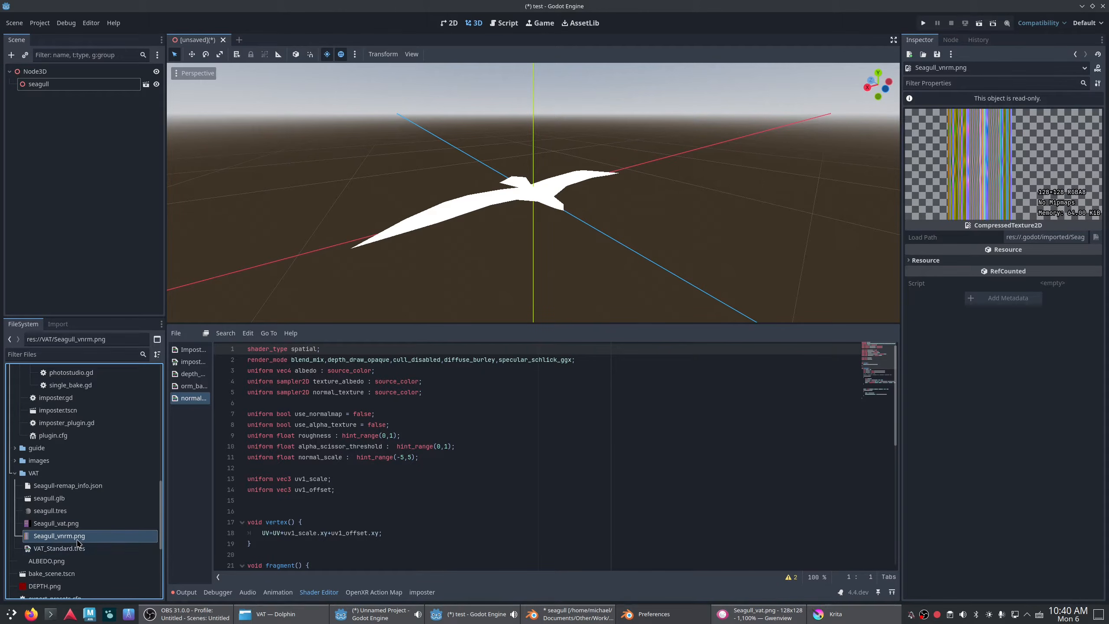
double_click(85, 486)
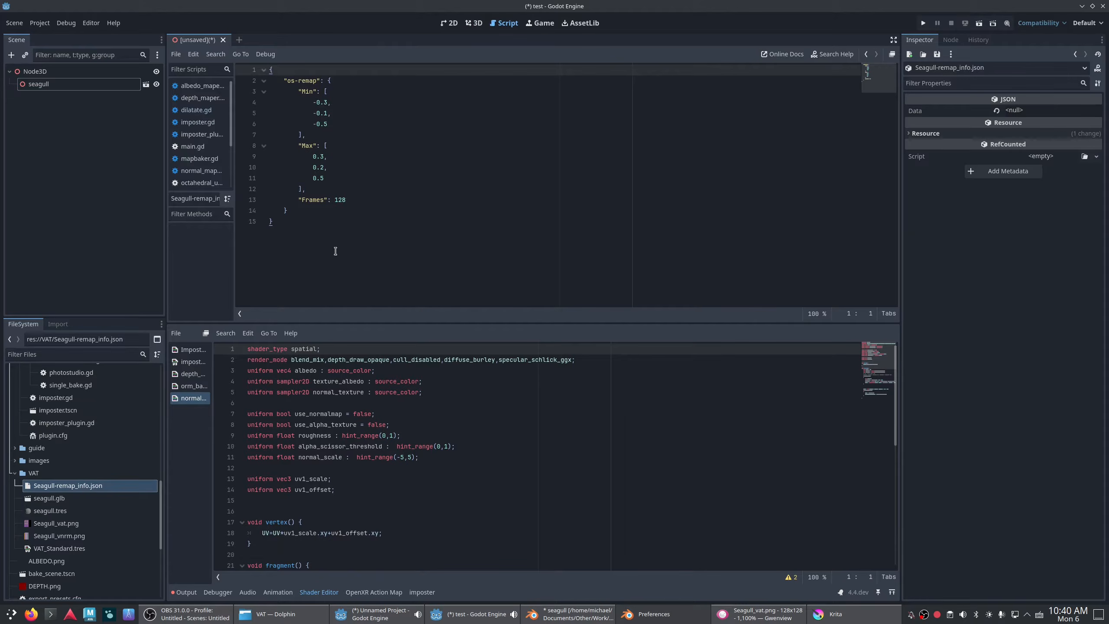
scroll(88, 468, "up", 3)
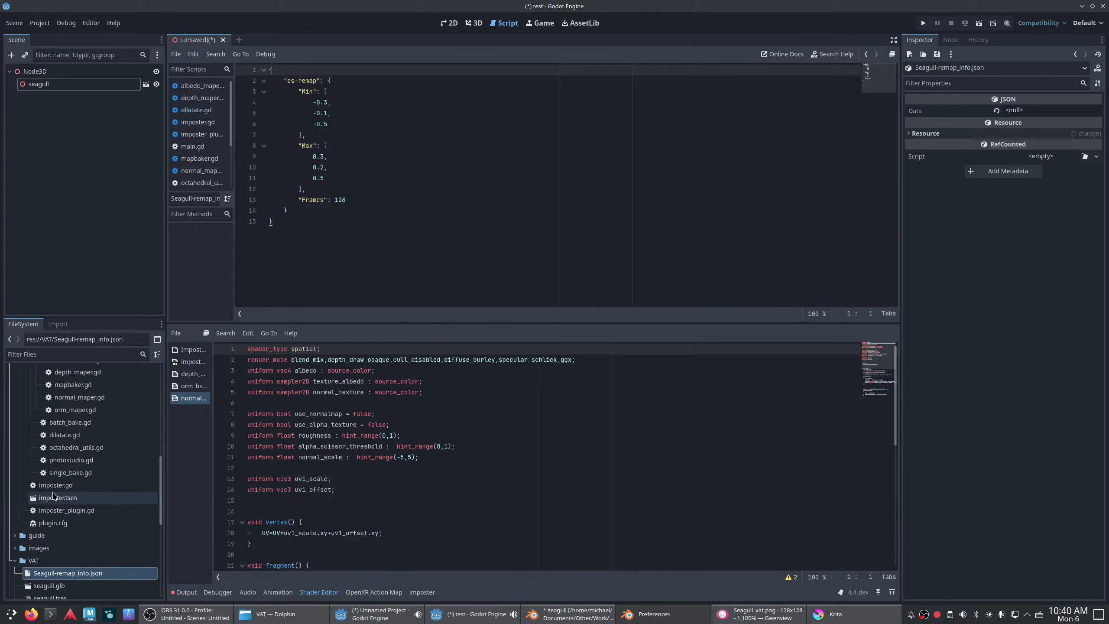
left_click(474, 22)
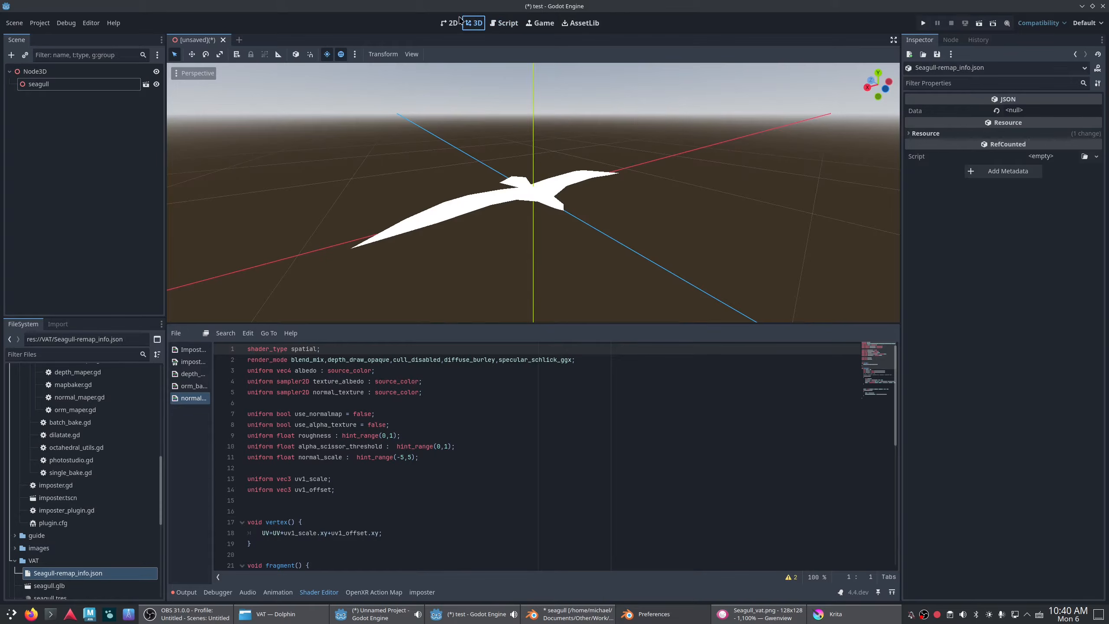
- Open the VAT_Standard.tres visual shader from the VAT folder in the shader editor
left_click(319, 592)
left_click(319, 592)
scroll(67, 529, "up", 3)
scroll(66, 529, "down", 6)
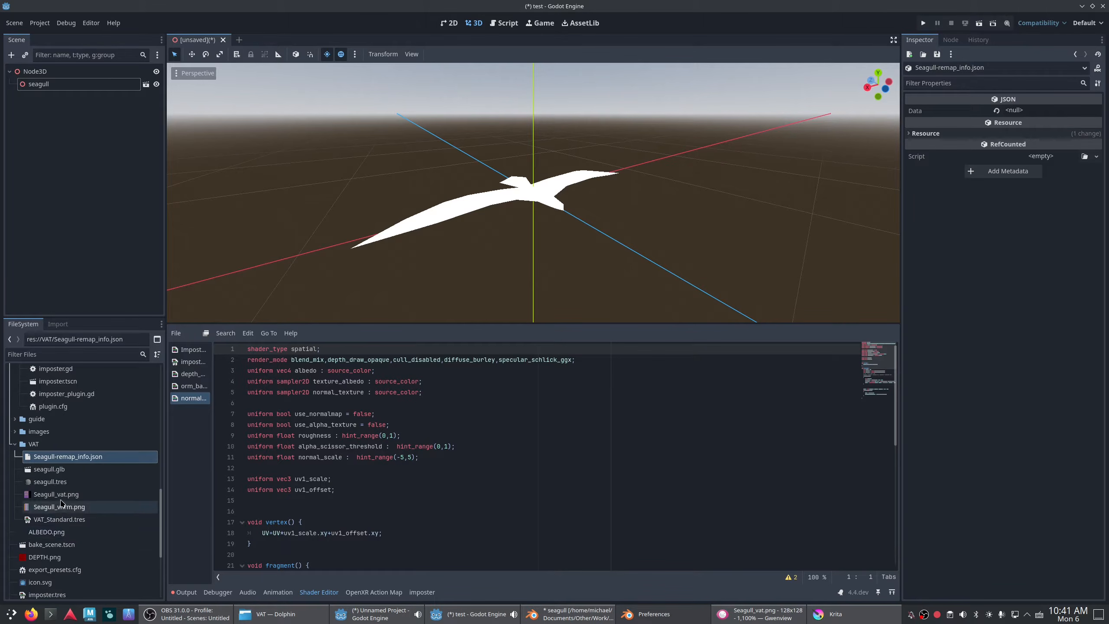
double_click(72, 525)
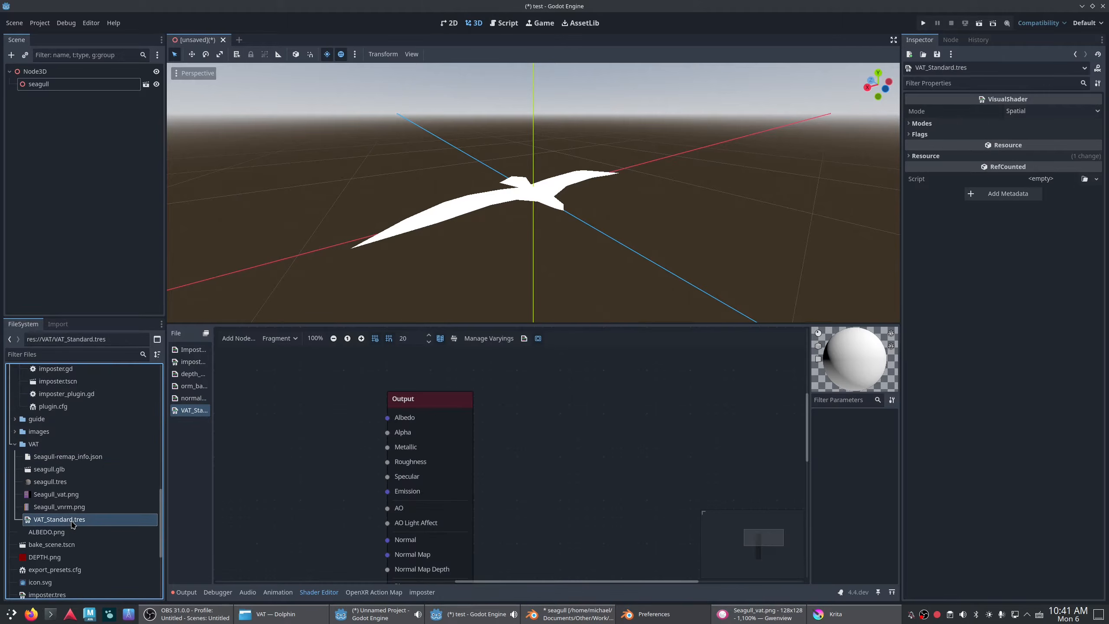
scroll(532, 466, "left", 8)
scroll(564, 433, "down", 3)
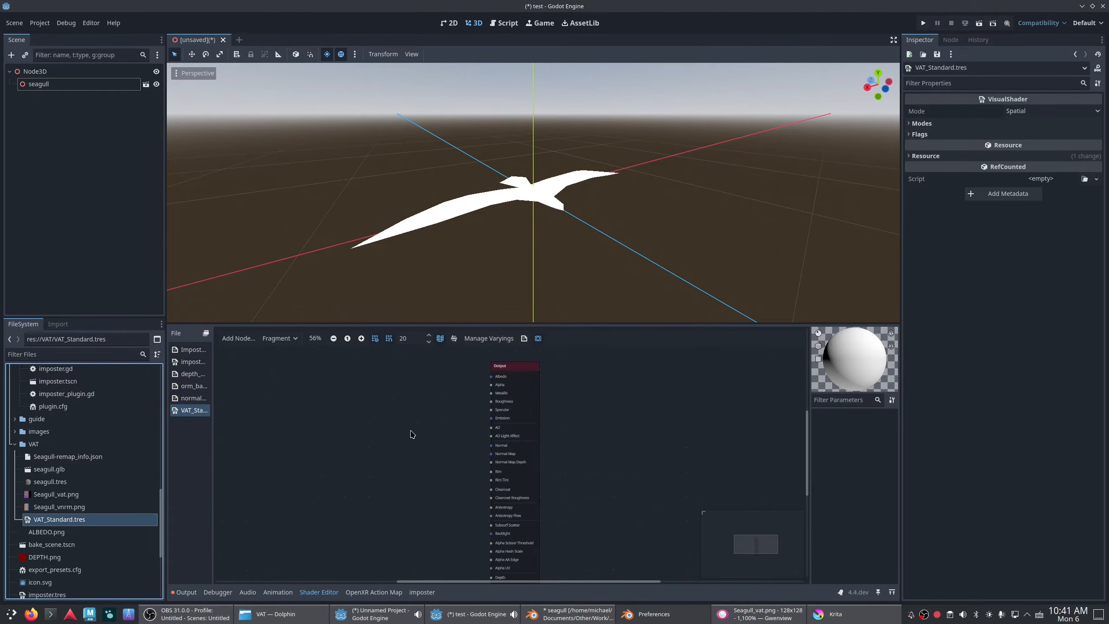
scroll(415, 400, "up", 1, "ctrl")
middle_click_drag(415, 400, 366, 483)
left_click(249, 339)
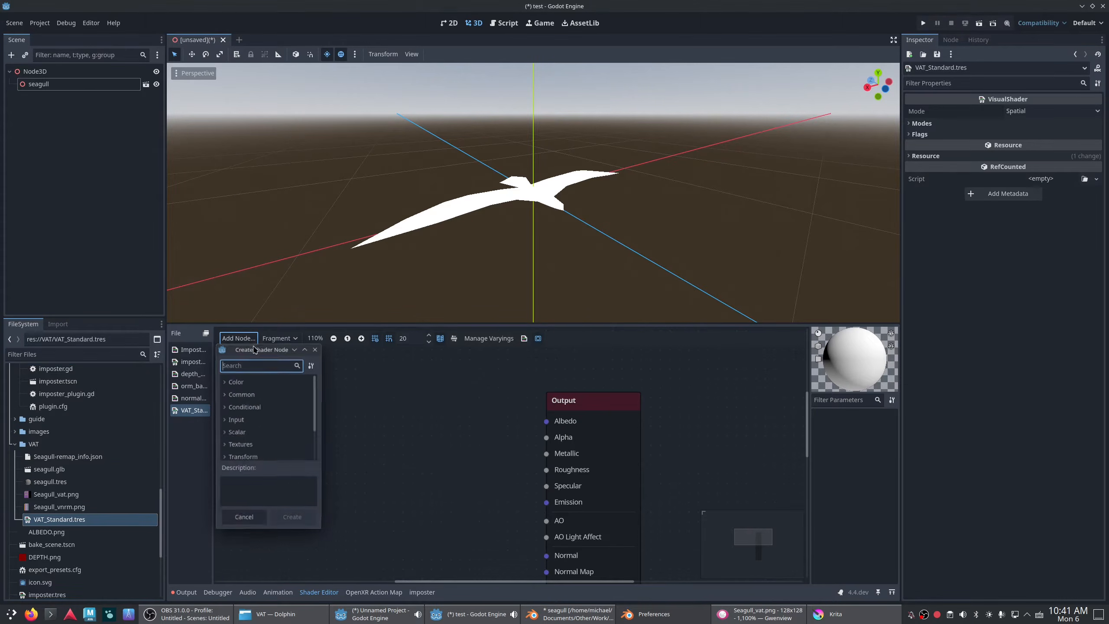
left_click(258, 520)
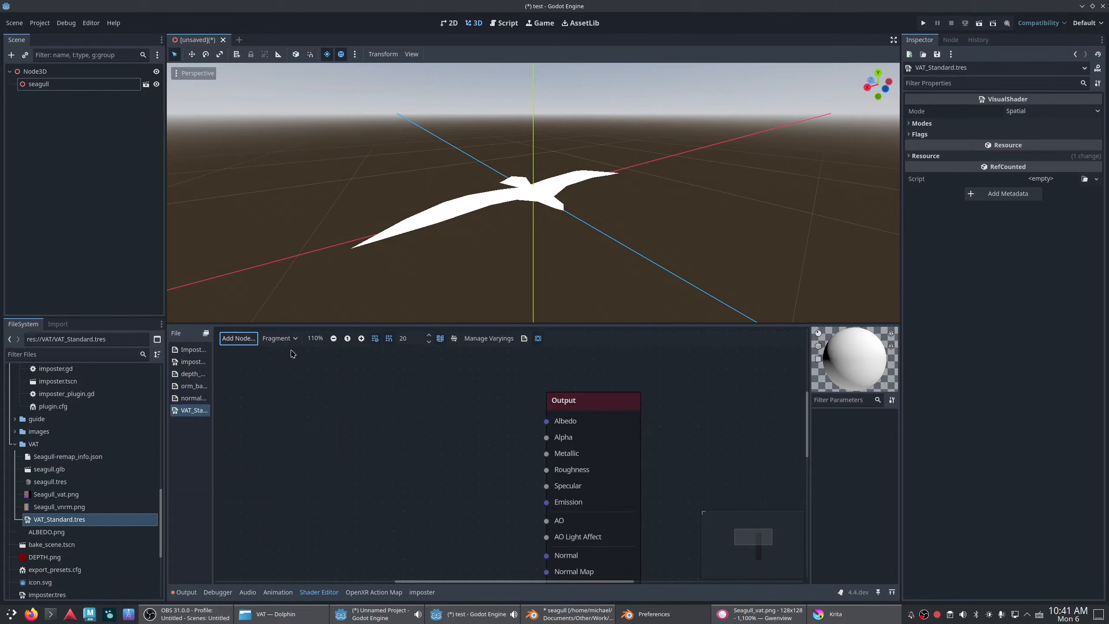
left_click(271, 341)
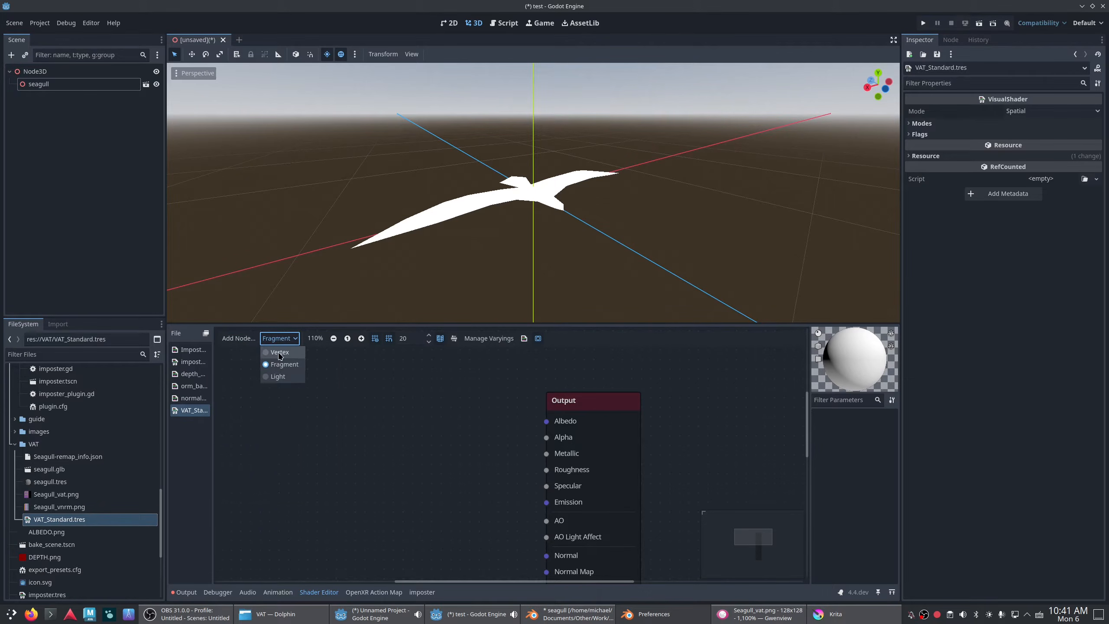
left_click(380, 476)
- Add a ColorParameter node to the fragment graph of VAT_Standard.tres
left_click(239, 339)
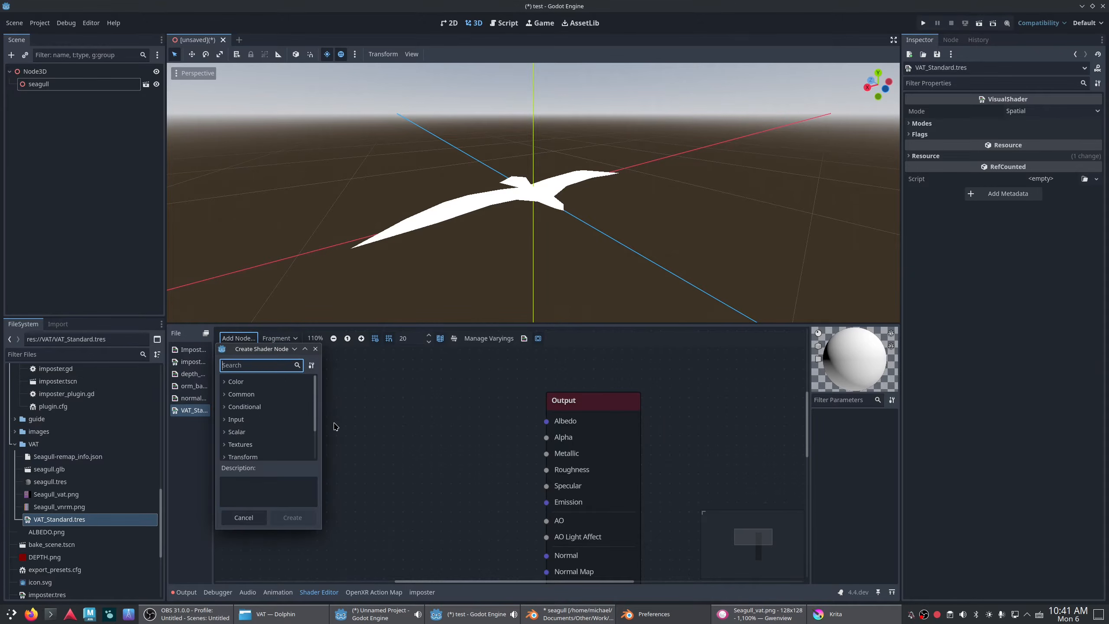
type("Colo")
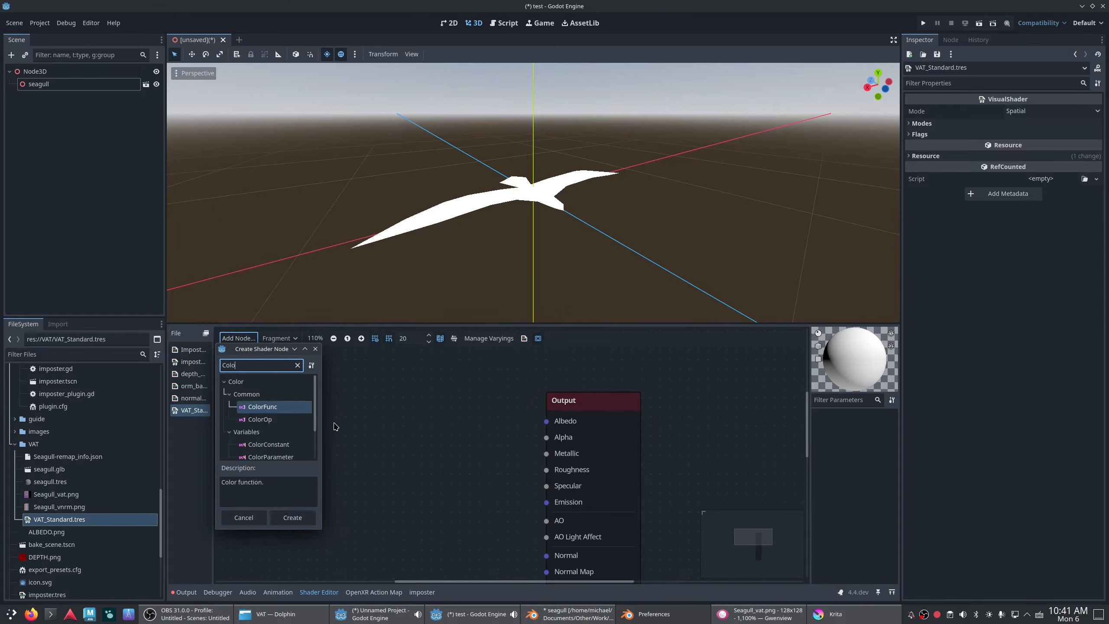
scroll(280, 433, "down", 3)
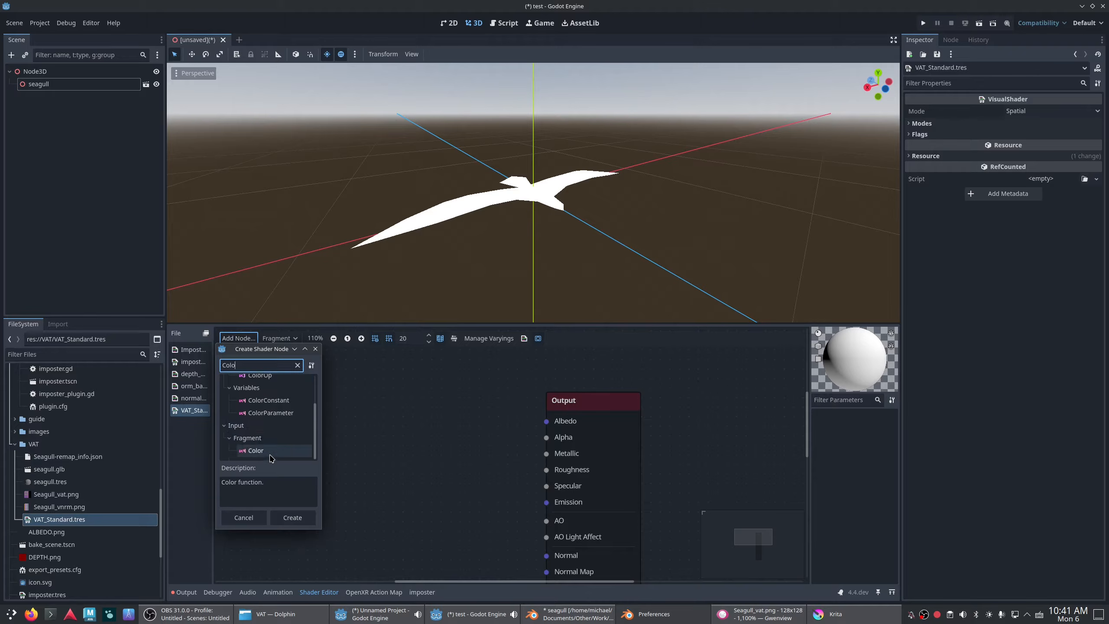
scroll(268, 436, "up", 3)
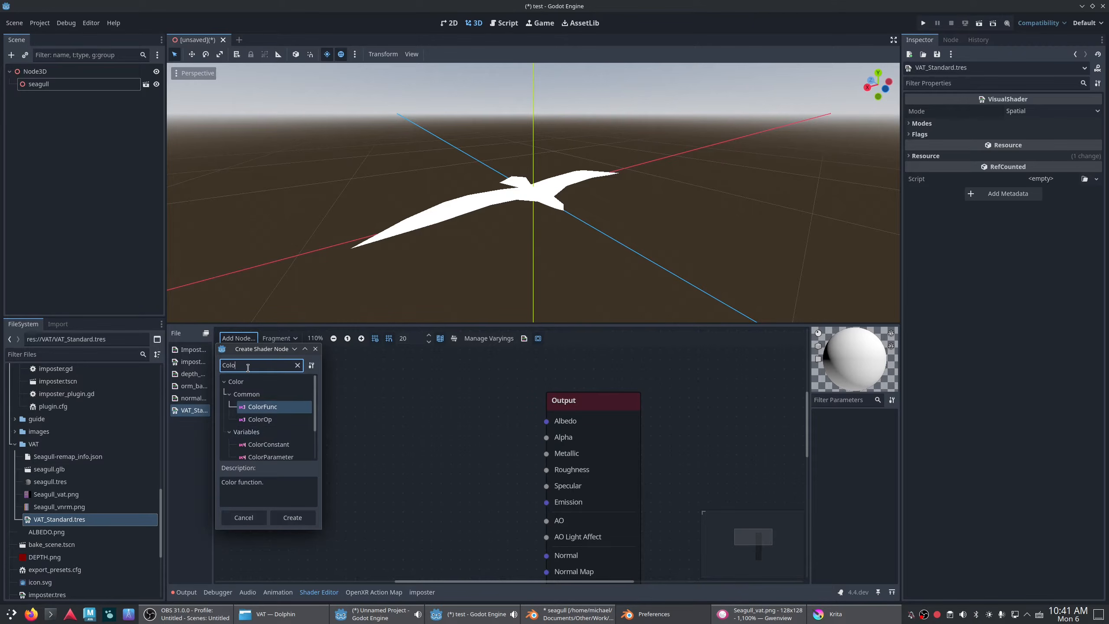
type("param")
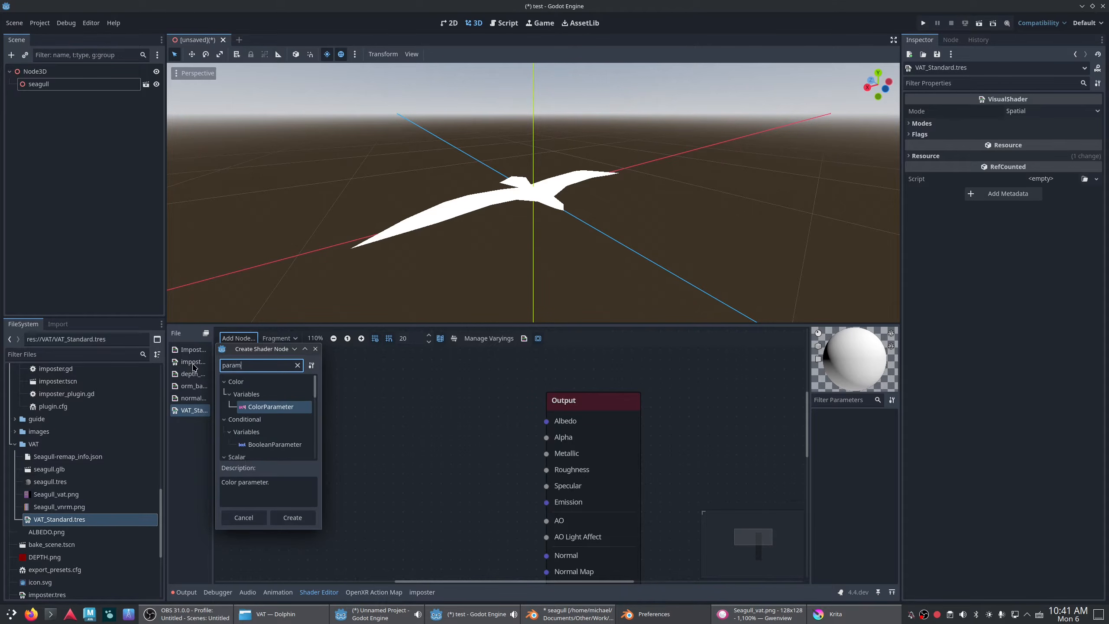
scroll(279, 426, "down", 4)
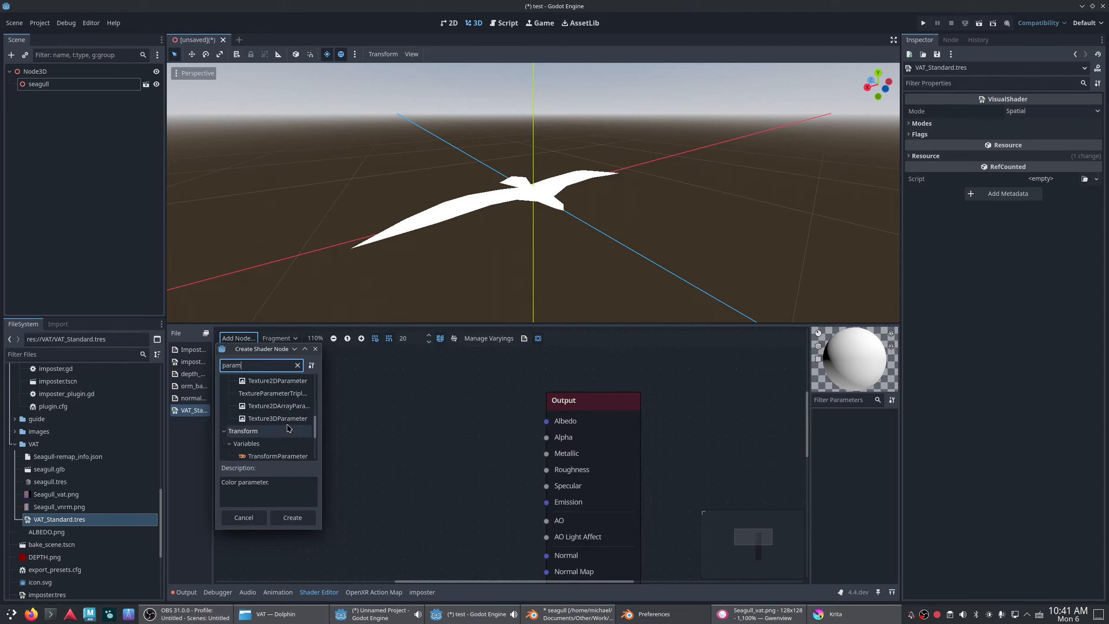
scroll(288, 429, "down", 2)
scroll(289, 430, "up", 4)
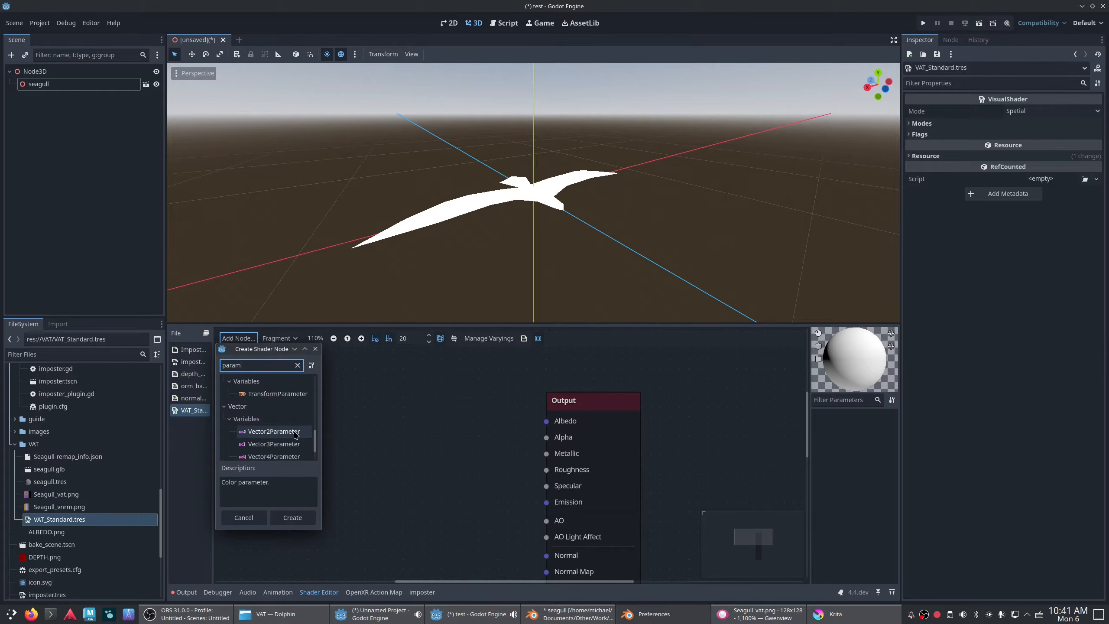
scroll(293, 433, "up", 4)
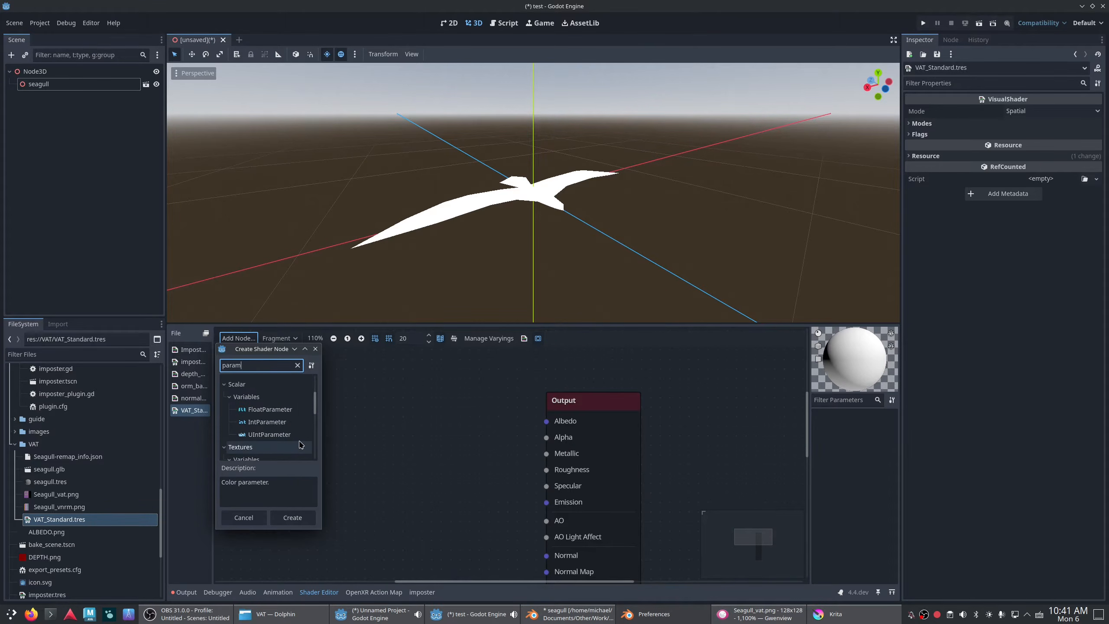
left_click(280, 407)
double_click(280, 407)
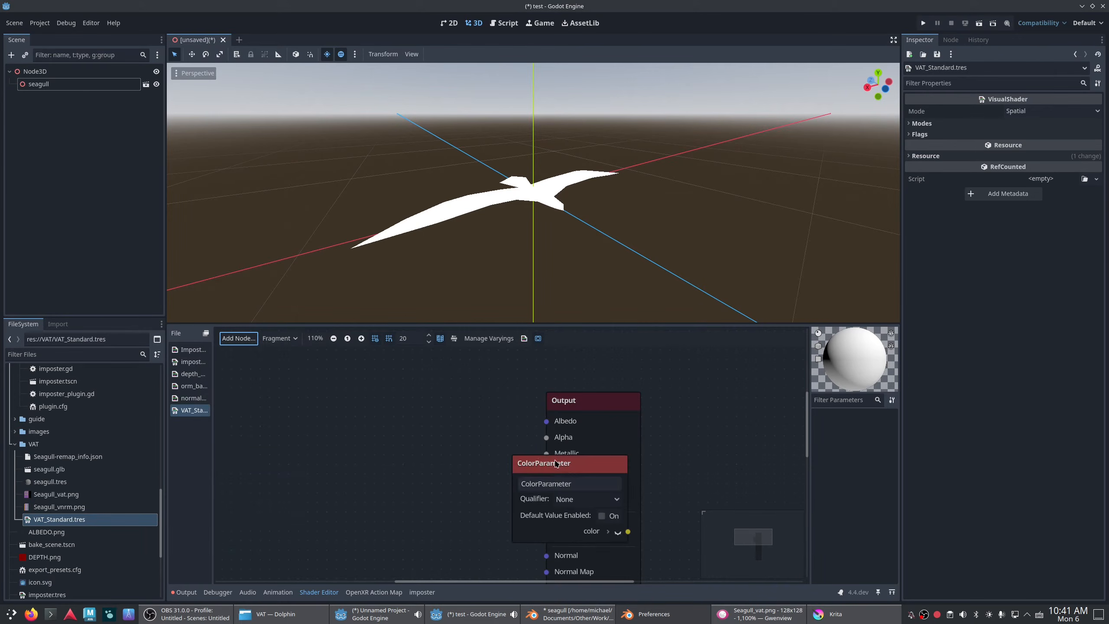
- Place the ColorParameter node beside the Output node, connect its color to Albedo and rename the parameter Color
left_click_drag(557, 464, 353, 426)
left_click_drag(524, 423, 546, 421)
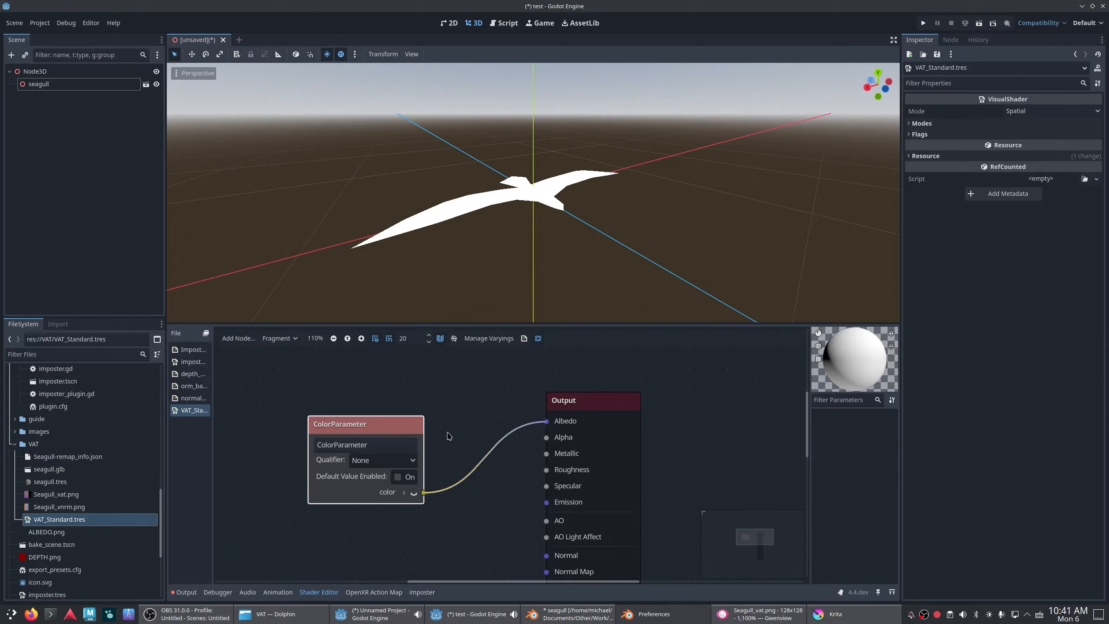
double_click(365, 445)
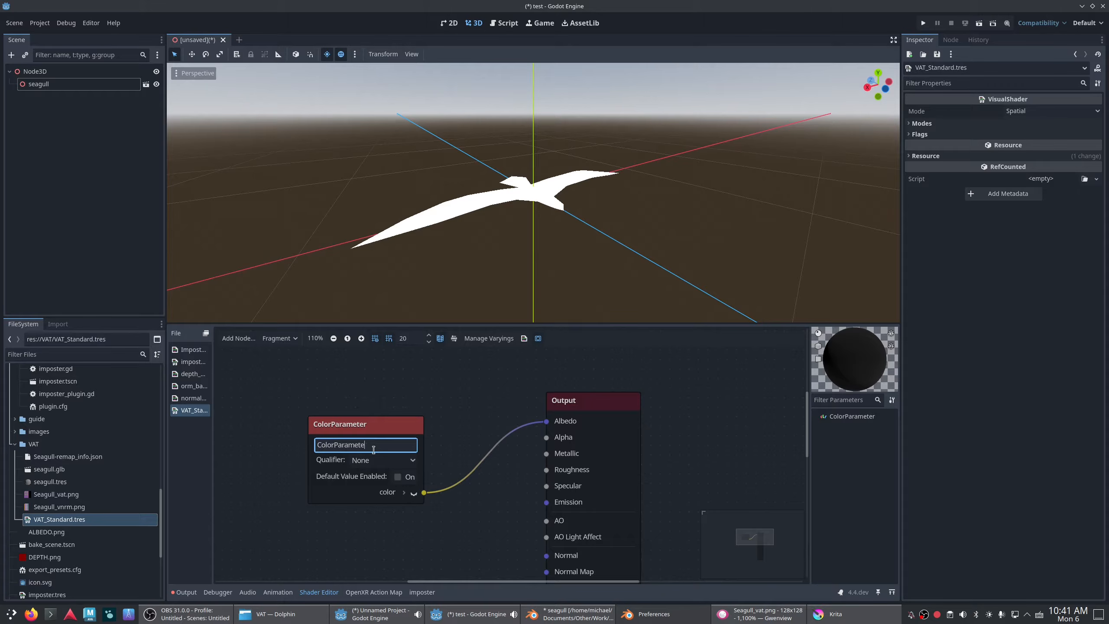
key("Return")
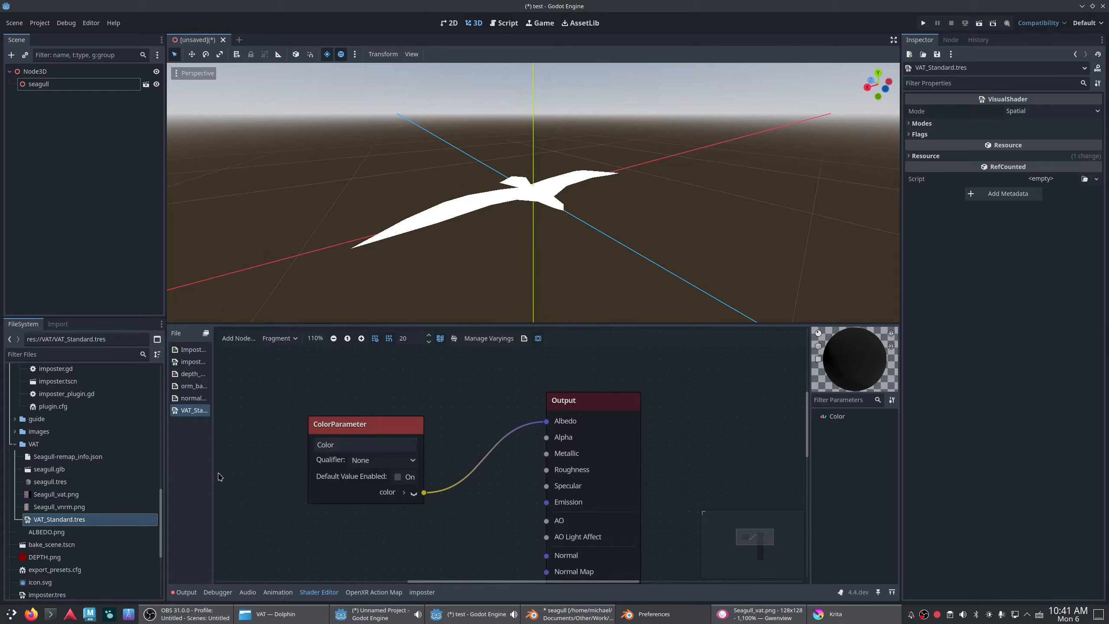
- Set the Color shader parameter of the seagull.tres material to a light grey
left_click(72, 482)
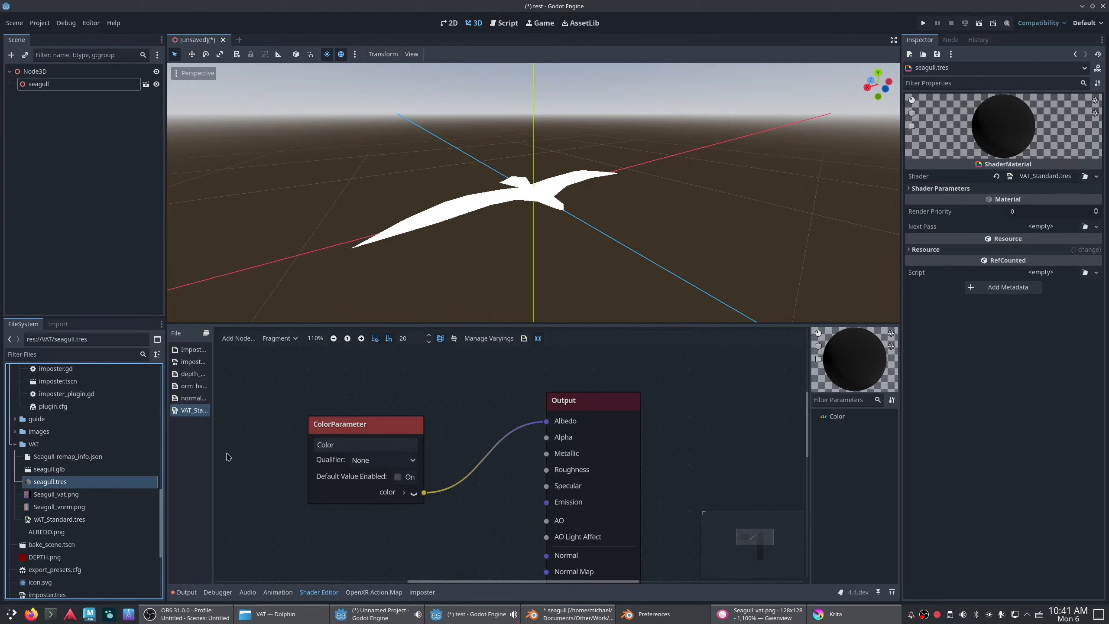
left_click(940, 189)
left_click(1047, 199)
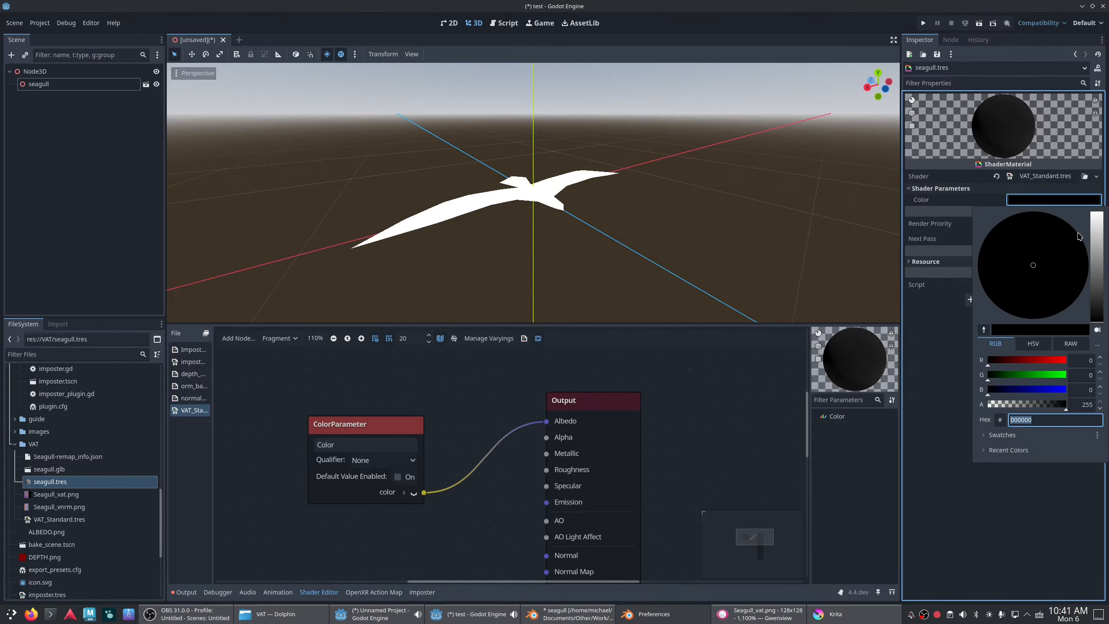
left_click_drag(1097, 242, 1096, 232)
left_click(767, 432)
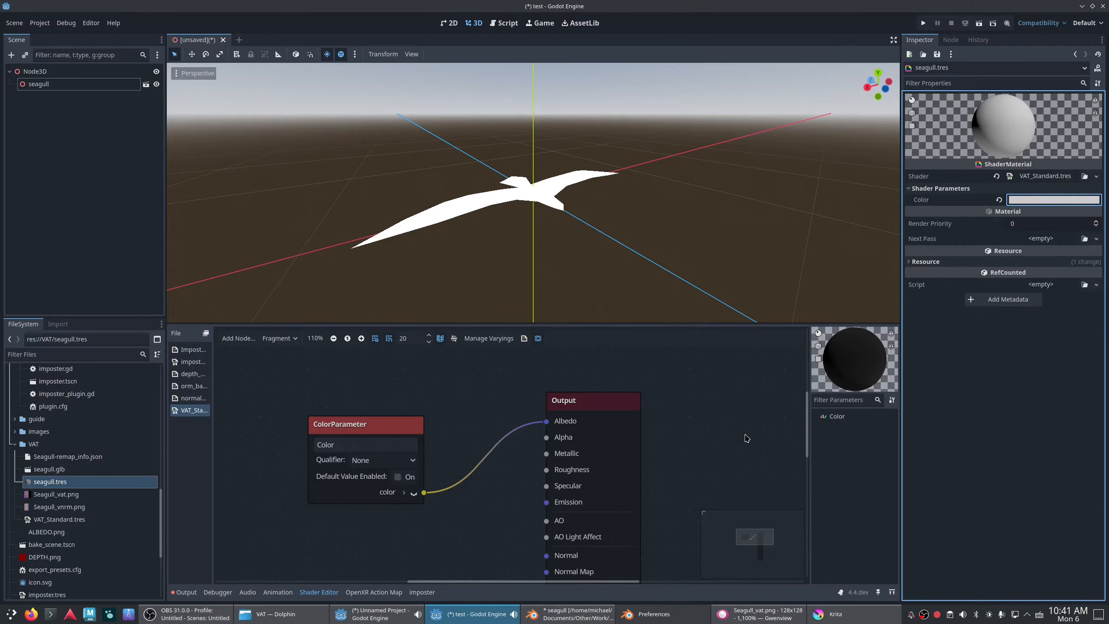
left_click(700, 435)
- Reassign seagull.tres as the external material for seagull.glb's seagull material and reimport the model
left_click(74, 85)
double_click(49, 470)
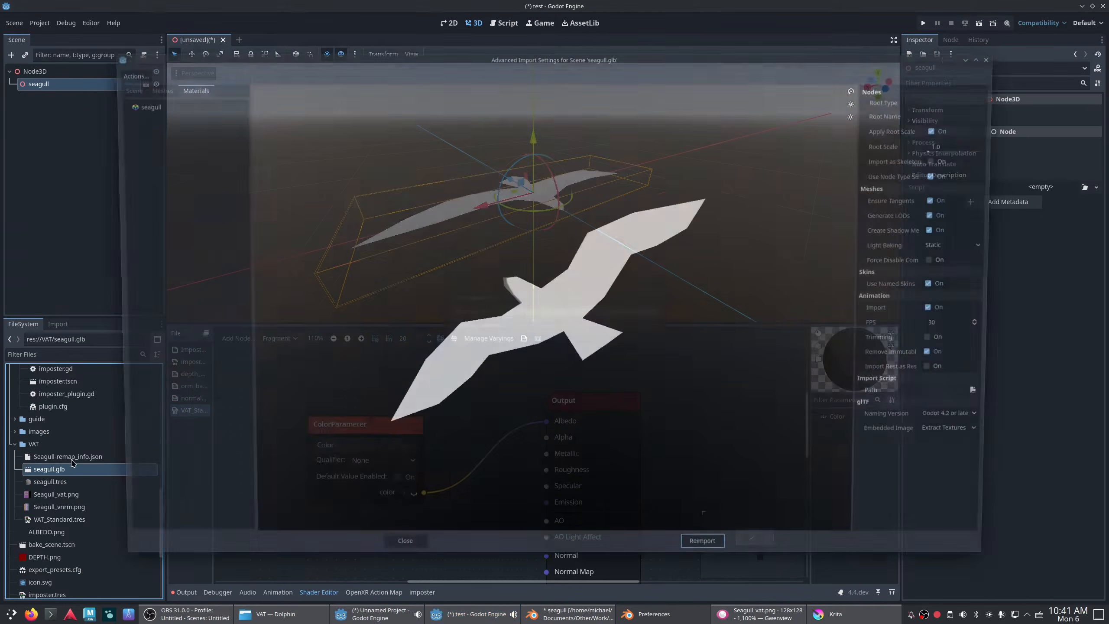
left_click(191, 88)
left_click(164, 107)
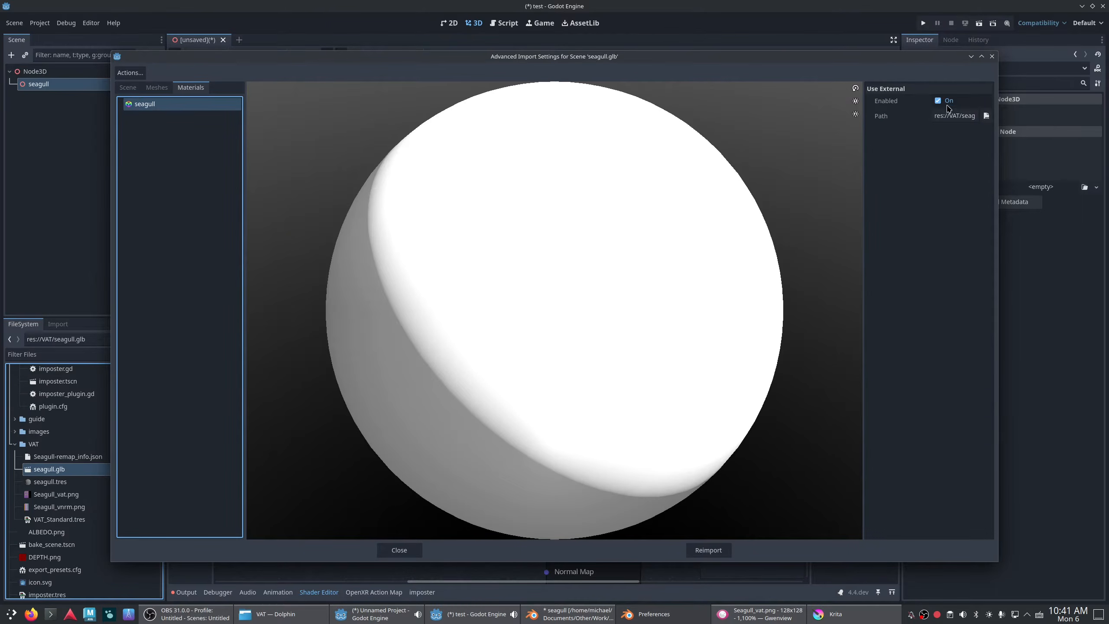
left_click(986, 116)
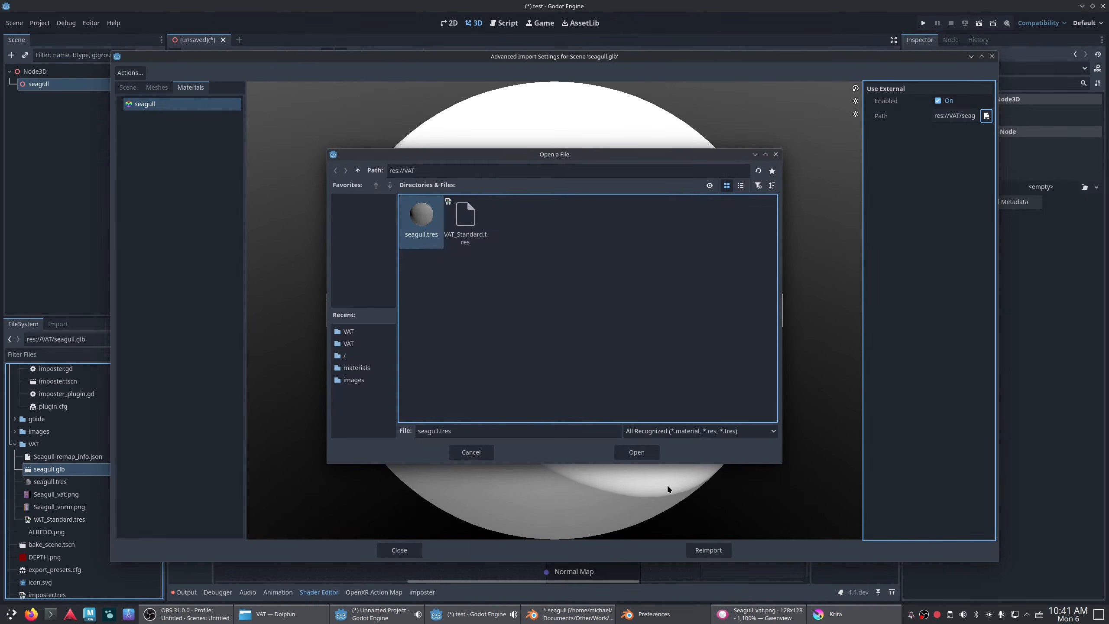
left_click(637, 452)
left_click(709, 550)
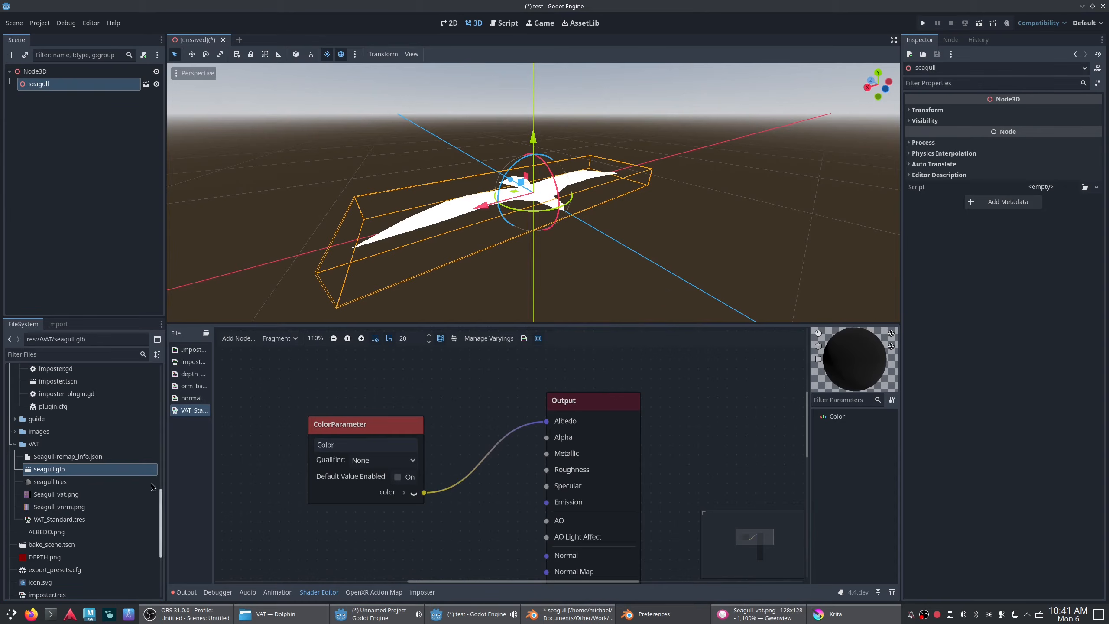
- Set the Color shader parameter of the seagull.tres material to a near-white tone at full brightness
left_click(62, 482)
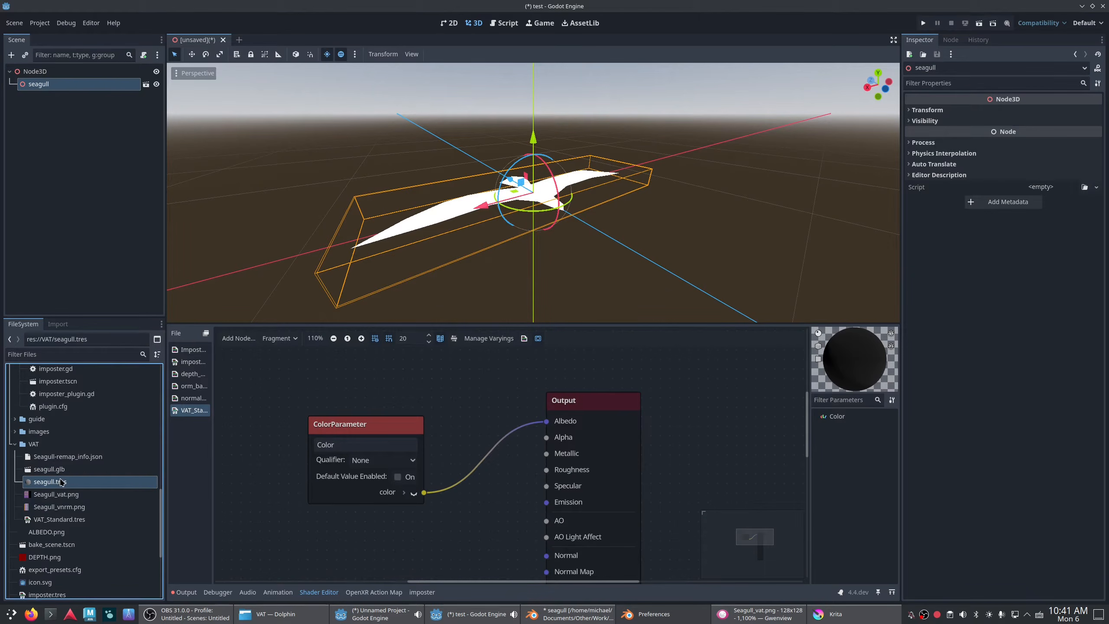
left_click(1032, 201)
left_click_drag(1086, 273, 1082, 285)
left_click(1094, 288)
left_click(1098, 215)
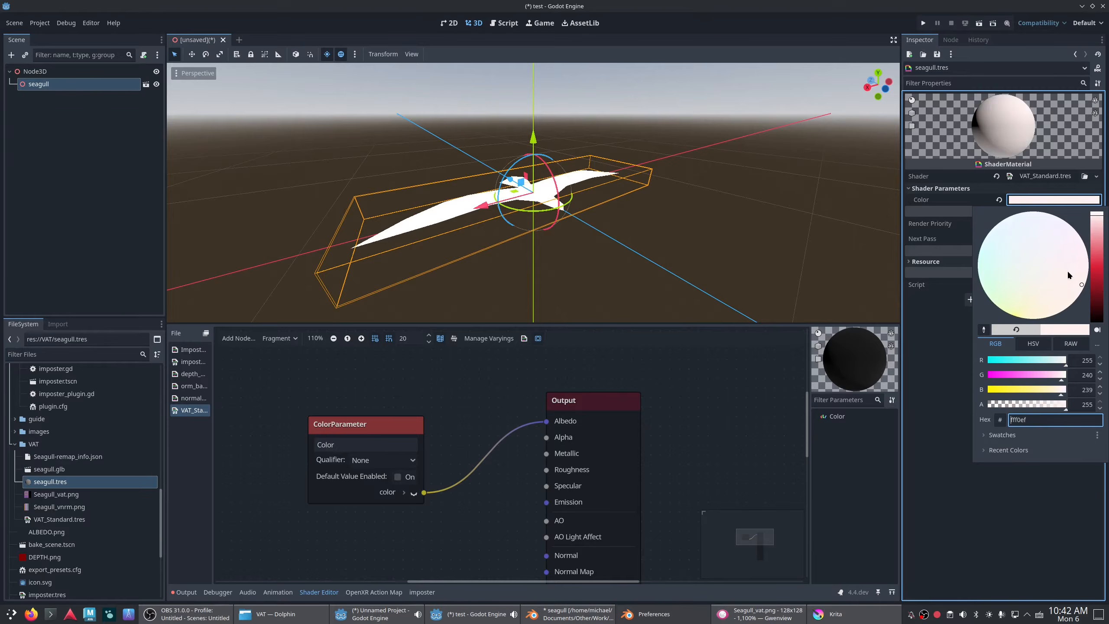
left_click(1052, 263)
left_click(825, 551)
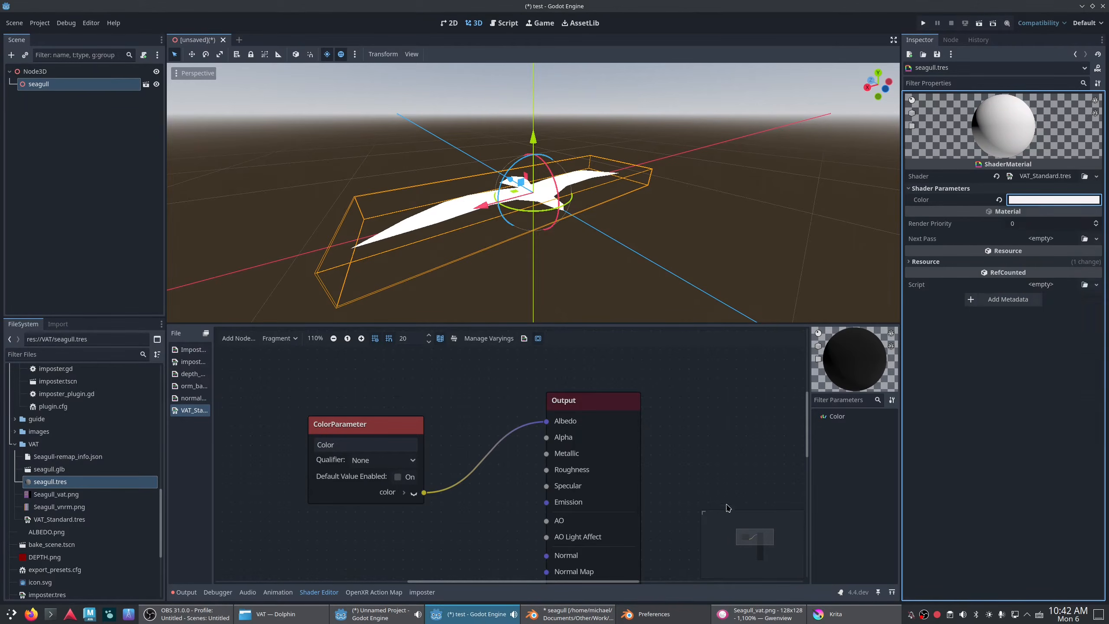
- Deselect the seagull, view it from a more frontal angle and switch the shader graph to the Vertex function
left_click(585, 273)
middle_click_drag(609, 293, 550, 315)
scroll(476, 391, "down", 3)
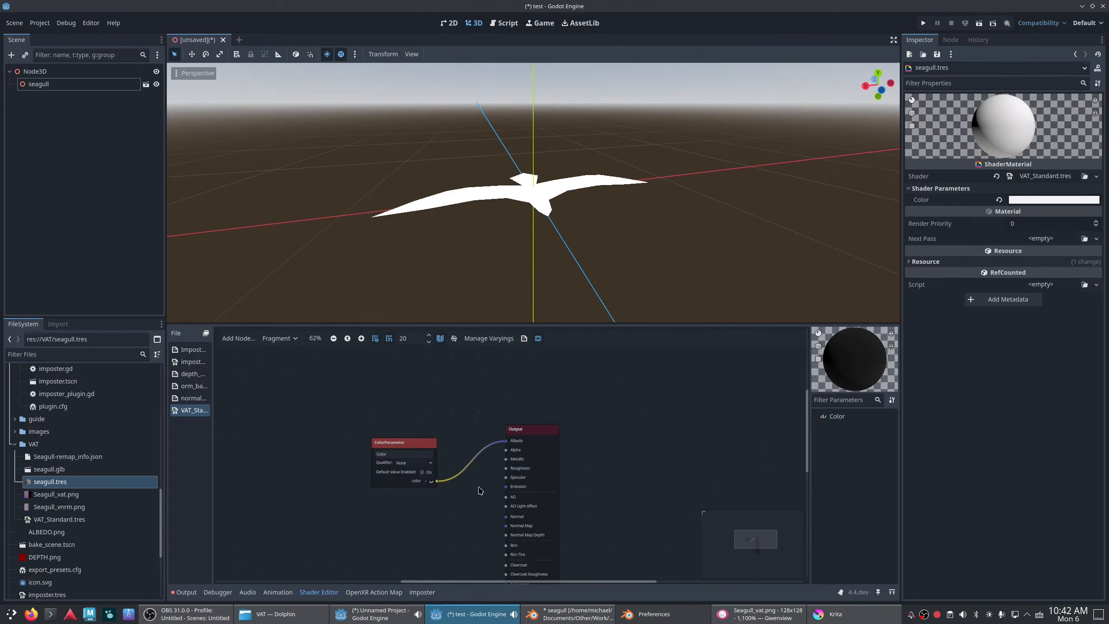
left_click(280, 338)
left_click(274, 354)
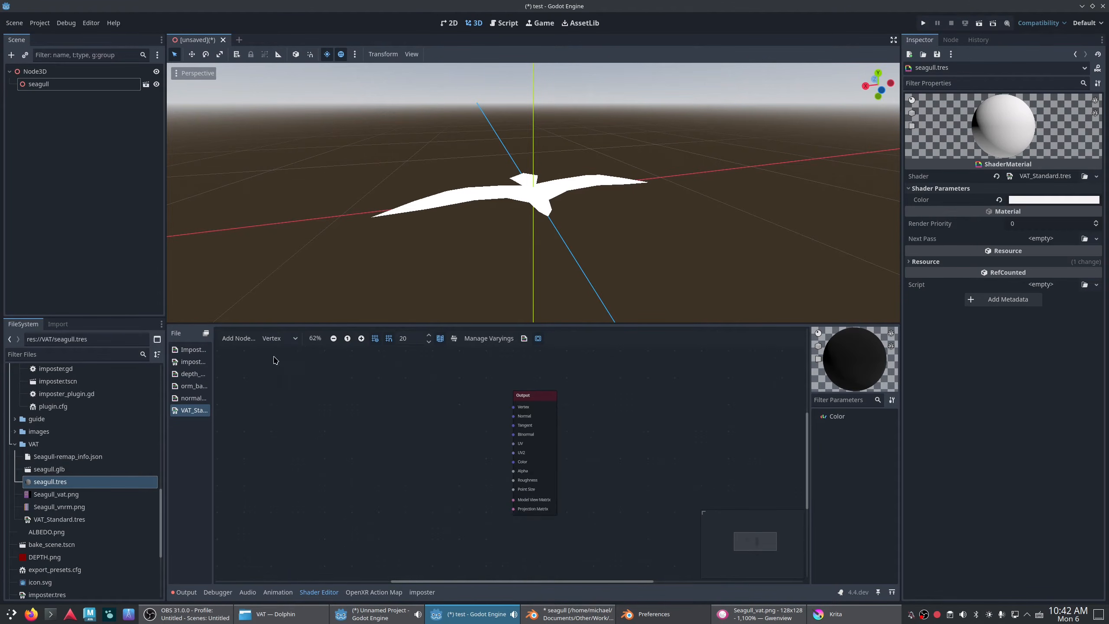
scroll(470, 446, "up", 3)
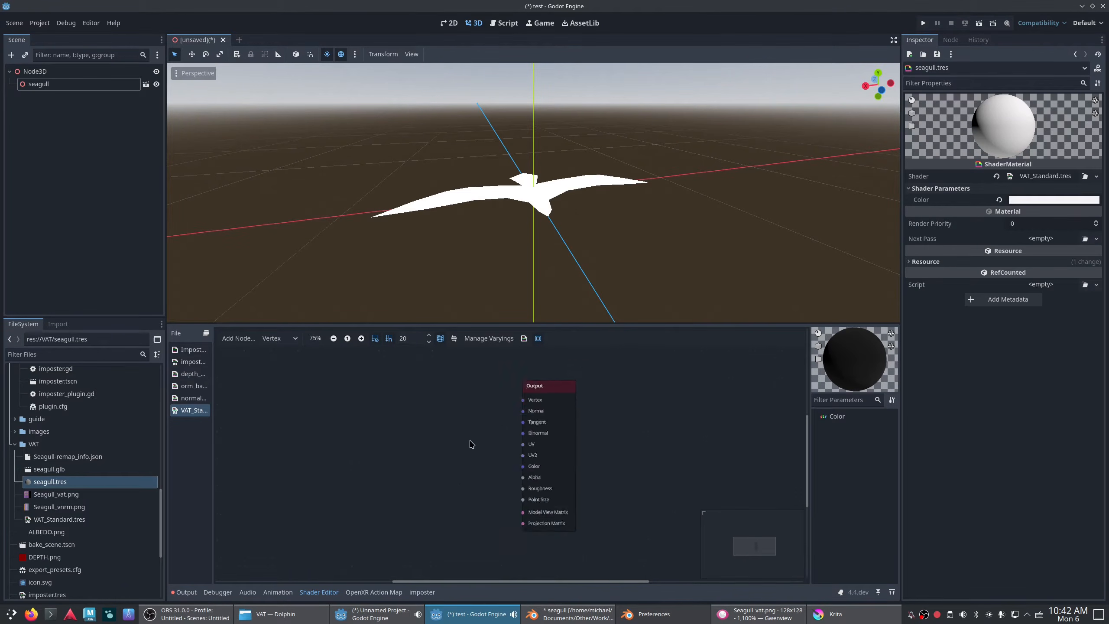
- Add a vertex Input node to the vertex graph and connect it to the Output node's Vertex port
left_click(255, 341)
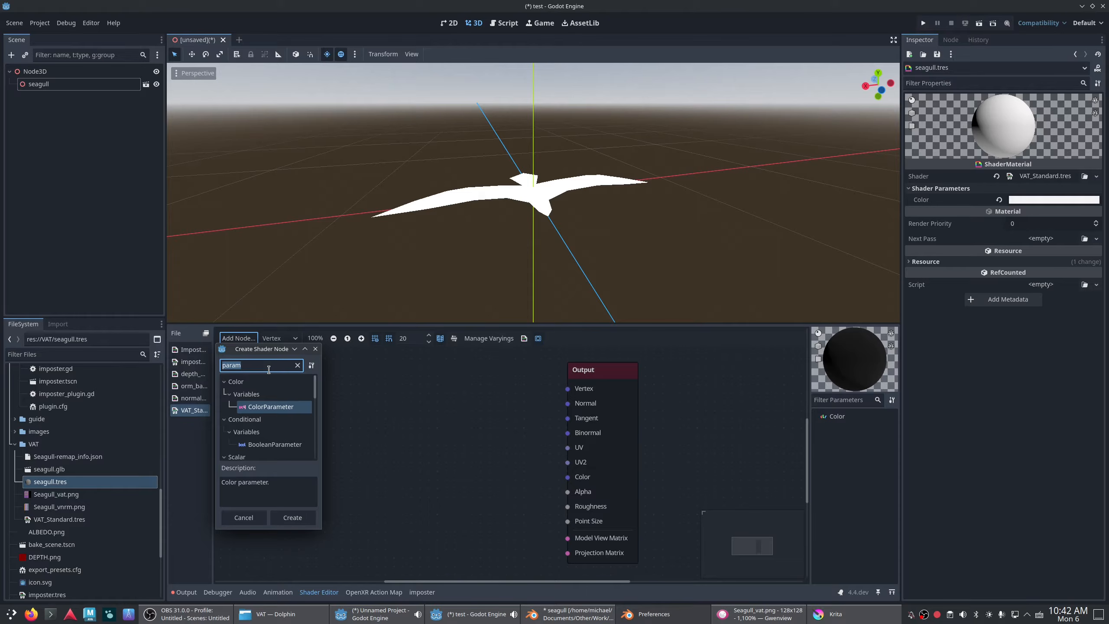
type("verte")
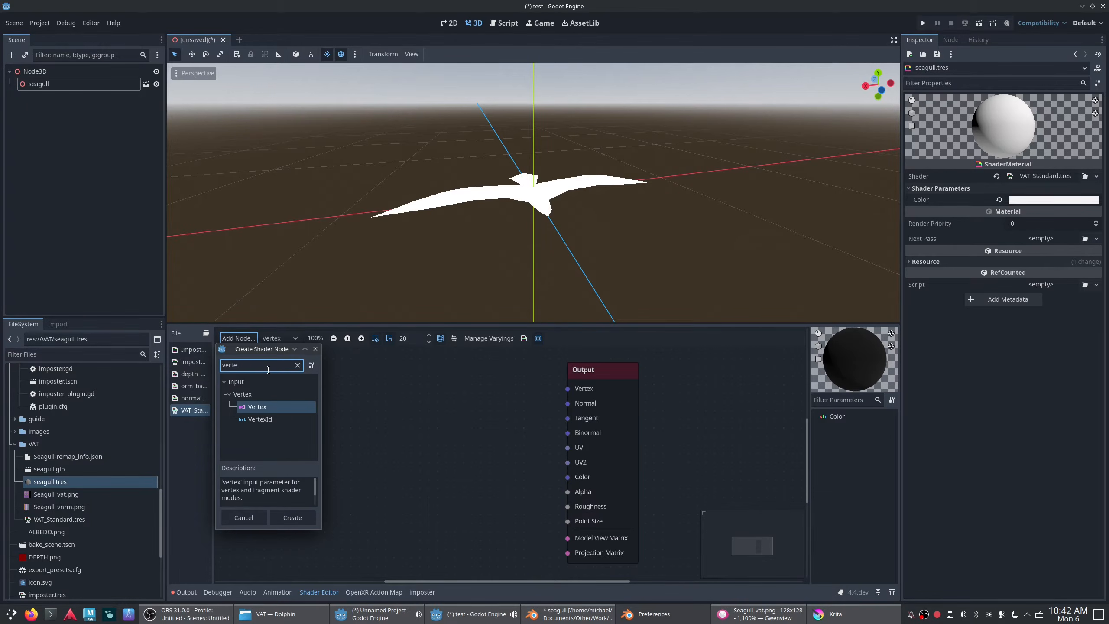
key("Return")
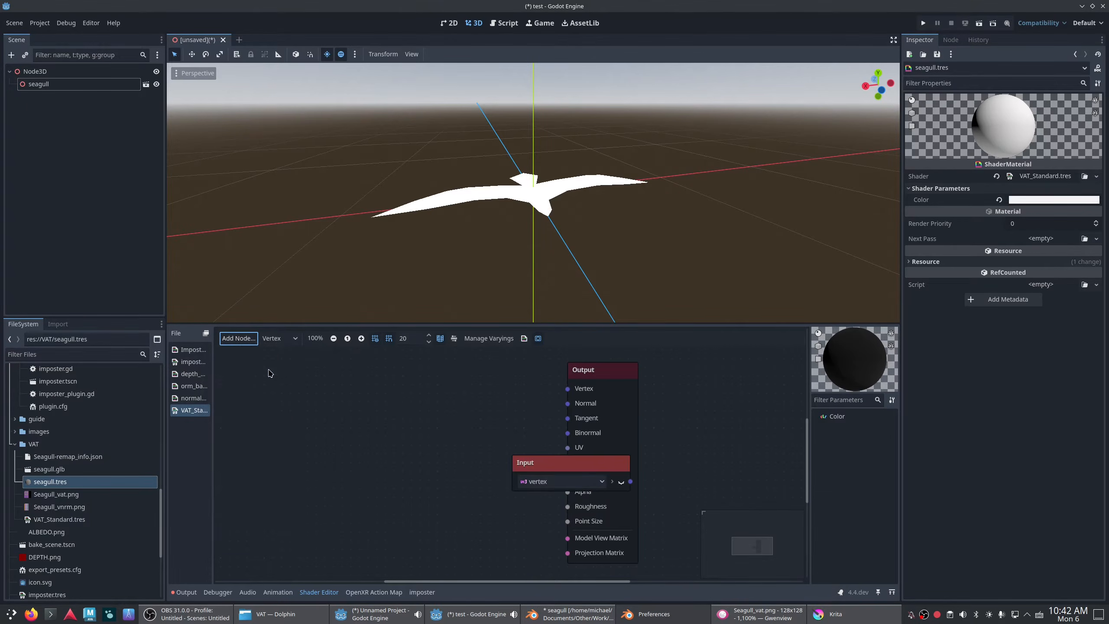
left_click_drag(590, 466, 350, 368)
left_click_drag(557, 396, 568, 389)
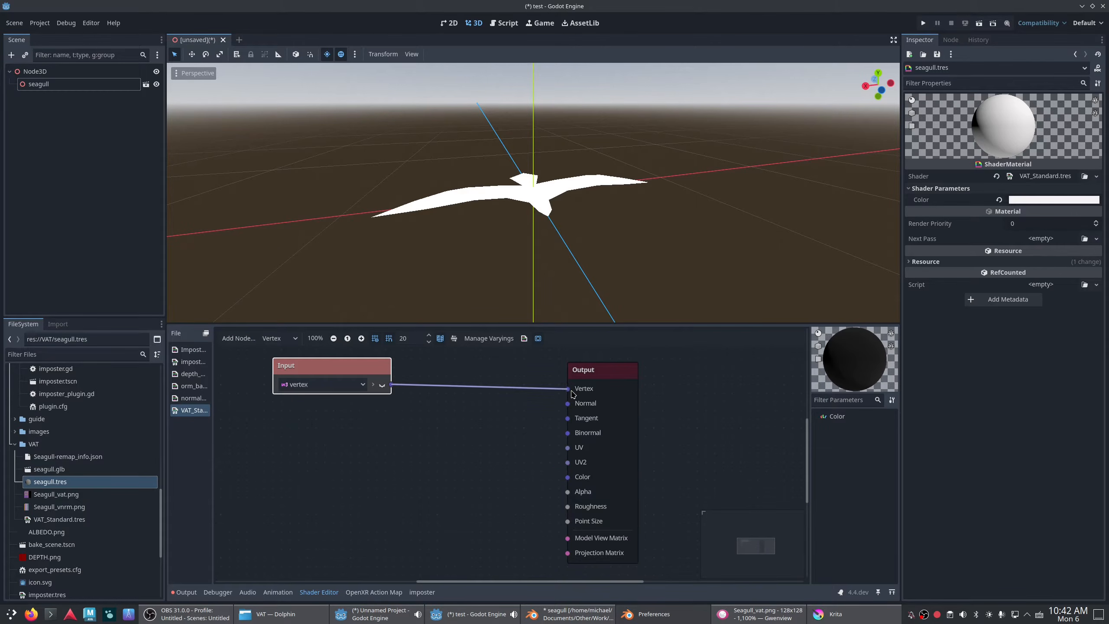
- Insert a Vector3 Add node into the connection between the vertex Input node and the Output node's Vertex port
left_click(709, 465)
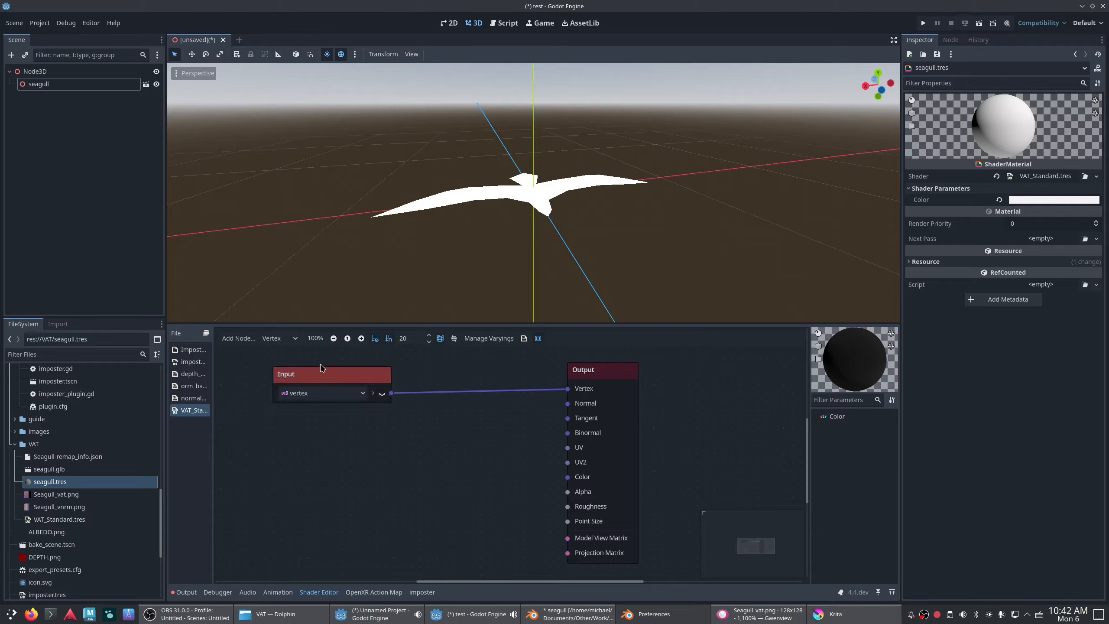
left_click_drag(319, 367, 275, 367)
left_click(238, 338)
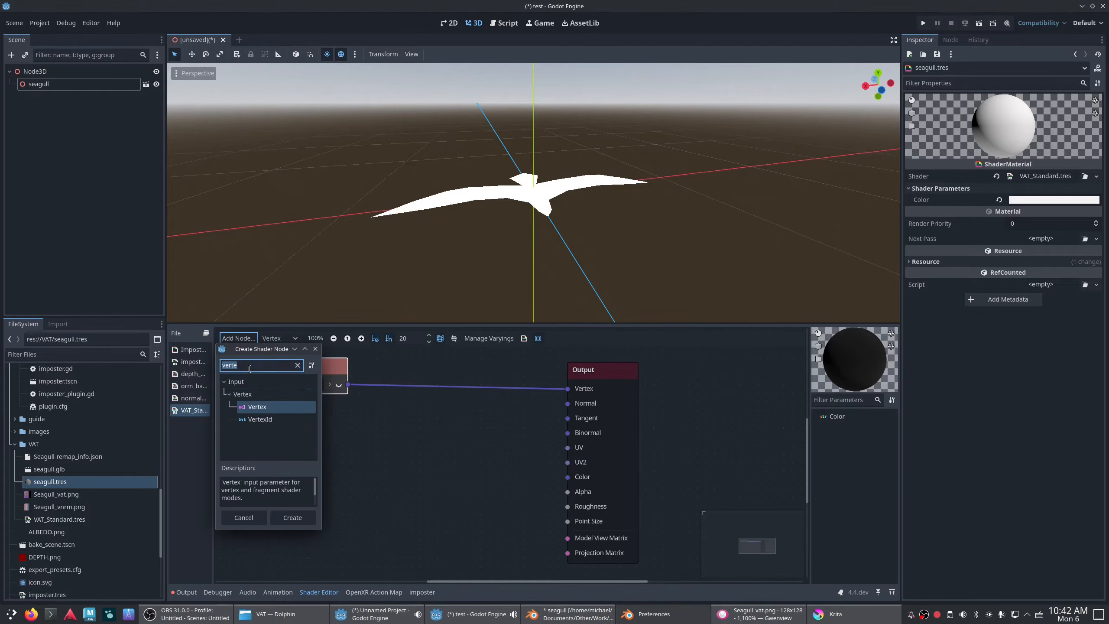
type("add")
scroll(278, 421, "down", 5)
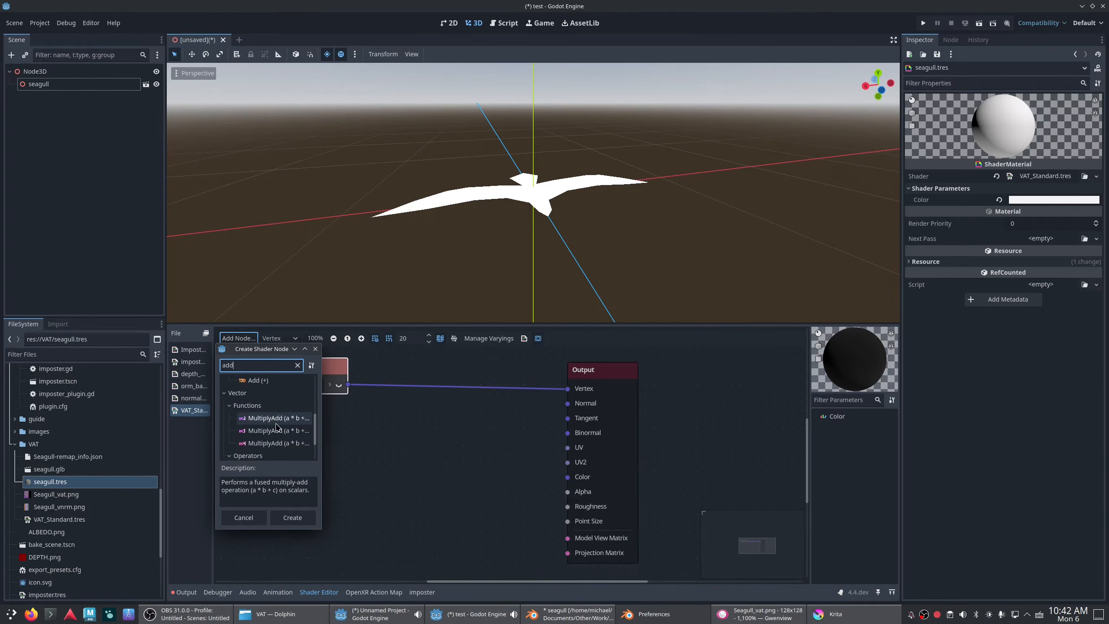
scroll(272, 432, "down", 2)
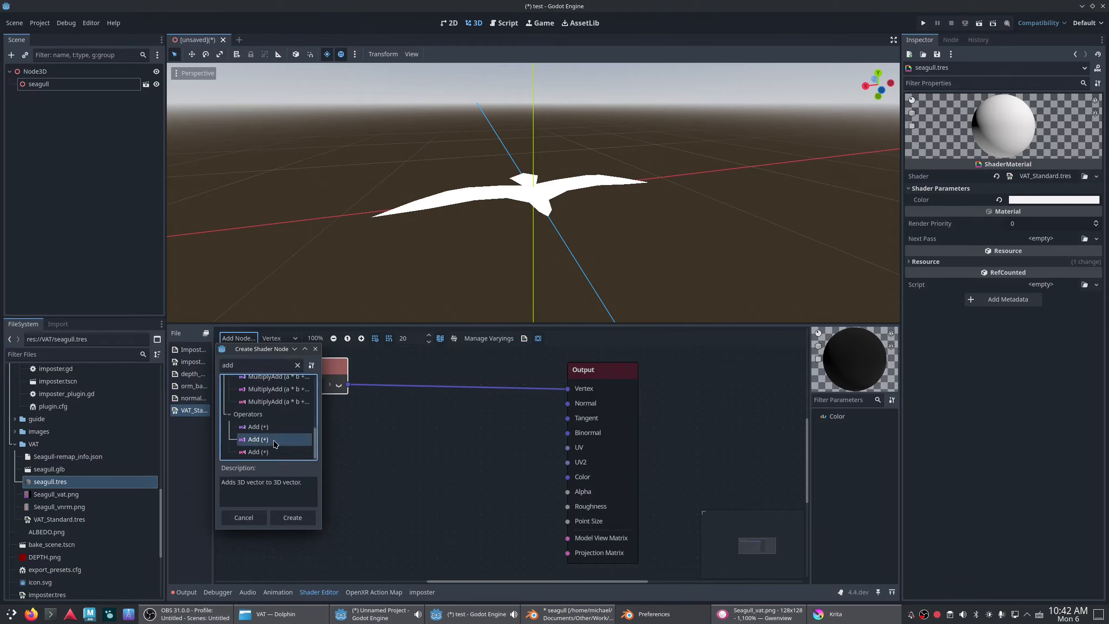
double_click(278, 441)
left_click_drag(552, 464, 424, 388)
left_click_drag(427, 363, 418, 372)
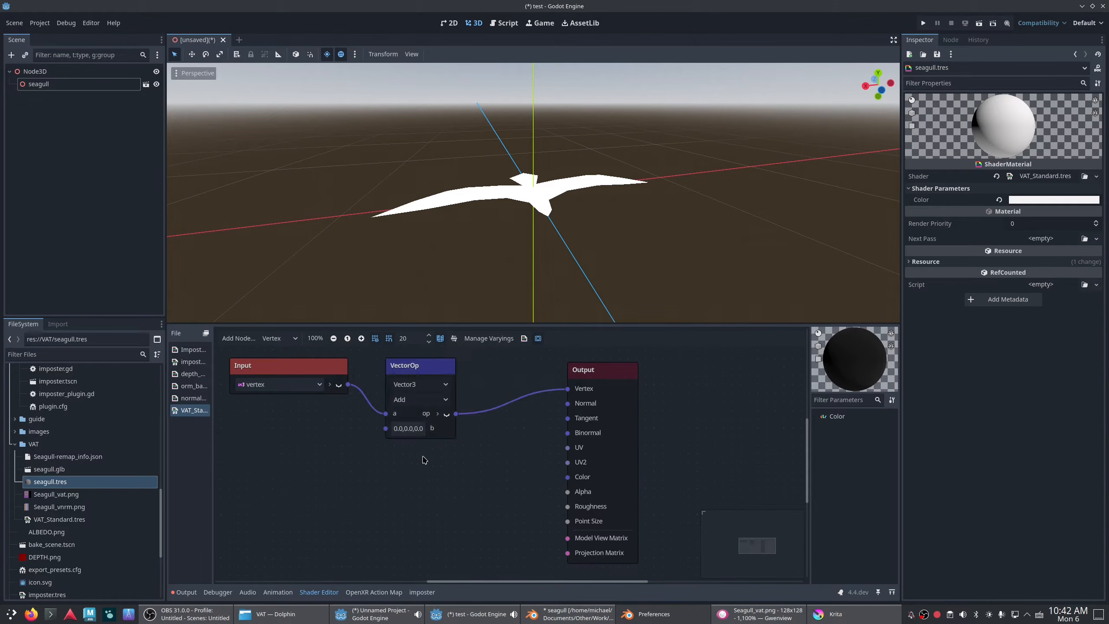
- Try an x offset of -0.035 on the Add node's b vector and reset x to 0
left_click(415, 428)
mouse_move(412, 449)
left_mouse_down()
mouse_move(441, 449)
mouse_move(382, 449)
mouse_move(414, 449)
mouse_move(396, 449)
left_mouse_up()
left_click(335, 464)
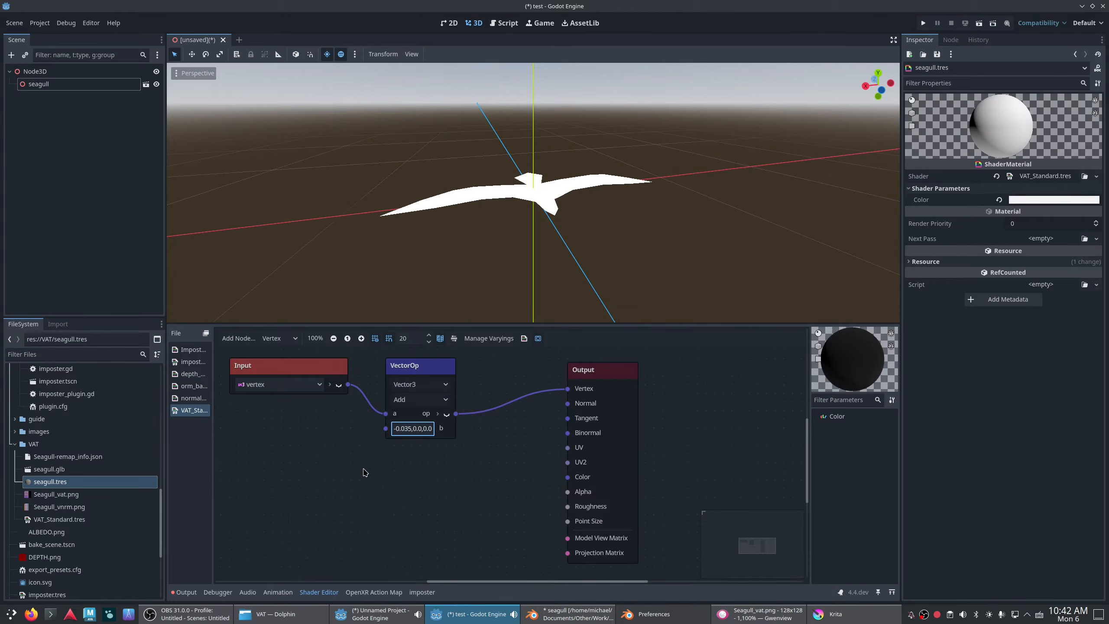
left_click(413, 430)
left_click(411, 447)
type("0")
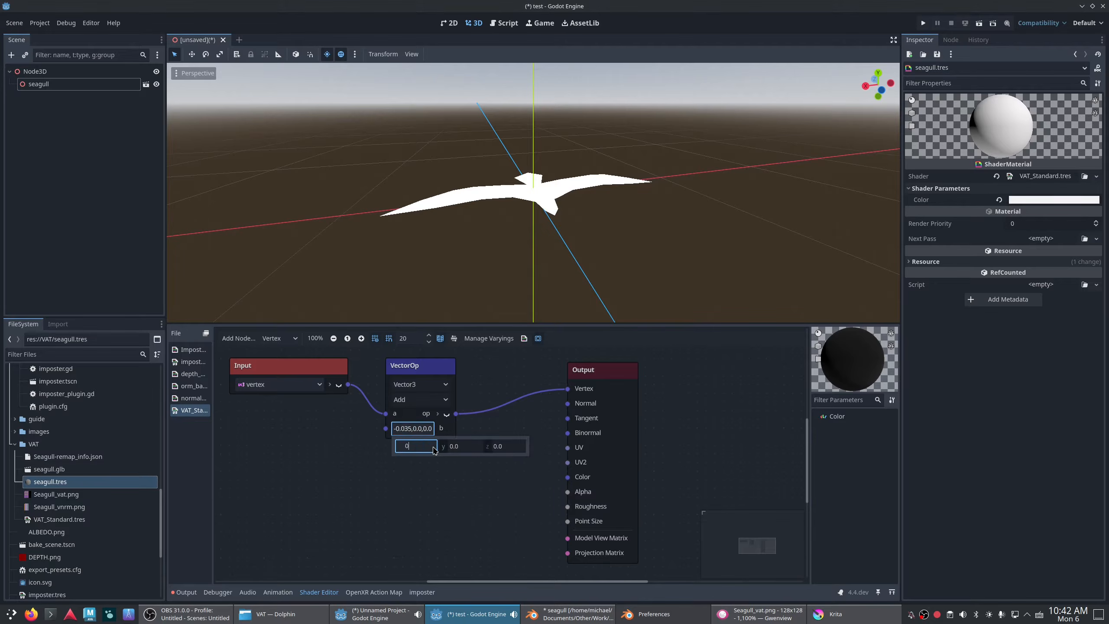
left_click(230, 502)
- Add a Texture2DParameter node to the vertex graph and place it below the vertex Input node
left_click(238, 338)
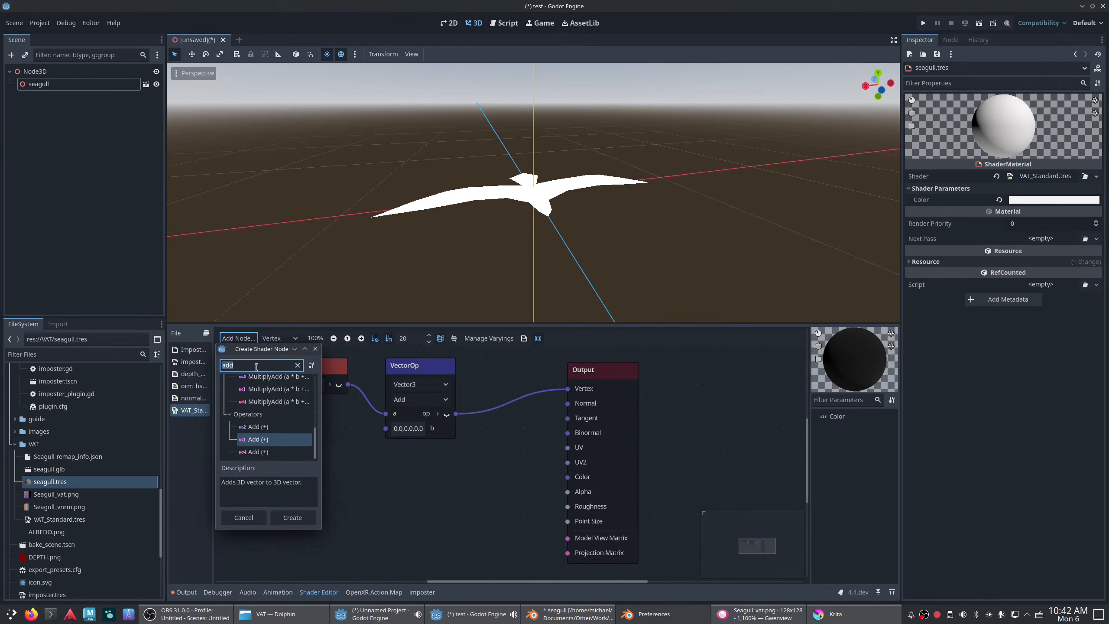
type("texture")
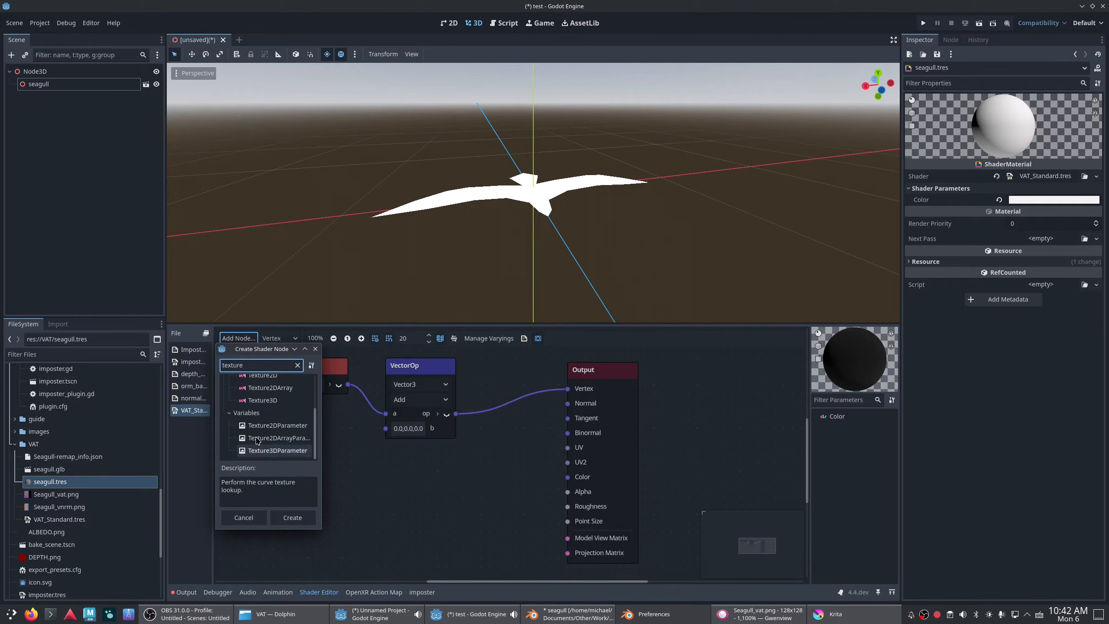
left_click(277, 425)
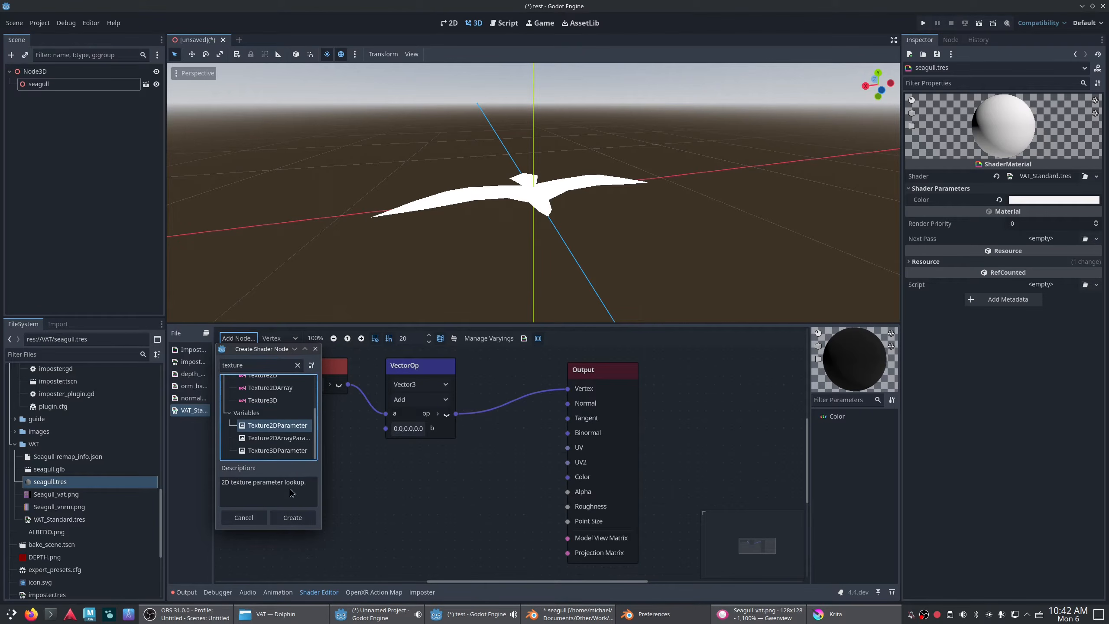
left_click(292, 517)
left_click_drag(648, 443, 400, 439)
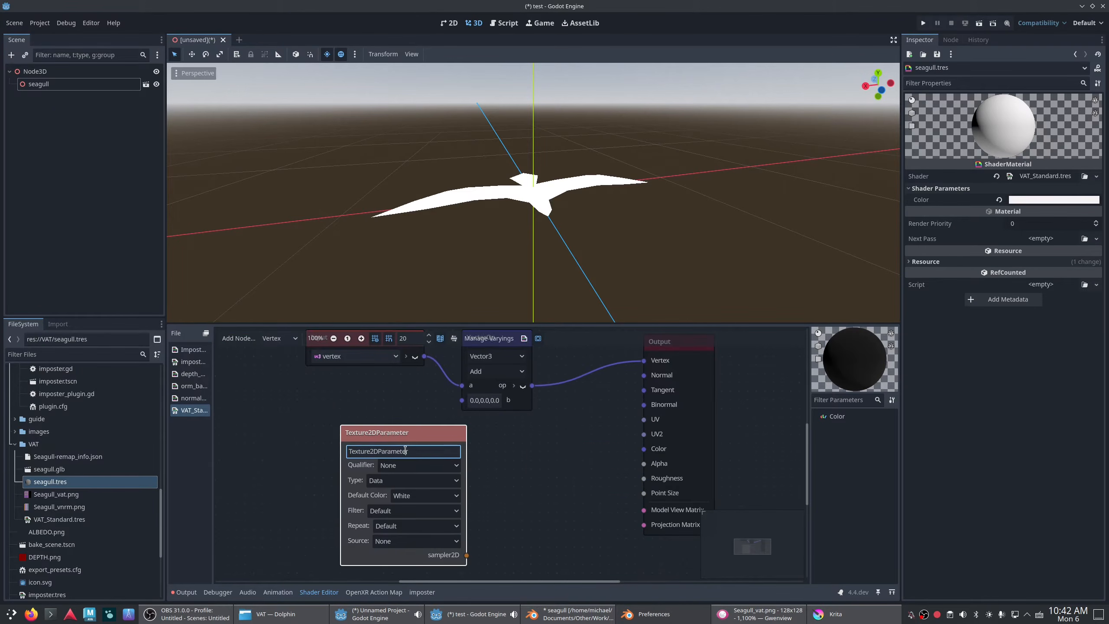
- Name the texture parameter Vertex_Animation_Texture and move its node closer beneath the vertex Input node
double_click(405, 451)
type("Vertex Animation Texture")
key("Return")
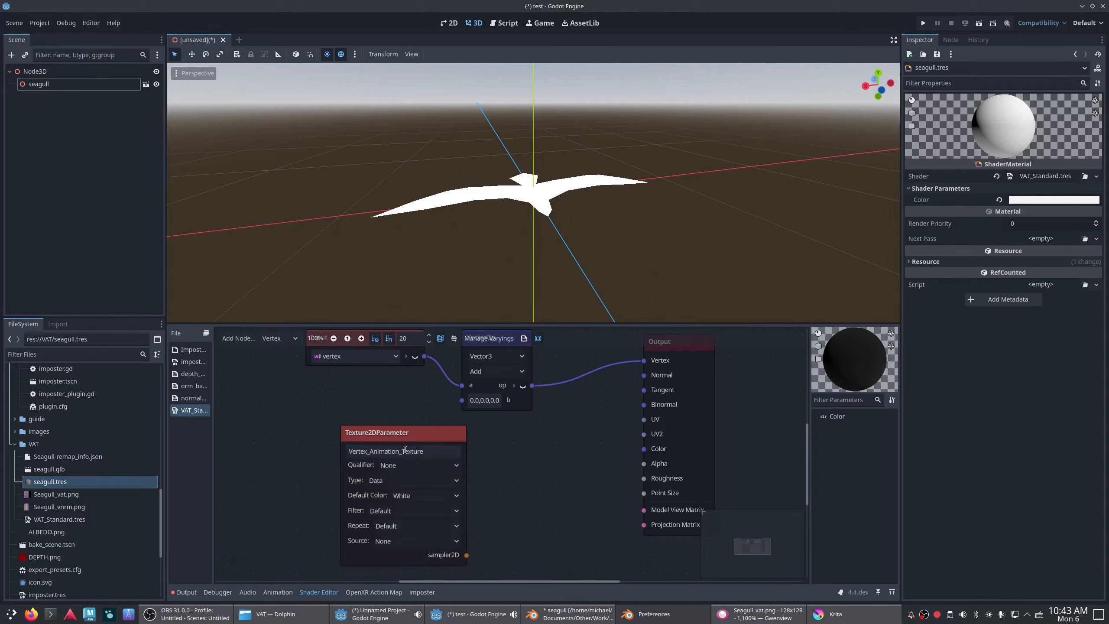
left_click(375, 430)
middle_click_drag(393, 427, 374, 406)
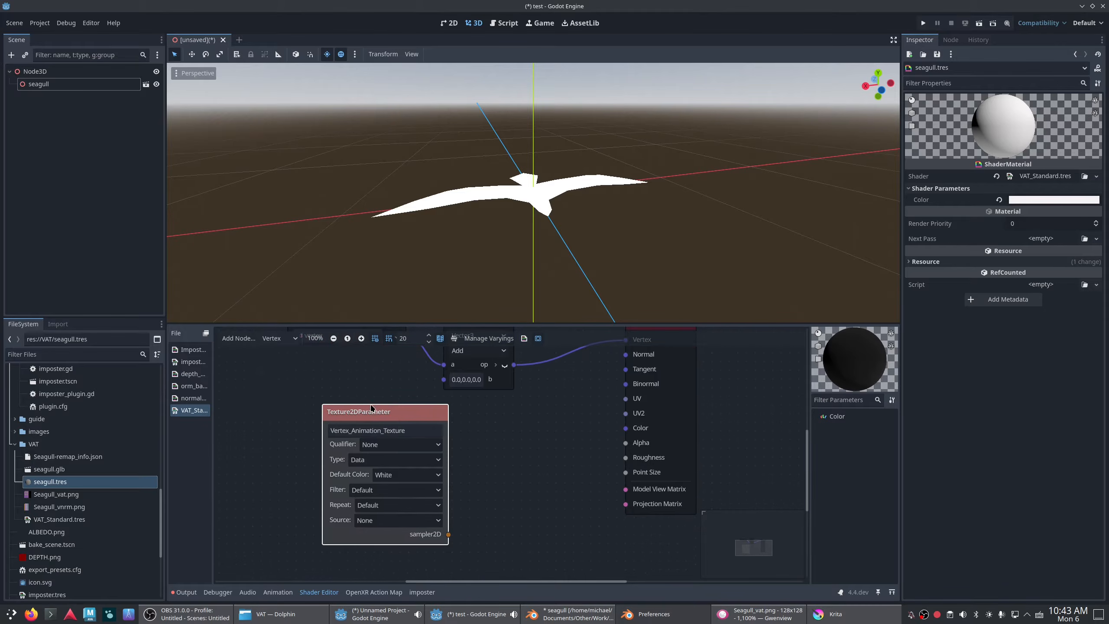
left_click_drag(375, 407, 340, 385)
- Duplicate the texture parameter node, name the copy Normal_Animation_Texture and align it below the original
key("ctrl+d")
scroll(460, 510, "down", 4)
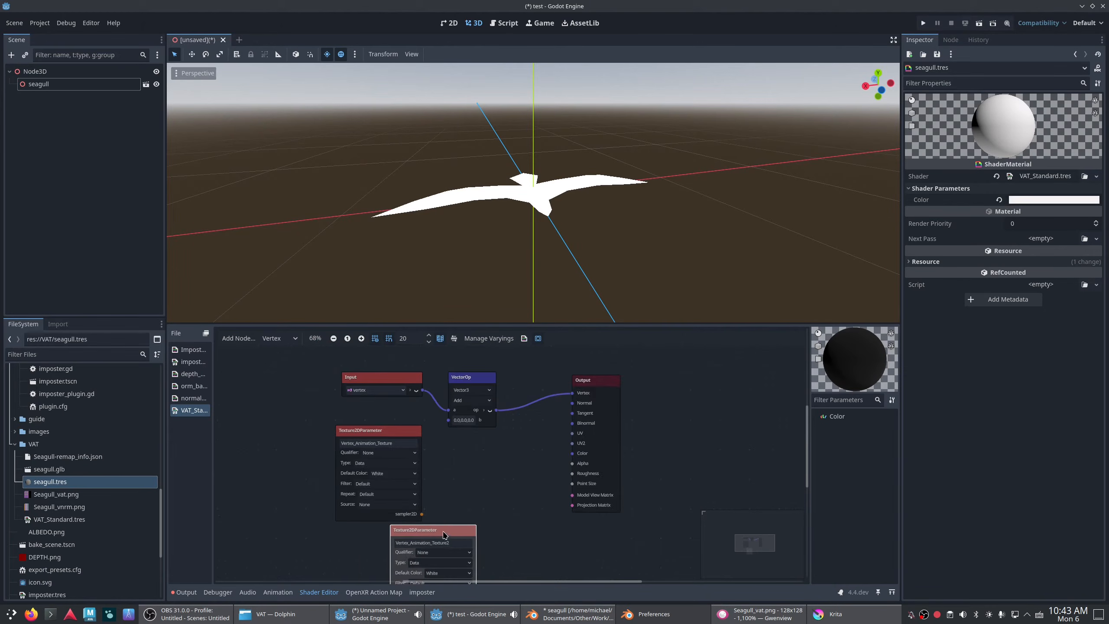
left_click_drag(443, 532, 400, 539)
middle_click_drag(410, 541, 409, 489)
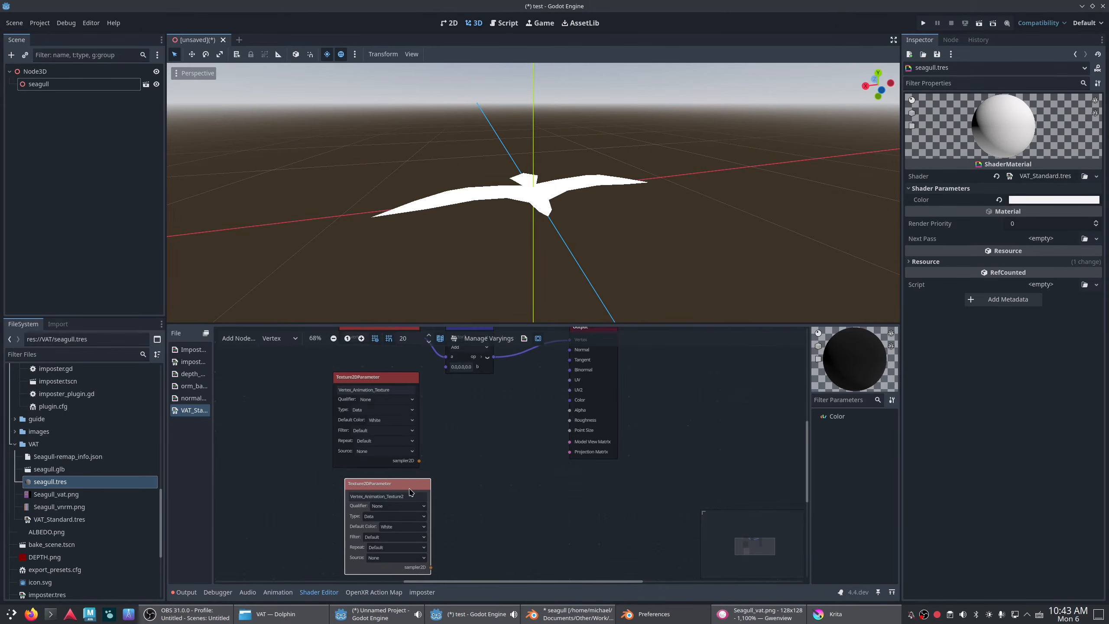
double_click(363, 497)
type("No")
key("BackSpace")
left_click(484, 521)
left_click_drag(429, 484, 413, 483)
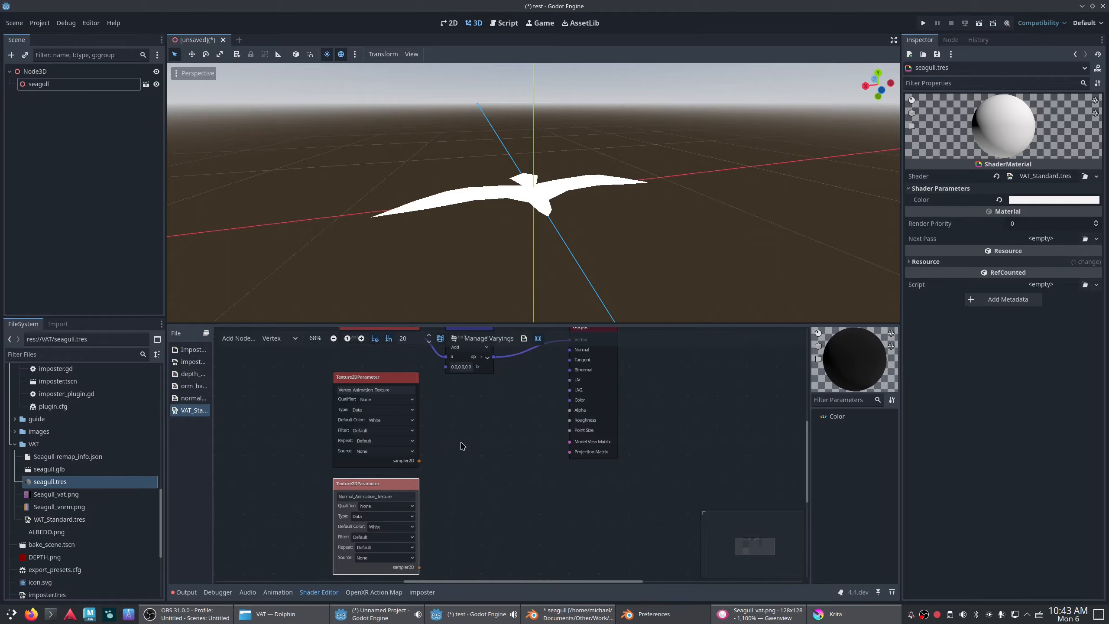
- Shift both texture parameter nodes slightly upward to tidy the column beneath the vertex Input node
scroll(420, 420, "up", 2)
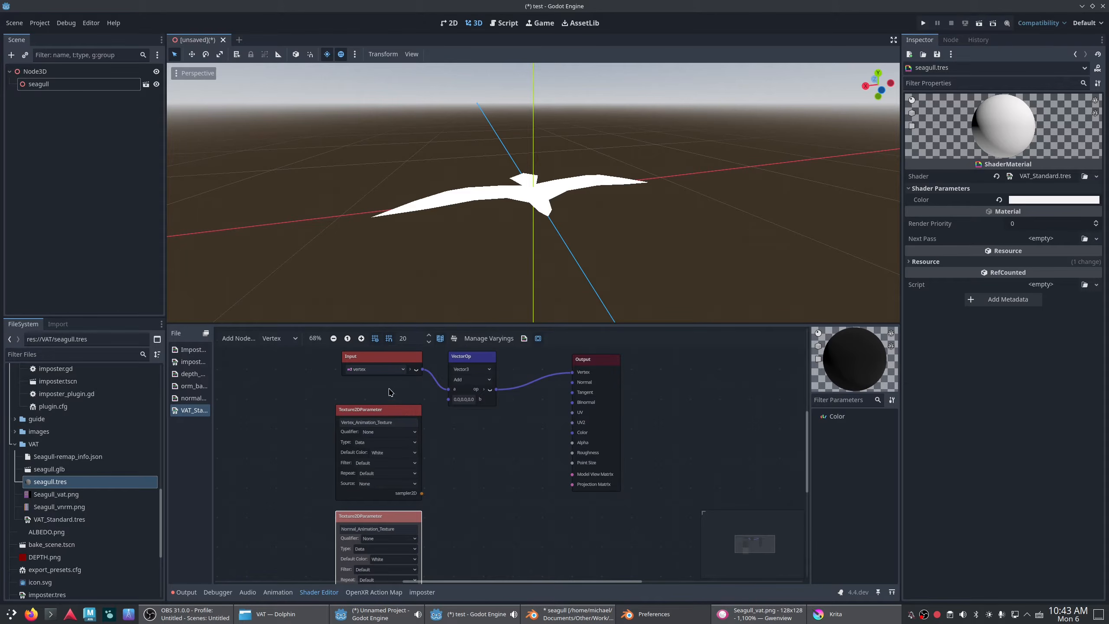
left_click_drag(368, 408, 377, 406)
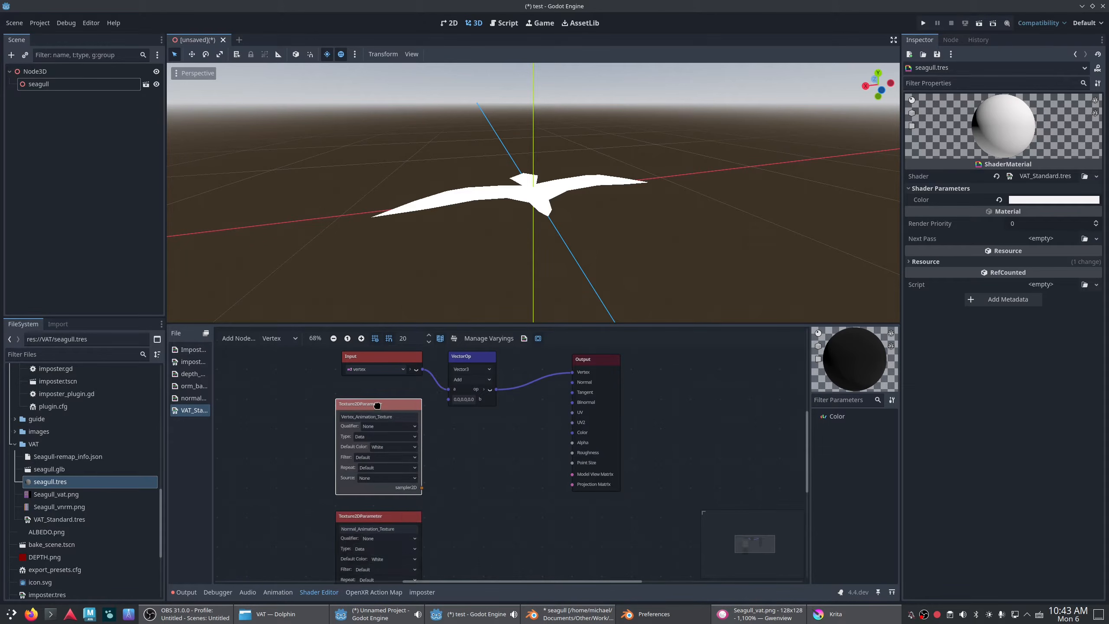
left_click_drag(400, 516, 399, 509)
left_click(490, 492)
- Create a SamplerPort Texture2D node from the sampler2D output of each of the two texture parameters
middle_click_drag(471, 458, 438, 435)
left_click_drag(390, 466, 446, 411)
double_click(490, 483)
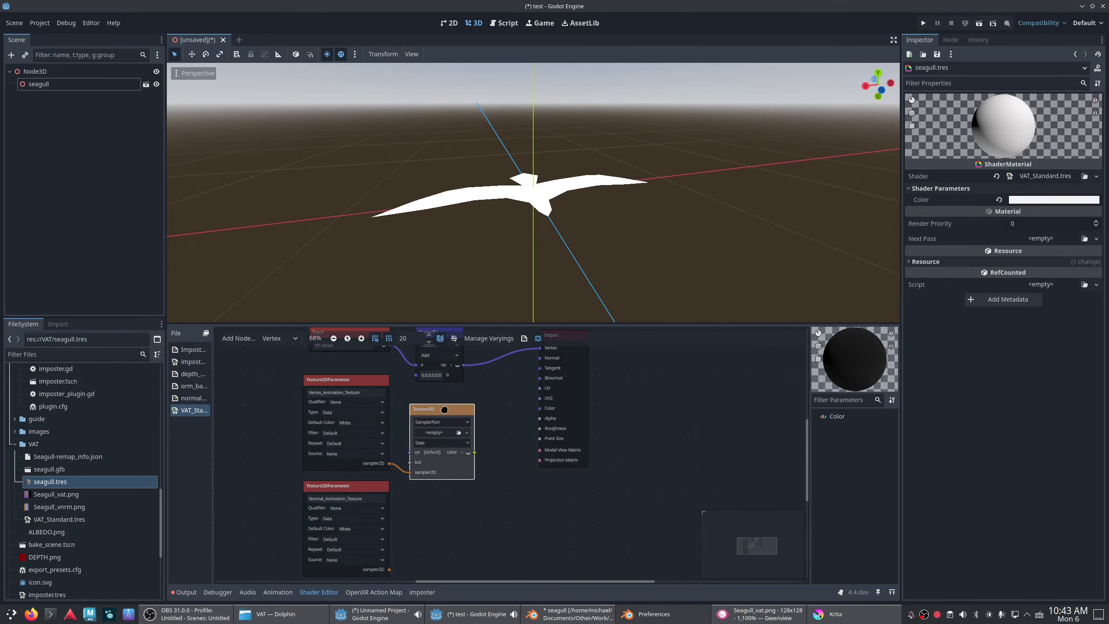
middle_click_drag(433, 507, 404, 456)
left_click_drag(357, 521, 363, 521)
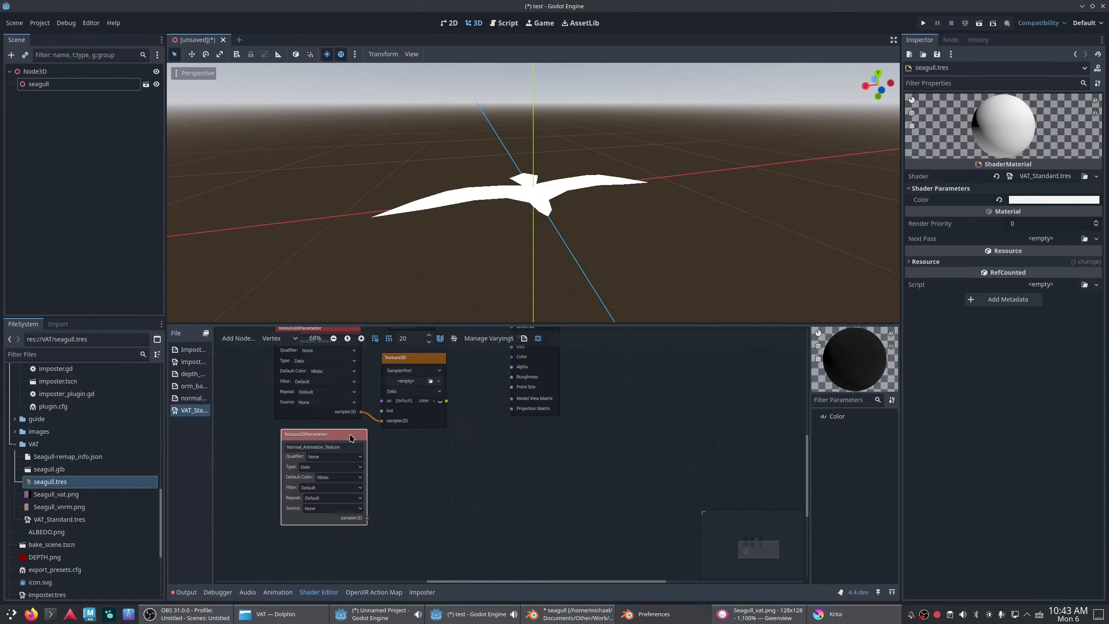
left_click_drag(351, 438, 345, 437)
left_click_drag(362, 518, 415, 466)
double_click(481, 481)
mouse_move(458, 443)
middle_mouse_down()
mouse_move(459, 461)
mouse_move(477, 455)
middle_mouse_up()
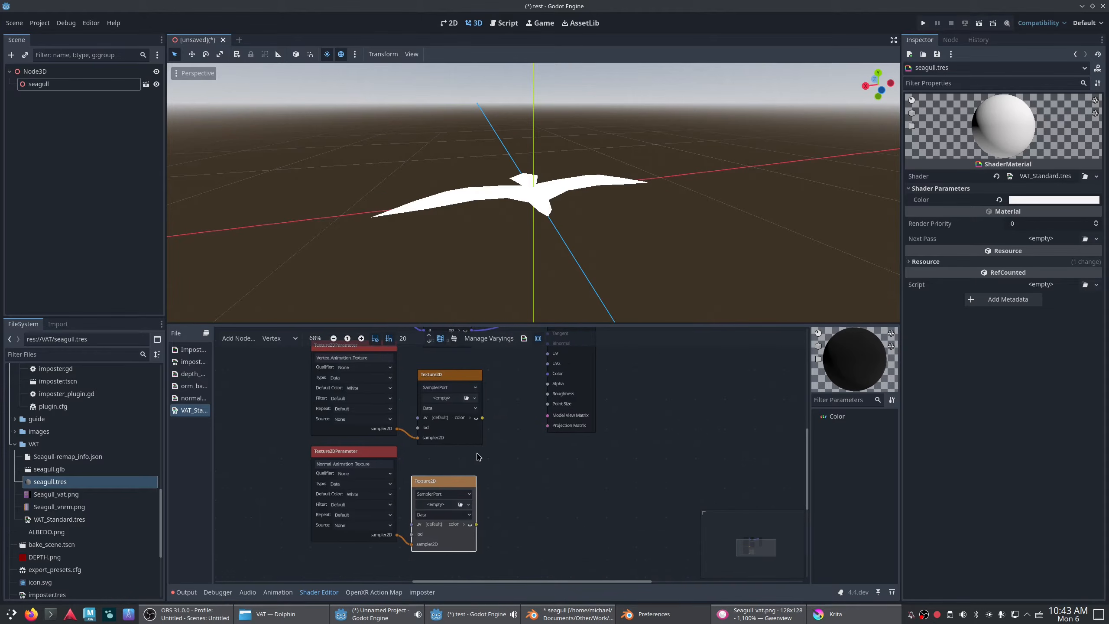
- Add a UV2 Input node and place it beside the texture parameter nodes
left_click(238, 338)
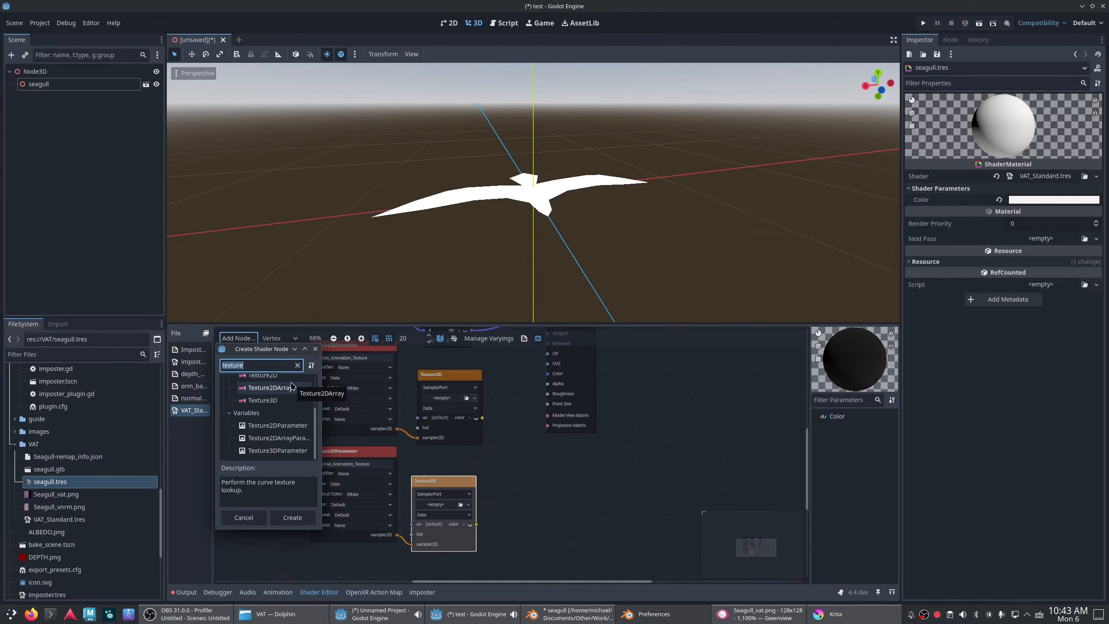
type("uv")
scroll(315, 413, "down", 3)
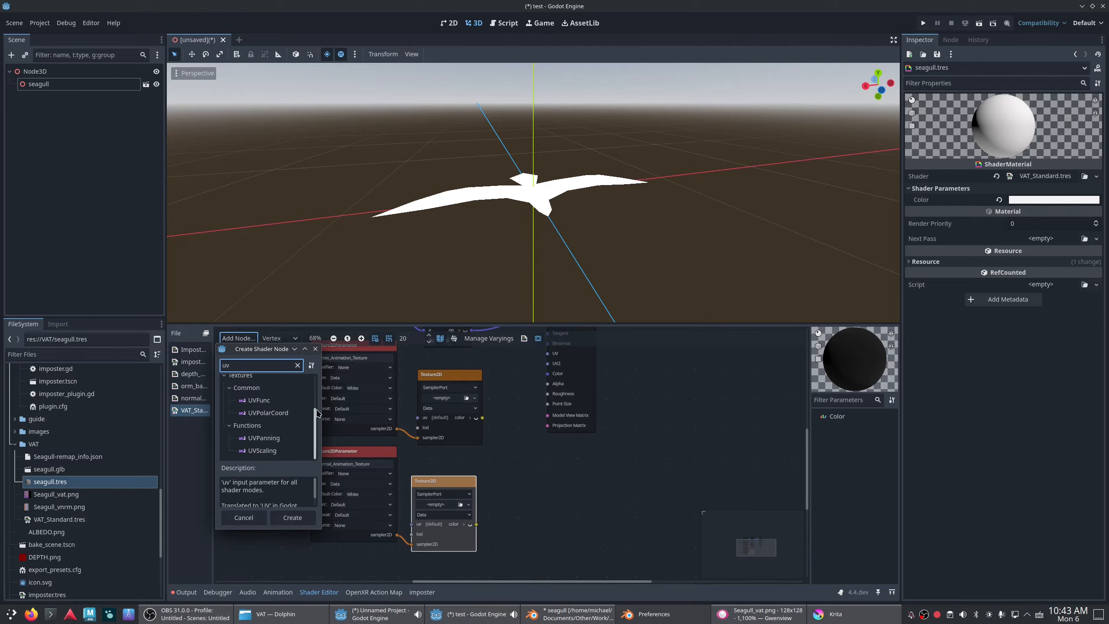
scroll(284, 415, "up", 3)
double_click(257, 414)
left_click_drag(551, 465, 253, 427)
- Make room for the UV2 wiring by moving both texture parameter nodes down and the lower Texture2D node aside
scroll(413, 504, "down", 3)
left_click_drag(358, 435, 430, 556)
left_click(348, 444)
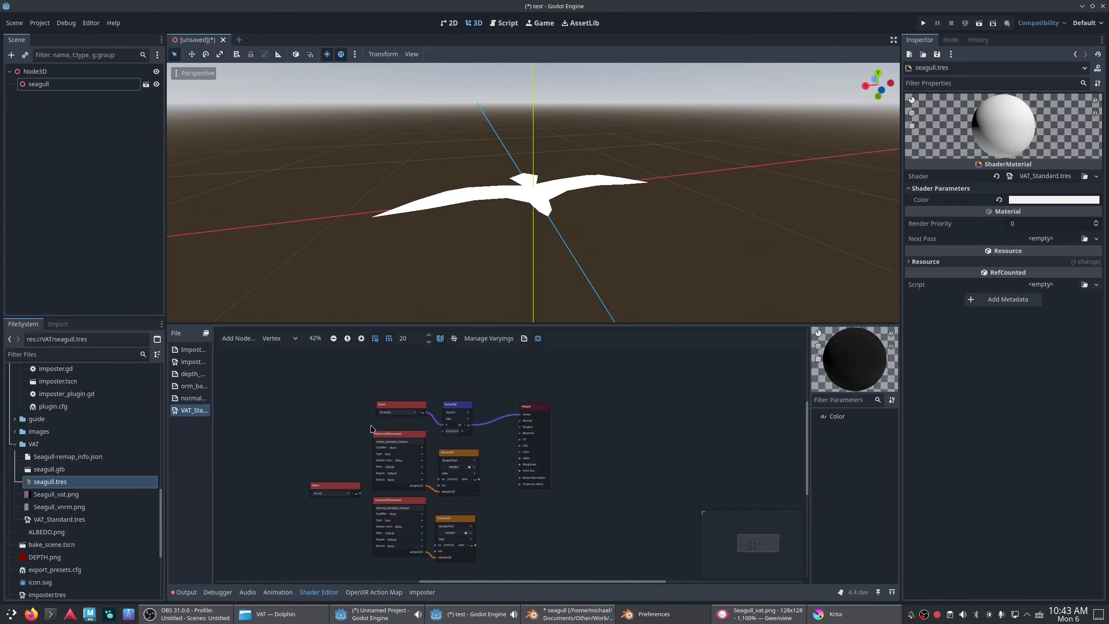
left_click_drag(371, 428, 410, 558)
left_click_drag(457, 522, 471, 525)
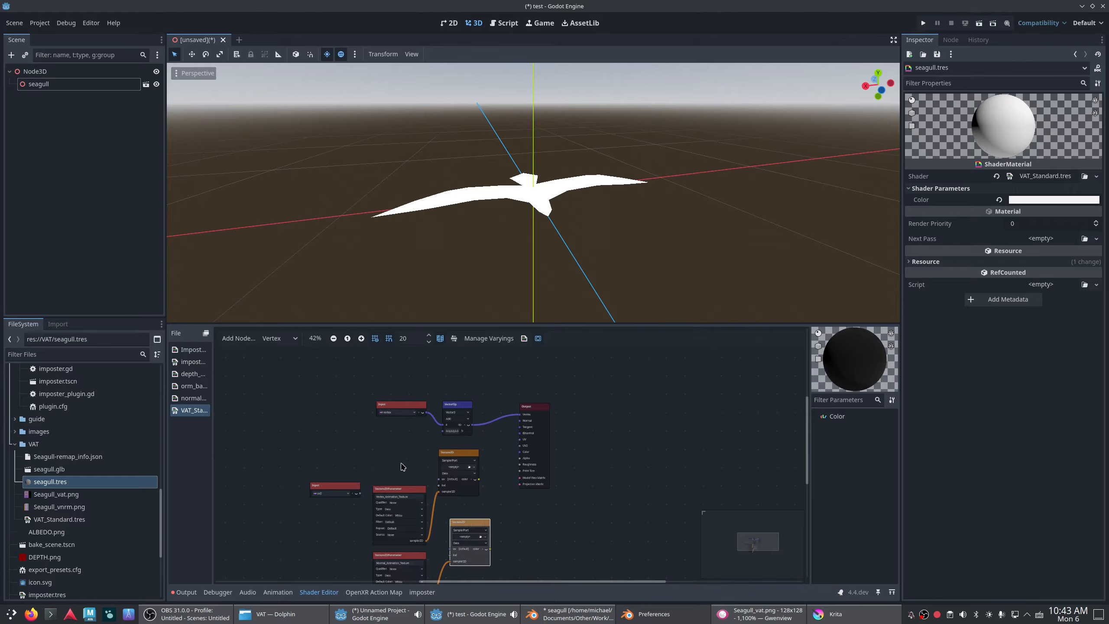
left_click(380, 471)
scroll(344, 476, "up", 2)
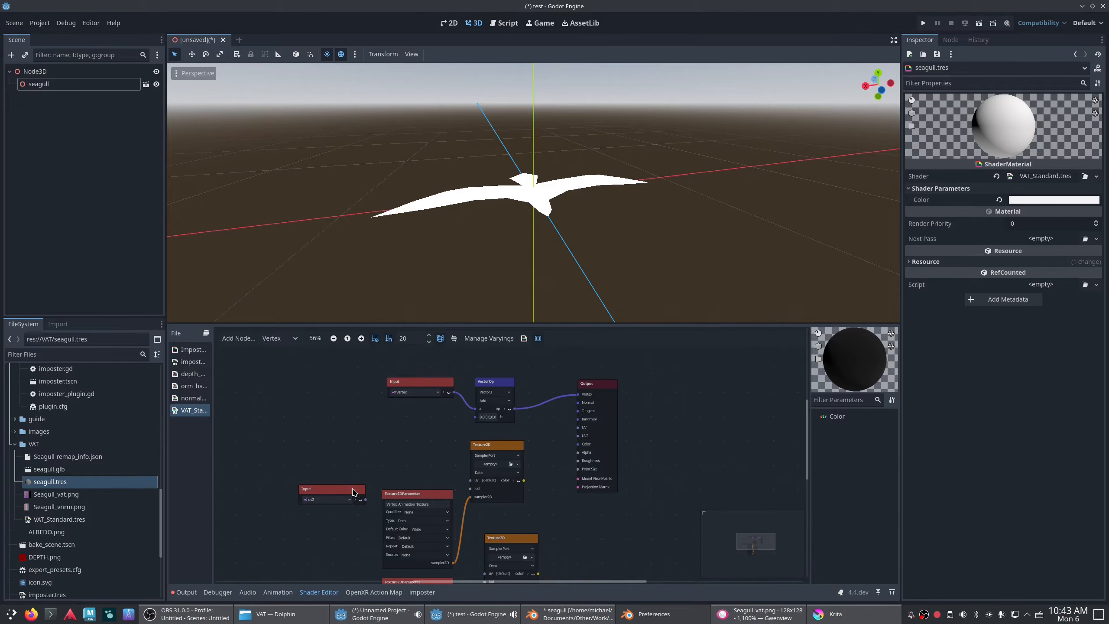
- Connect the UV2 Input node to the uv ports of both Texture2D nodes
left_click_drag(353, 491, 472, 478)
middle_click_drag(525, 530, 502, 482)
left_click_drag(426, 434, 461, 525)
left_click(407, 542)
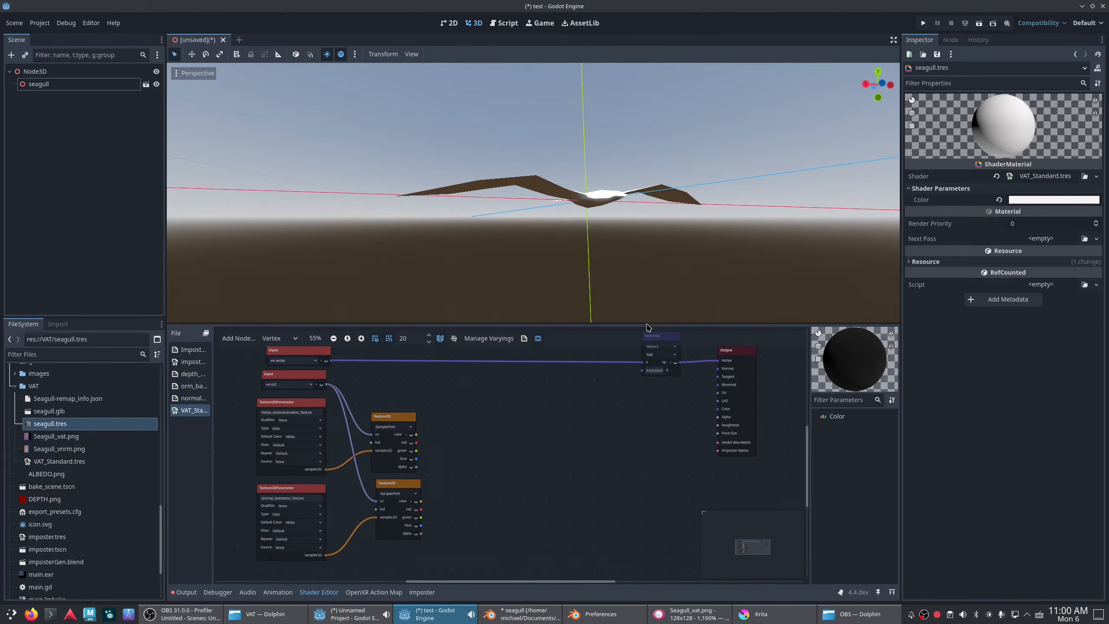
- Enlarge the shader editor area and line up the two Texture2D nodes in one column
left_click_drag(648, 324, 620, 285)
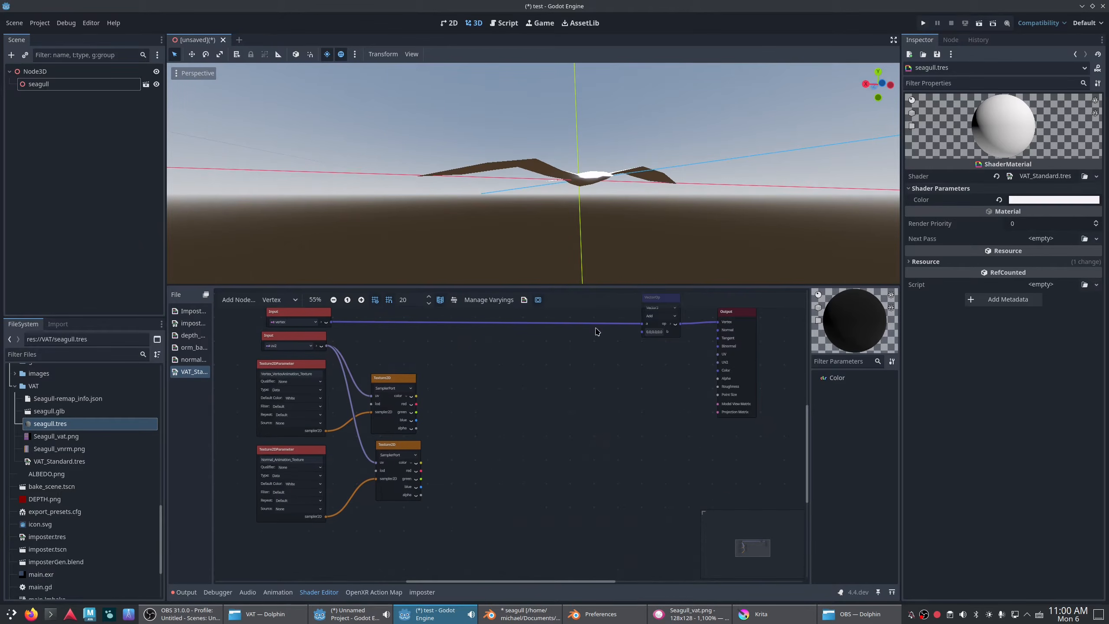
middle_click_drag(596, 329, 619, 354)
scroll(431, 465, "up", 2)
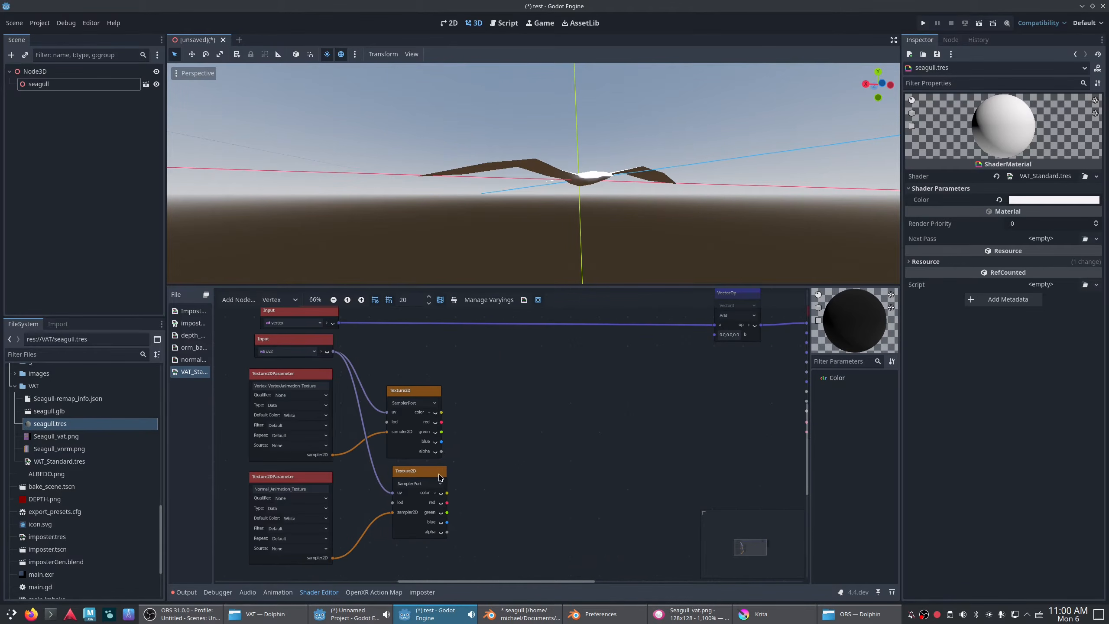
left_click_drag(438, 473, 425, 471)
left_click_drag(421, 390, 416, 391)
left_click(505, 397)
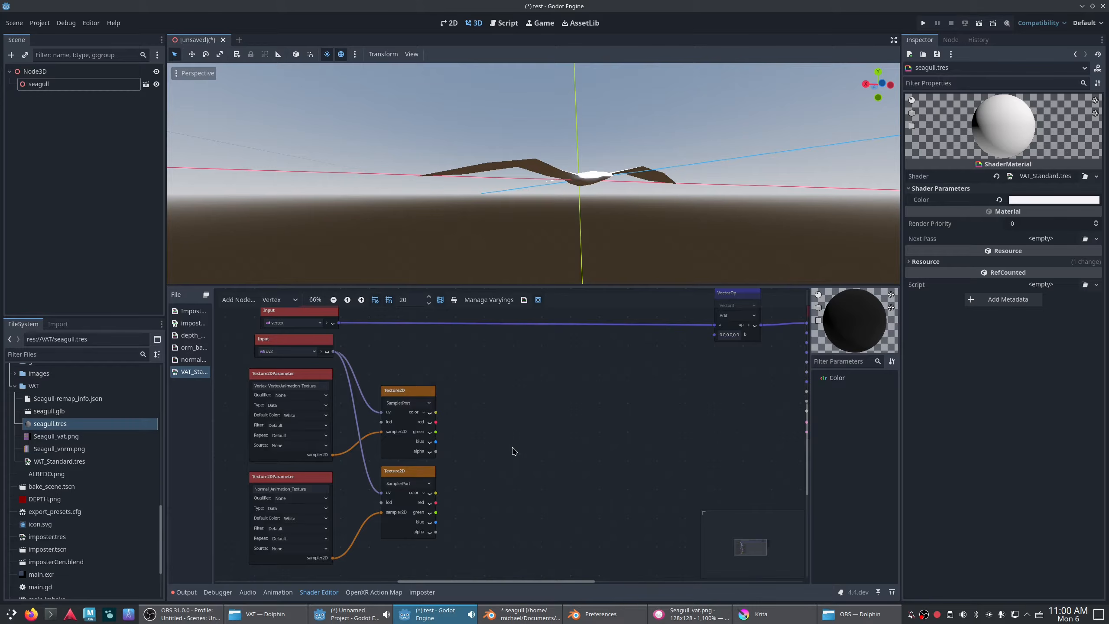
middle_click_drag(572, 420, 520, 424)
scroll(585, 438, "down", 2)
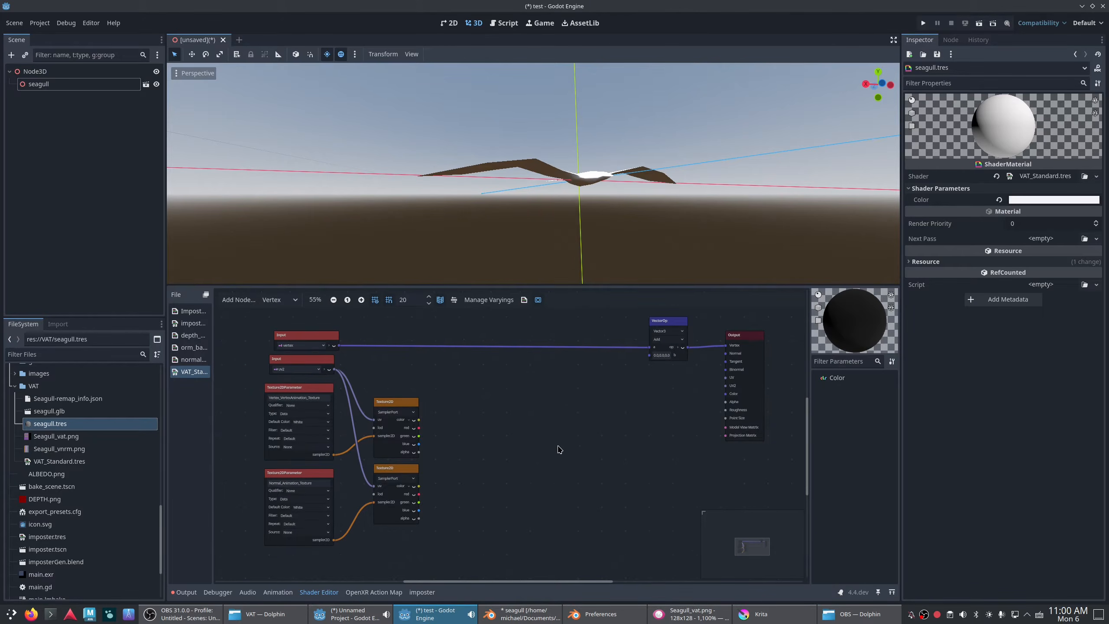
- Switch to Krita and examine the full Seagull_vat.png texture and its upper pixel rows
left_click(746, 616)
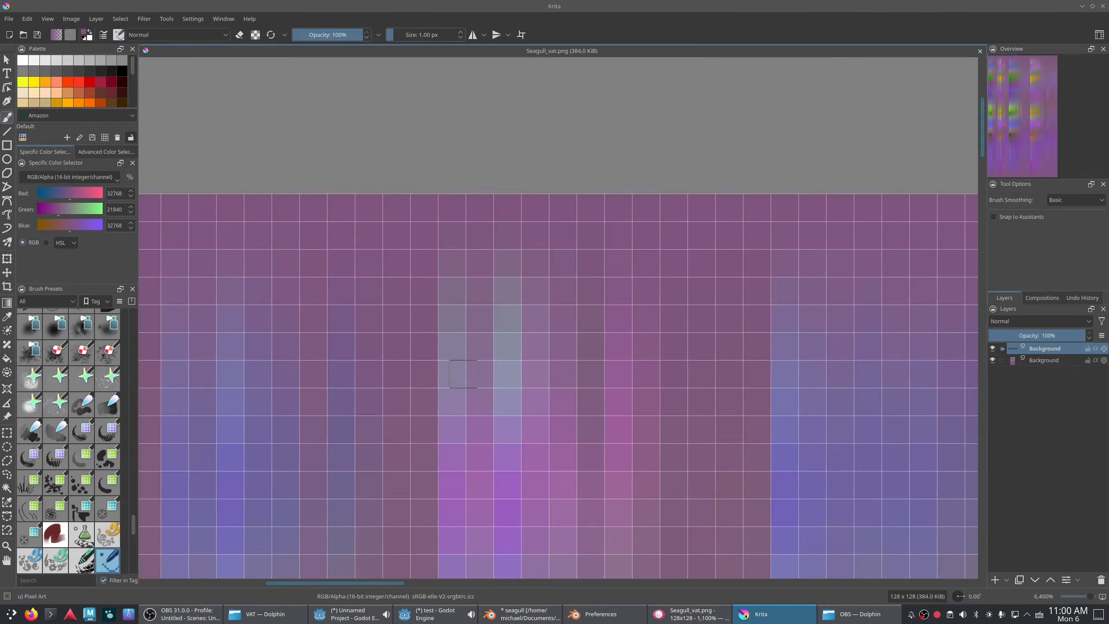
scroll(462, 371, "down", 8)
scroll(450, 394, "up", 2)
middle_click_drag(497, 415, 400, 212)
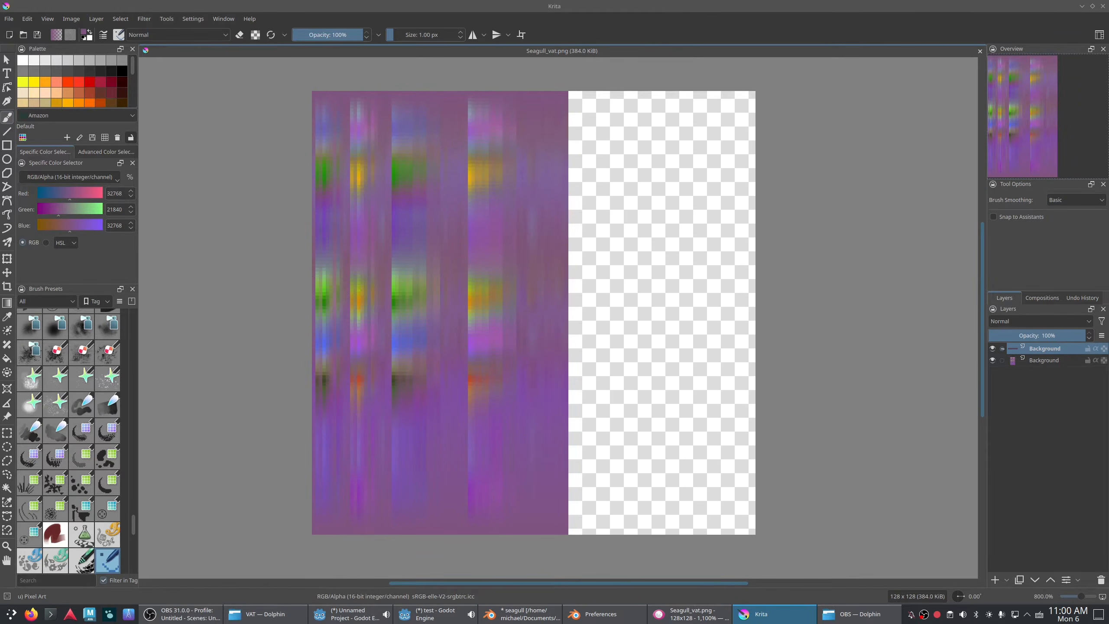
scroll(316, 94, "up", 1)
middle_click_drag(317, 94, 329, 160)
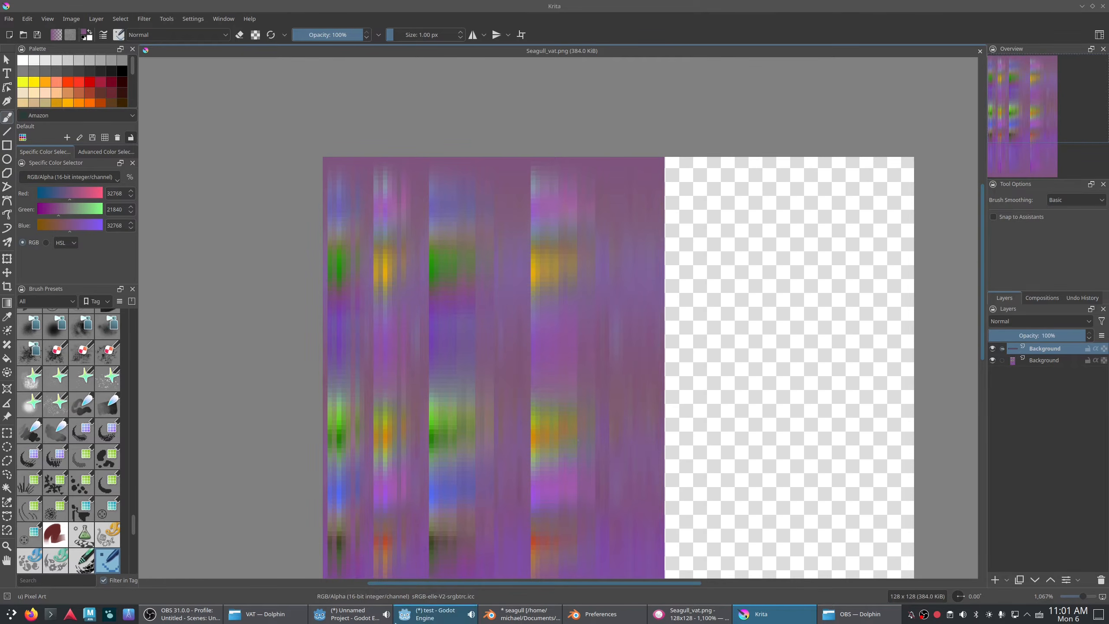
- Switch to Blender and scrub the seagull animation to frame 19 to inspect the wing movement
left_click(490, 615)
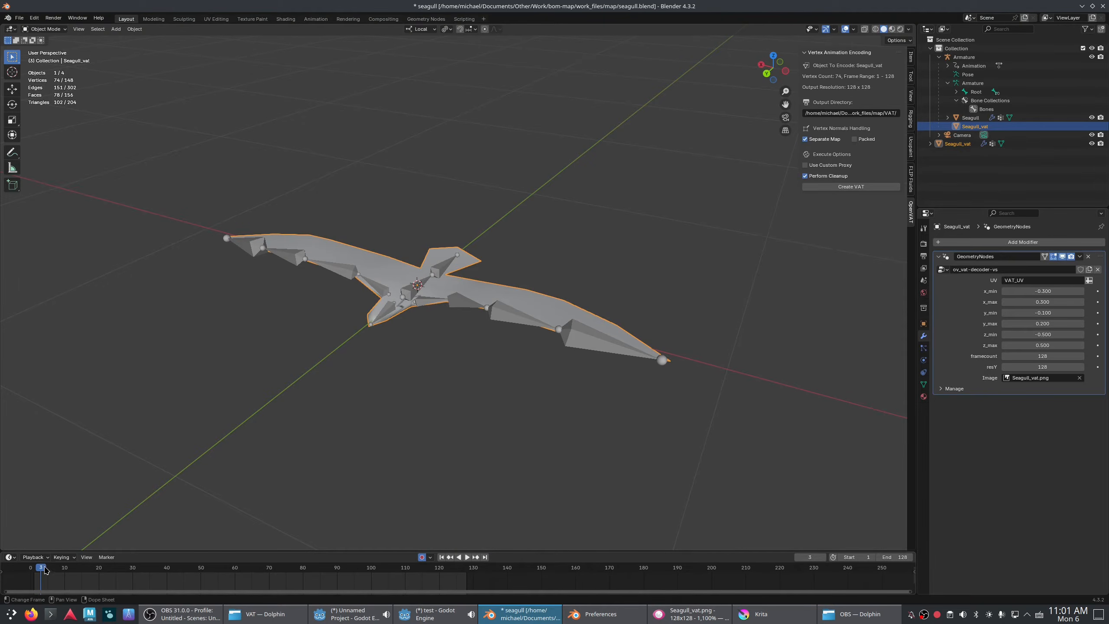
left_click_drag(45, 571, 95, 570)
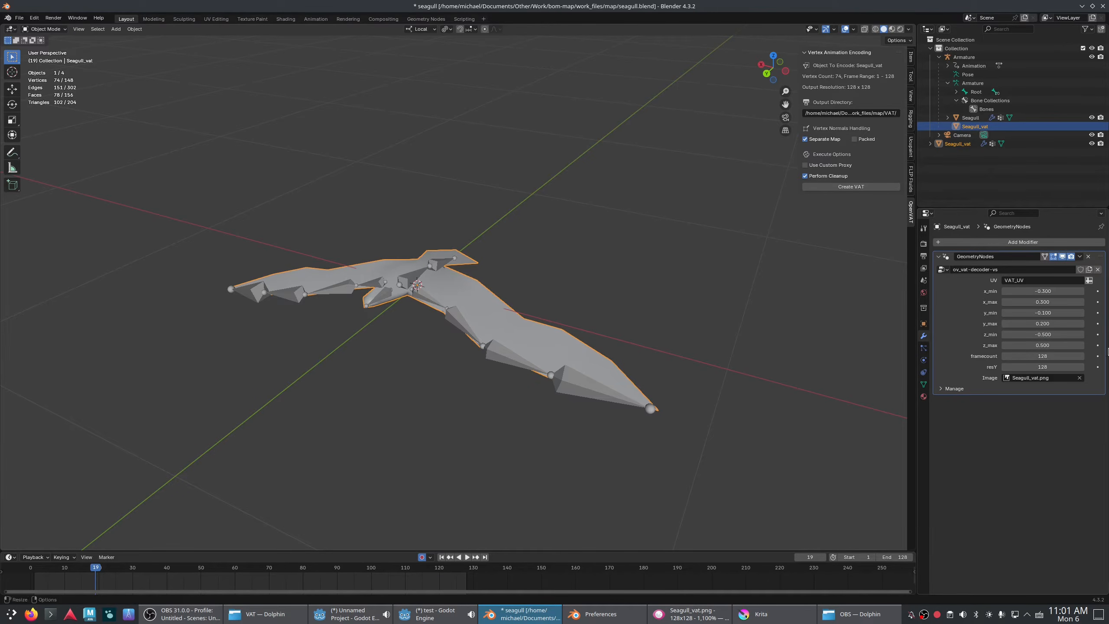
- Switch back to Godot's test project and add a scalar Remap node beside the upper Texture2D node
left_click(432, 614)
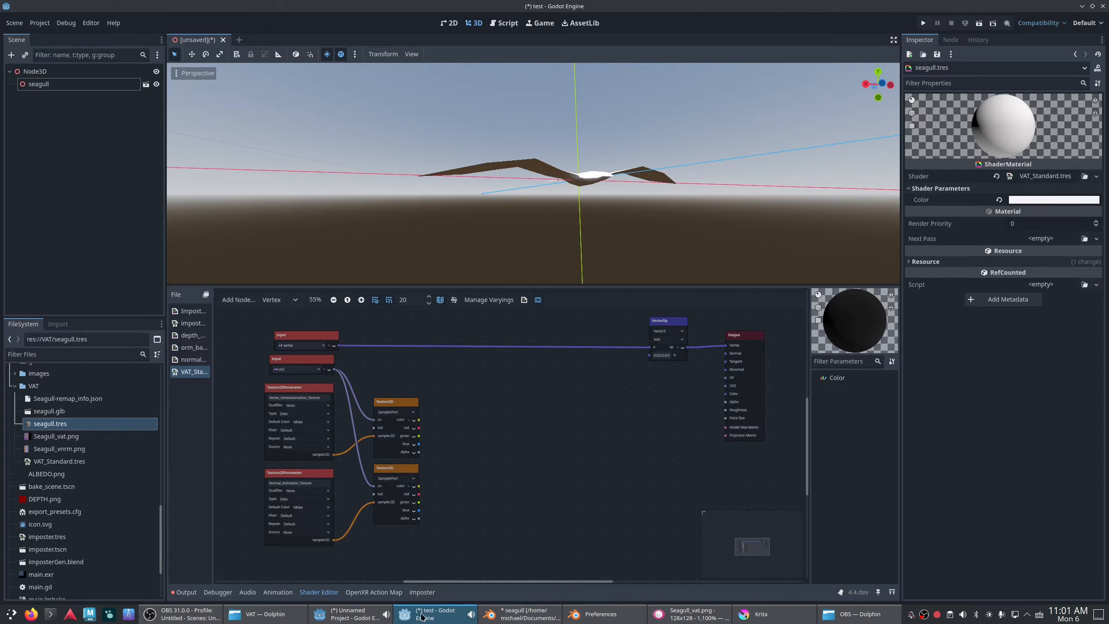
scroll(562, 456, "down", 2)
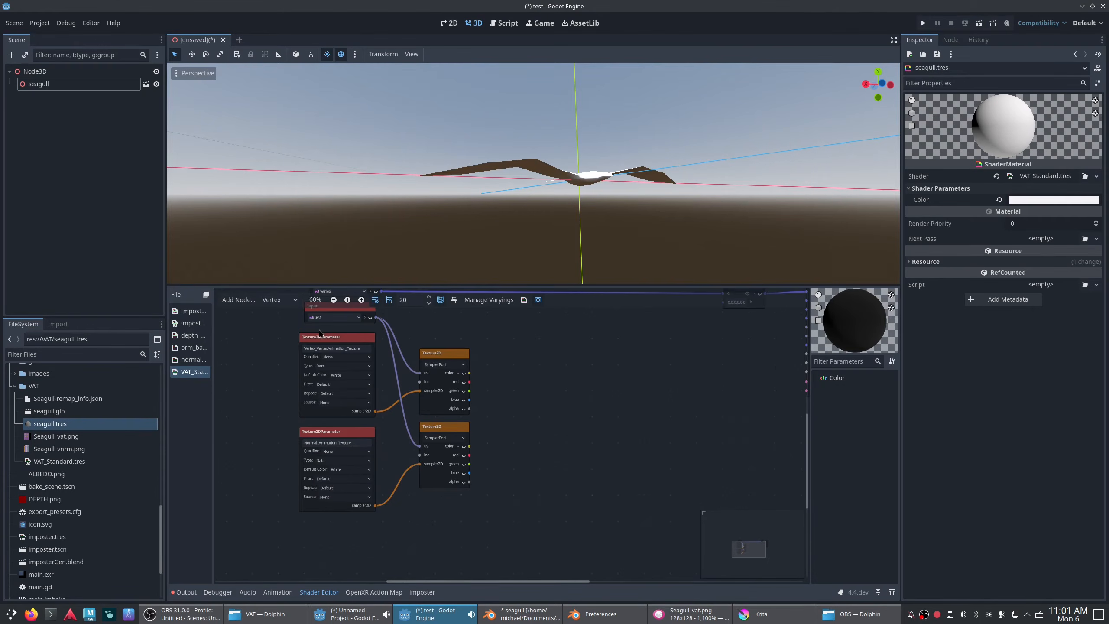
left_click(239, 299)
type("remap")
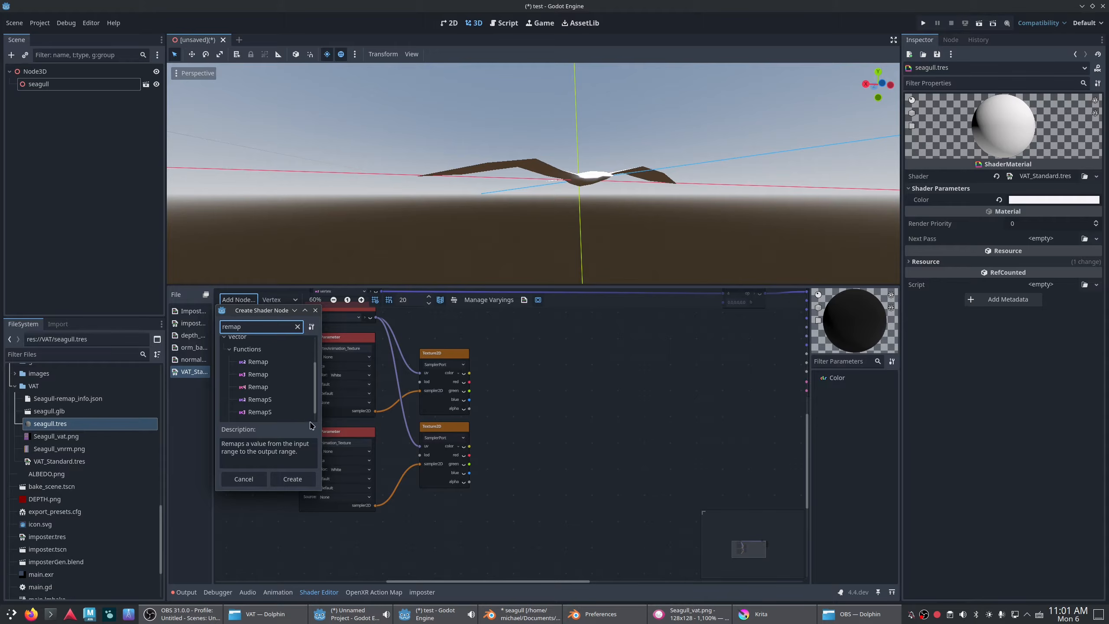
scroll(295, 381, "up", 4)
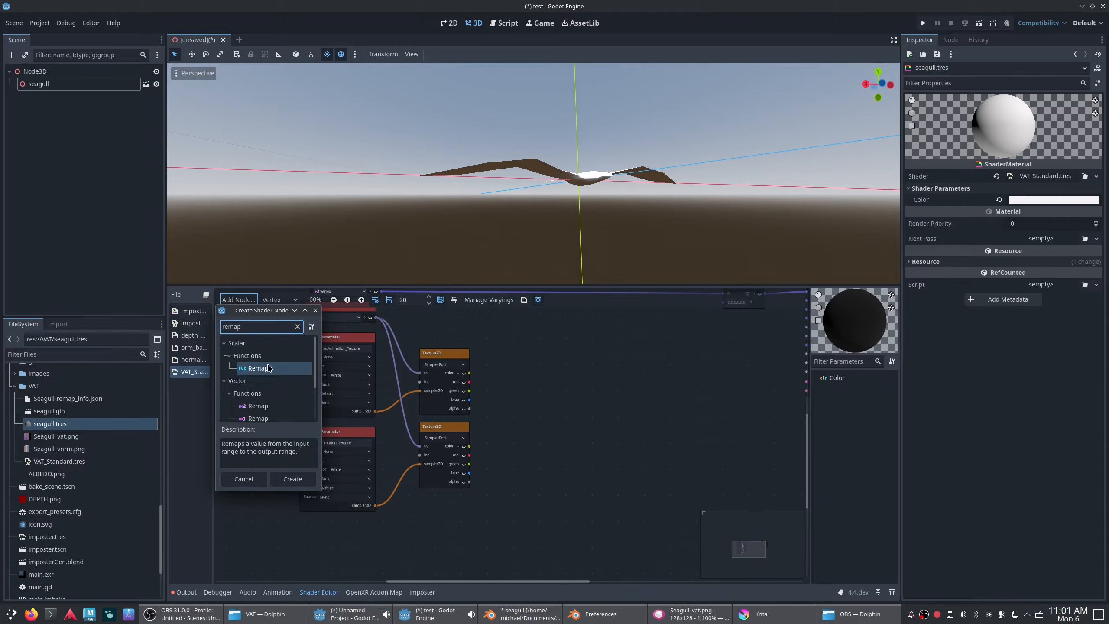
double_click(269, 367)
scroll(586, 446, "up", 4)
middle_click_drag(585, 447, 562, 464)
scroll(562, 468, "down", 3)
left_click_drag(476, 496, 481, 381)
middle_click_drag(439, 405, 470, 416)
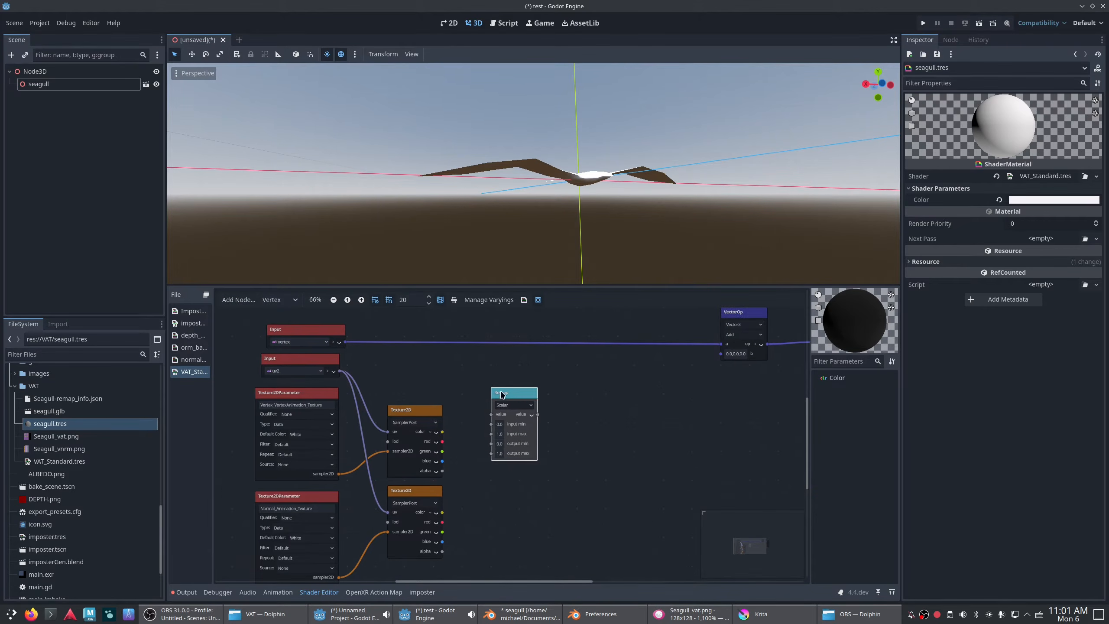
- Add a Vector3Parameter node to the shader graph and name it Min
left_click(235, 300)
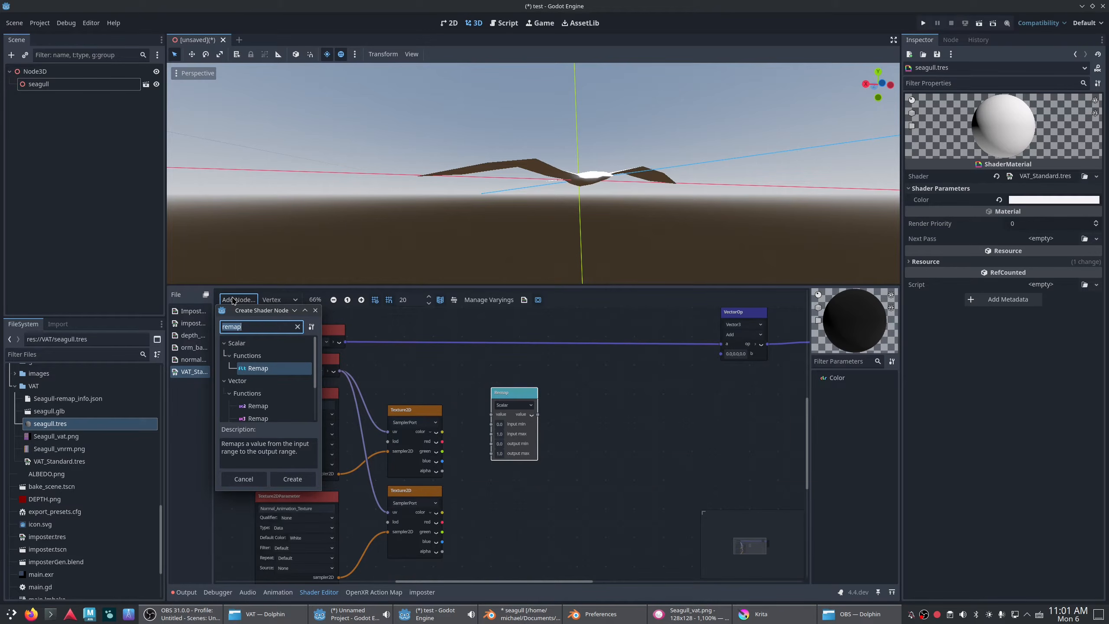
type("vector")
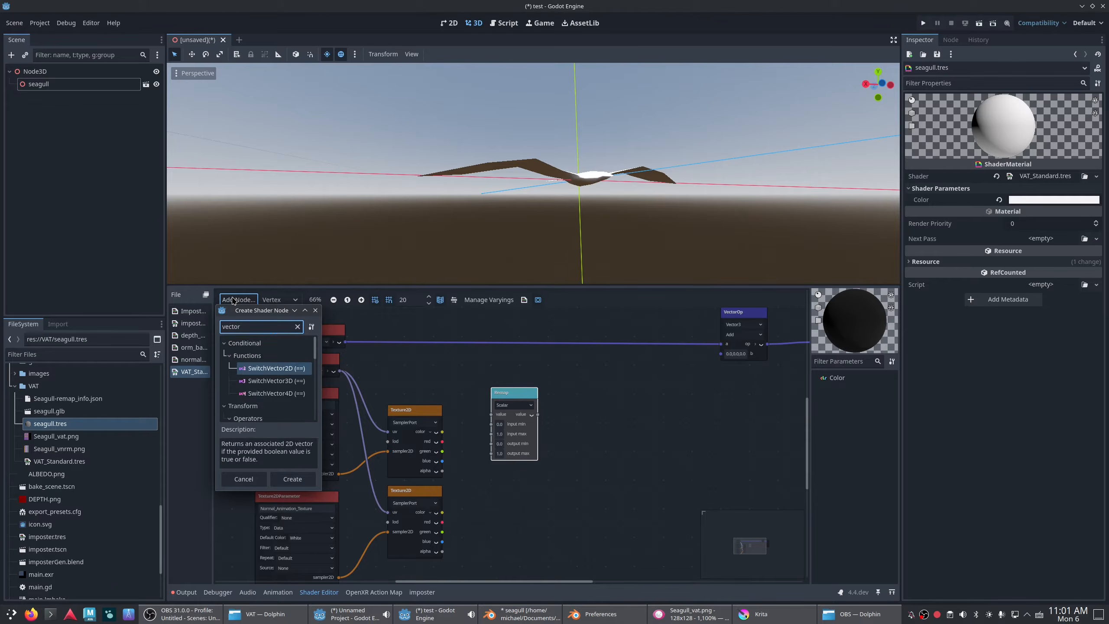
type("3")
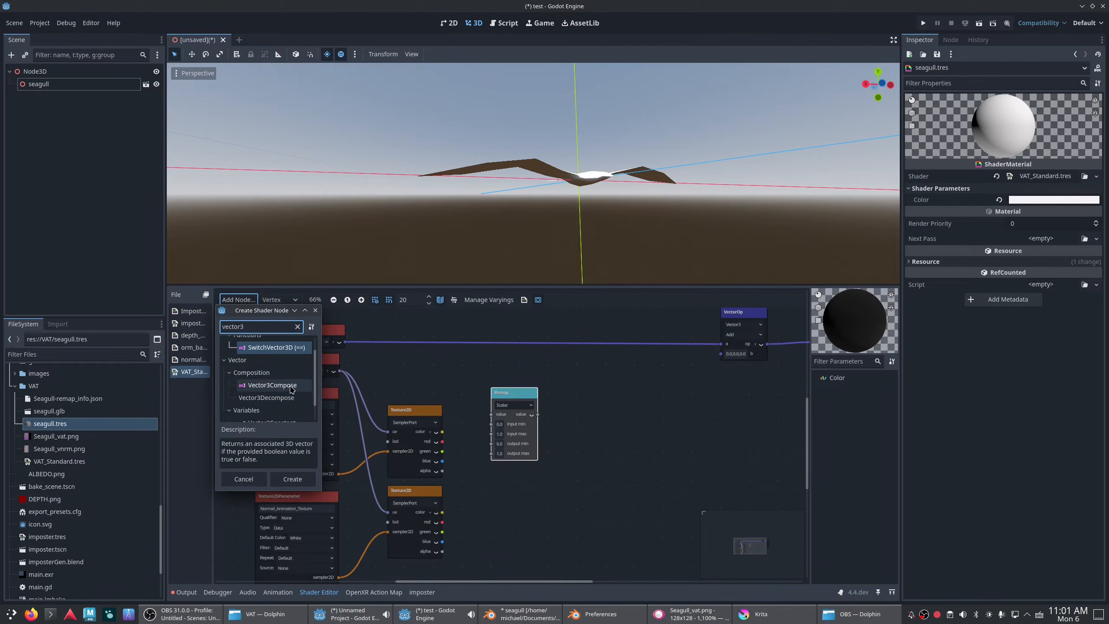
double_click(271, 414)
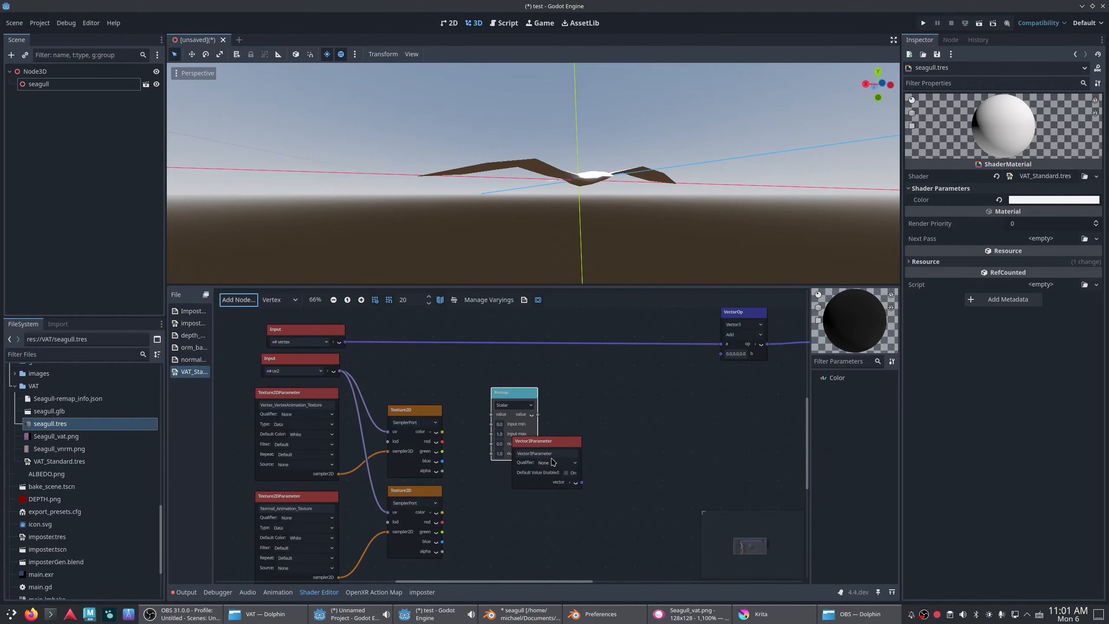
double_click(550, 454)
type("Min")
key("Return")
- Duplicate the Min parameter node, place the copy beneath it and name it Max
left_click(550, 444)
key("ctrl+c")
key("ctrl+v")
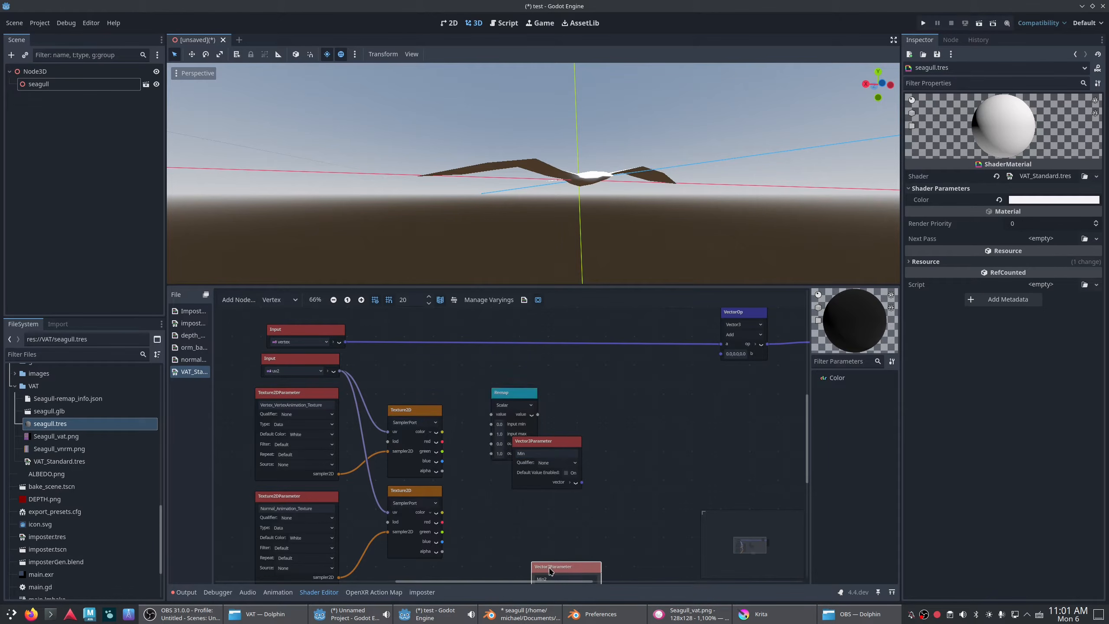
left_click_drag(556, 556, 550, 500)
left_click(541, 512)
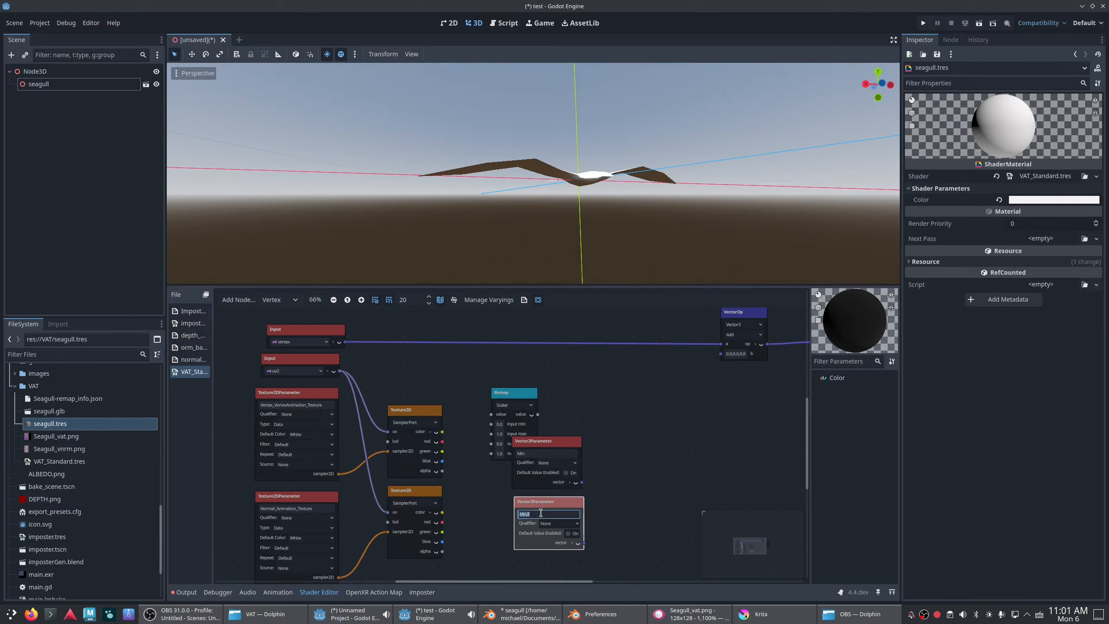
key("Return")
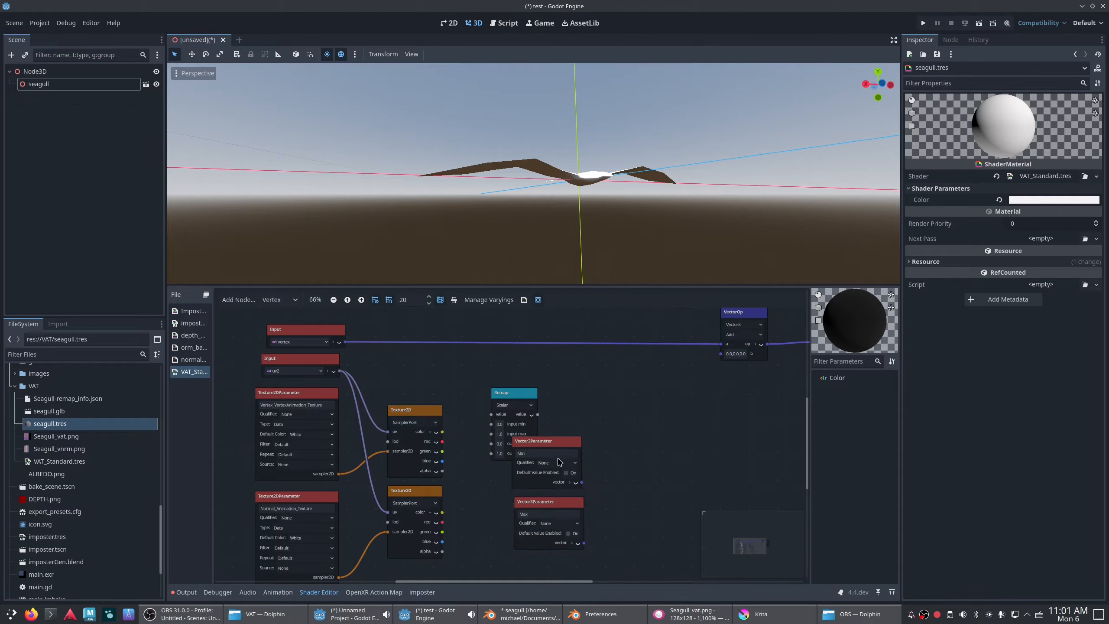
- Open Seagull-remap_info.json for reference and move the Remap node clear of the Min and Max parameters
left_click(68, 398)
double_click(67, 398)
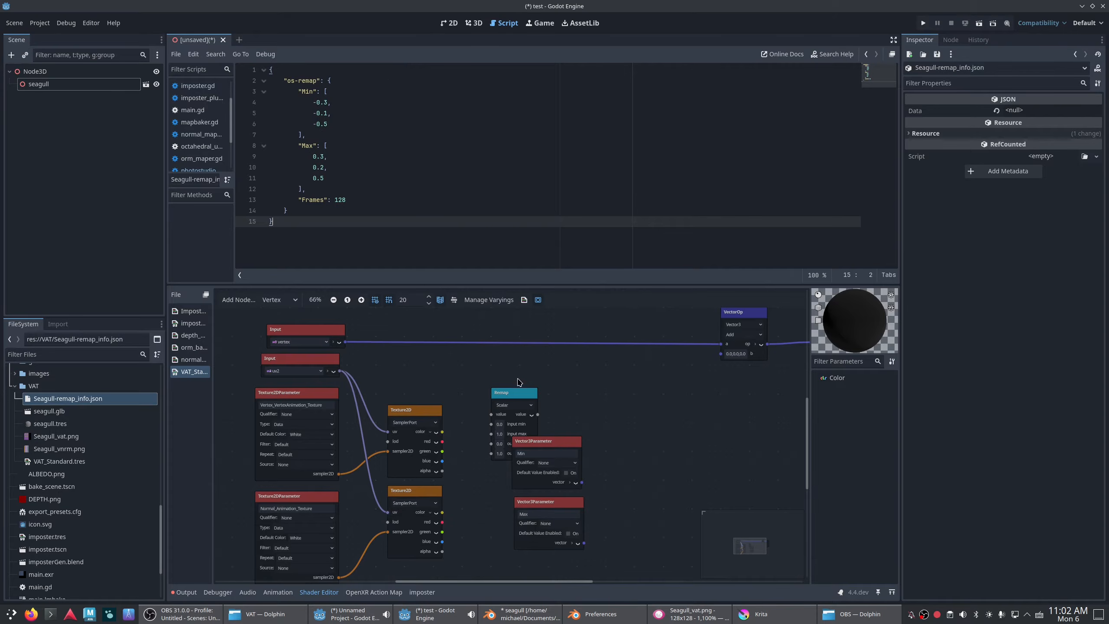
left_click_drag(515, 392, 641, 386)
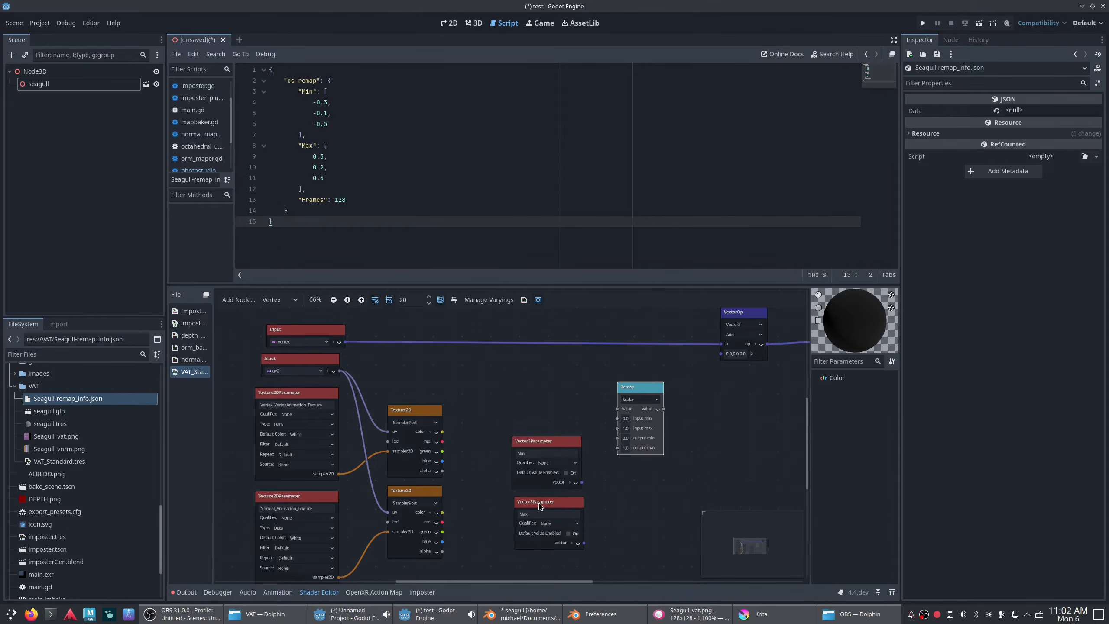
- Move the normal texture parameter and its Texture2D node well below the vertex texture nodes
scroll(541, 507, "down", 2)
scroll(498, 515, "up", 2)
scroll(421, 515, "down", 3)
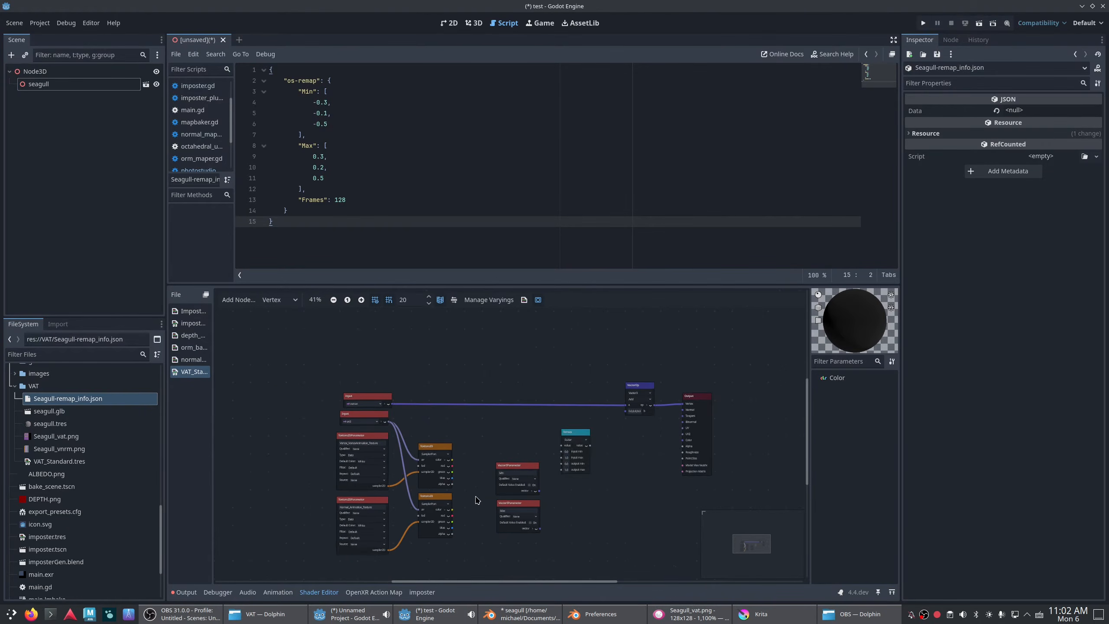
left_click_drag(476, 497, 349, 541)
left_click_drag(433, 496, 431, 564)
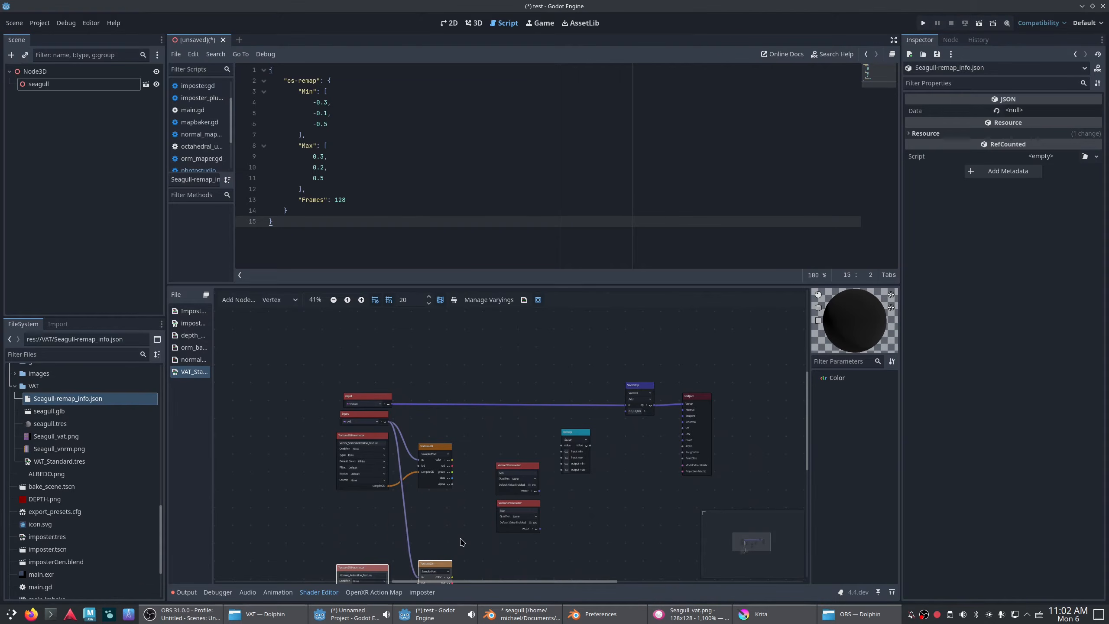
middle_click_drag(463, 551, 463, 473)
left_click_drag(472, 470, 313, 536)
left_click_drag(431, 485, 423, 543)
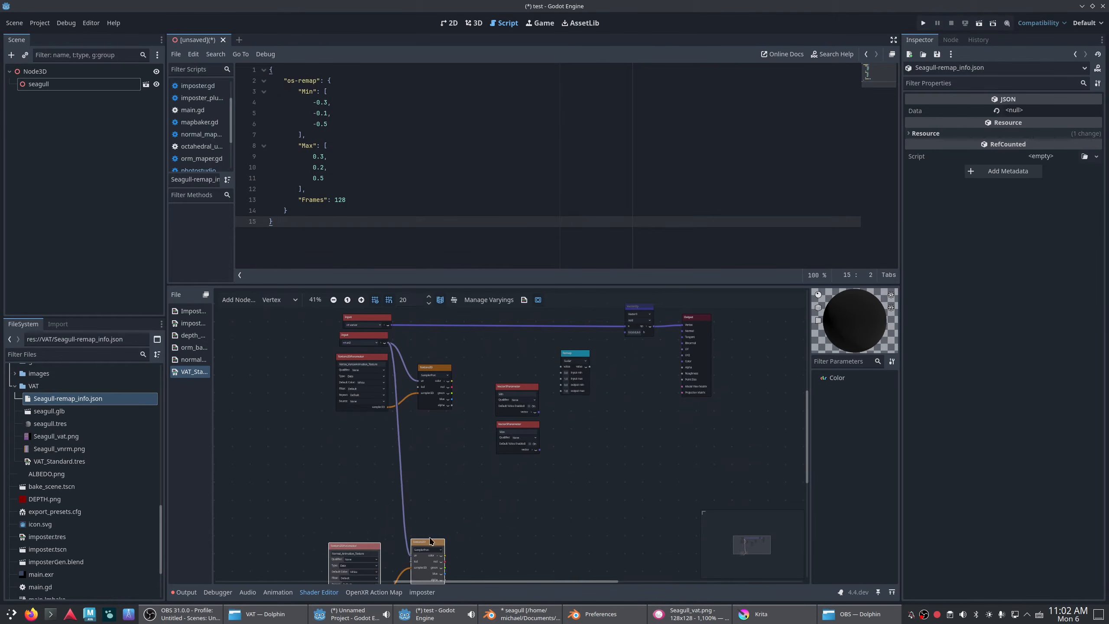
left_click(450, 451)
- Stack the Min and Max parameter nodes directly beneath the vertex Texture2D node
scroll(451, 449, "up", 5)
scroll(448, 391, "up", 1)
middle_click_drag(447, 393, 402, 492)
scroll(484, 457, "up", 3)
left_click_drag(542, 435, 359, 498)
middle_click_drag(550, 526, 551, 445)
left_click_drag(550, 445, 359, 506)
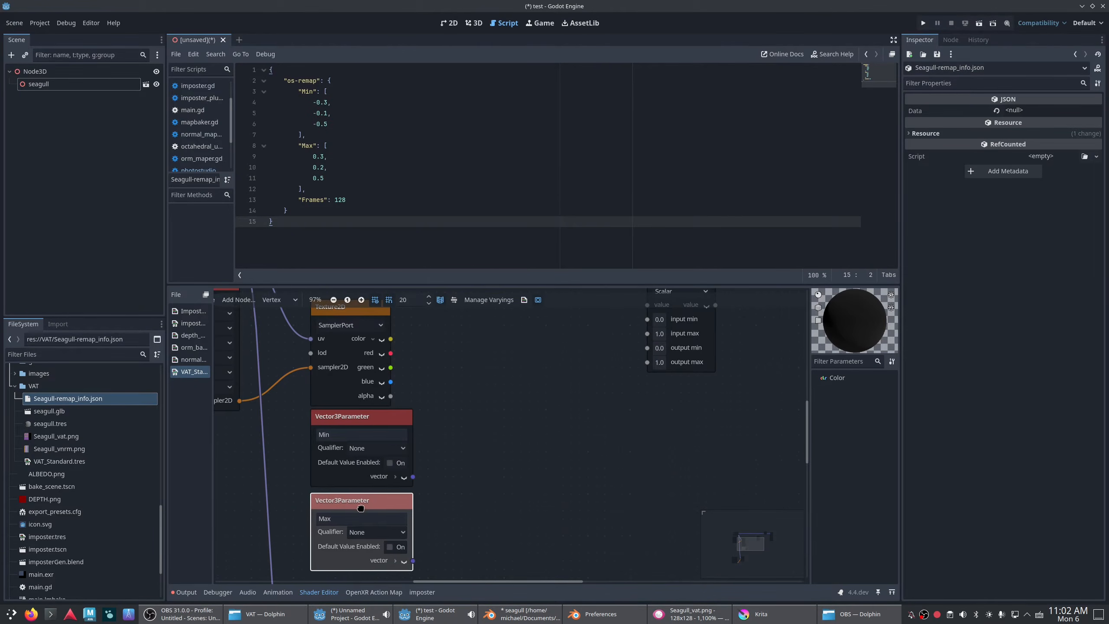
- Bring the Remap node closer, then connect the vertex Texture2D's red to its value and Min's red to its output min
middle_click_drag(575, 457, 590, 521)
scroll(588, 521, "down", 3)
left_click_drag(680, 383, 566, 416)
scroll(459, 452, "up", 4)
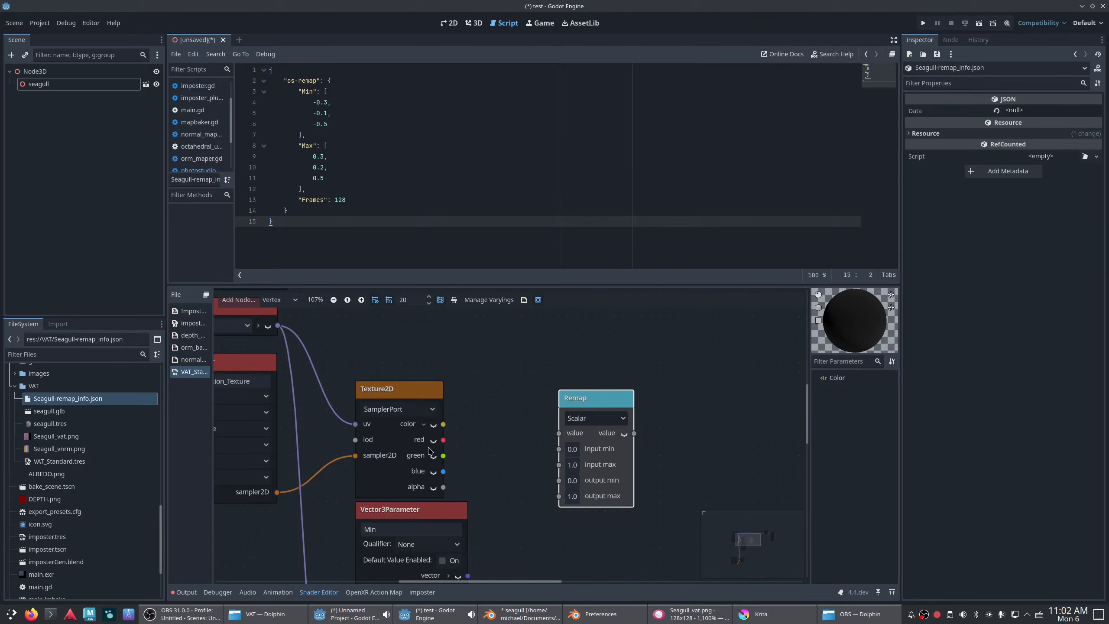
left_click_drag(443, 440, 560, 435)
middle_click_drag(513, 513, 514, 452)
scroll(514, 452, "down", 2)
left_click(466, 506)
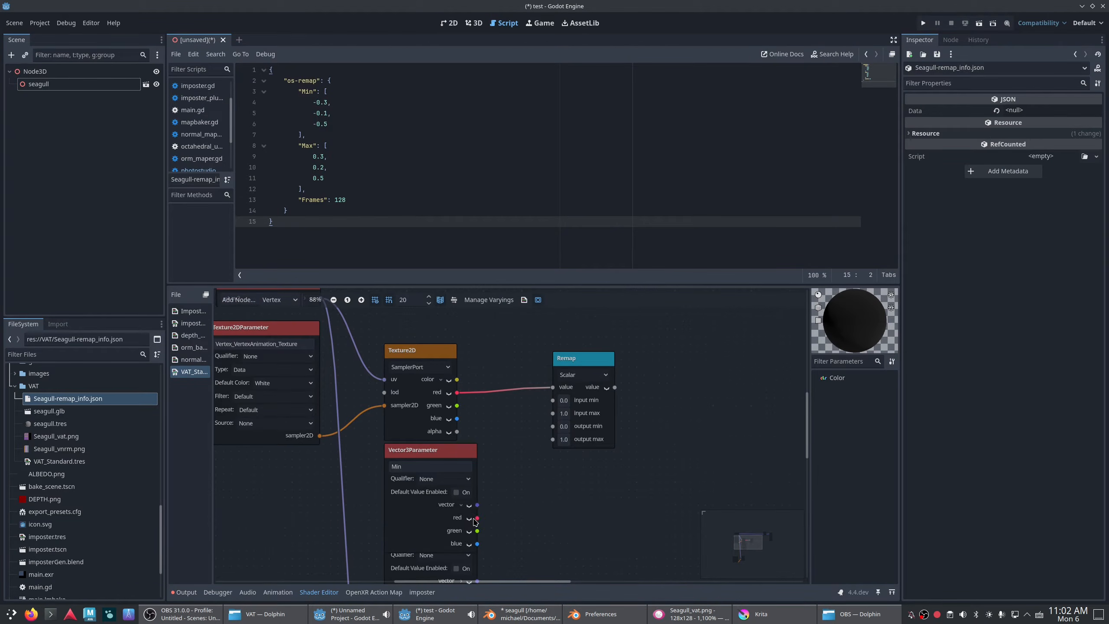
left_click_drag(477, 518, 549, 425)
- Move Max below the expanded Min node, expand Max's vector output and connect its red component to the Remap's output max
middle_click_drag(541, 503, 548, 387)
left_click(431, 467)
left_click_drag(442, 412, 438, 449)
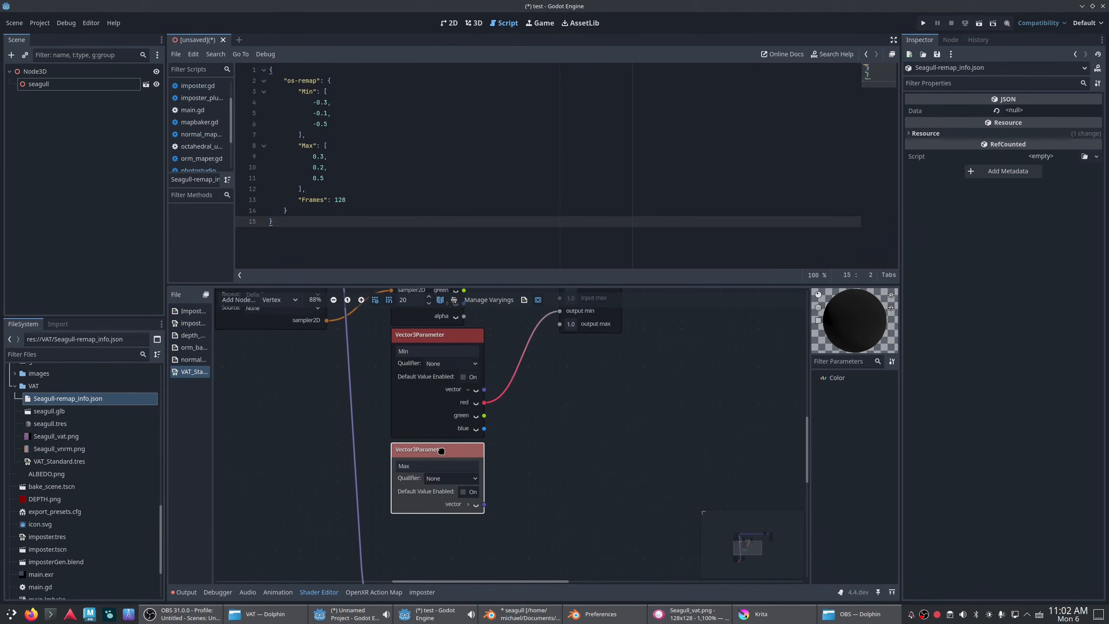
middle_click_drag(563, 415, 558, 489)
middle_click_drag(573, 359, 572, 371)
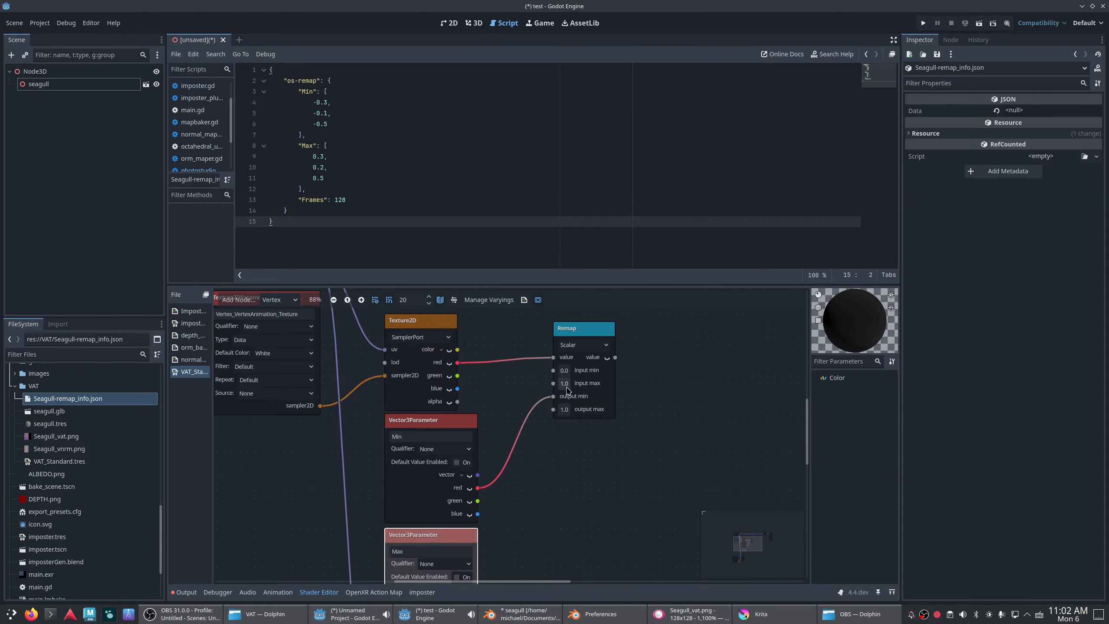
scroll(505, 441, "down", 3)
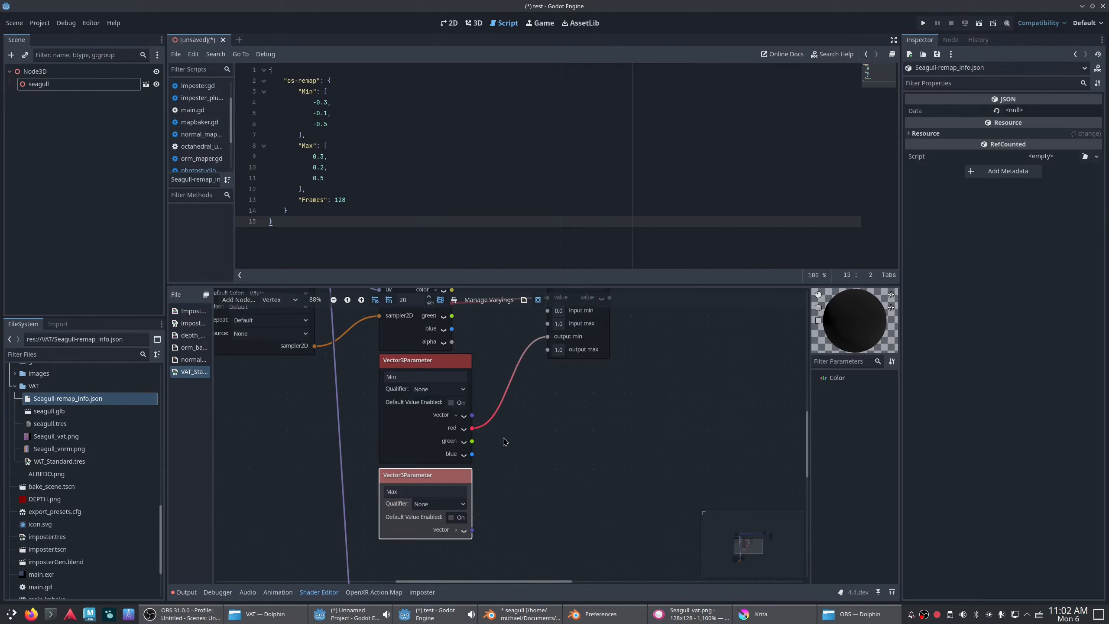
left_click(458, 529)
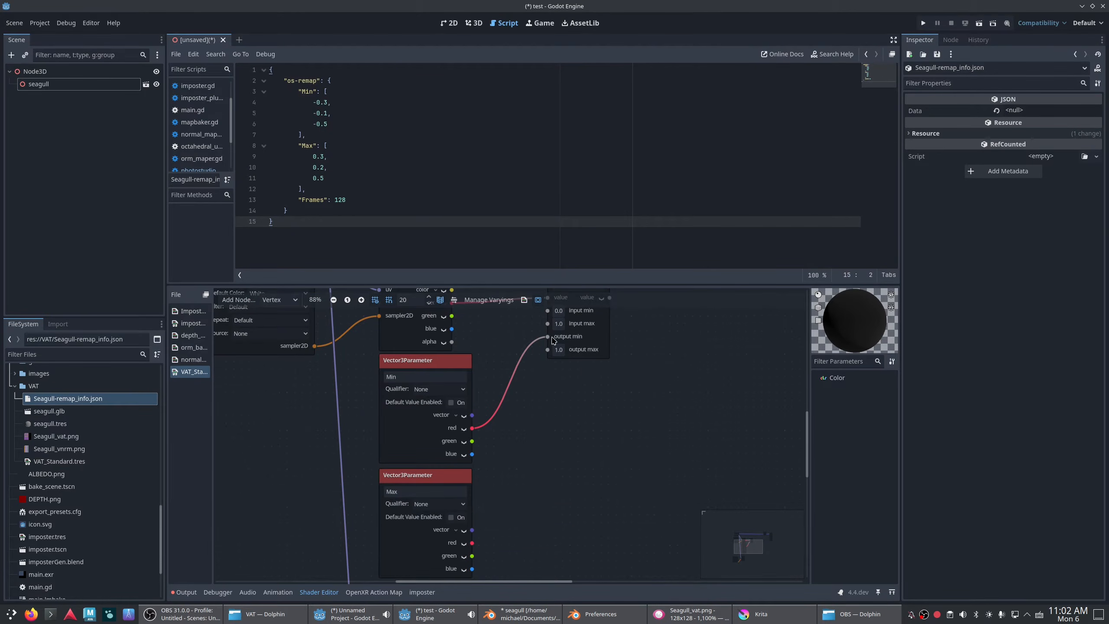
scroll(512, 441, "down", 2)
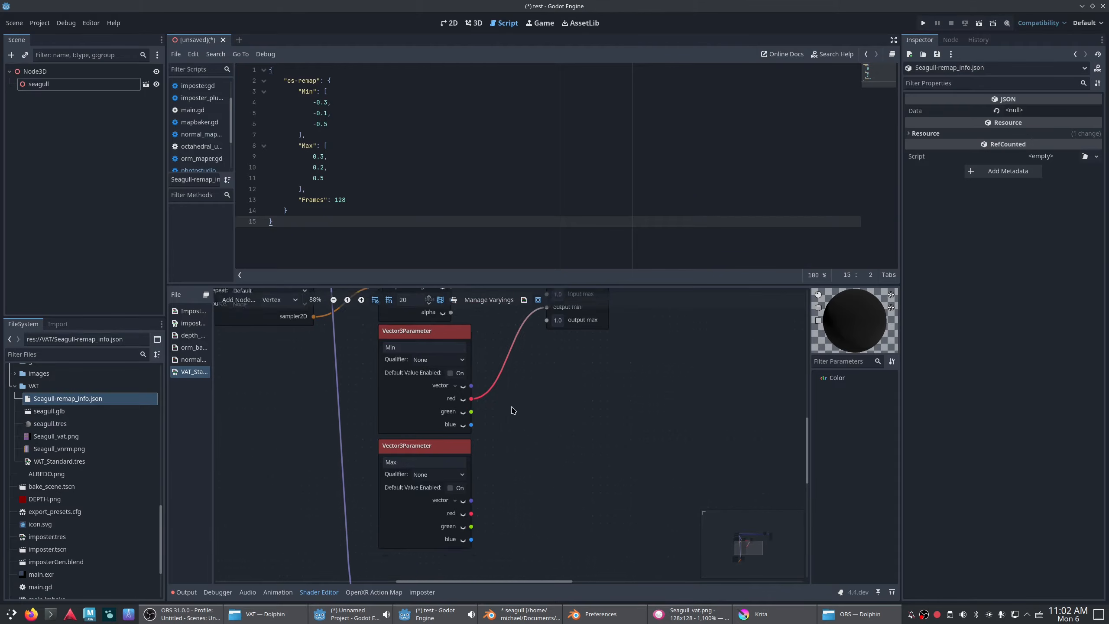
scroll(492, 451, "down", 1, "ctrl")
left_click_drag(473, 491, 536, 331)
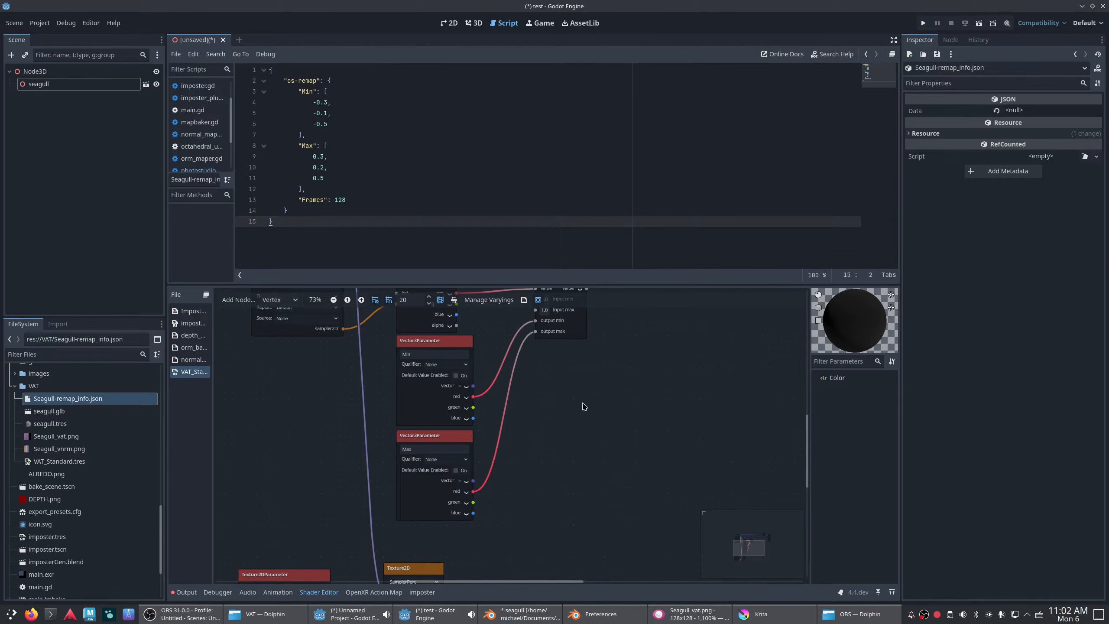
- Duplicate the Remap node below the first and wire green from the vertex Texture2D, Min and Max to value, output min and output max
middle_click_drag(584, 406, 524, 429)
left_click(543, 331)
key("ctrl+v")
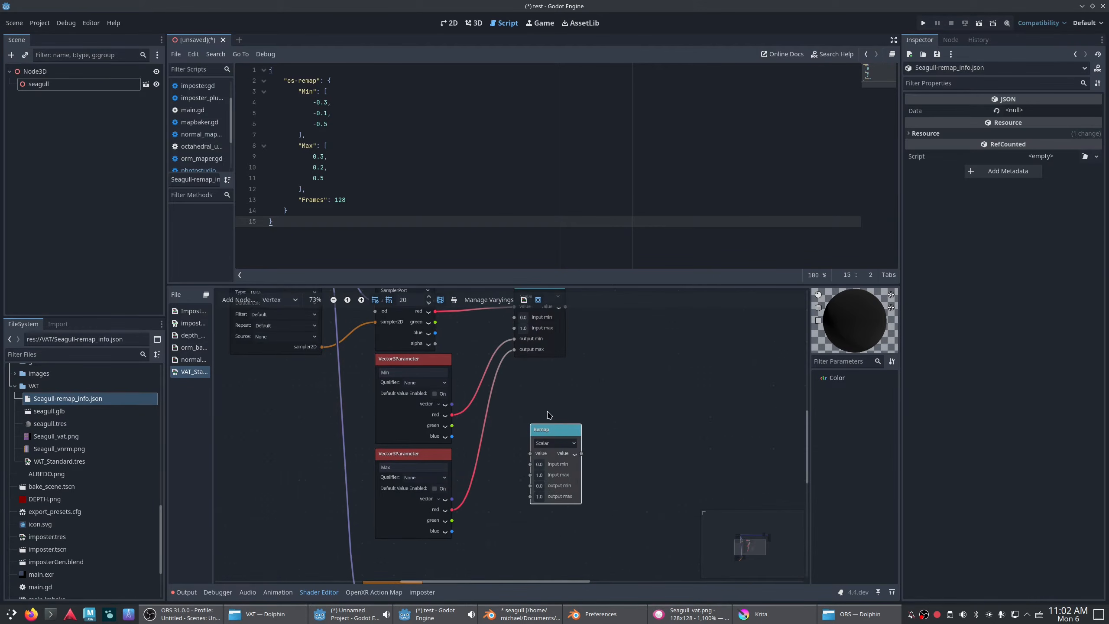
left_click_drag(552, 432, 534, 374)
left_click_drag(436, 322, 514, 395)
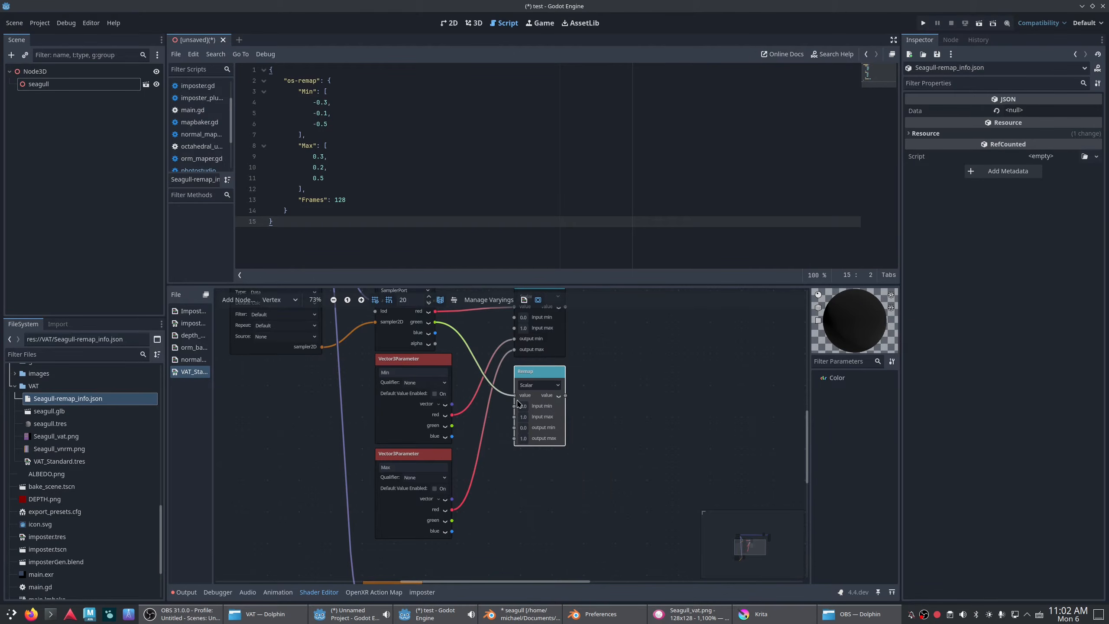
left_click_drag(452, 426, 516, 428)
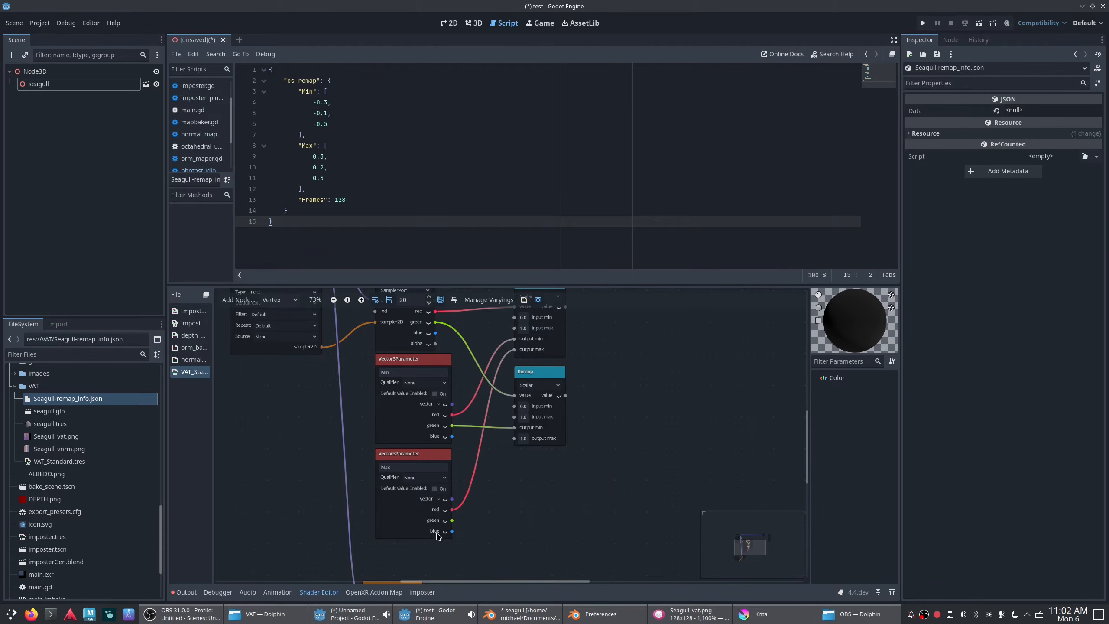
left_click_drag(453, 522, 517, 449)
- Add a third Remap node below and wire blue from the vertex Texture2D, Min and Max to value, output min and output max
left_click(544, 374)
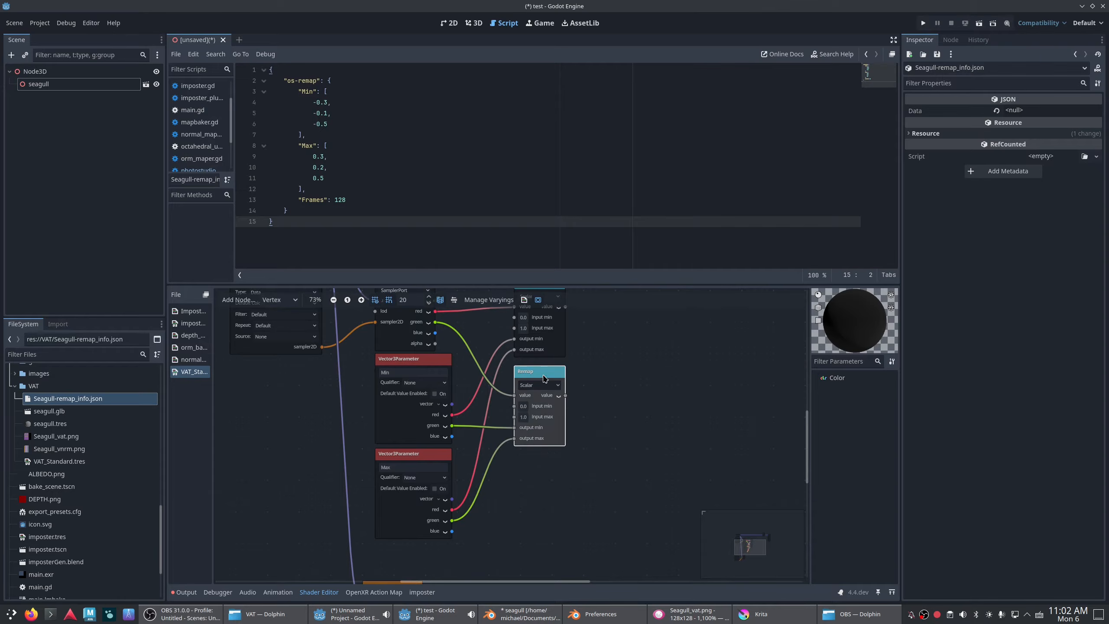
key("ctrl+c")
key("ctrl+v")
left_click_drag(553, 516, 541, 455)
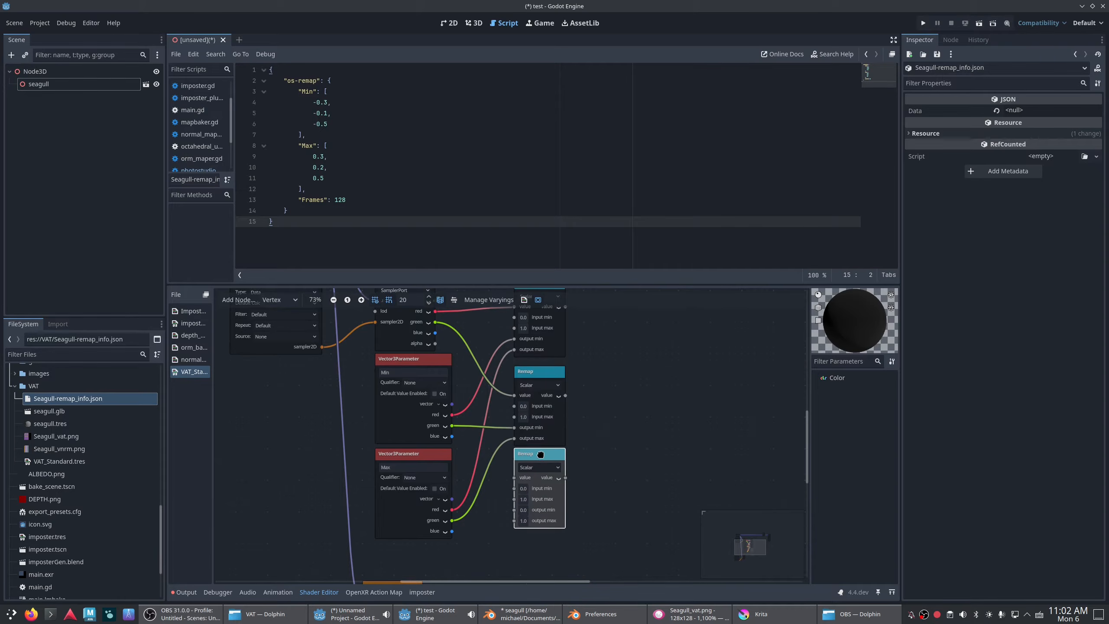
left_click_drag(436, 332, 516, 478)
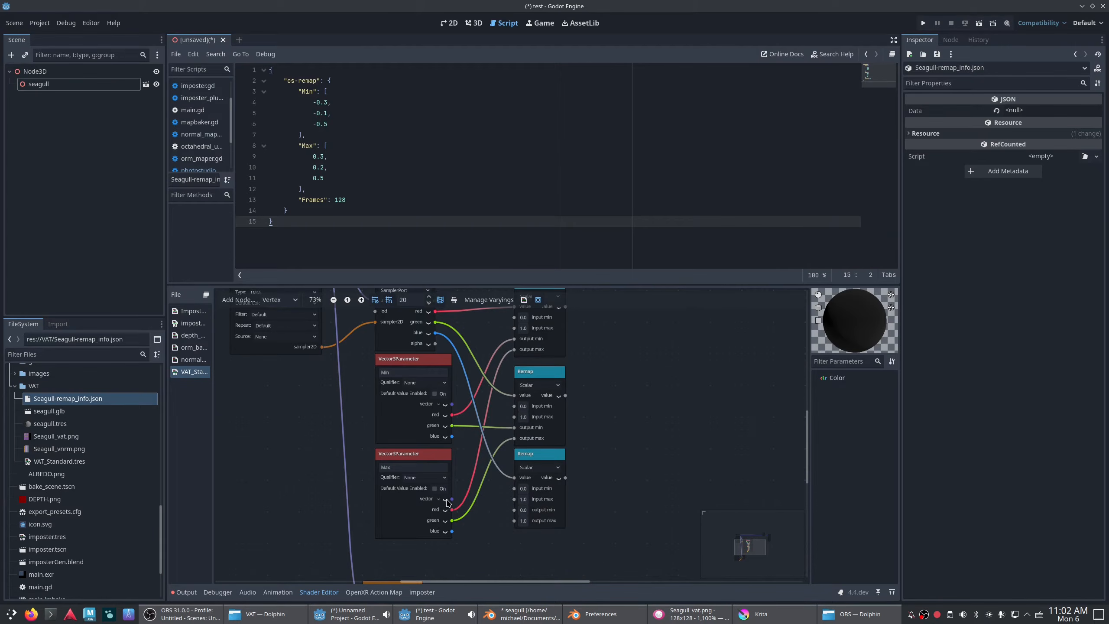
left_click_drag(452, 531, 515, 488)
left_click_drag(452, 436, 514, 521)
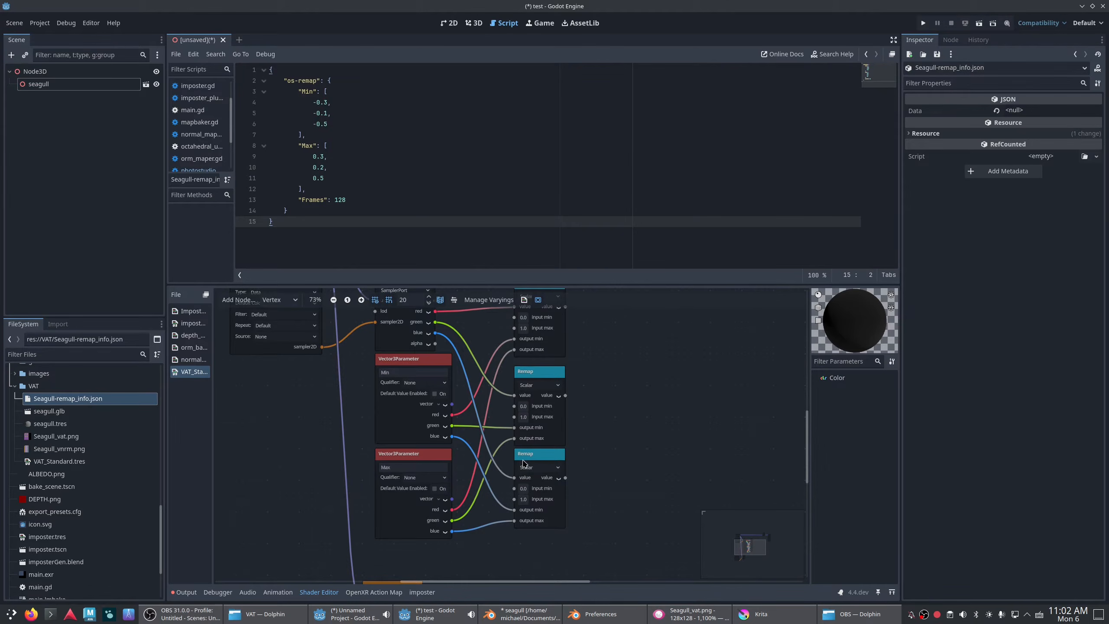
- Add a Vector3 VectorCompose node beside the three Remap nodes, leaving room for their connections
scroll(607, 432, "up", 2)
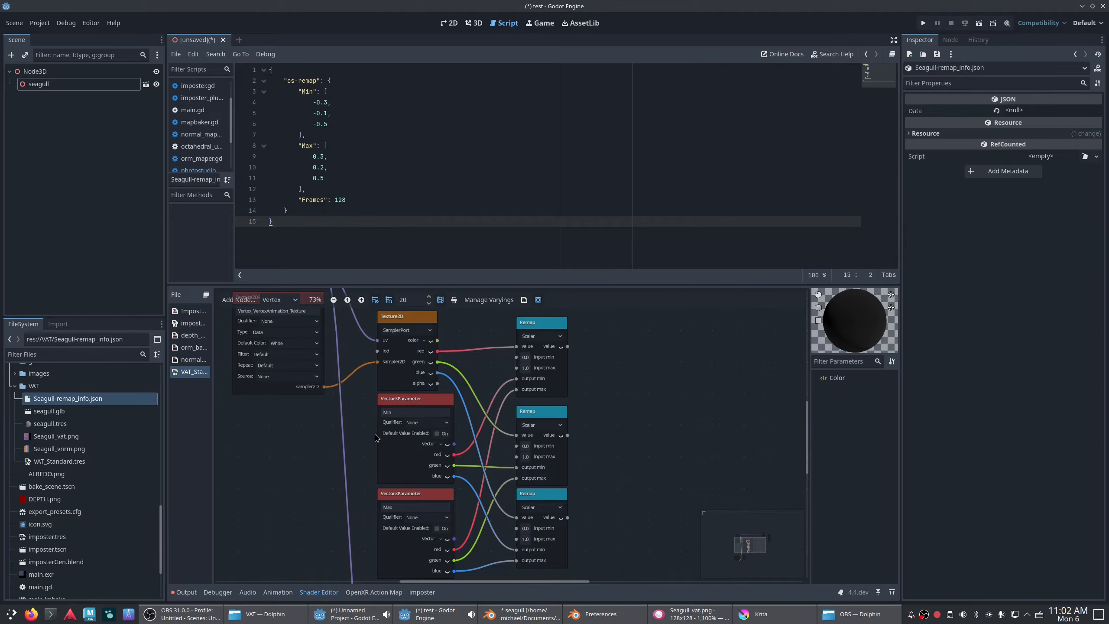
left_click(398, 466)
scroll(558, 386, "down", 5)
middle_click_drag(567, 365, 550, 379)
scroll(551, 382, "up", 4)
left_click(569, 404)
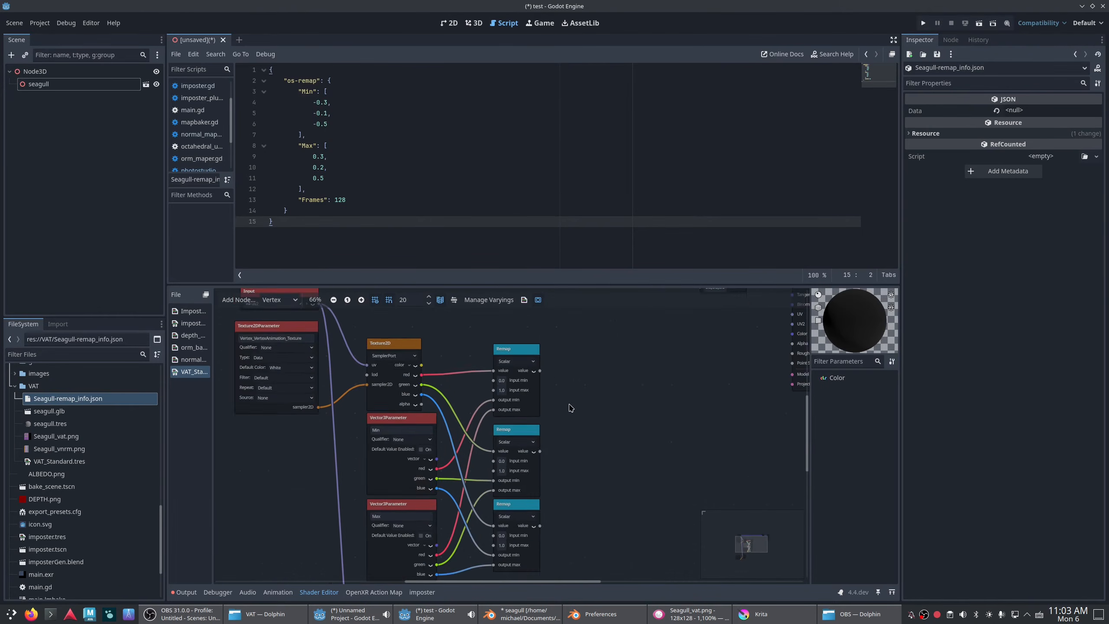
scroll(564, 413, "up", 2)
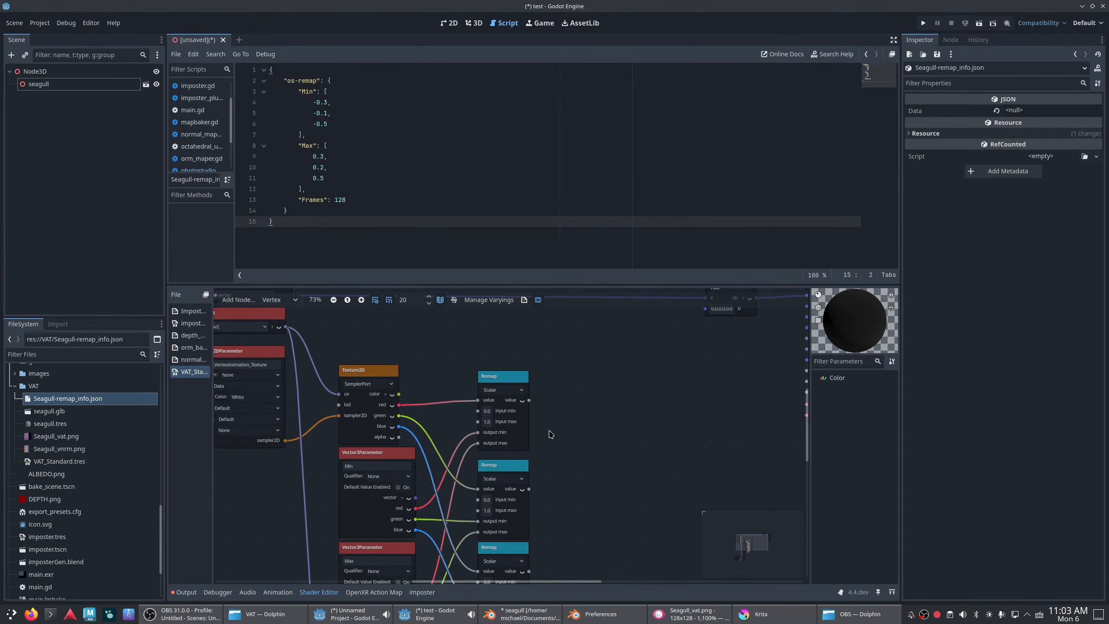
left_click(236, 301)
type("vector")
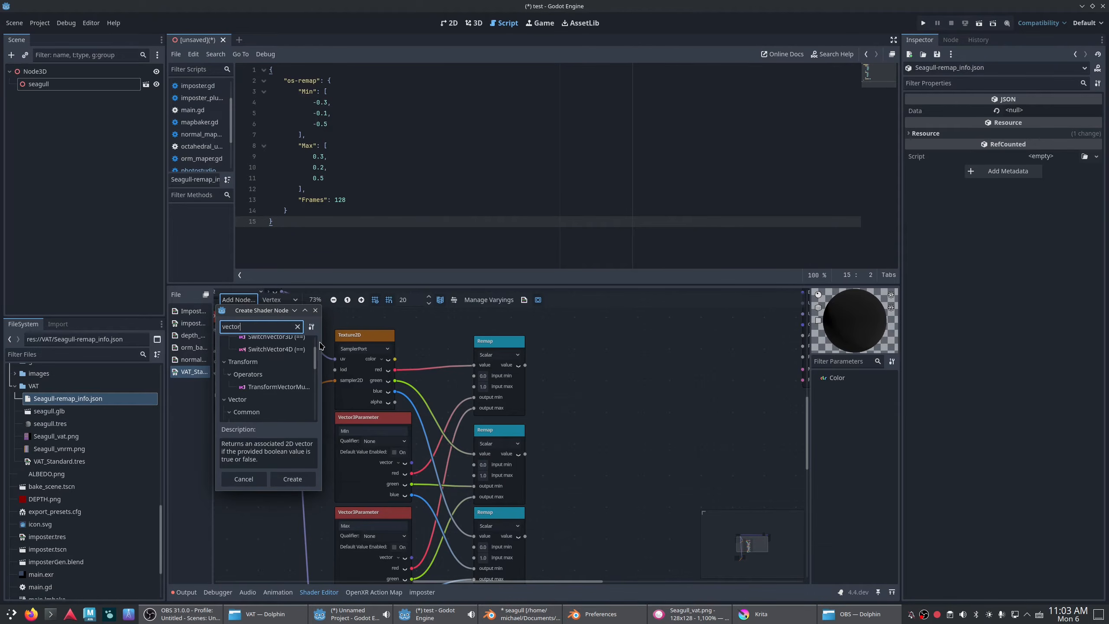
scroll(310, 348, "down", 9)
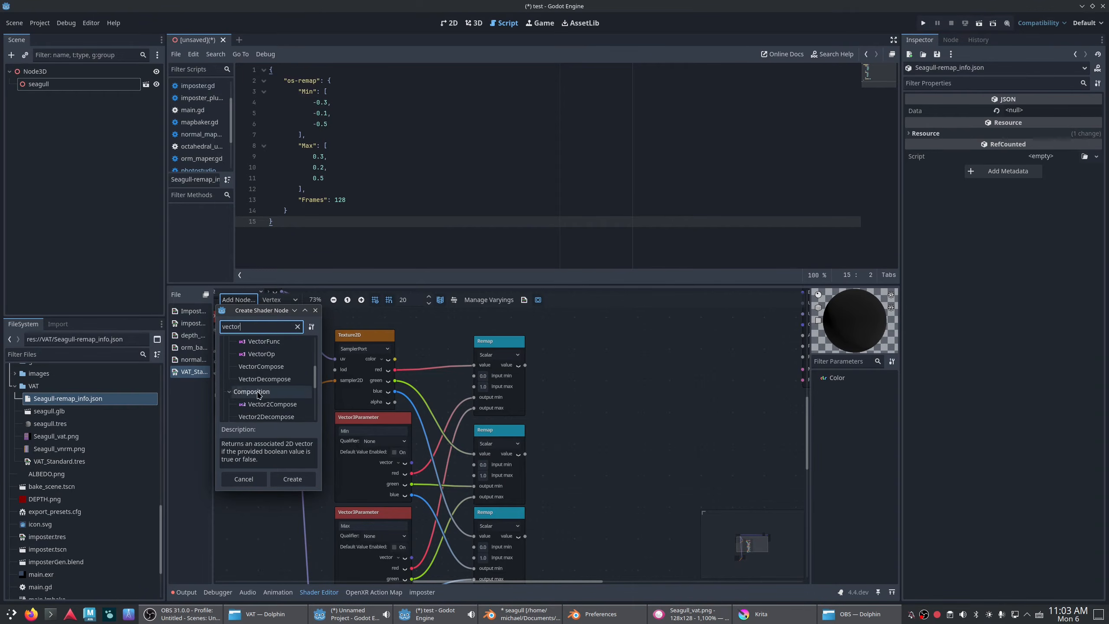
double_click(290, 410)
left_click_drag(548, 455, 631, 436)
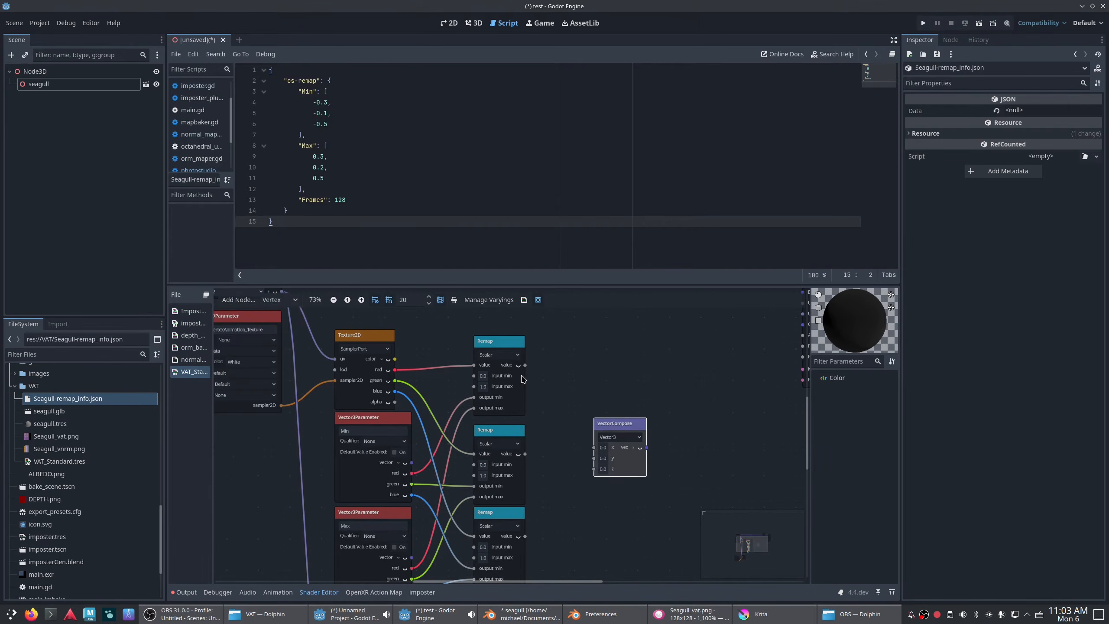
- Connect the first Remap's value to VectorCompose's x, the second Remap's to z and the third Remap's to y
left_click_drag(525, 365, 594, 448)
scroll(516, 503, "down", 2)
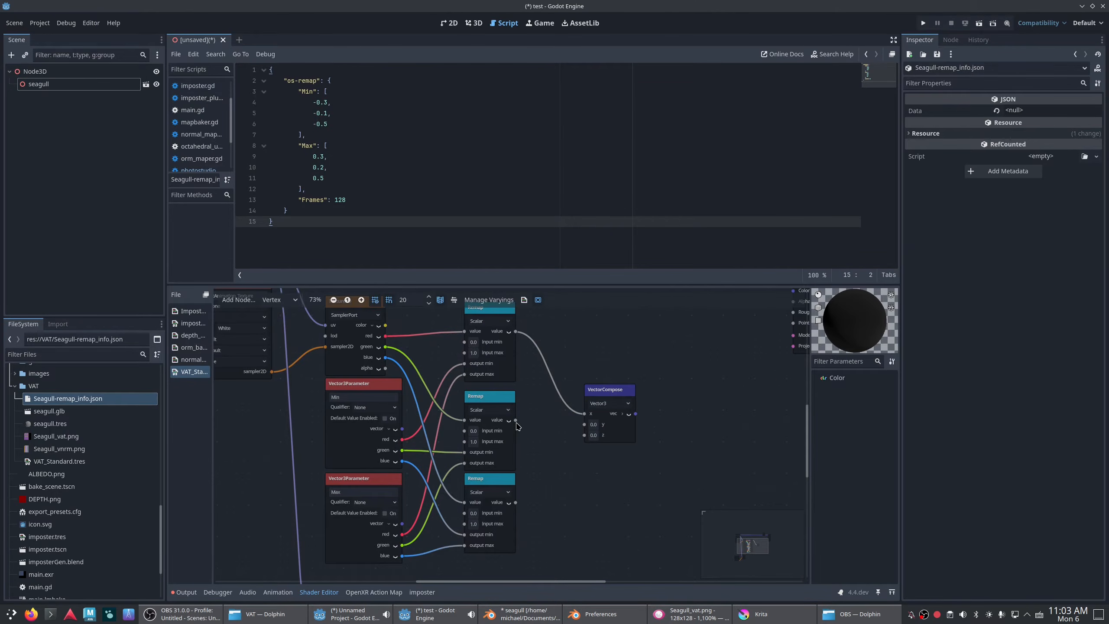
left_click_drag(518, 422, 585, 435)
left_click_drag(516, 503, 585, 425)
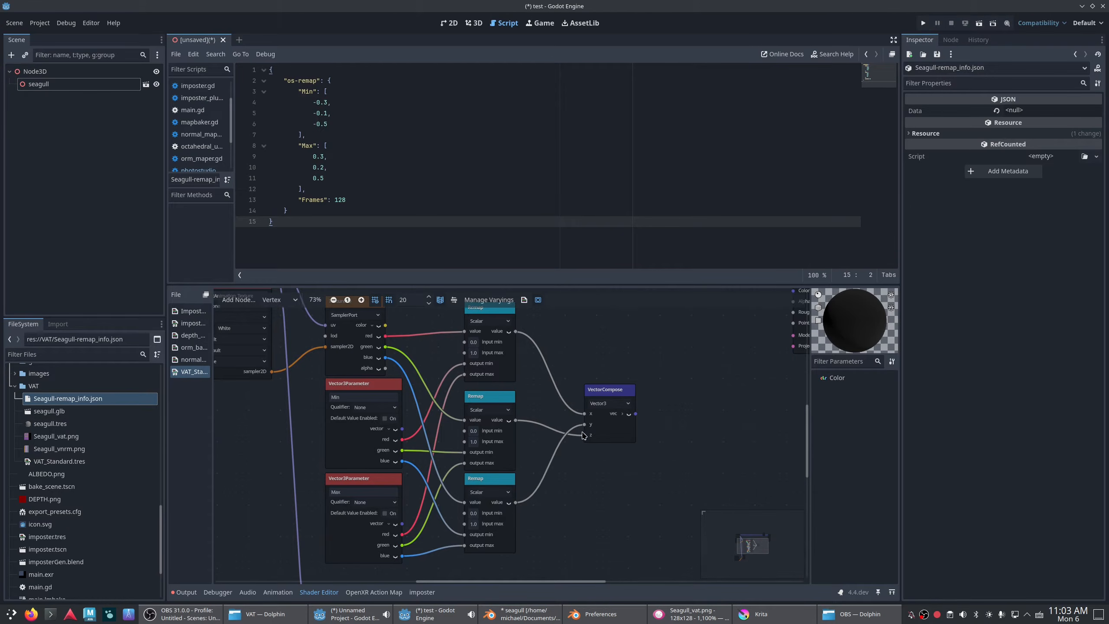
- Set the middle Remap's input min to 1.0 and input max to 0.0, and move VectorCompose closer to the Remap nodes
left_click(495, 399)
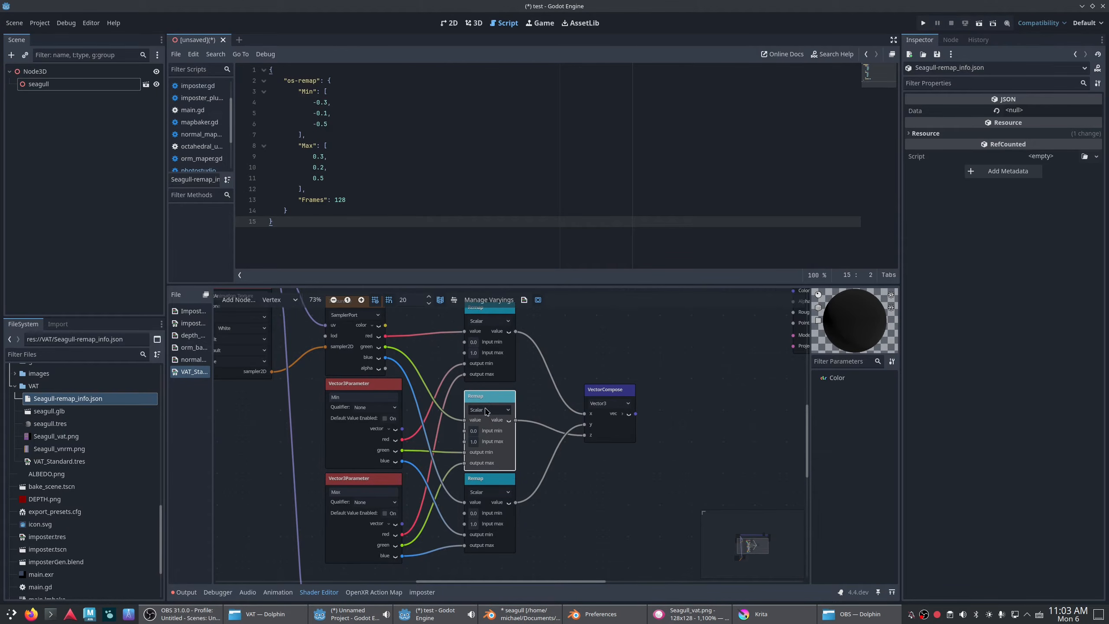
left_click(474, 430)
type("1")
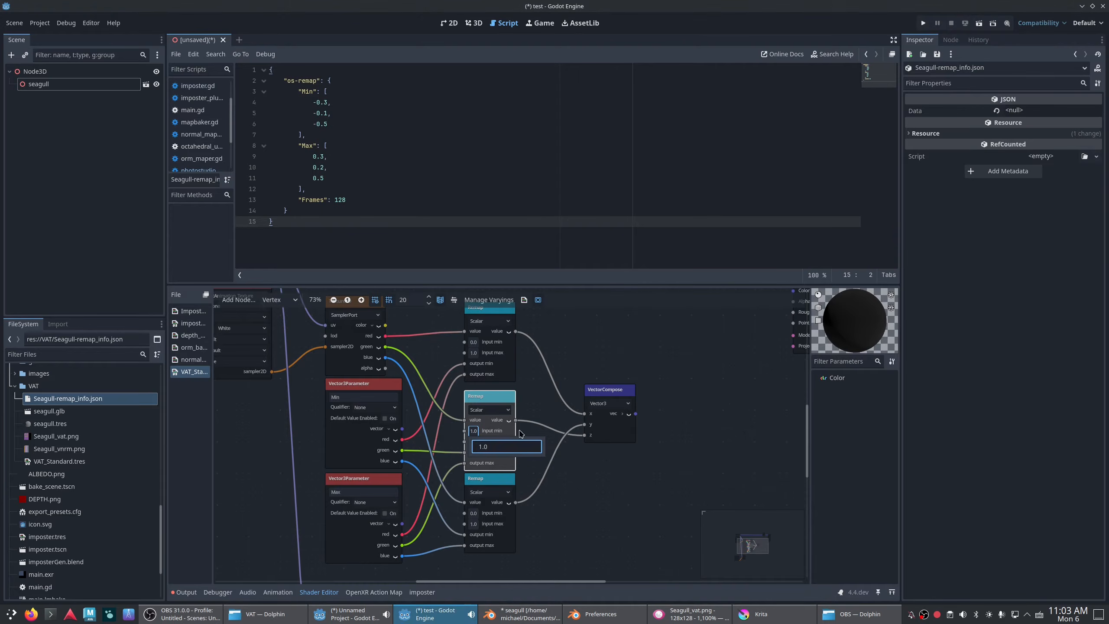
key("Return")
left_click(473, 441)
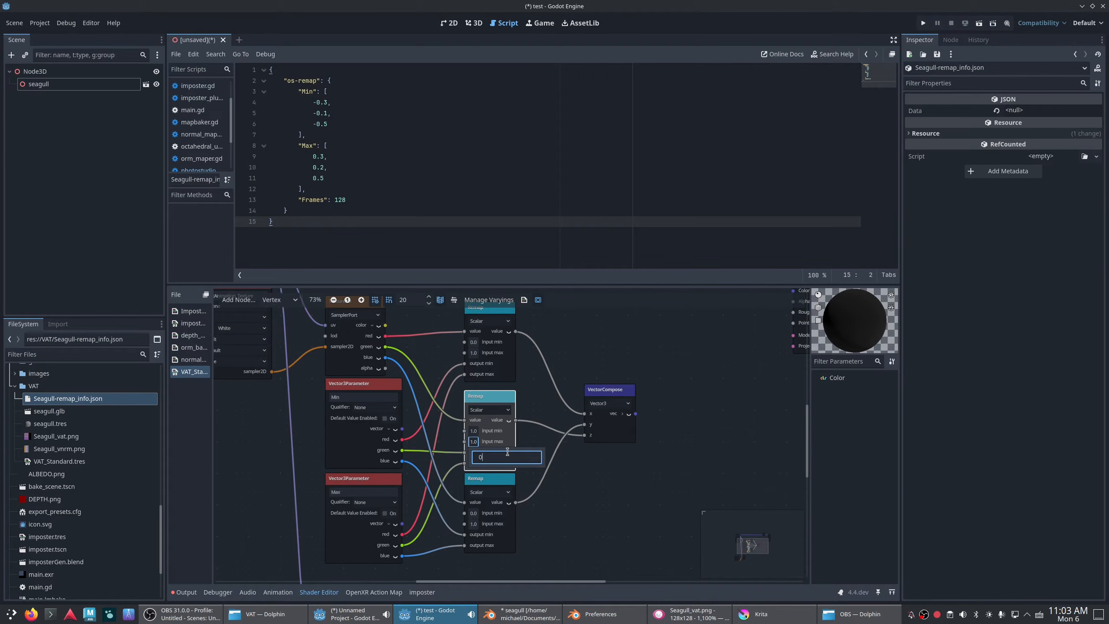
type("0.0")
key("Return")
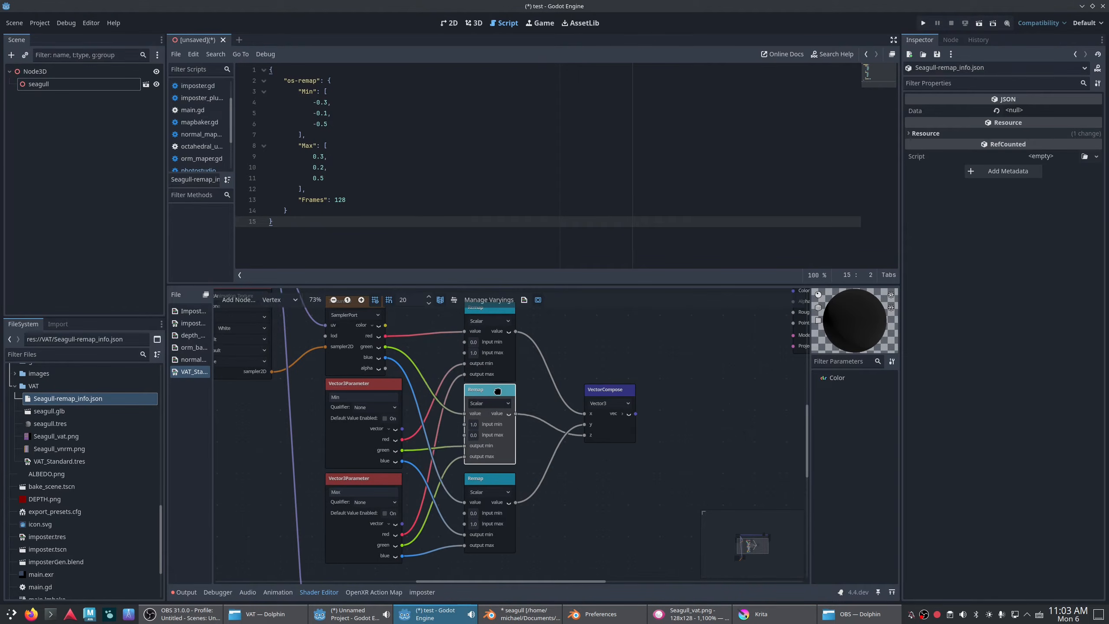
left_click(676, 490)
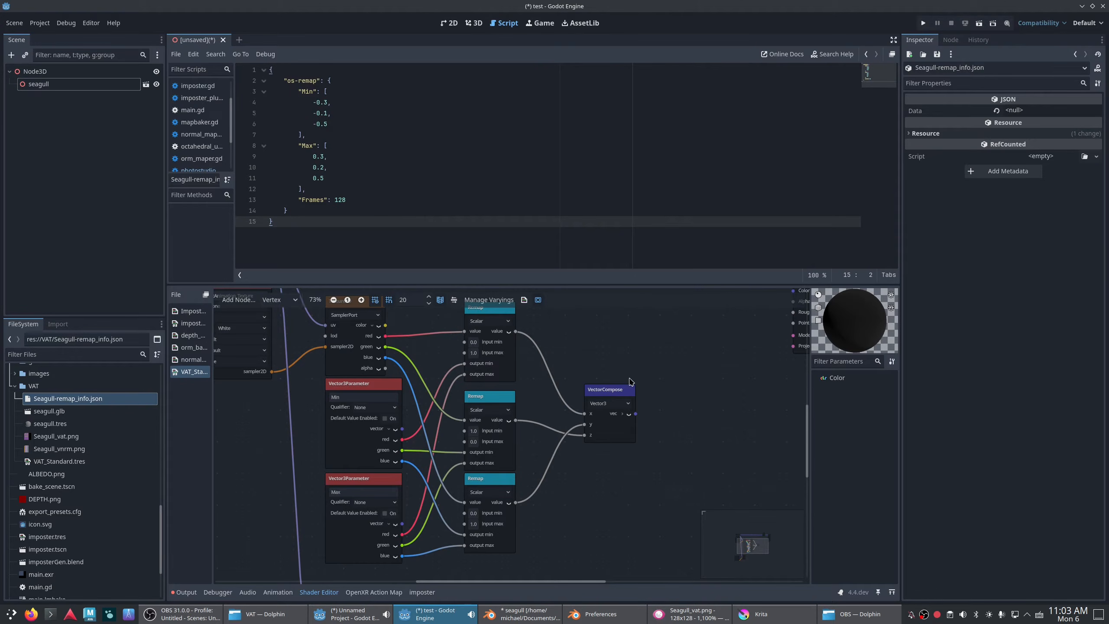
left_click_drag(630, 385, 602, 386)
scroll(587, 382, "down", 3)
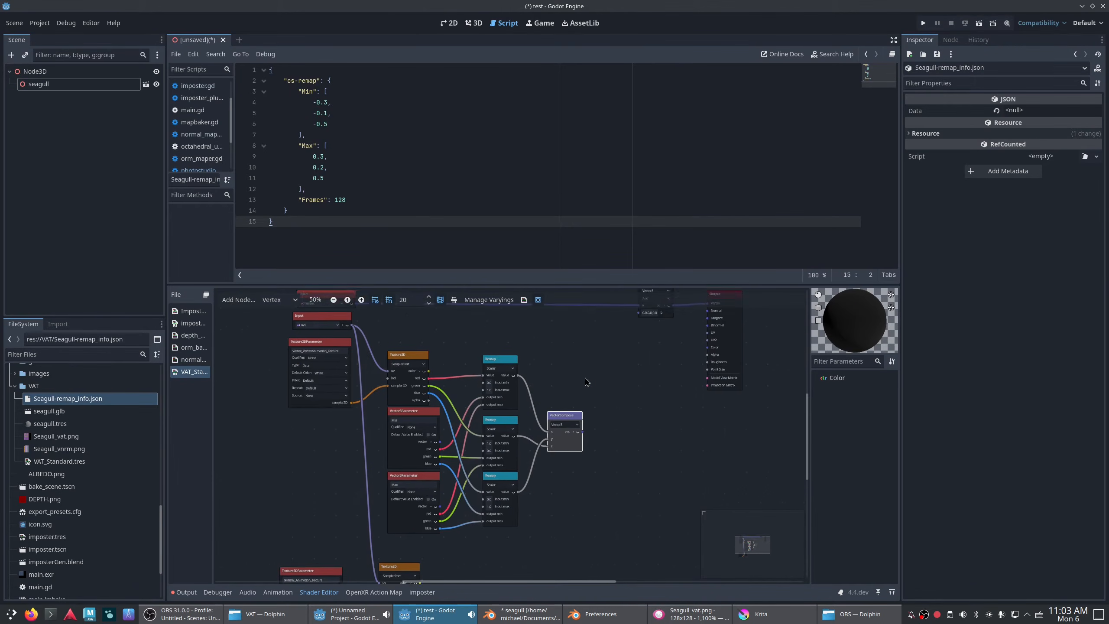
- Connect the VectorCompose output to input b of the Add VectorOp, and group the vertex Input, VectorOp and Output nodes beside it
middle_click_drag(586, 378, 563, 414)
left_click_drag(561, 468, 616, 349)
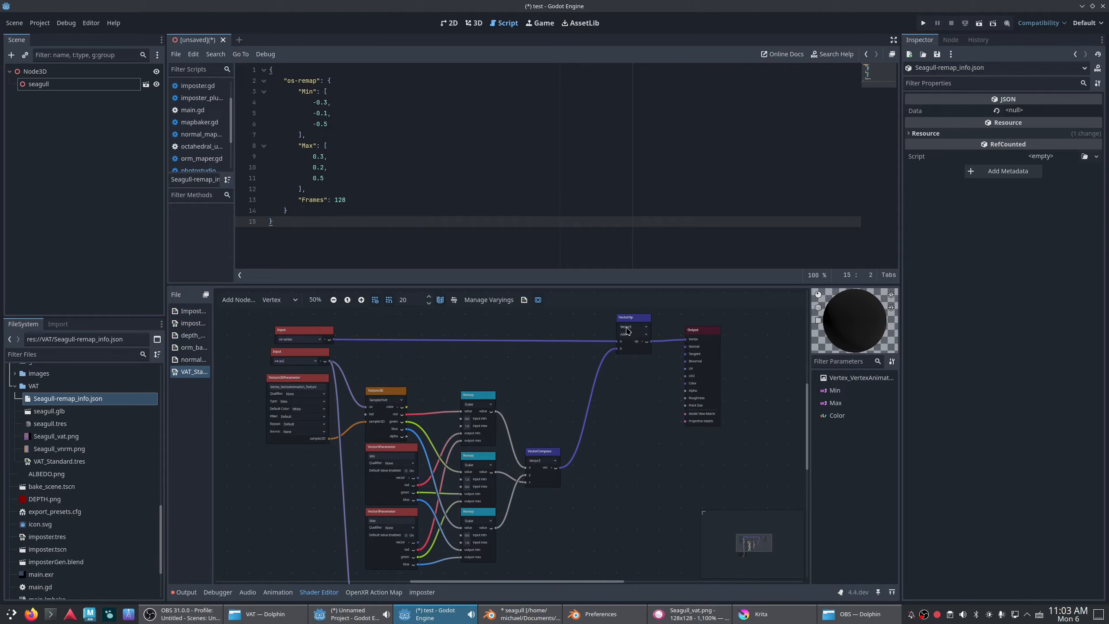
left_click_drag(304, 329, 565, 429)
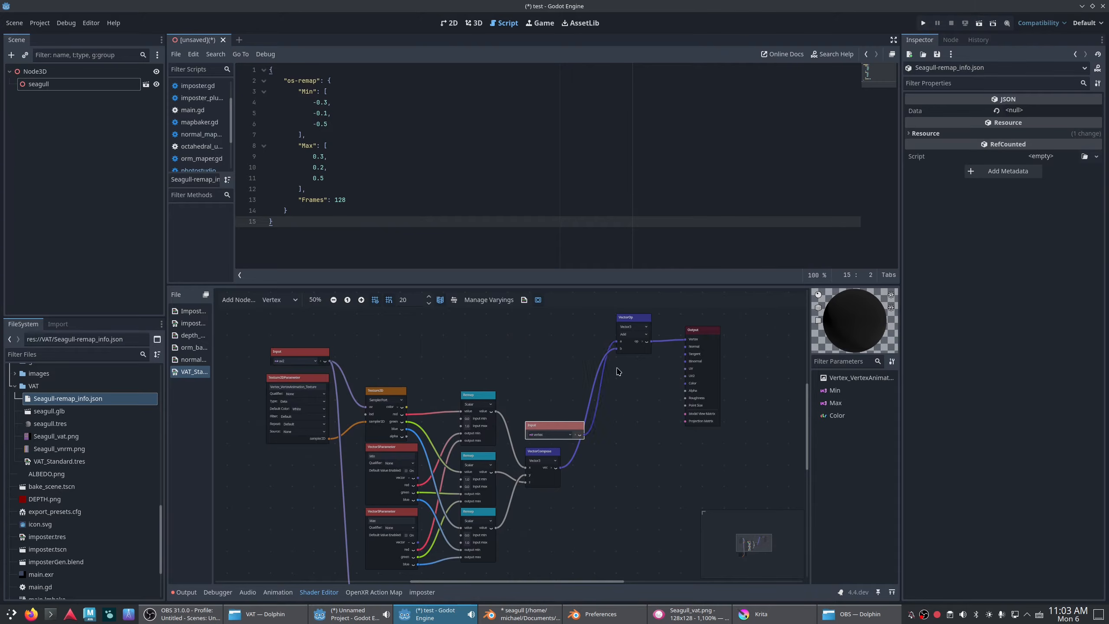
left_click_drag(640, 317, 626, 425)
left_click_drag(715, 334, 685, 433)
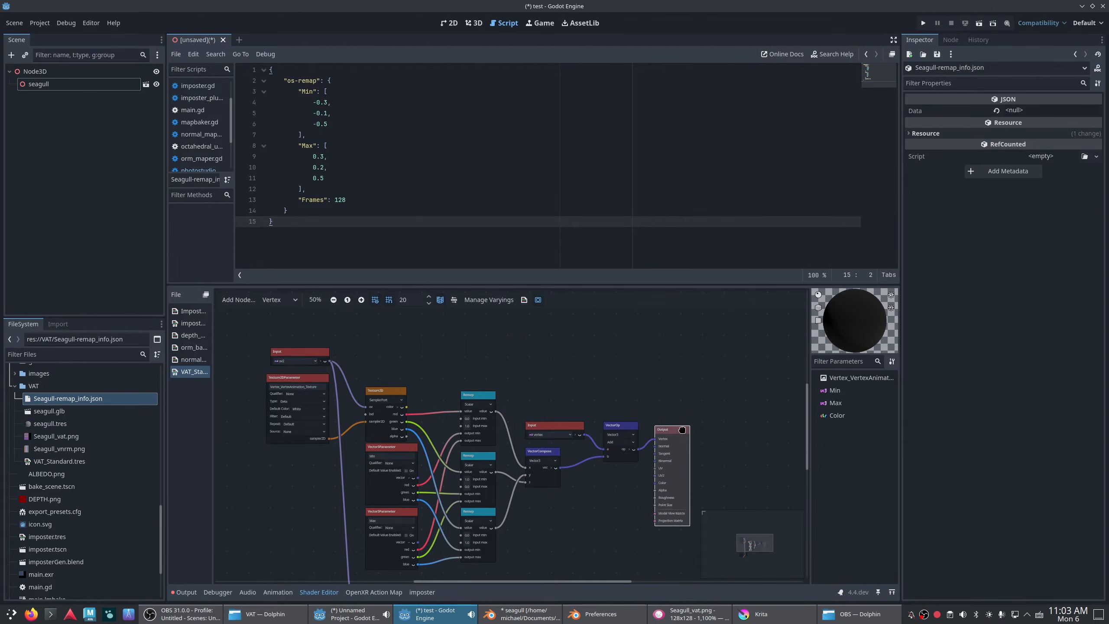
- Show the seagull in the 3D view and assign Seagull_vat.png as the vertex animation texture of the seagull.tres material
left_click(474, 23)
middle_click_drag(575, 207, 594, 269)
left_click(589, 185)
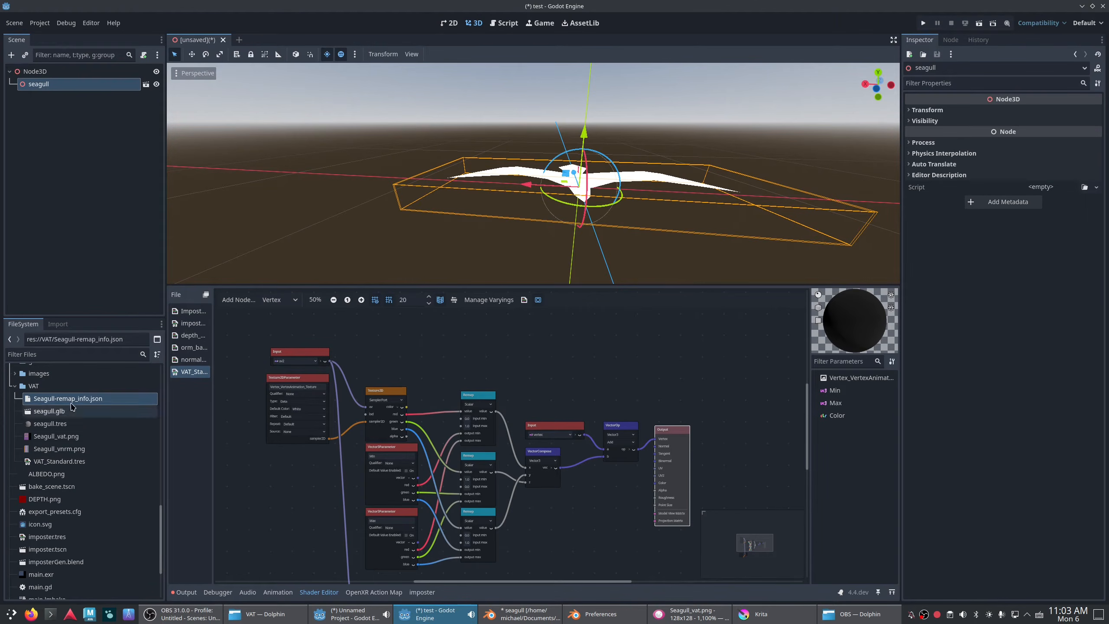
left_click(93, 422)
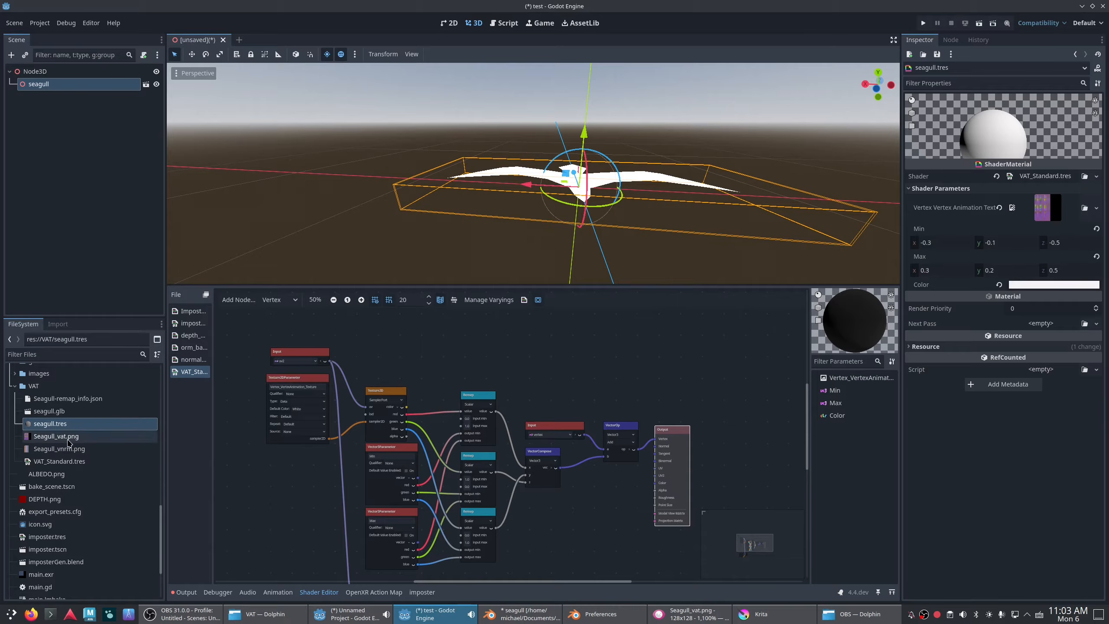
left_click_drag(68, 437, 1050, 214)
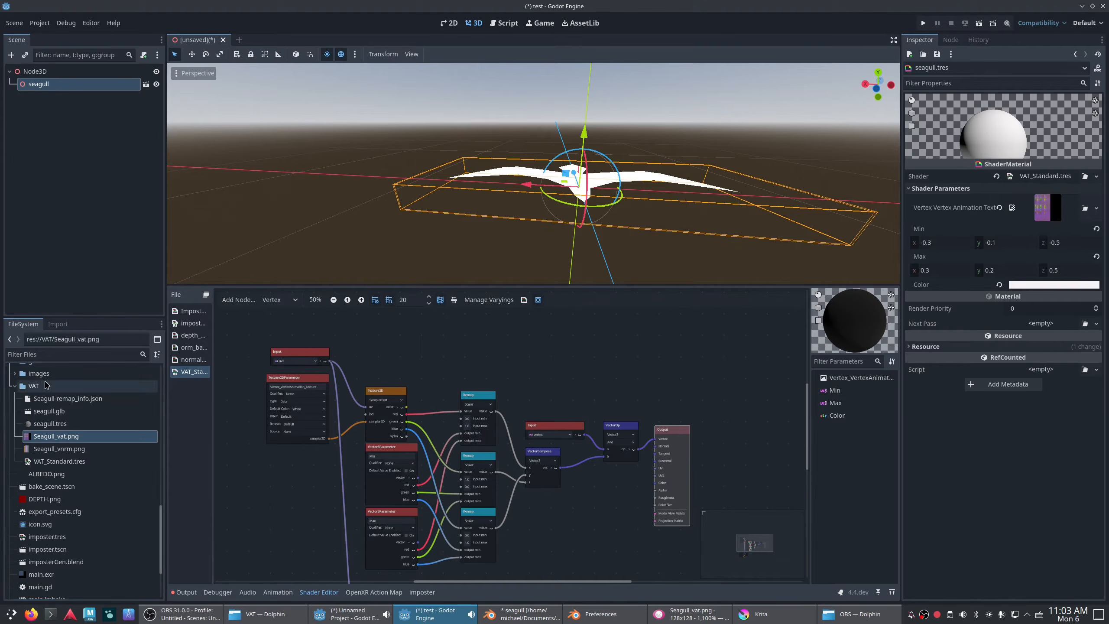
- Reimport Seagull_vat.png as a Texture2D with the compression mode set to Lossless
left_click(57, 325)
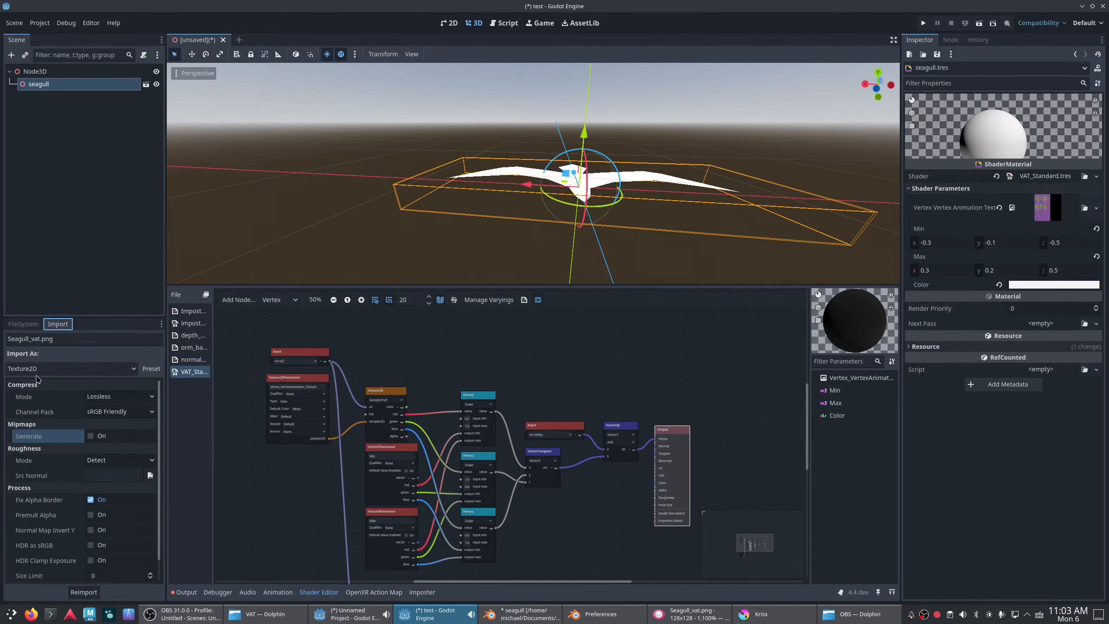
left_click(115, 398)
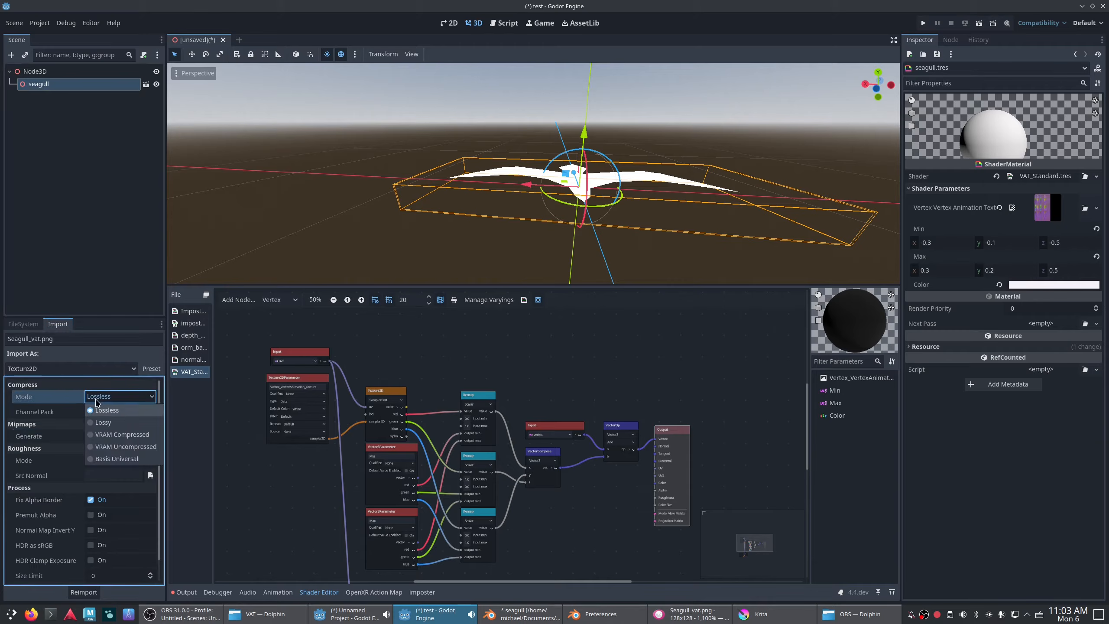
left_click(106, 416)
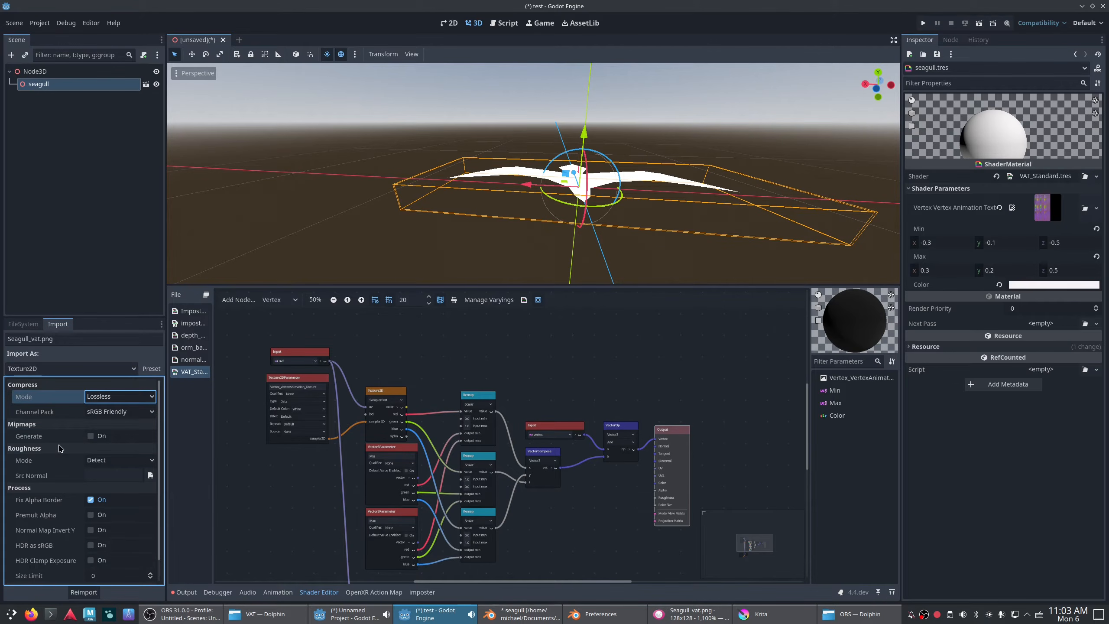
left_click(84, 592)
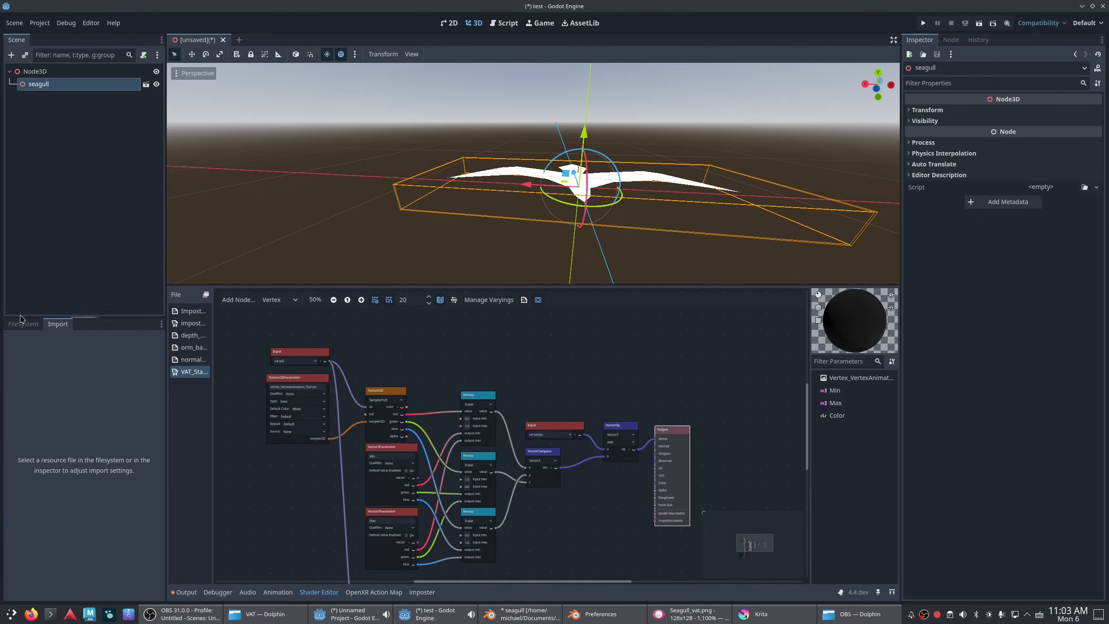
- Check the import settings of Seagull_vnrm.png
left_click(23, 323)
left_click(68, 452)
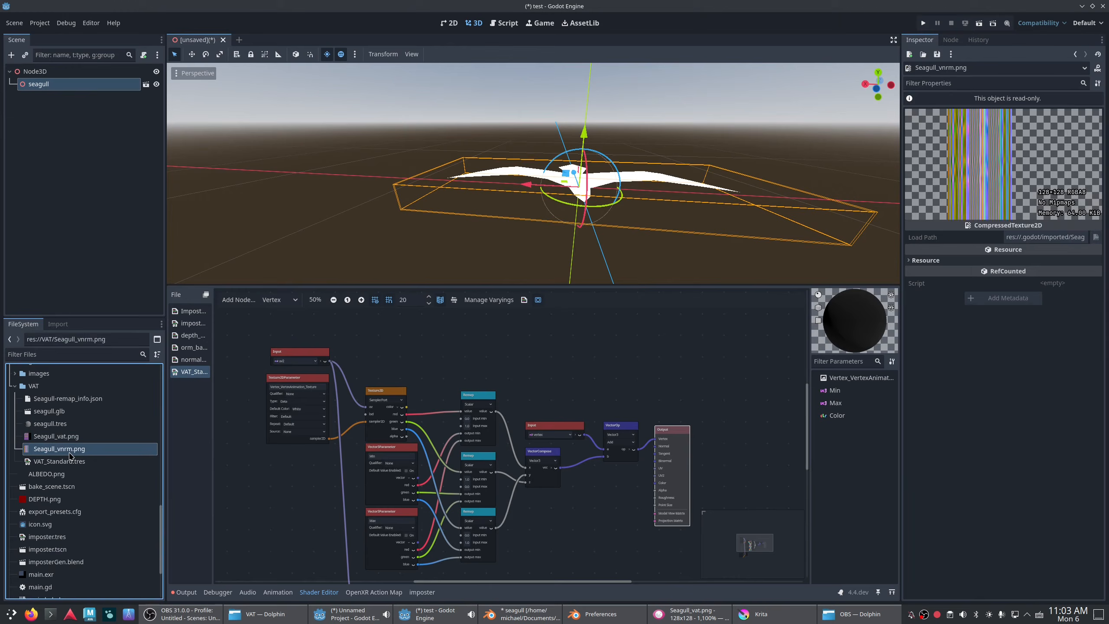
left_click(59, 325)
left_click(22, 324)
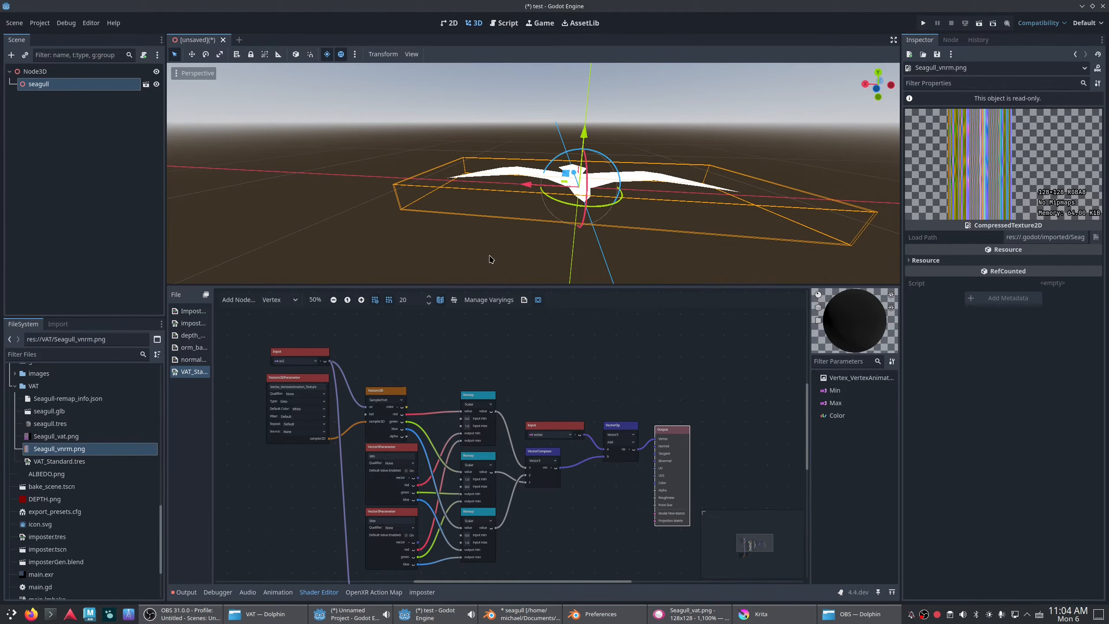
- Nudge the Output node of the vertex graph, clear the selections and inspect the seagull from another angle
scroll(666, 417, "up", 1)
left_click_drag(685, 434, 675, 427)
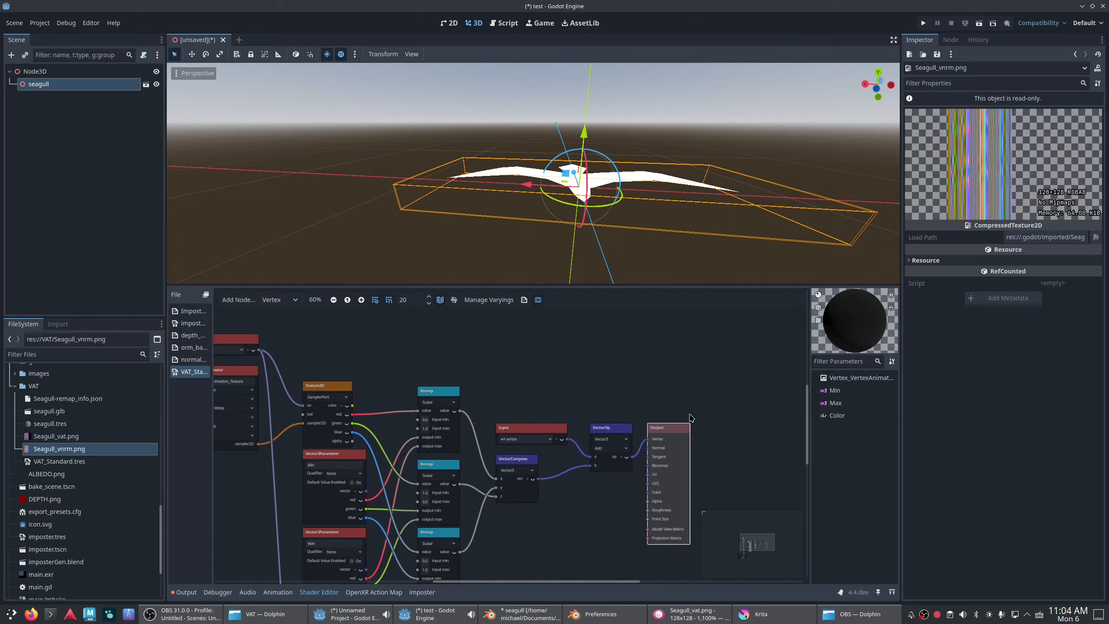
left_click(692, 372)
left_click(377, 242)
middle_click_drag(378, 245, 560, 248)
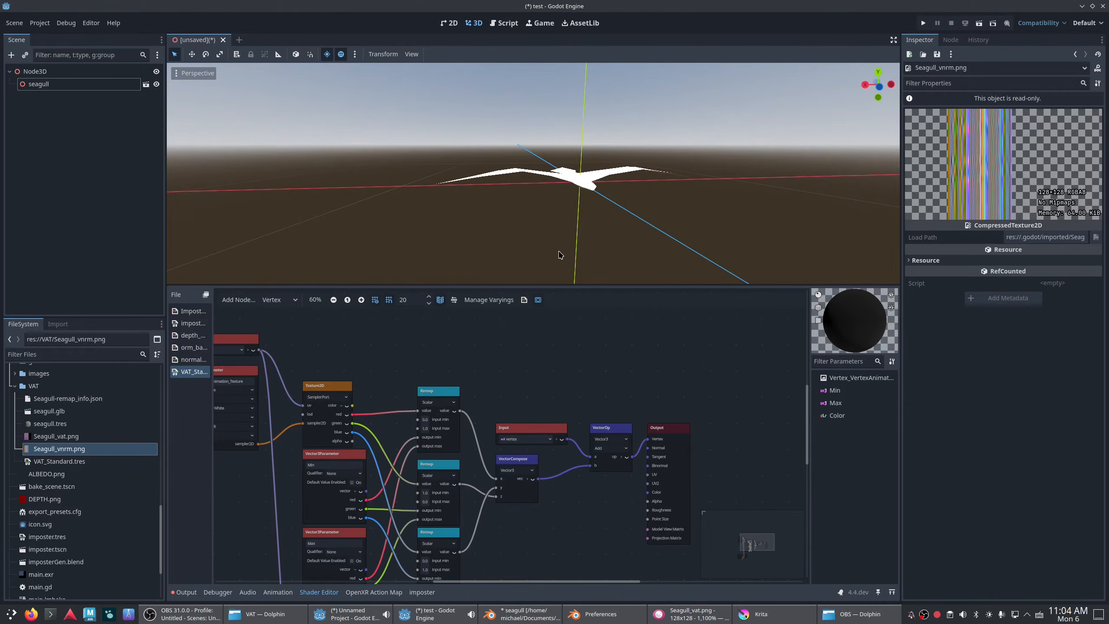
- Compare the Min and Max shader parameters of seagull.tres with the os-remap values in Seagull-remap_info.json
double_click(93, 398)
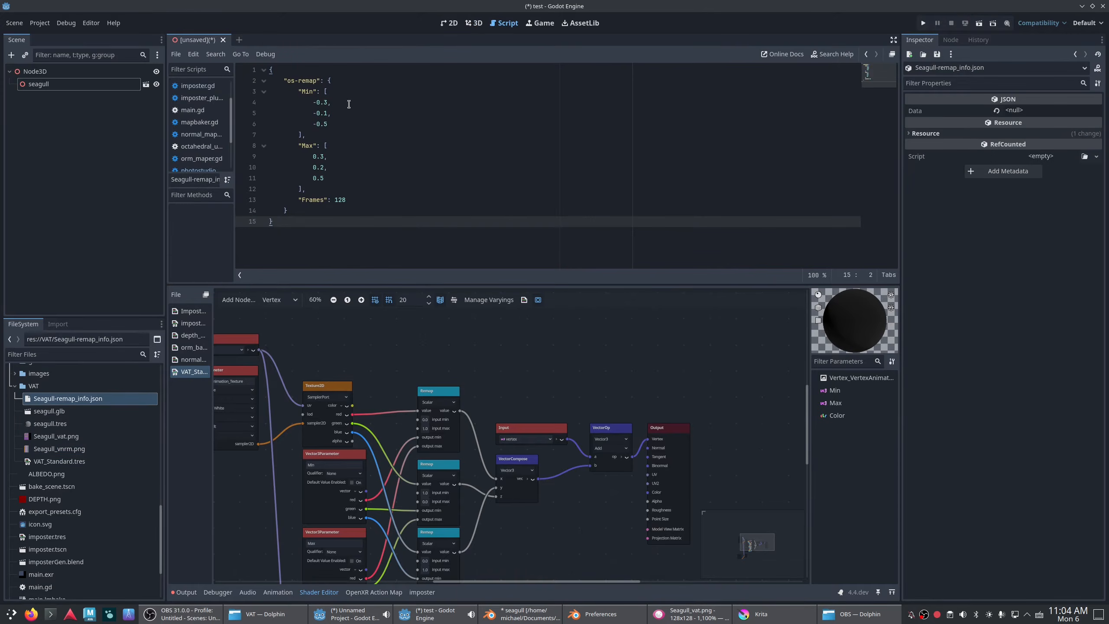
left_click(65, 424)
left_click(950, 270)
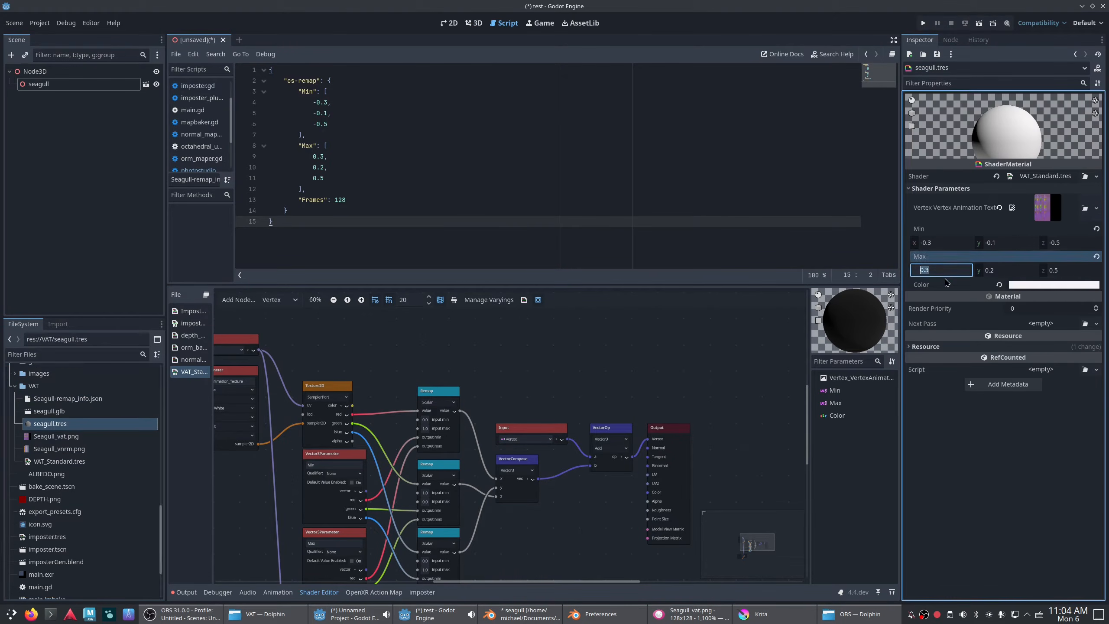
left_click(946, 283)
left_click(922, 241)
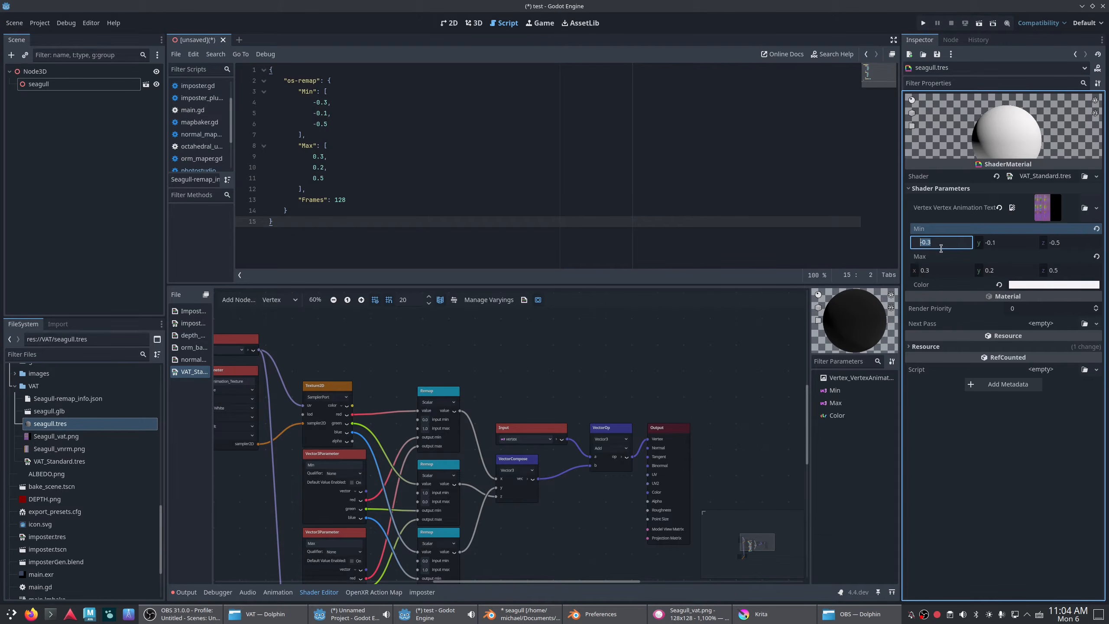
left_click(304, 102)
left_click(352, 114)
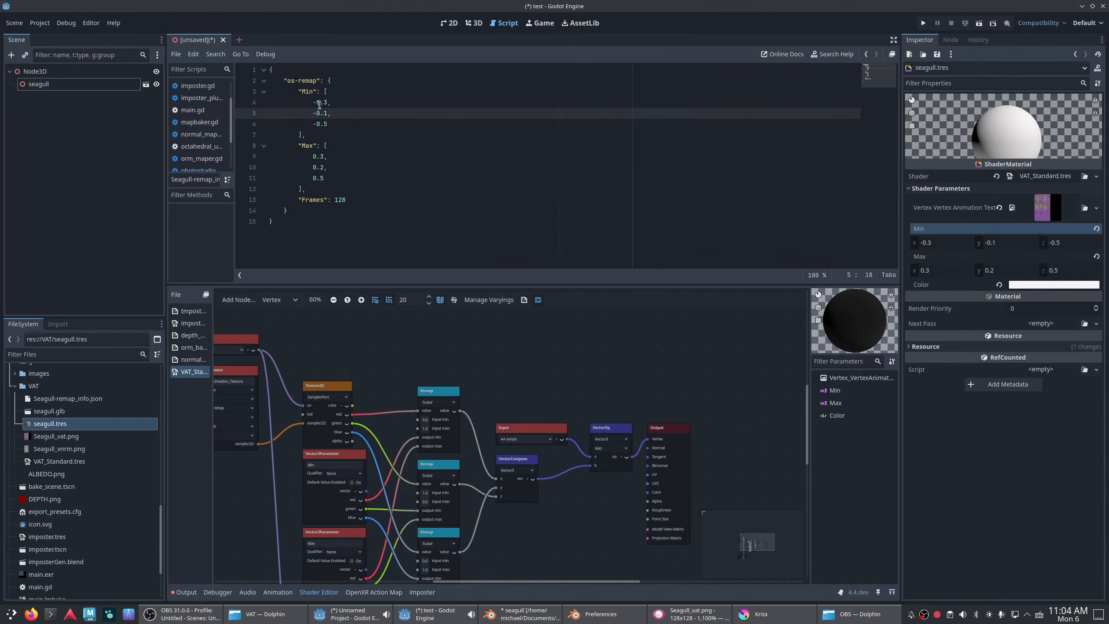
left_click_drag(313, 103, 348, 102)
left_click(353, 111)
left_click(1003, 247)
left_click(939, 248)
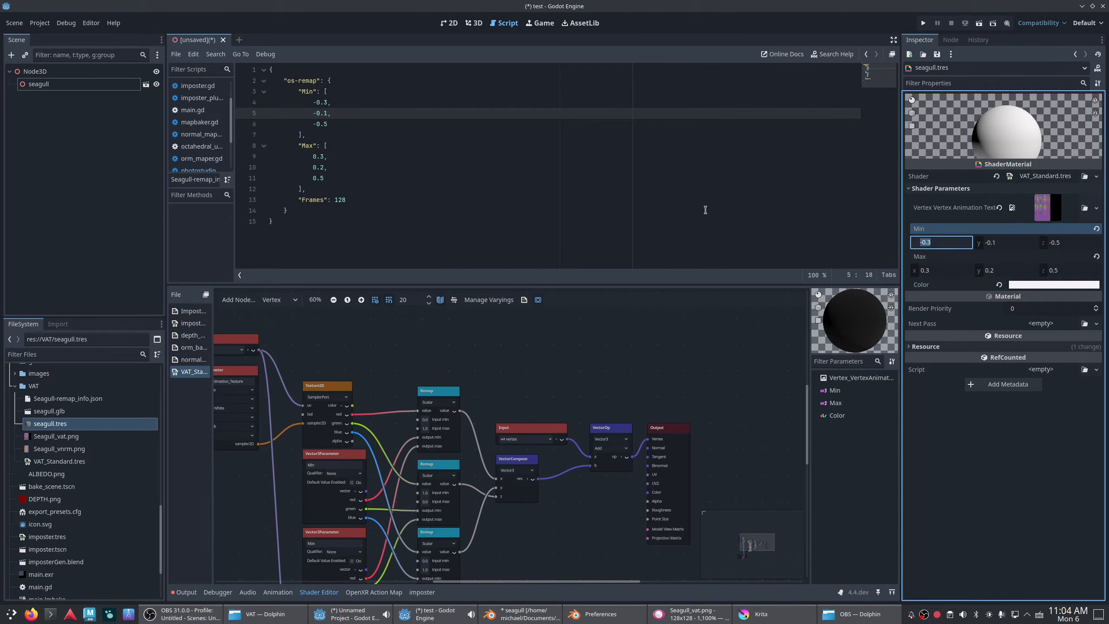
left_click(353, 197)
left_click(317, 163)
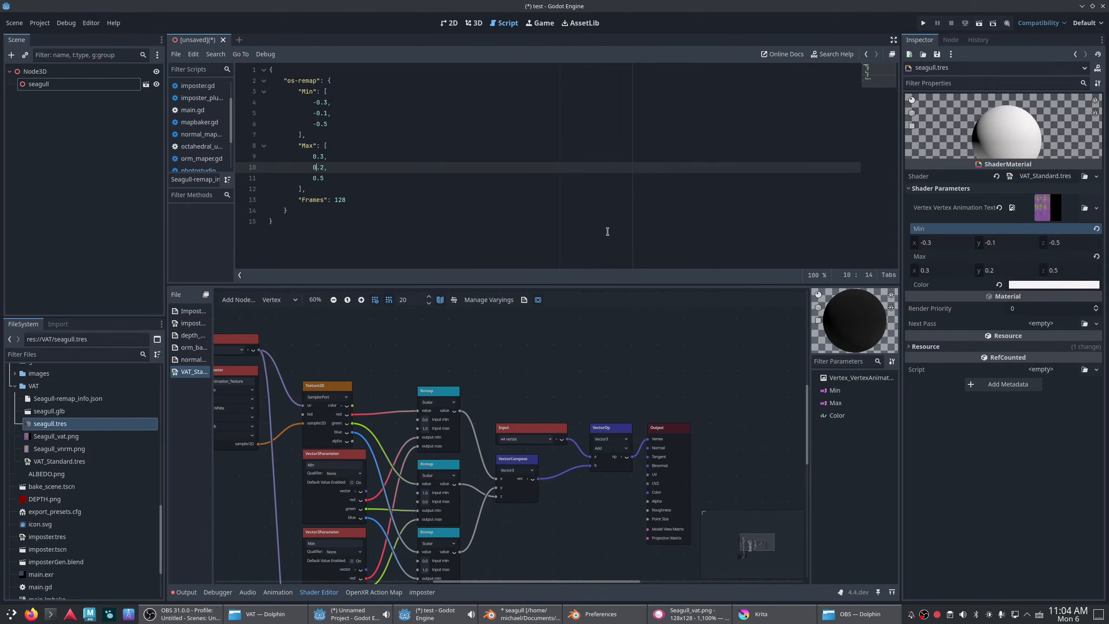
left_click(384, 211)
left_click(372, 193)
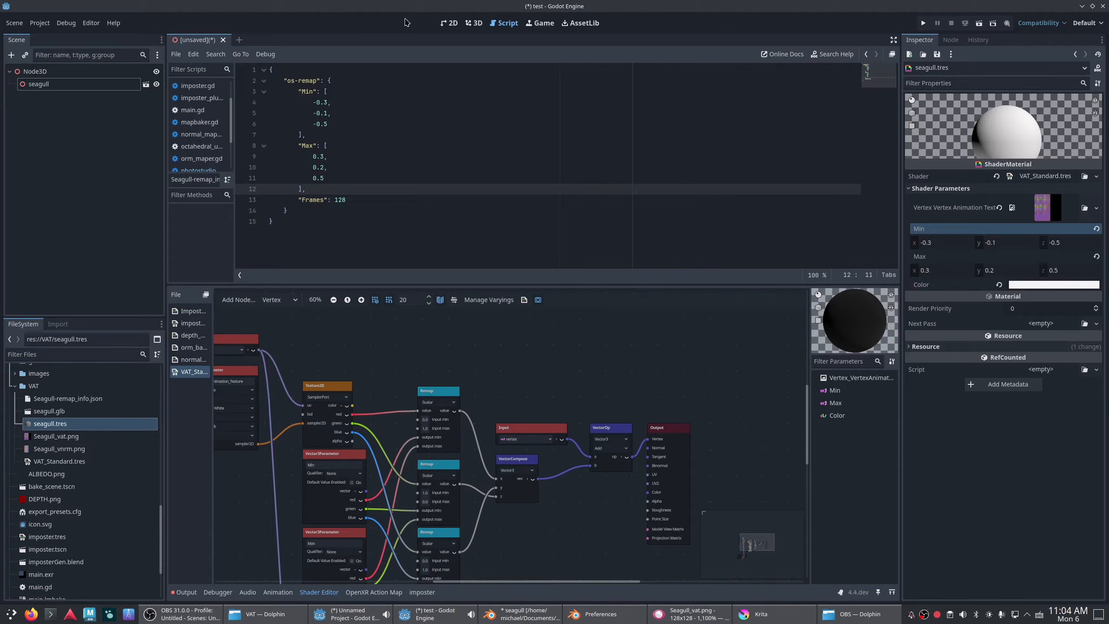
- Return to the 3D view and examine the seagull mesh alongside the vertex shader graph
left_click(474, 23)
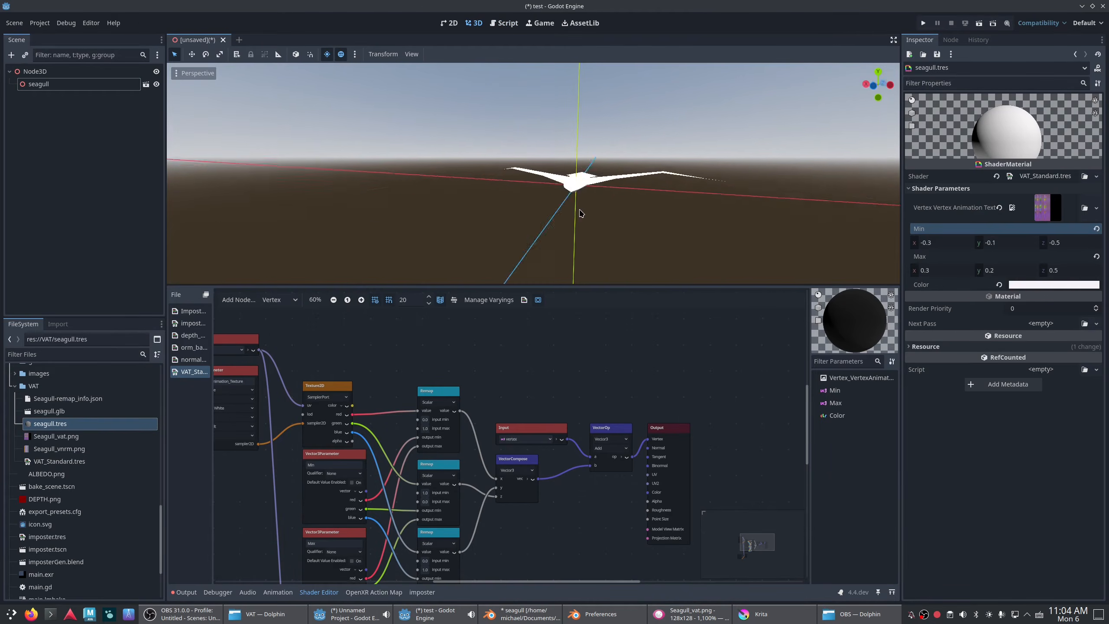
middle_click_drag(580, 214, 607, 223)
scroll(586, 279, "down", 3)
middle_click_drag(511, 543, 531, 478)
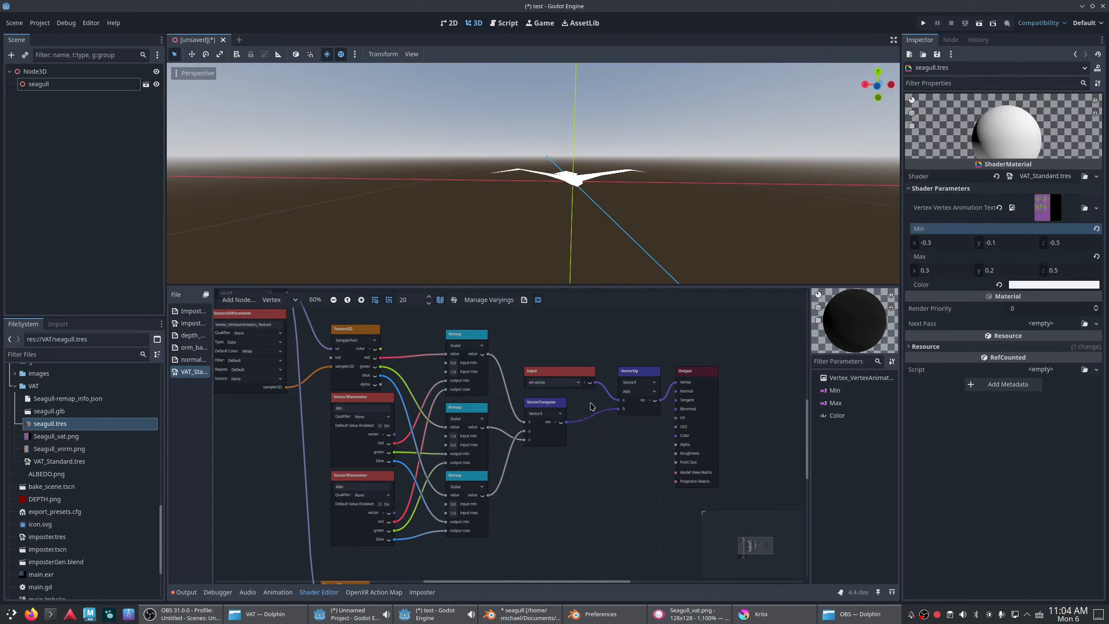
- Try wiring the Texture2D red, green and blue outputs directly into VectorCompose x, y and z, bypassing the Remap nodes, and undo it
left_click_drag(381, 358, 529, 424)
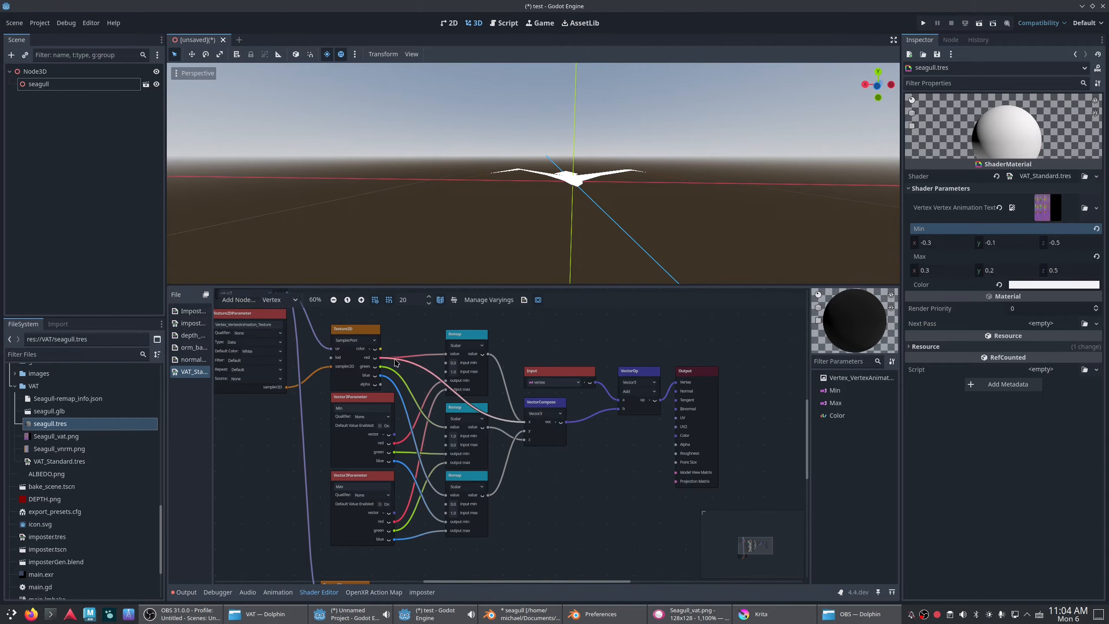
key("ctrl+z")
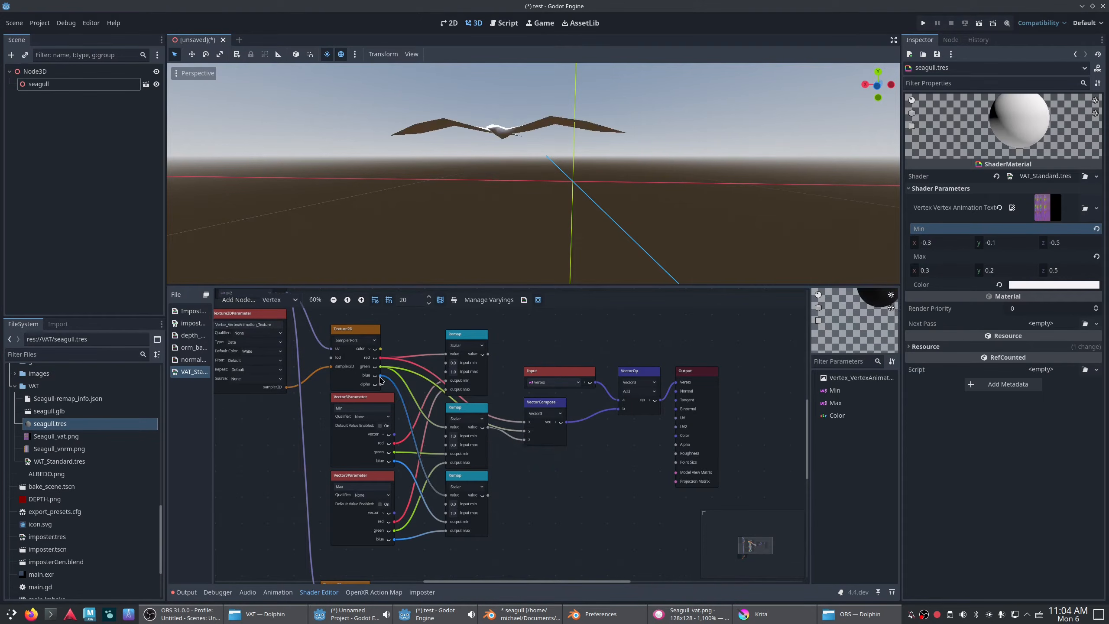
left_click_drag(380, 376, 525, 440)
middle_click_drag(557, 240, 673, 262)
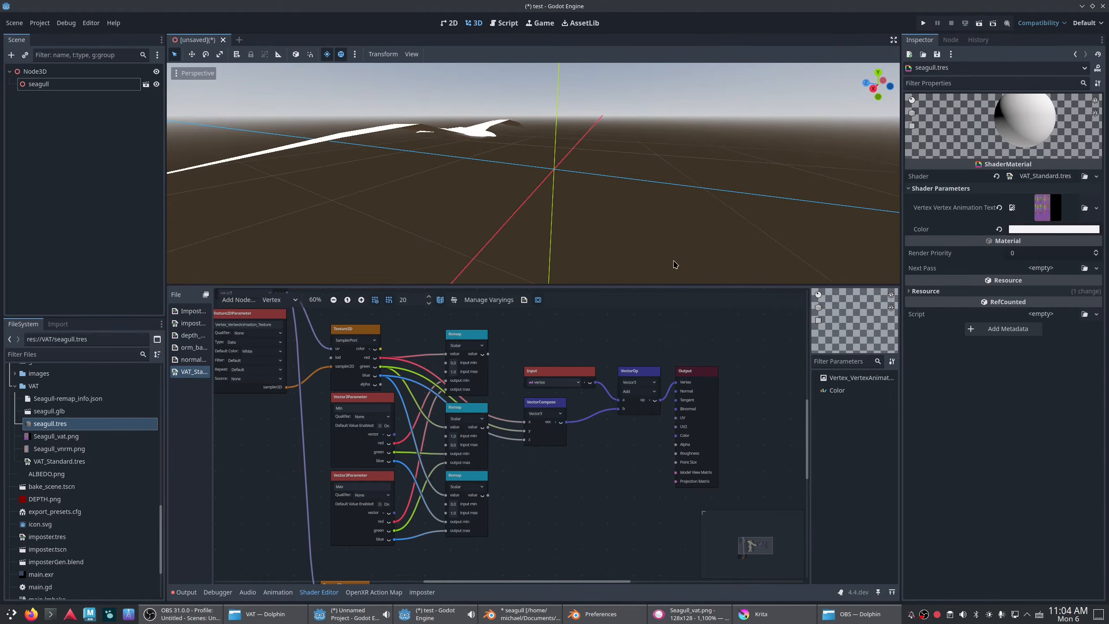
scroll(673, 261, "down", 6)
middle_click_drag(530, 180, 507, 235)
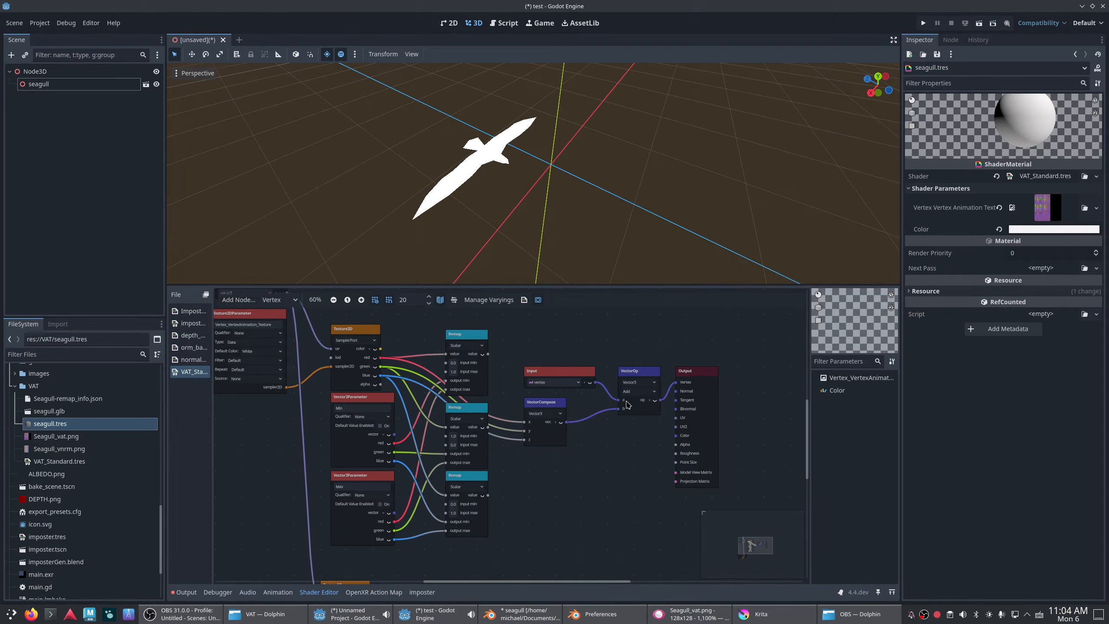
key("ctrl+z")
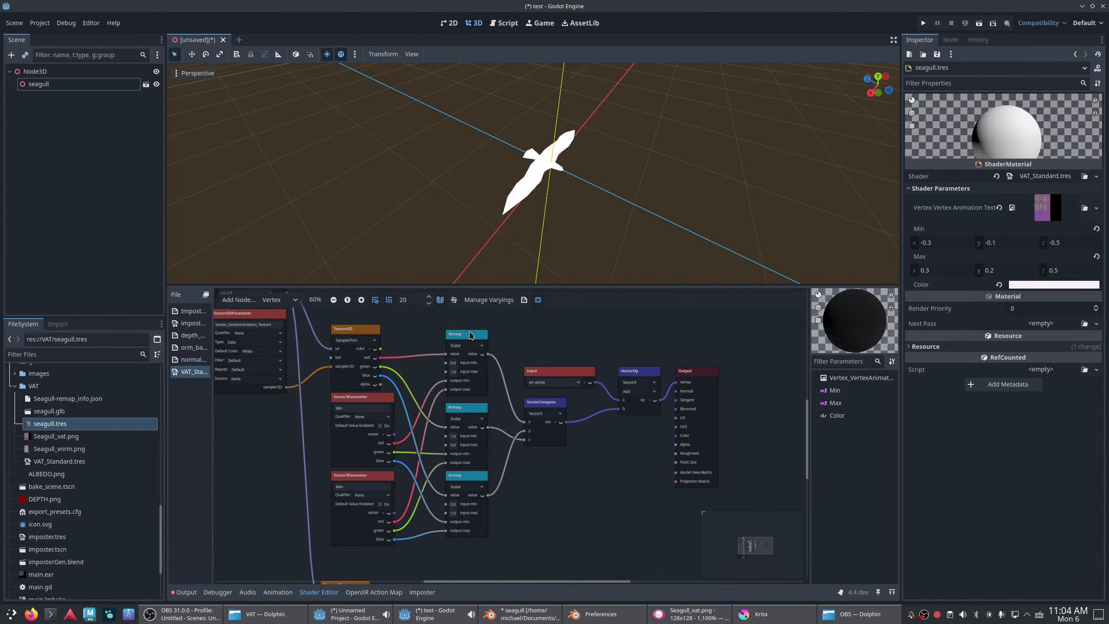
- Tidy the end of the vertex graph by shifting the VectorCompose, vertex Input, VectorOp and Output nodes slightly
left_click(471, 336)
left_click_drag(551, 408, 541, 407)
mouse_move(564, 371)
left_mouse_down()
mouse_move(549, 376)
mouse_move(560, 376)
left_mouse_up()
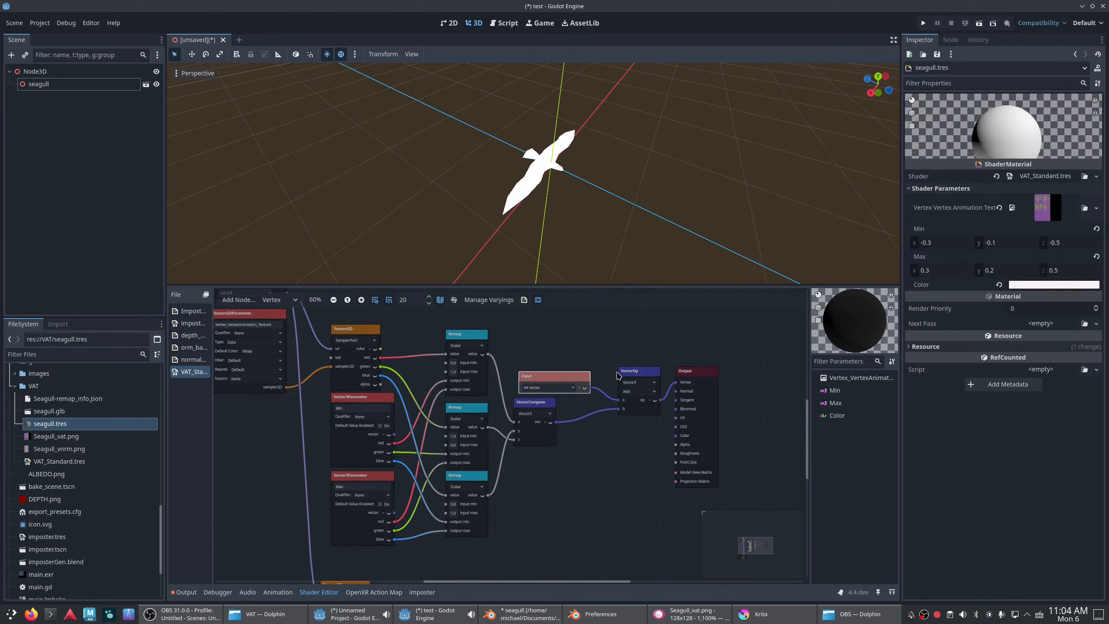
left_click_drag(638, 368, 628, 362)
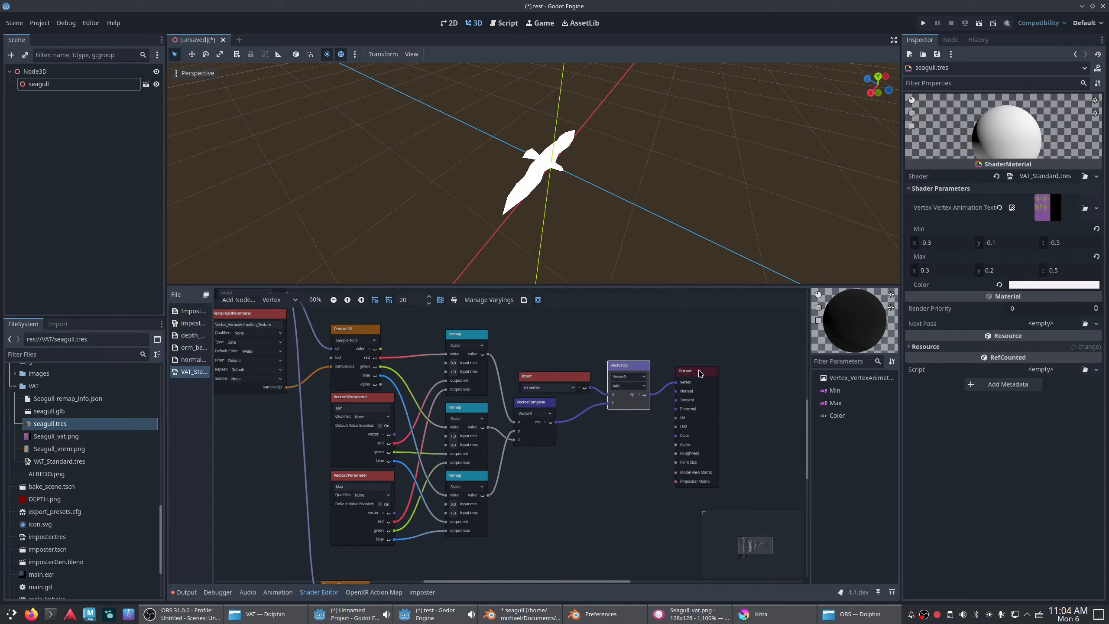
left_click_drag(699, 371, 698, 381)
- Place the uv2 Input node below the vertex animation Texture2DParameter node and move that parameter node slightly higher
middle_click_drag(644, 331, 710, 357)
scroll(688, 354, "down", 3)
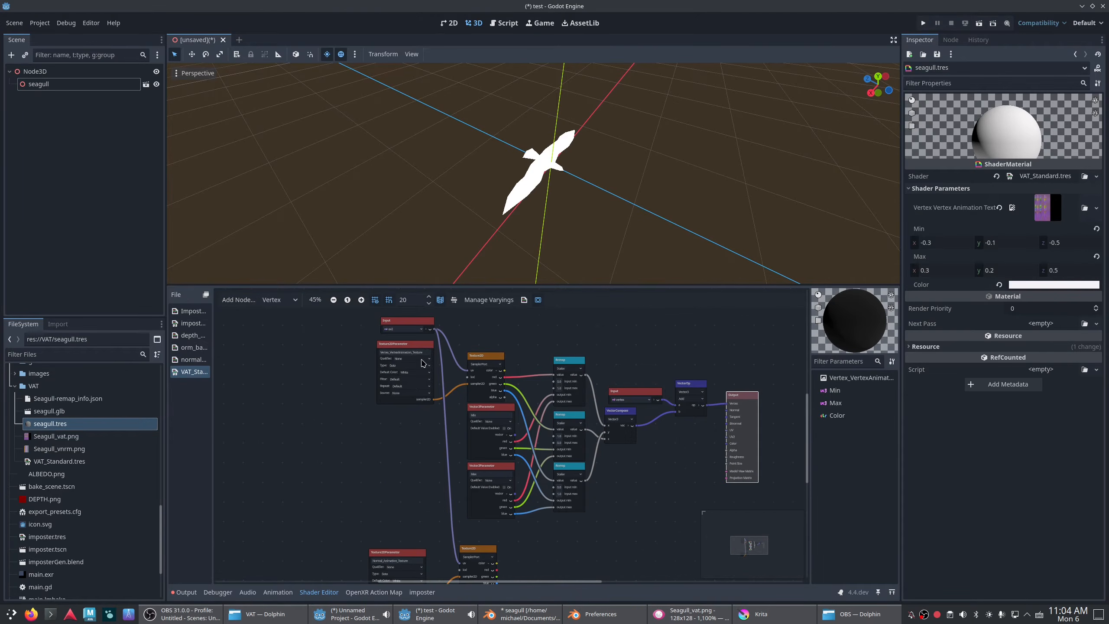
left_click(425, 353)
left_click(421, 348)
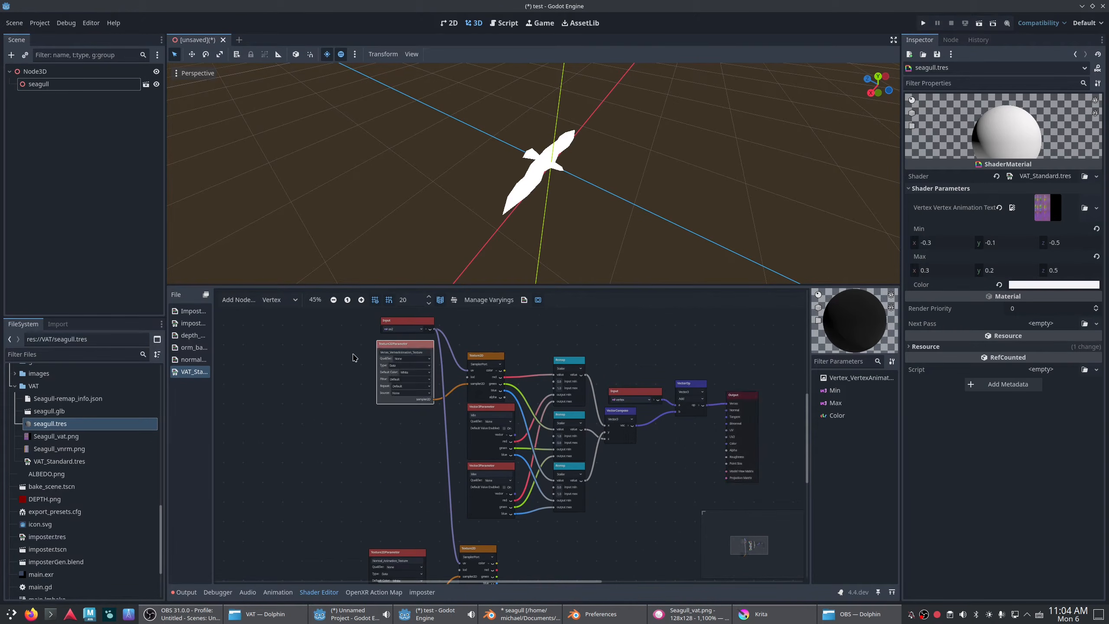
left_click_drag(415, 321, 411, 413)
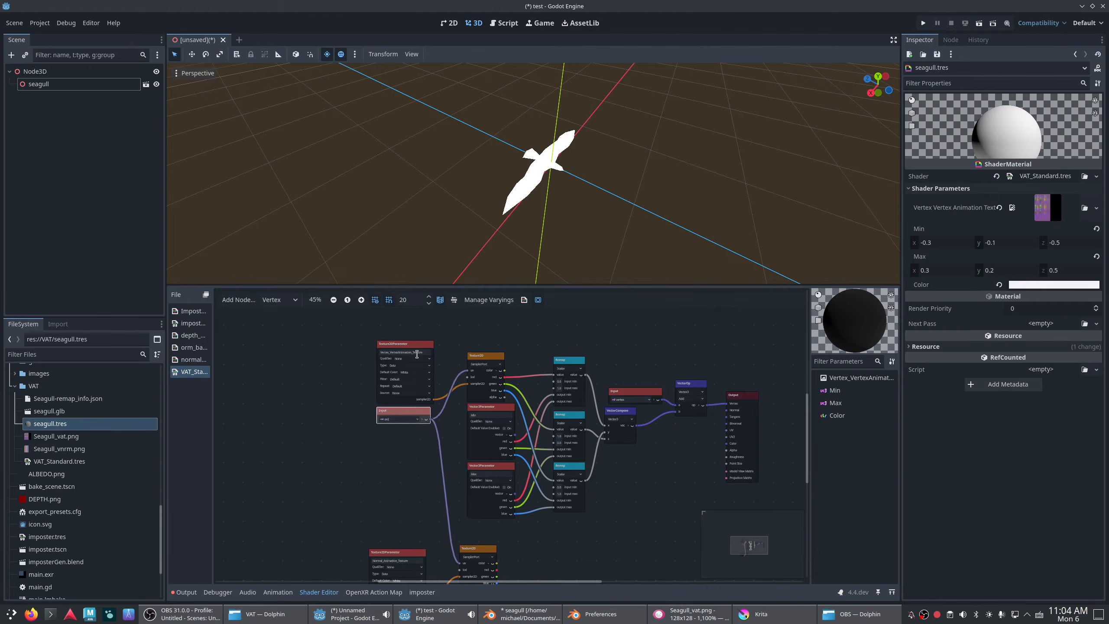
left_click(415, 343)
left_click_drag(415, 343, 415, 327)
left_click_drag(412, 410, 407, 404)
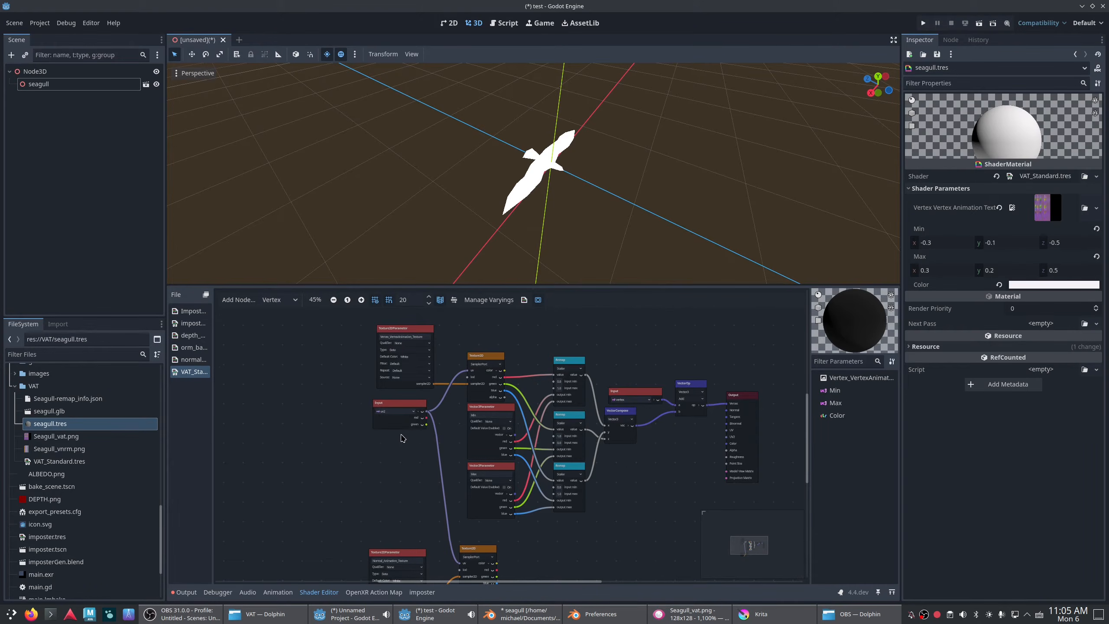
- Add a Vector2Compose node to the vertex graph
scroll(401, 434, "up", 4)
left_click(441, 391)
left_click(247, 300)
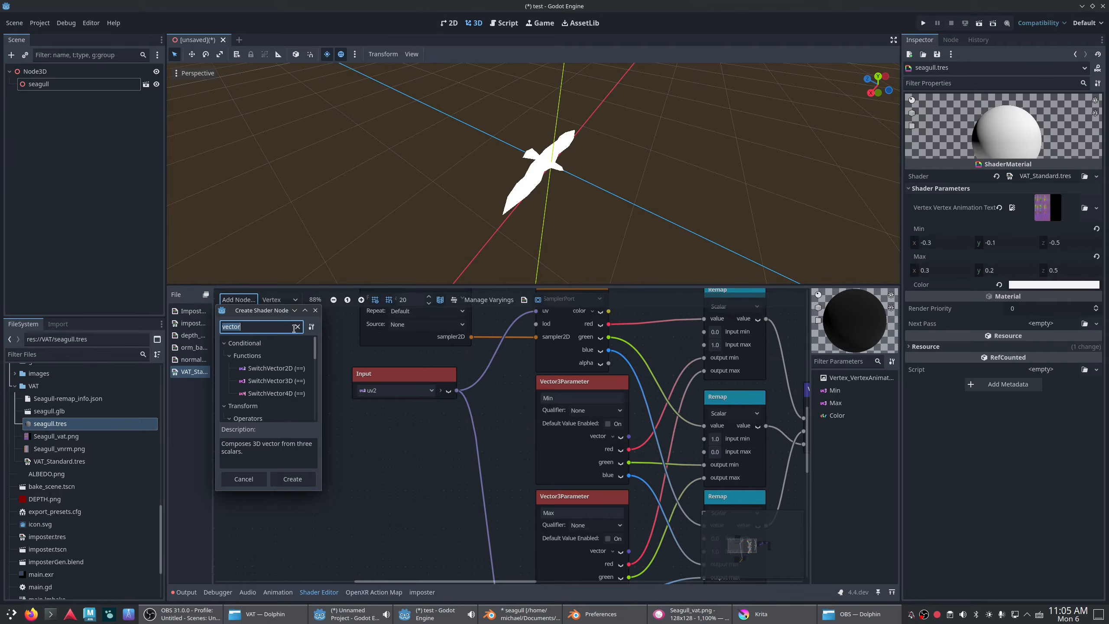
type("vec")
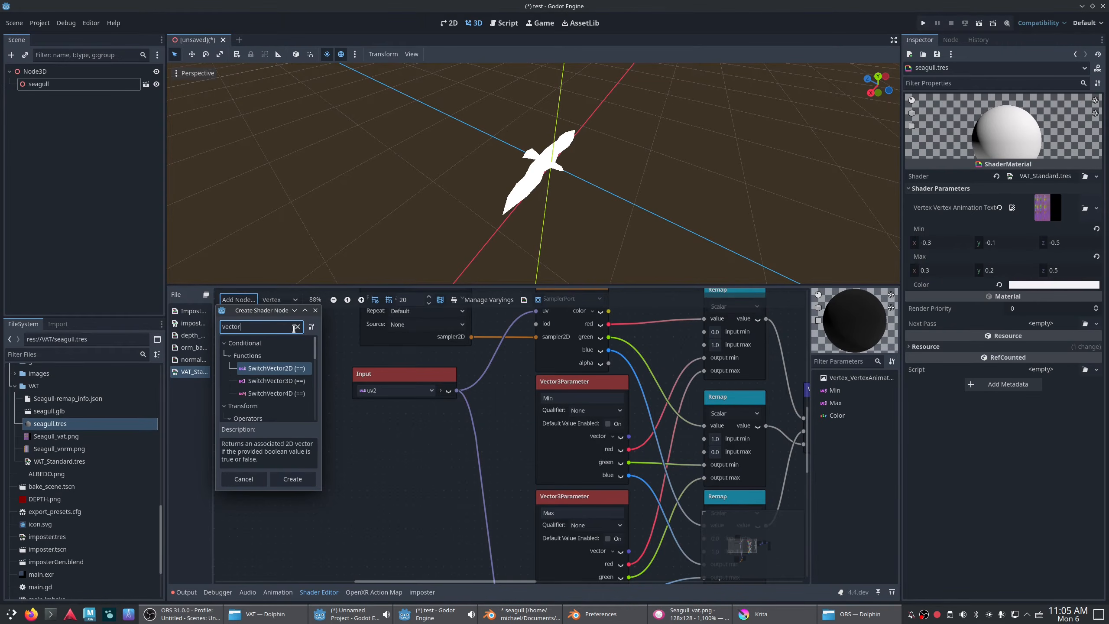
scroll(275, 376, "down", 5)
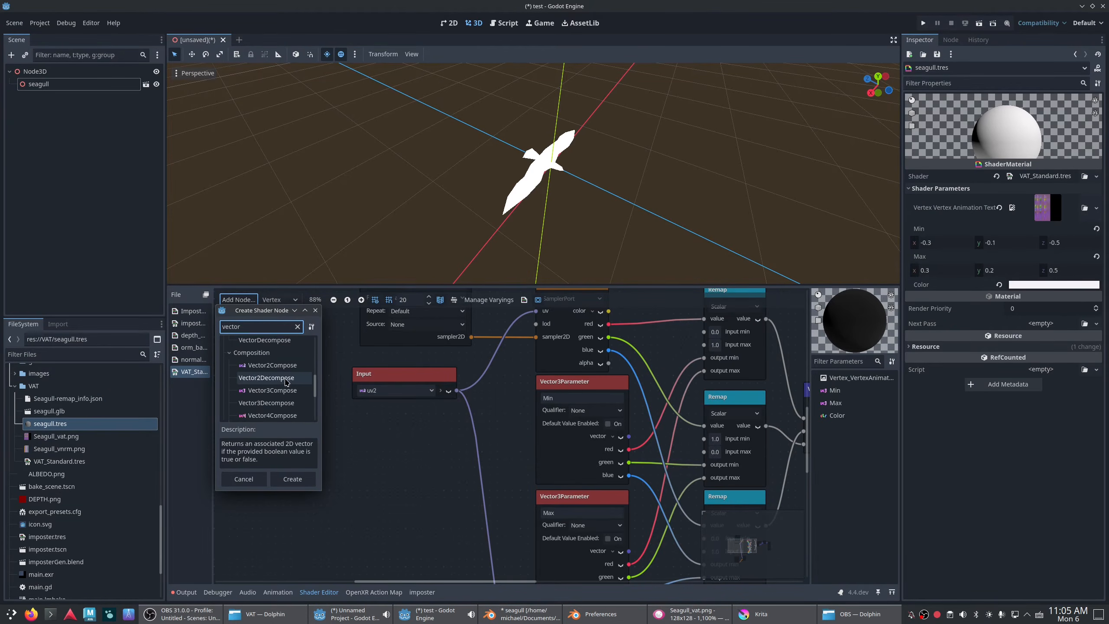
left_click(279, 365)
double_click(280, 365)
- Place the Vector2 VectorCompose node near the uv2 Input and connect its output to the uv inputs of both Texture2D nodes
left_click_drag(538, 443, 520, 338)
scroll(449, 437, "down", 2)
left_click(486, 424)
middle_click_drag(472, 488, 457, 384)
scroll(456, 384, "down", 1)
left_click_drag(432, 360, 483, 493)
middle_click_drag(485, 419, 495, 519)
middle_click_drag(577, 199, 511, 241)
- Line up the uv2 Input and VectorCompose nodes side by side and connect the expanded uv2 red output to VectorCompose x
scroll(451, 353, "up", 3)
left_click_drag(444, 434, 335, 442)
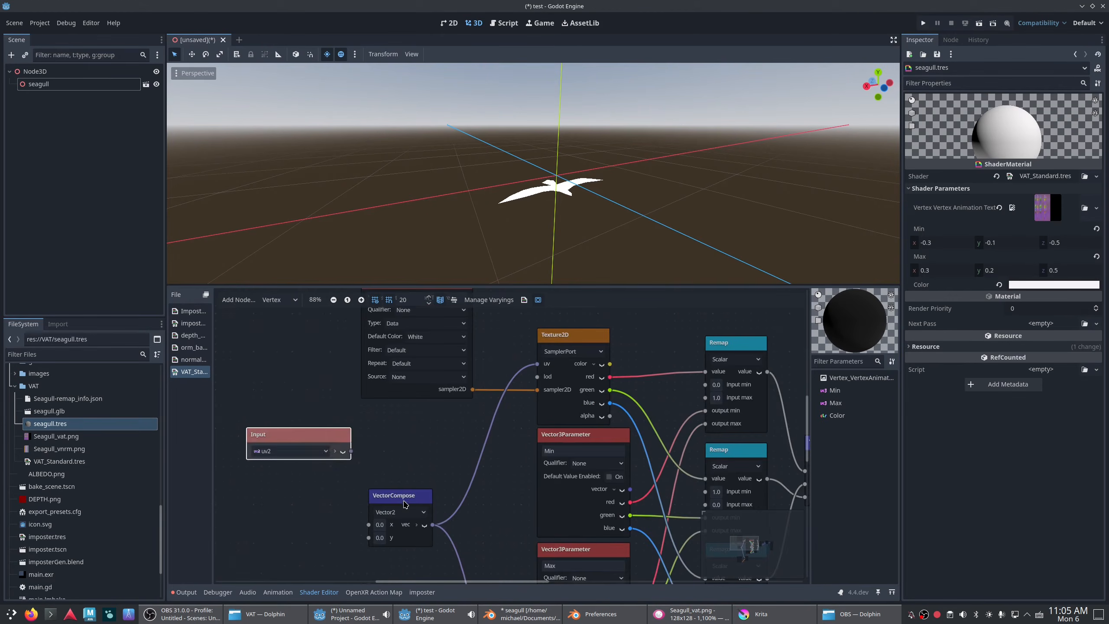
left_click_drag(406, 505, 432, 437)
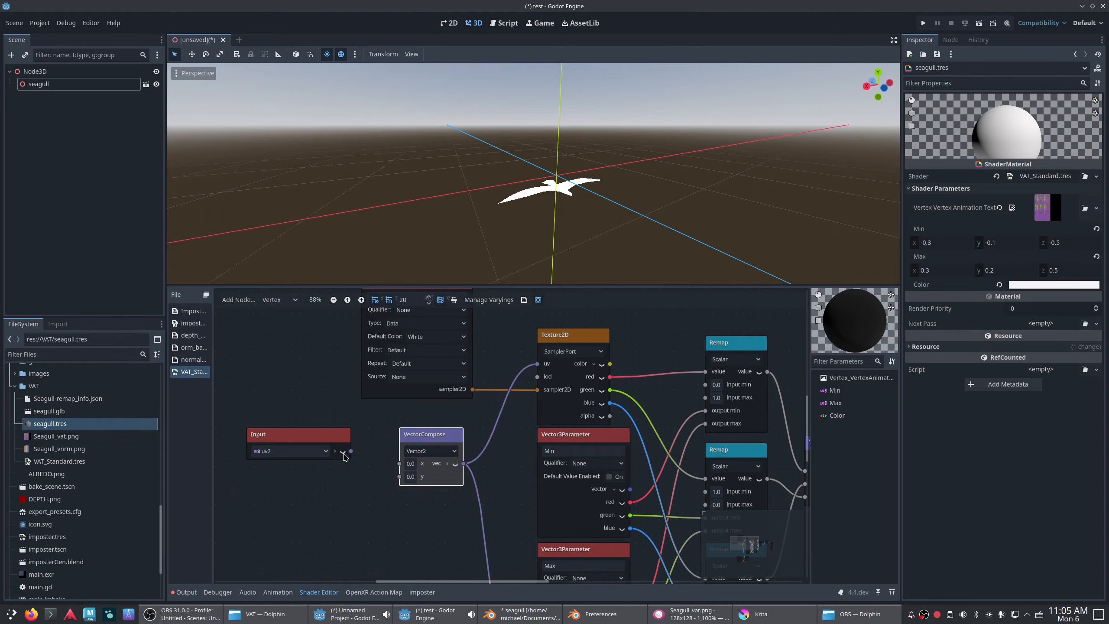
left_click(342, 452)
left_click_drag(351, 464, 394, 468)
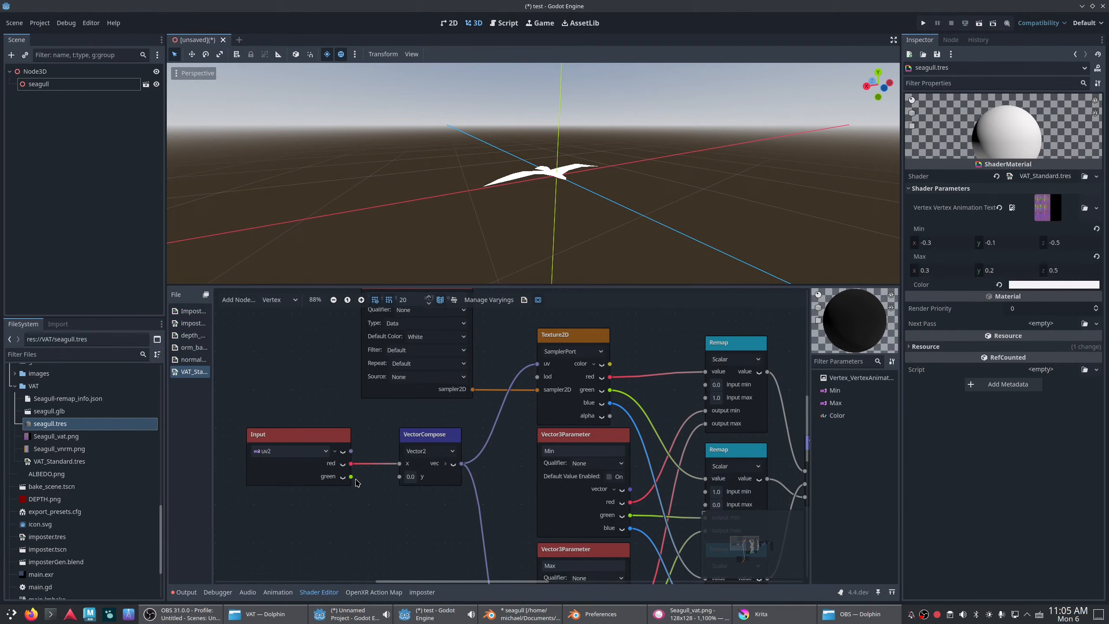
- Add an IntParameter node and place it above the uv2 Input, beside the vertex animation Texture2DParameter
scroll(356, 483, "down", 2)
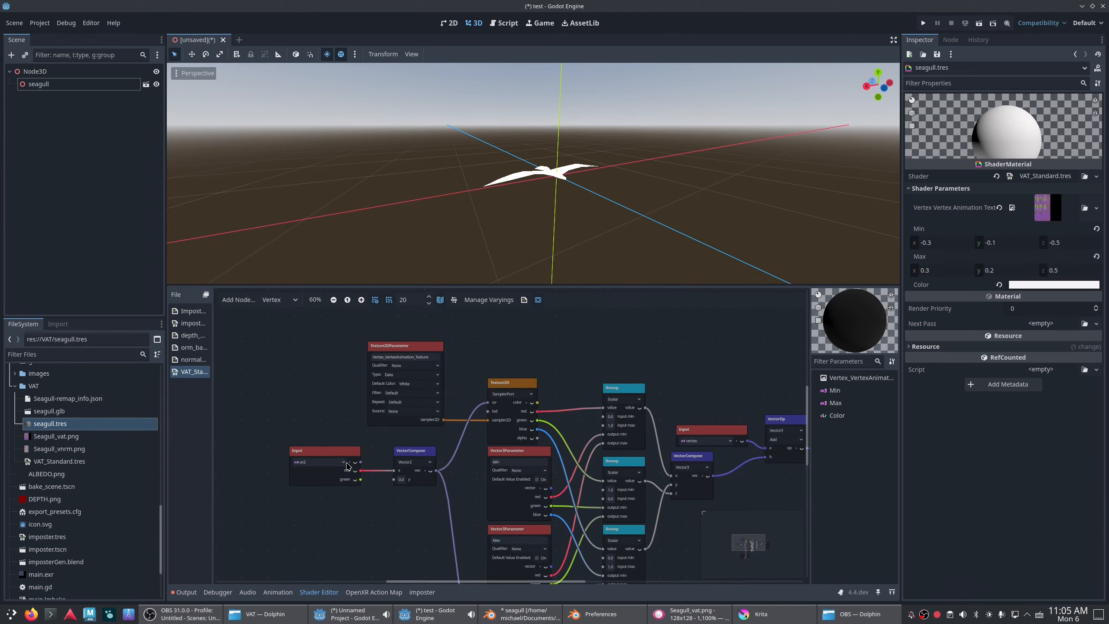
left_click(238, 300)
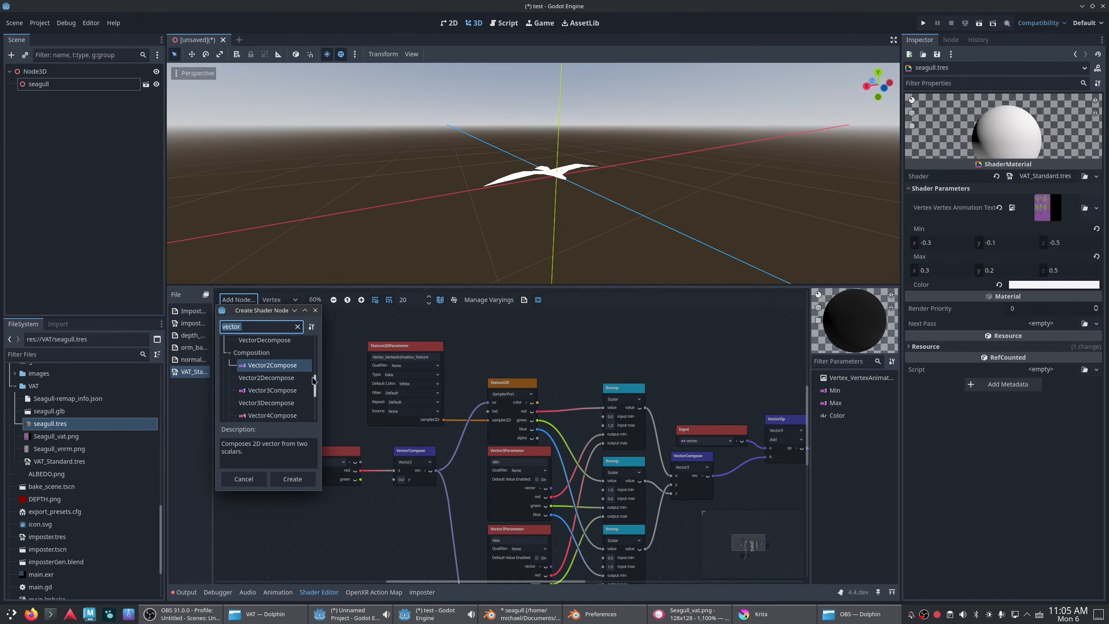
type("float")
scroll(276, 406, "down", 2)
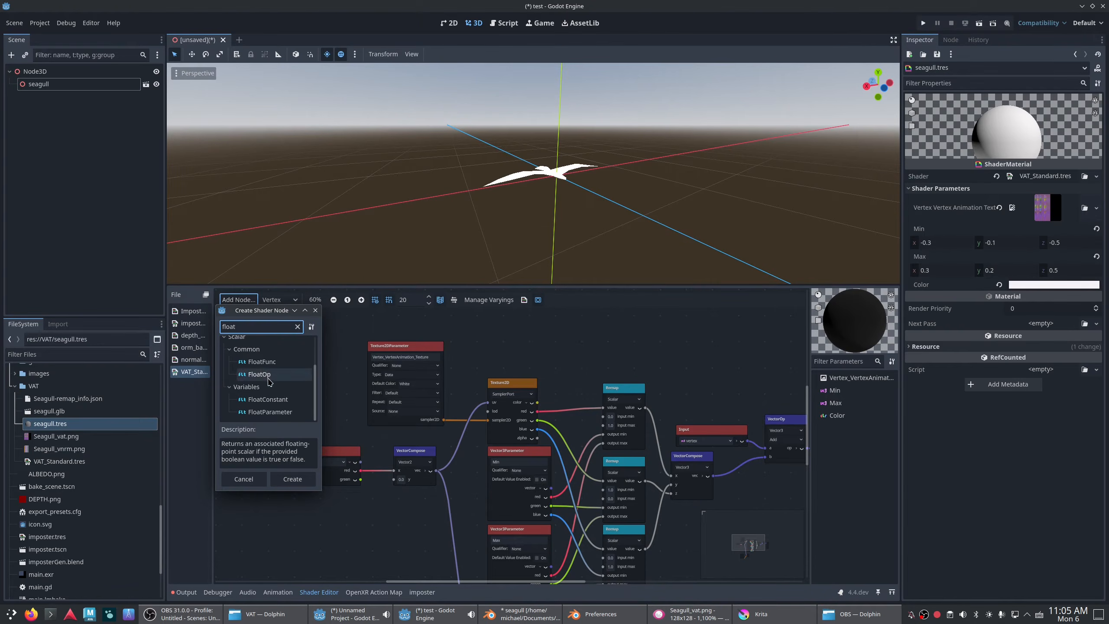
scroll(275, 384, "up", 3)
type("int")
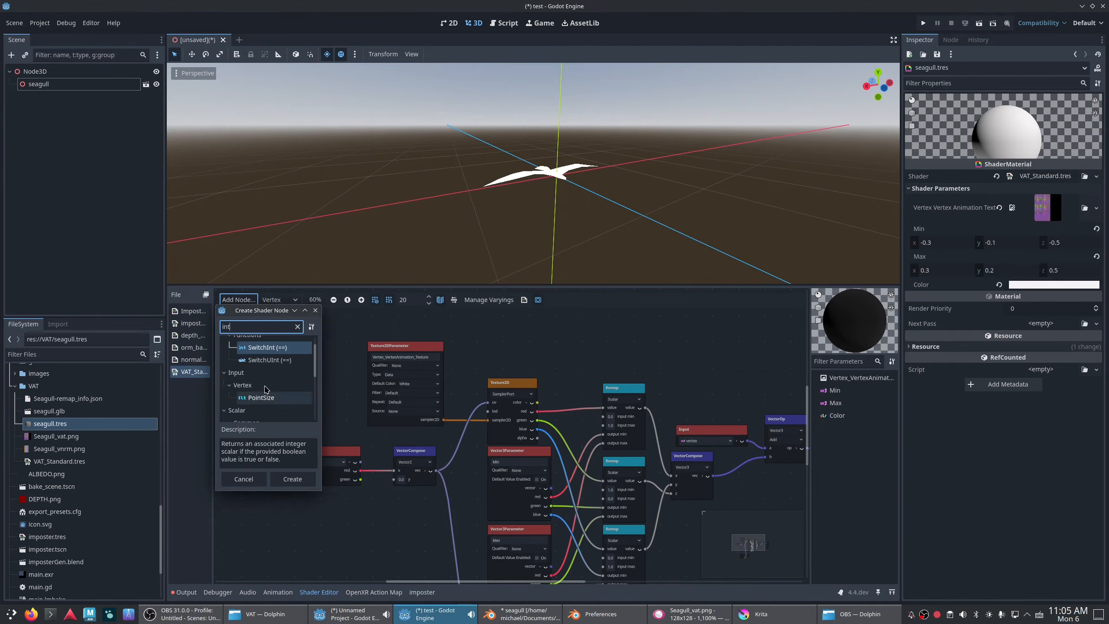
scroll(274, 387, "down", 2)
scroll(274, 388, "down", 3)
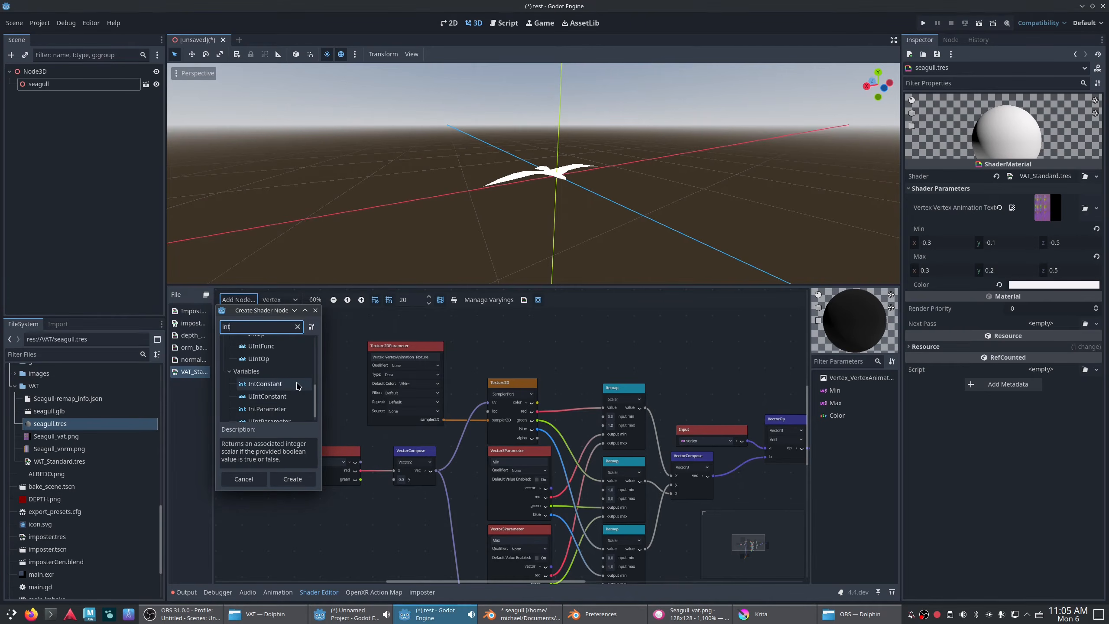
double_click(284, 409)
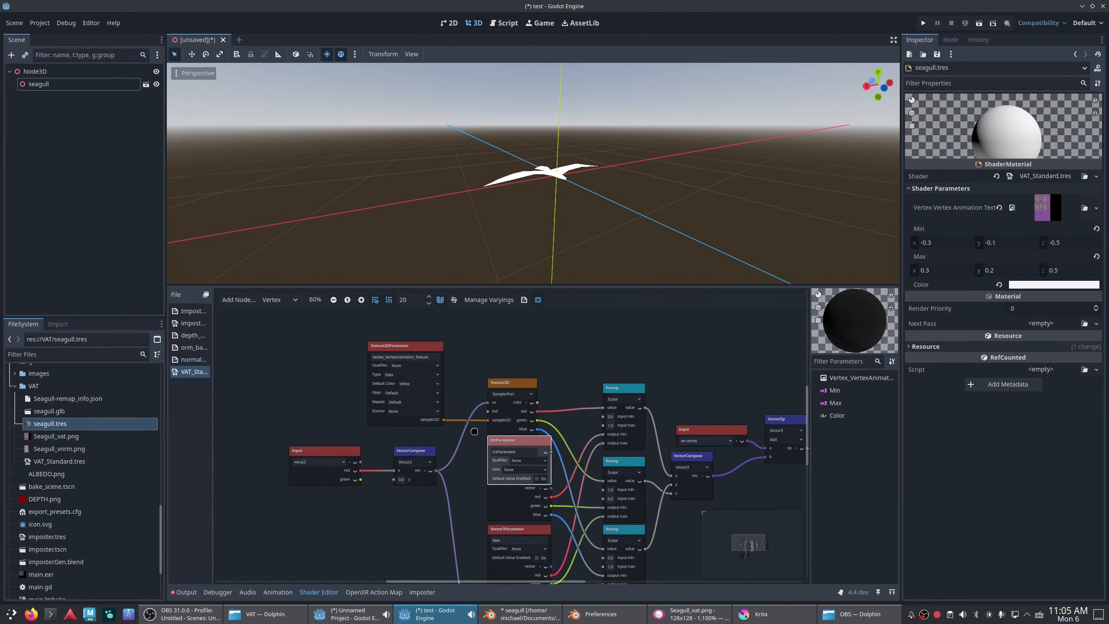
left_click_drag(545, 440, 286, 377)
- Name the integer parameter Number_of_Frames and shift its node further from the Texture2DParameter
double_click(287, 389)
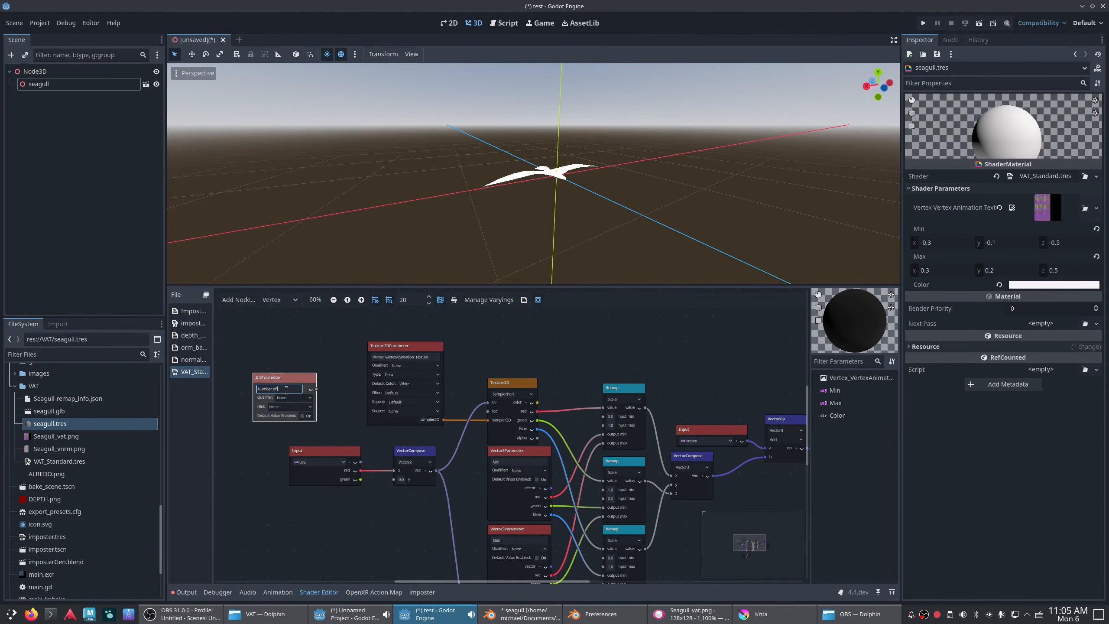
type("Number of Frames")
key("Return")
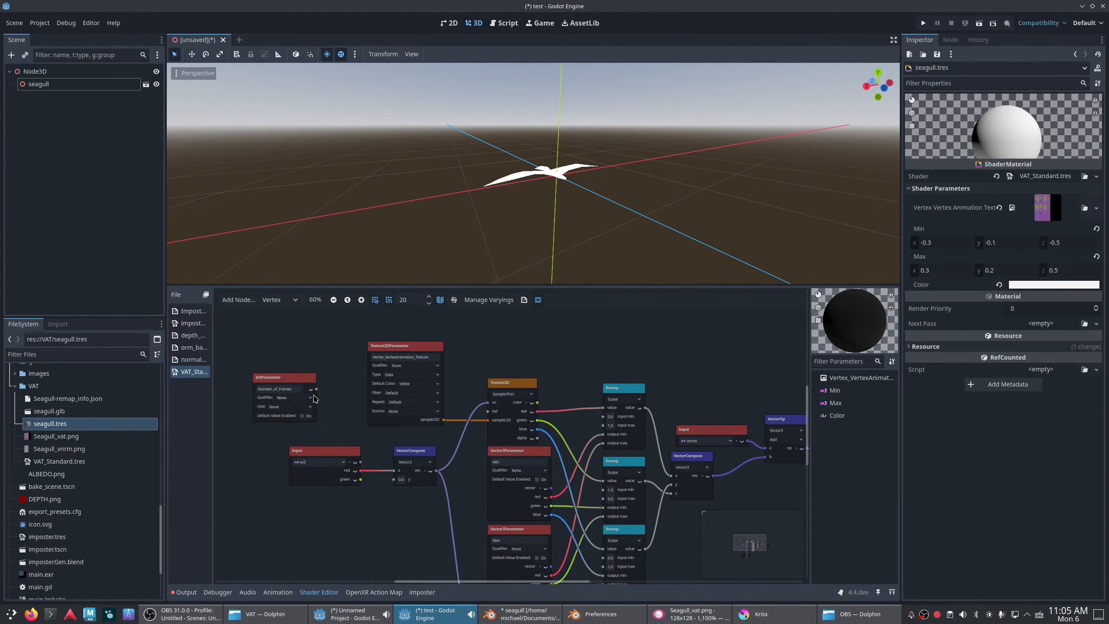
left_click_drag(293, 379, 267, 375)
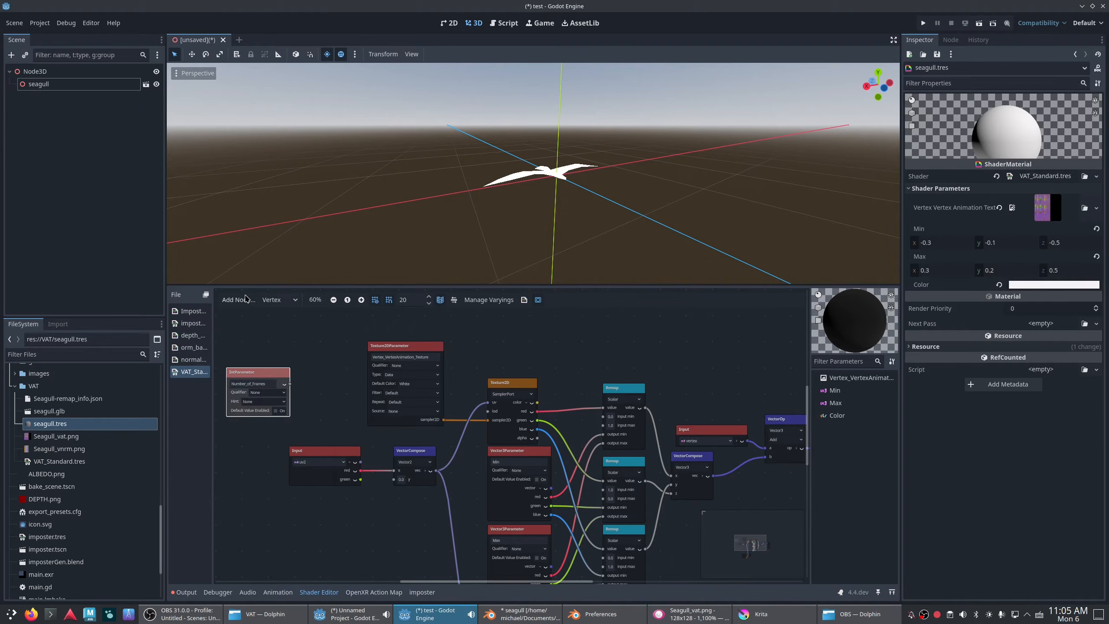
- Add a FloatParameter node and place it directly below the Number_of_Frames node
left_click(243, 298)
type("float p")
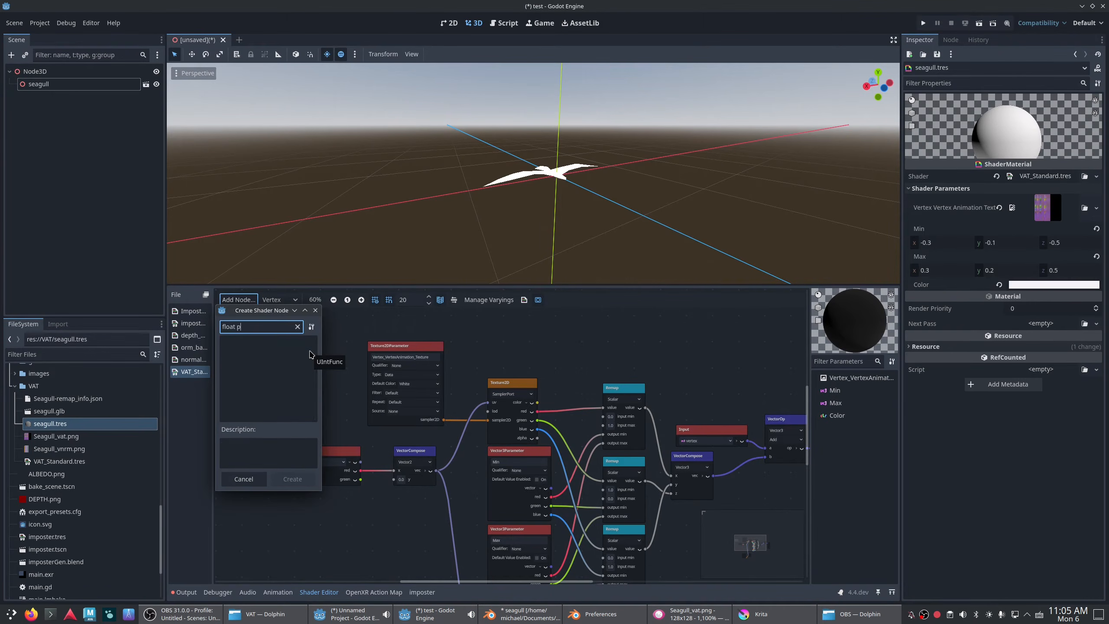
key("BackSpace")
key("BackSpace")
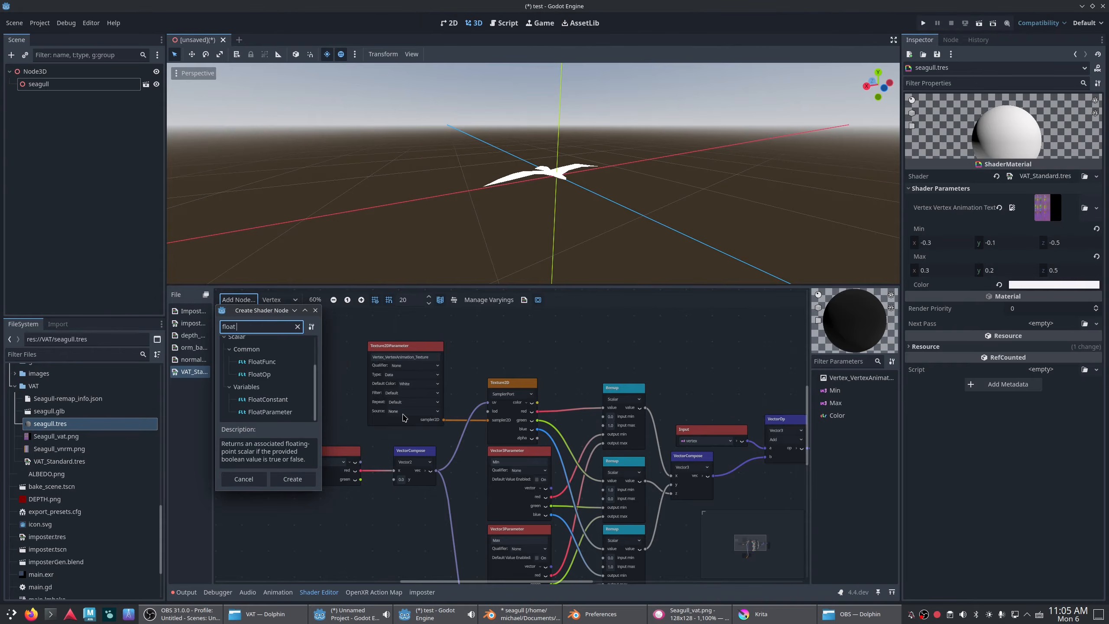
double_click(266, 412)
left_click_drag(554, 440, 263, 424)
- Name the float parameter Current_Frame and line it up under Number_of_Frames, moving the uv2 Input lower to make room
double_click(257, 435)
type("Current Frame")
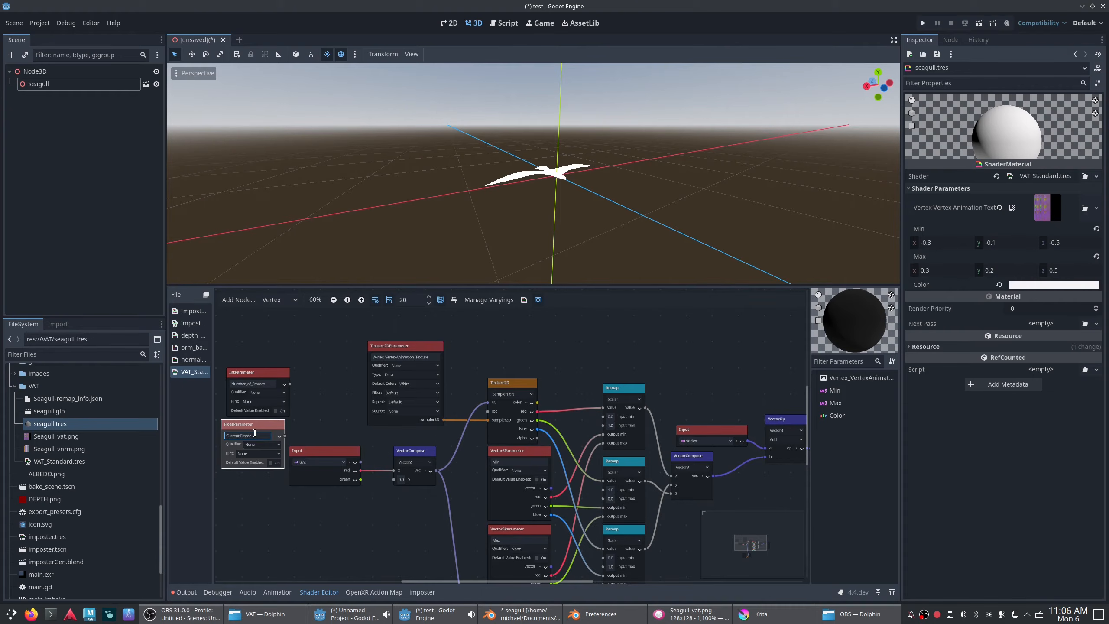
key("Return")
left_click_drag(309, 455, 309, 491)
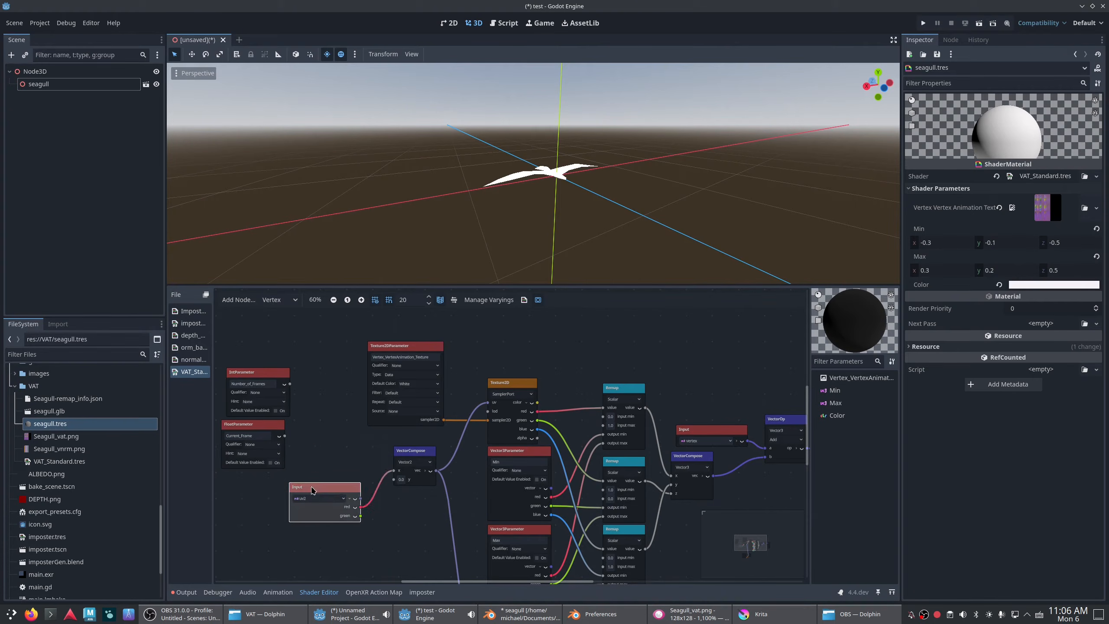
left_click_drag(263, 425, 268, 425)
left_click(332, 427)
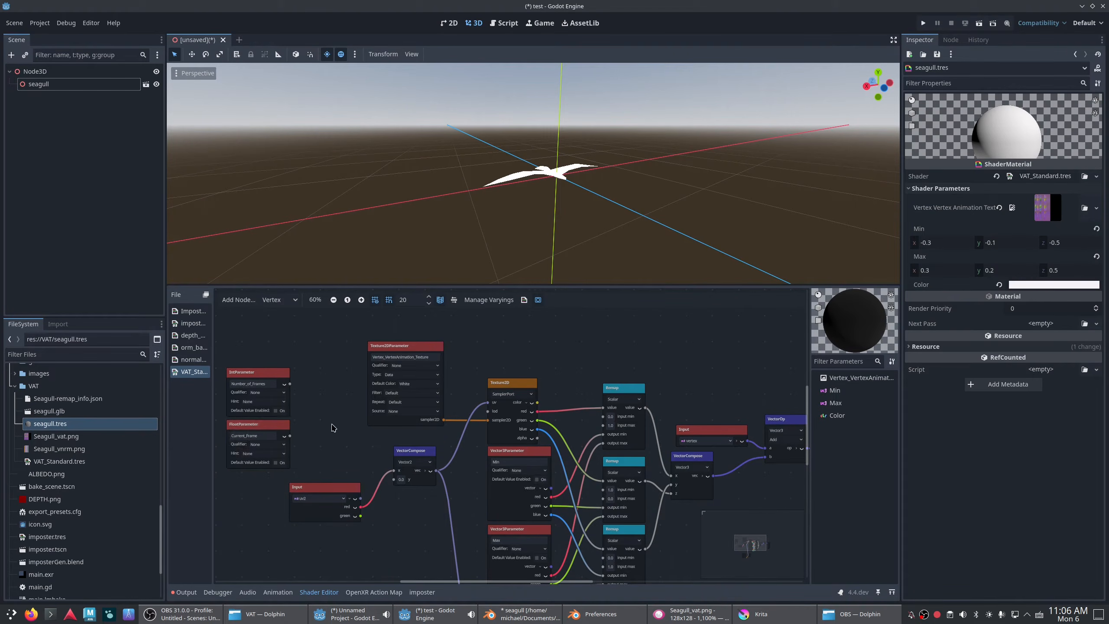
- Add a floating-point scalar Divide operator node to the vertex graph
left_click(245, 301)
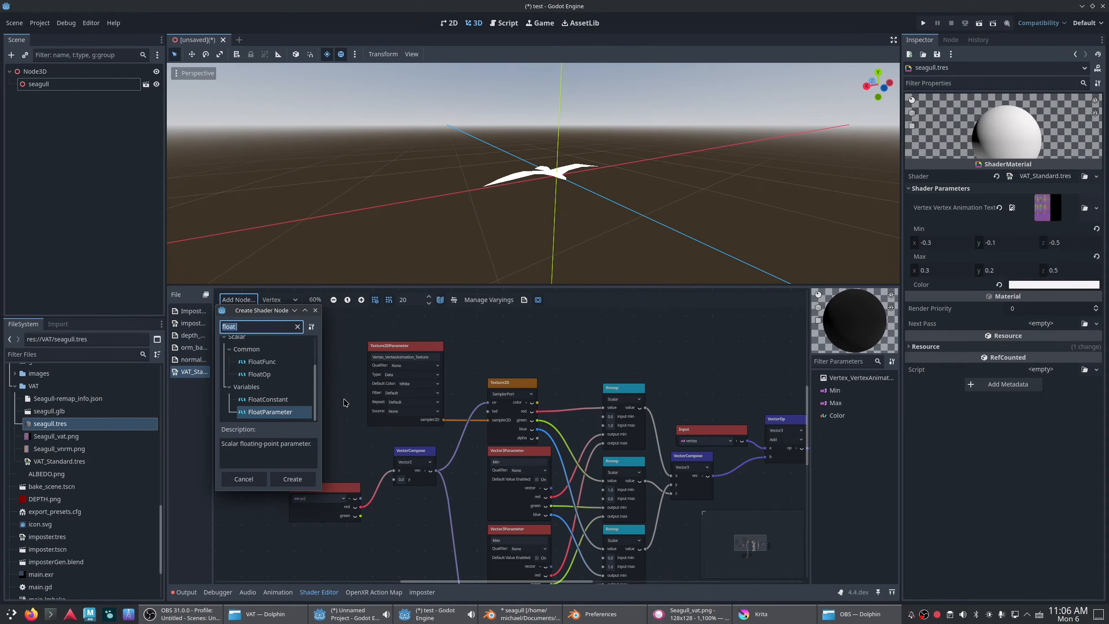
type("divide")
scroll(266, 416, "up", 4)
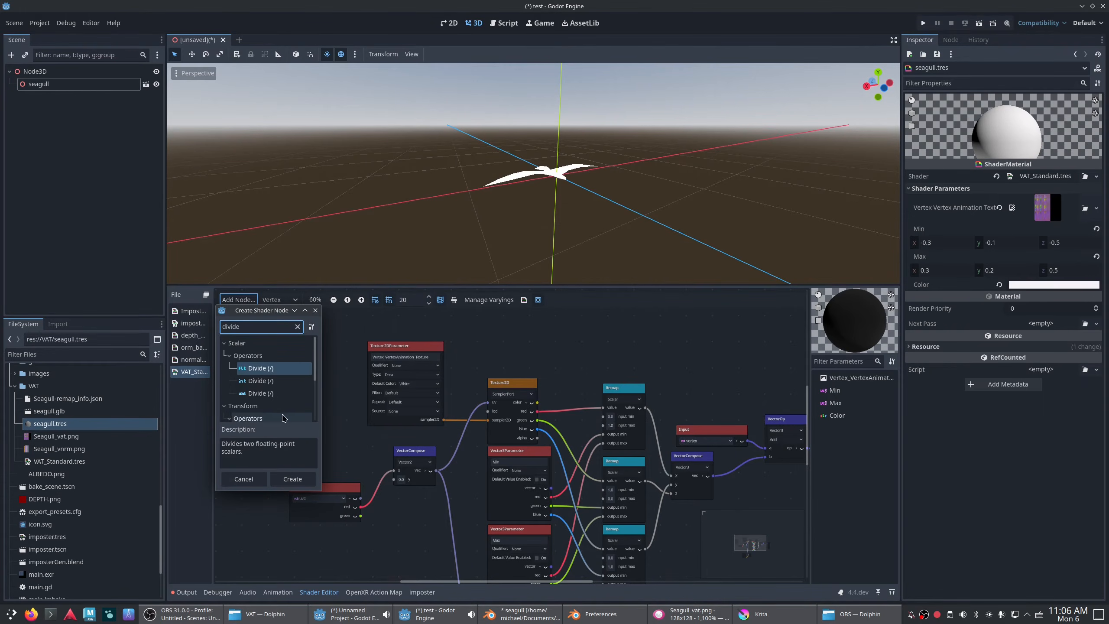
double_click(275, 371)
- Arrange the parameter nodes beside the FloatOp, feeding Current_Frame into a and Number_of_Frames into b
left_click_drag(530, 444, 284, 408)
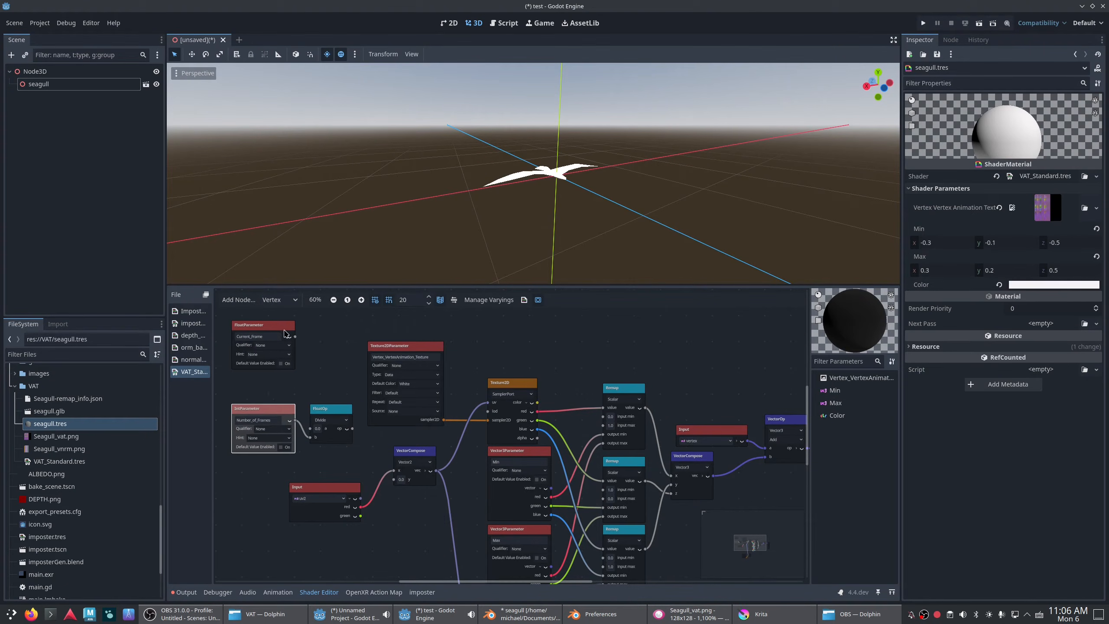
left_click_drag(284, 329, 279, 355)
left_click_drag(304, 395, 328, 393)
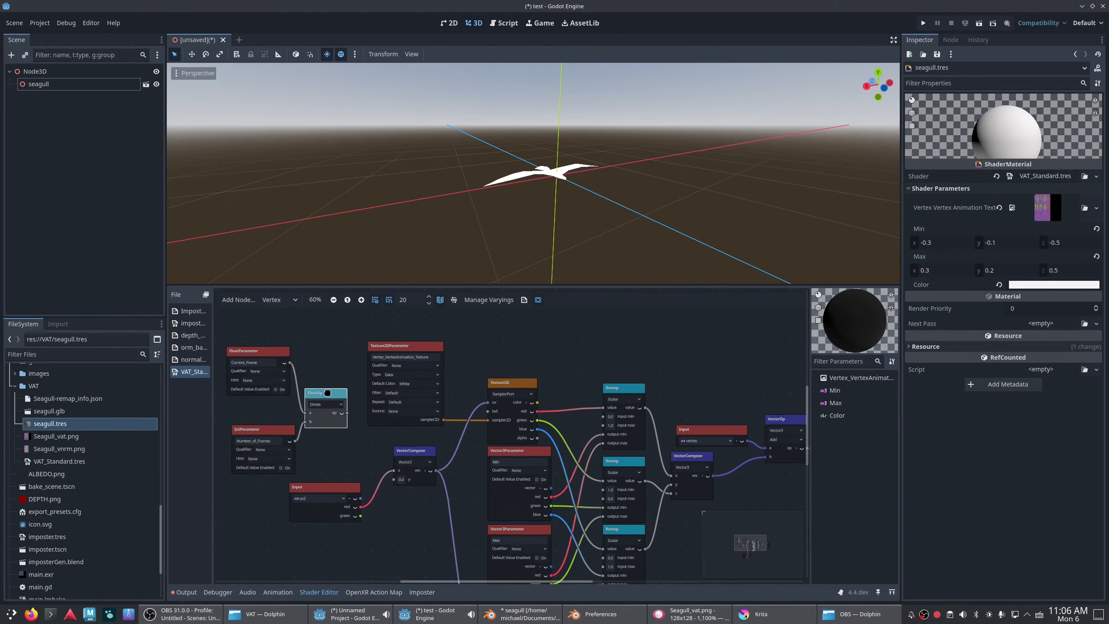
left_click_drag(273, 434, 322, 371)
- Set the FloatOp to Remainder and connect its output to VectorCompose y, with the uv2 Input moved back up
left_click(323, 396)
left_click(332, 466)
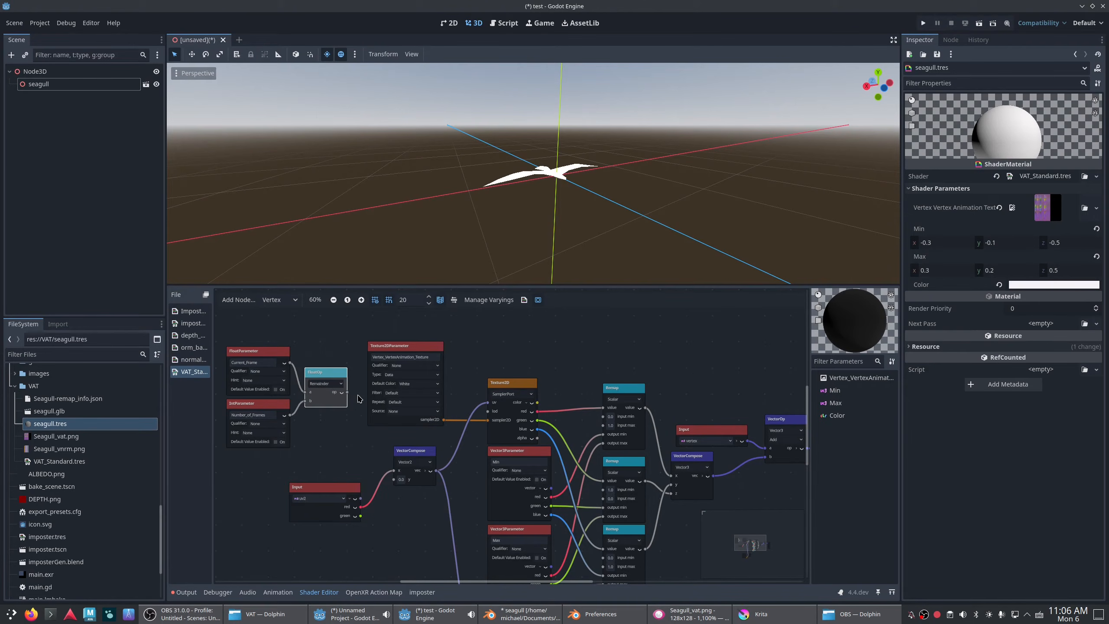
left_click(363, 441)
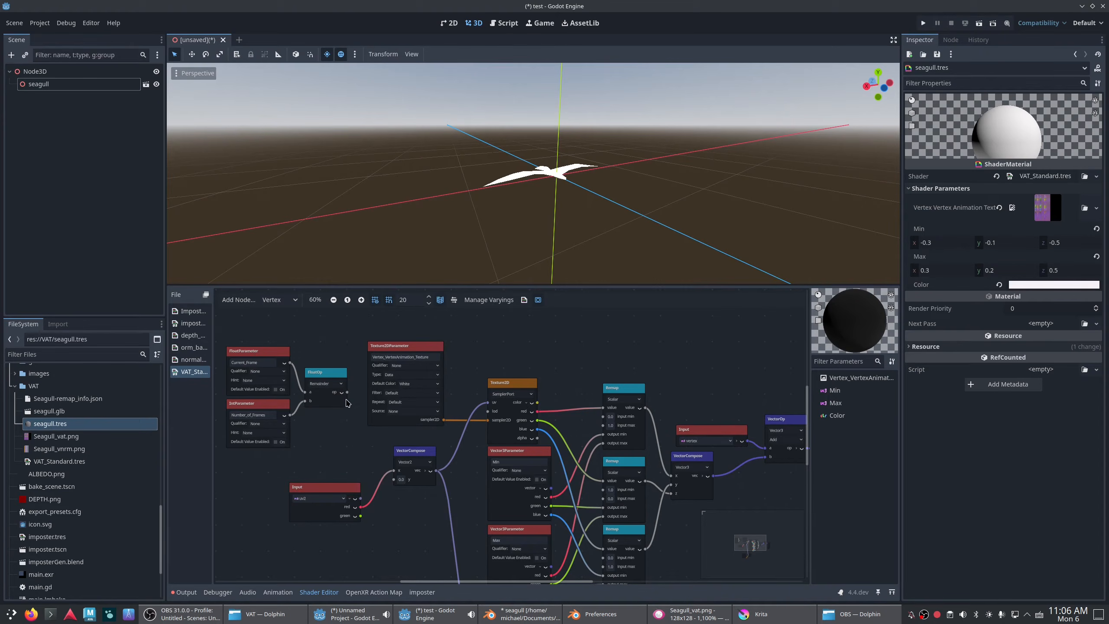
left_click_drag(346, 410, 388, 484)
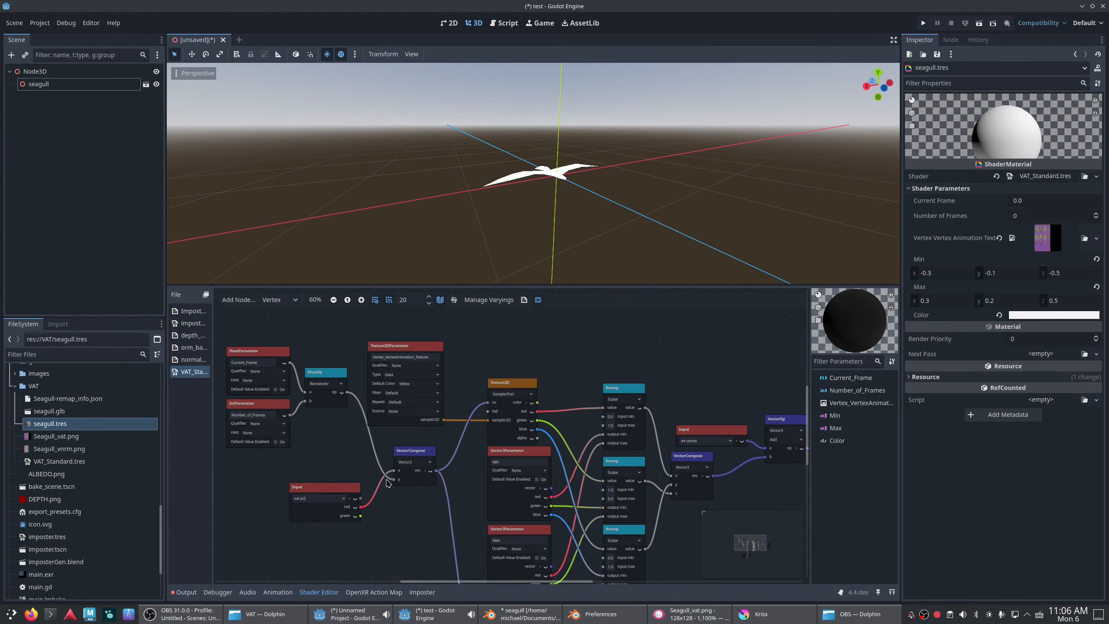
left_click_drag(342, 487, 342, 453)
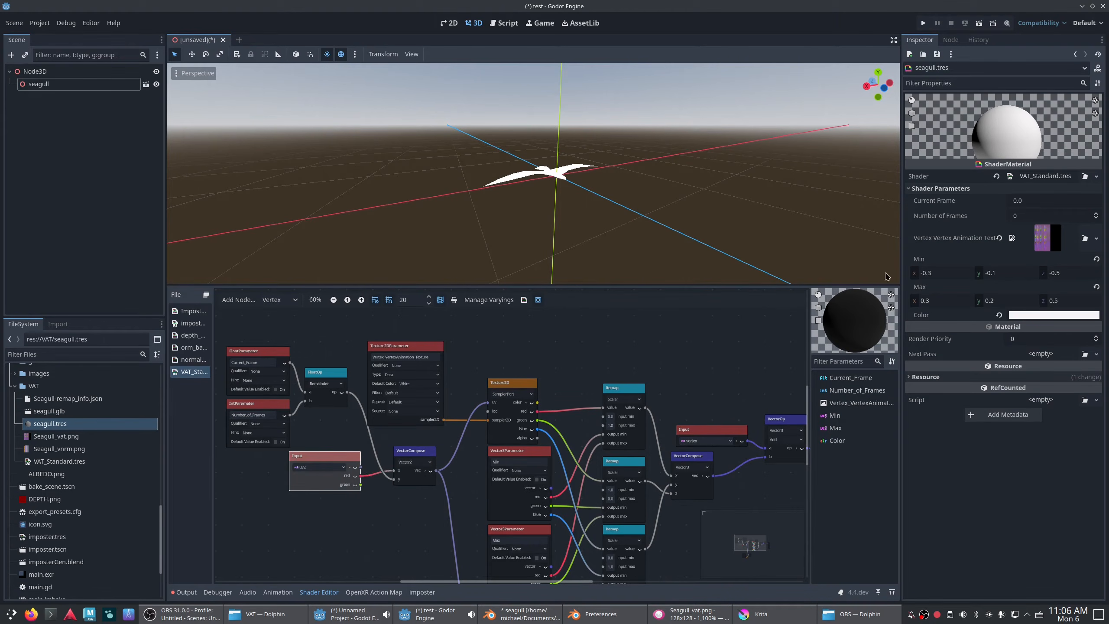
- Set the material's Number of Frames to 128 and scrub Current Frame up to 2.6
left_click_drag(1028, 201, 1034, 201)
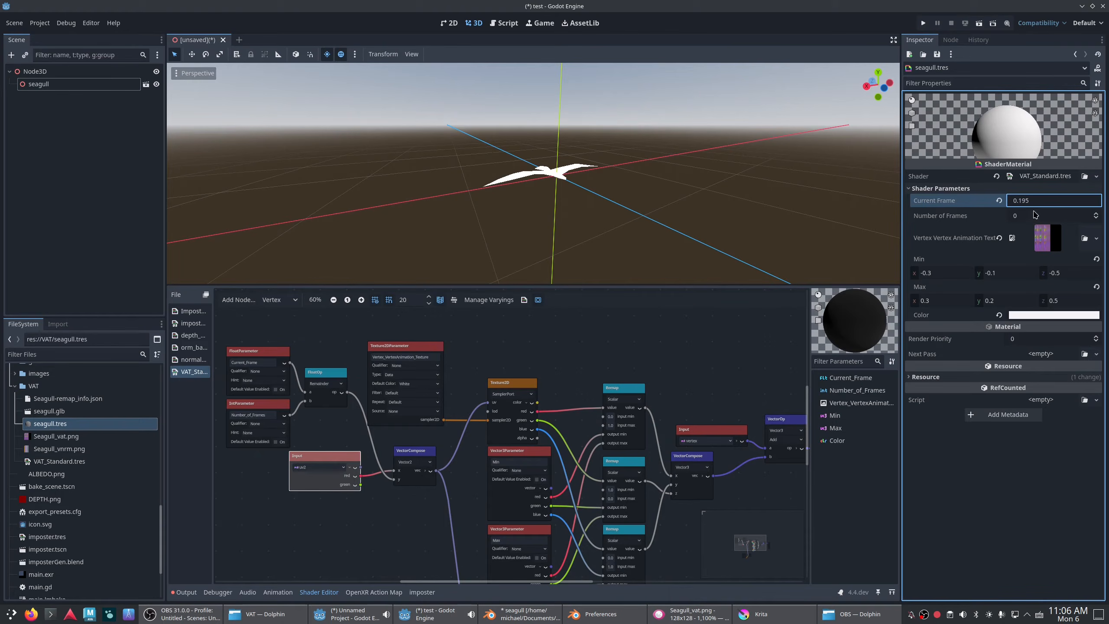
left_click(998, 202)
left_click(1027, 213)
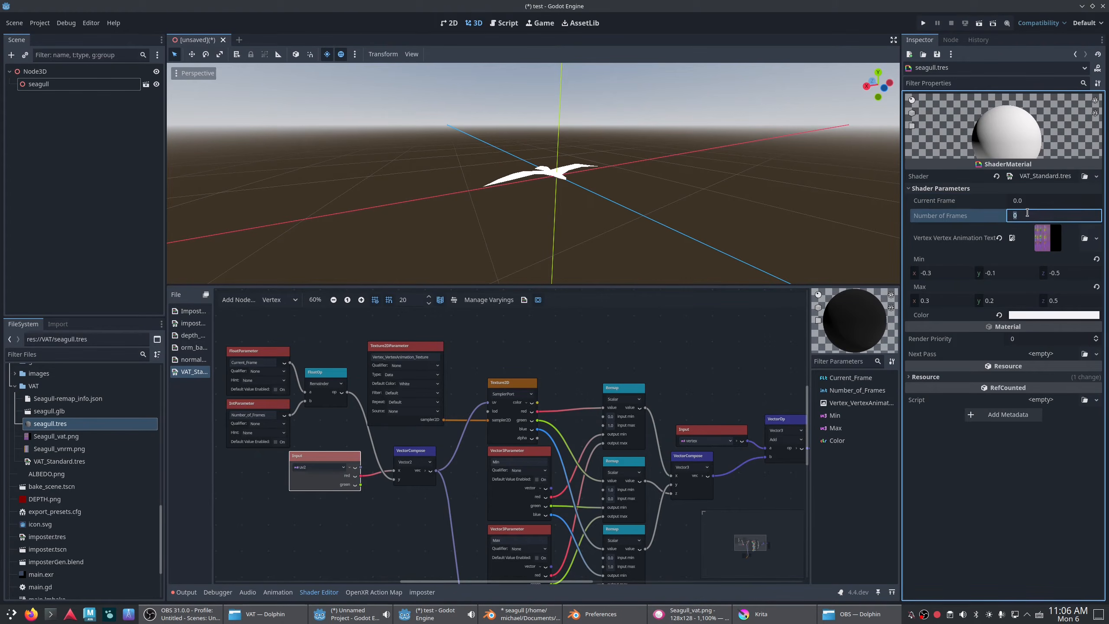
type("128")
left_click_drag(1033, 201, 1108, 201)
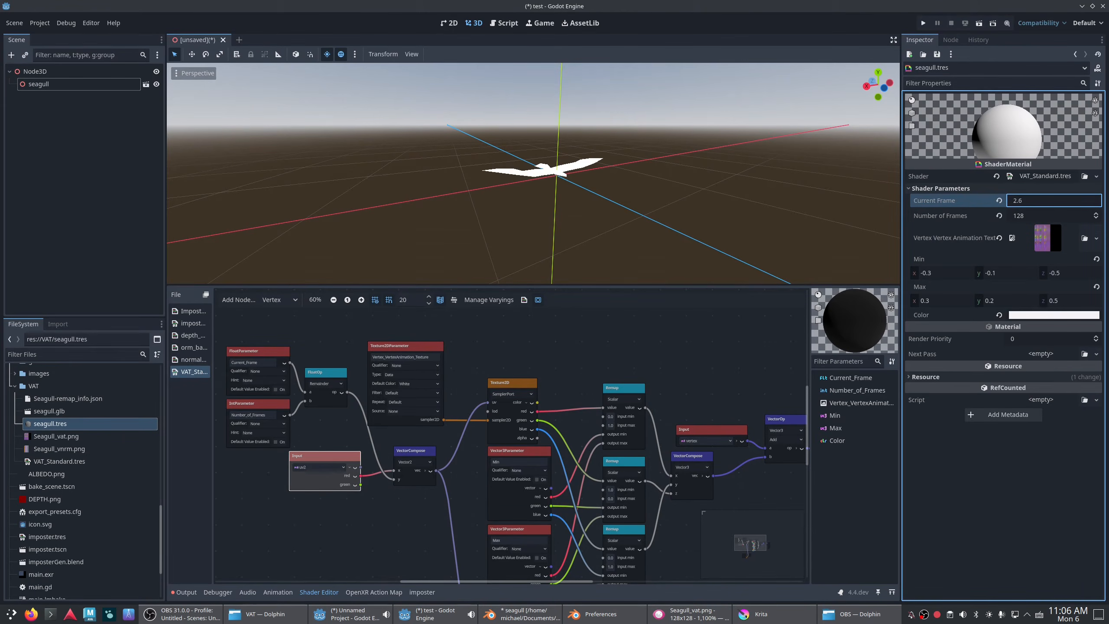
- Select the Current_Frame, Number_of_Frames and Remainder nodes together and move them slightly down and away from the Texture2DParameter
left_click(557, 348)
middle_click_drag(505, 355, 575, 382)
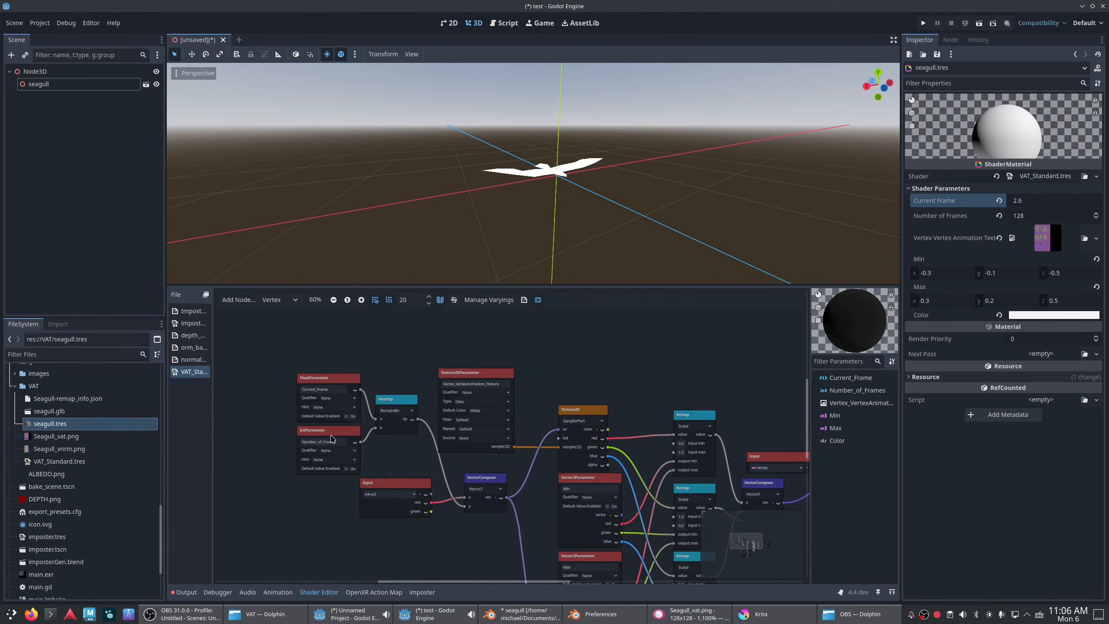
scroll(332, 439, "up", 2)
left_click_drag(252, 360, 452, 488)
left_click_drag(425, 398, 411, 421)
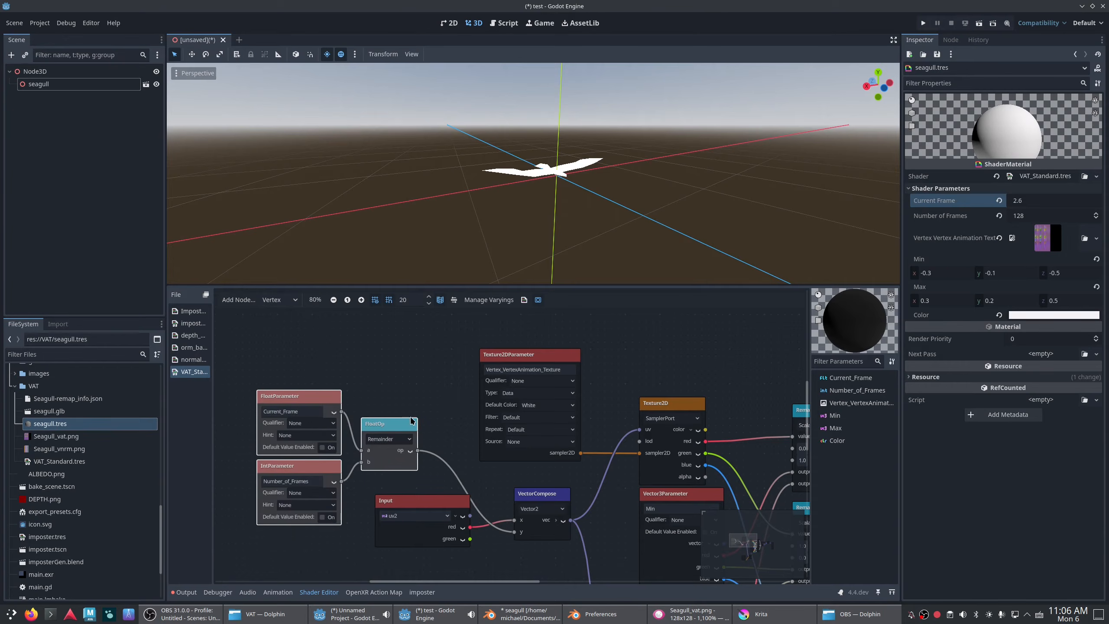
- Try whole-number Current Frame values on the seagull material, setting 1 and then 3
mouse_move(1032, 204)
left_mouse_down()
mouse_move(1012, 204)
mouse_move(1024, 204)
left_mouse_up()
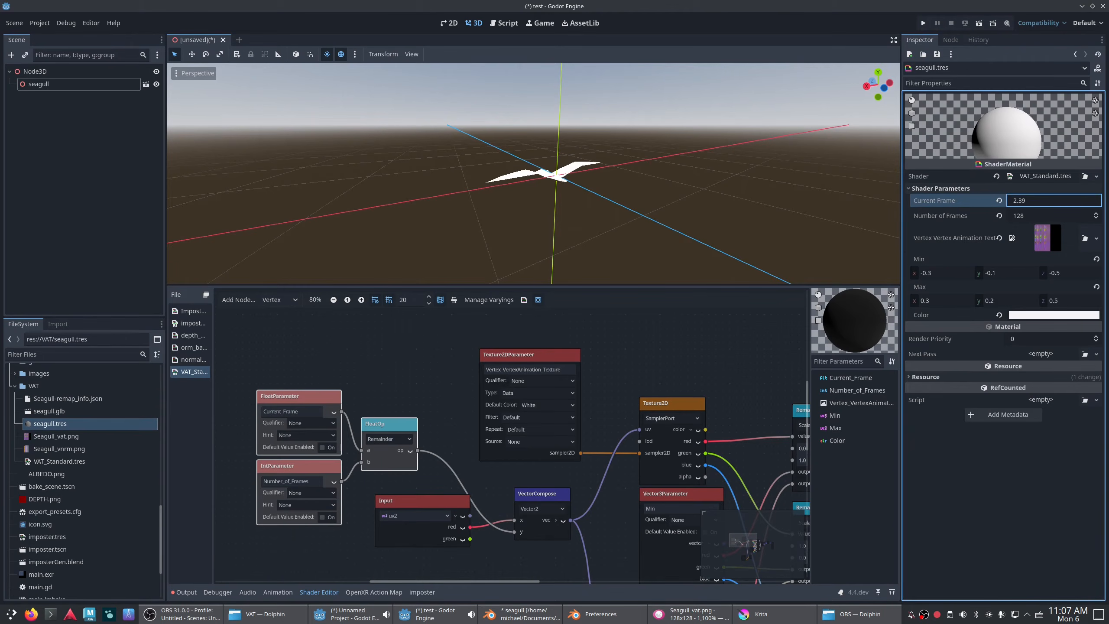
type("1")
key("Return")
left_click(1051, 201)
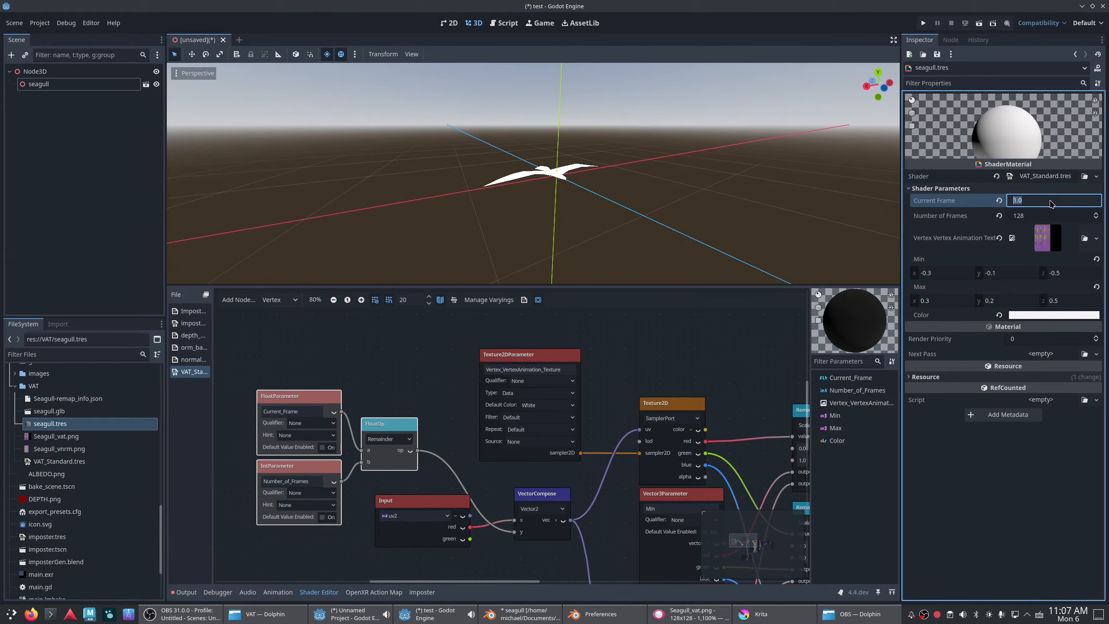
key("Return")
key("Return")
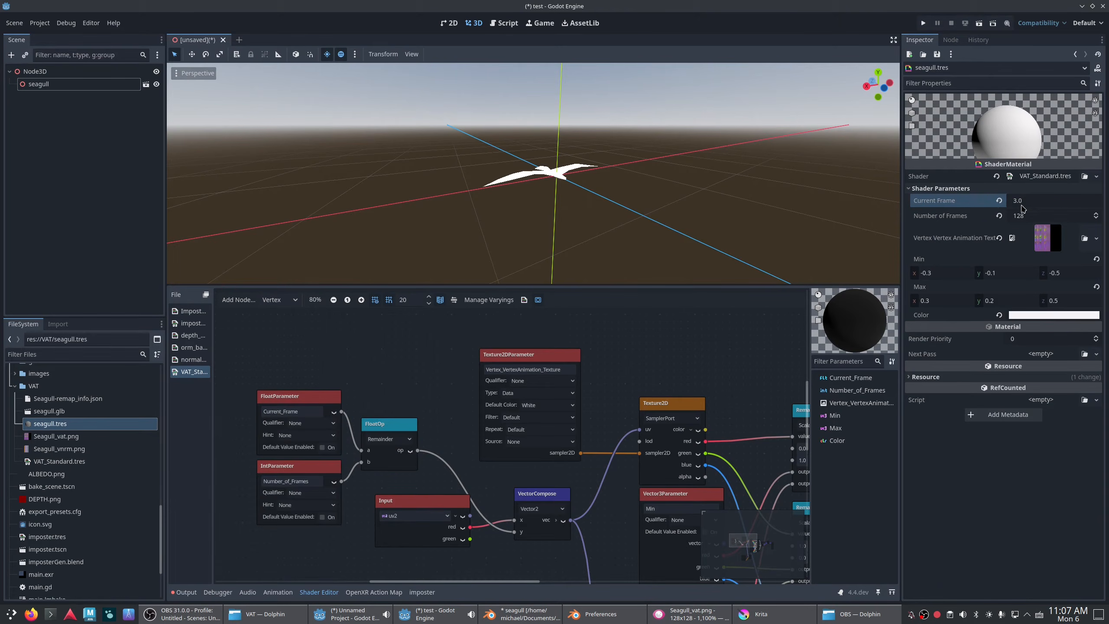
- Duplicate the Remainder FloatOp, insert the copy between Remainder and VectorCompose y, and set it to Divide
left_click(395, 428)
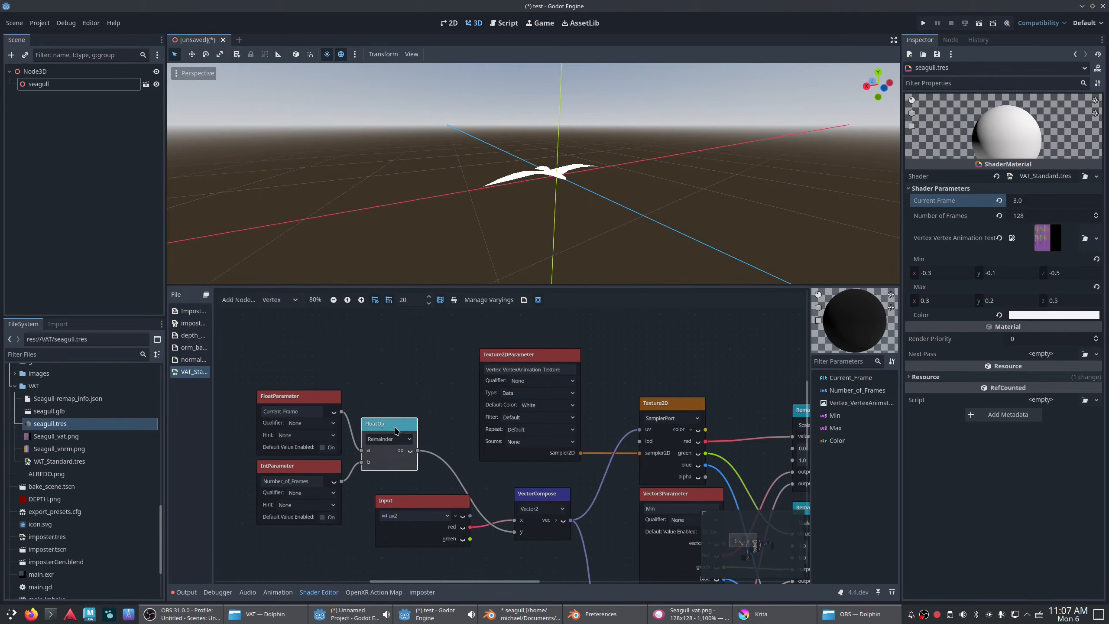
key("ctrl+v")
left_click_drag(461, 430, 445, 424)
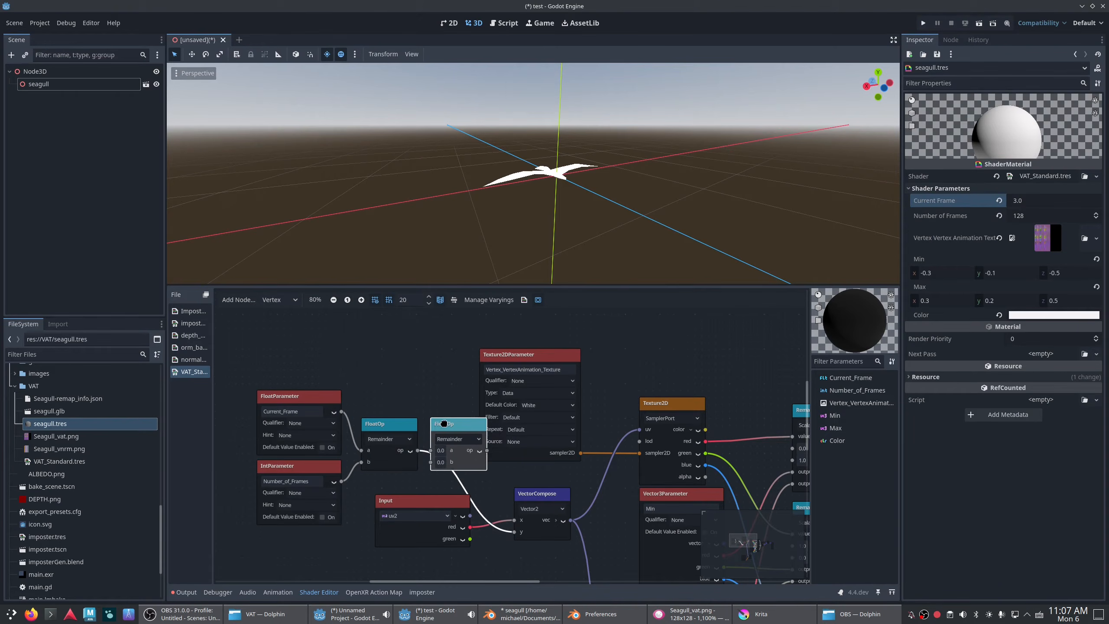
left_click(460, 440)
left_click(455, 487)
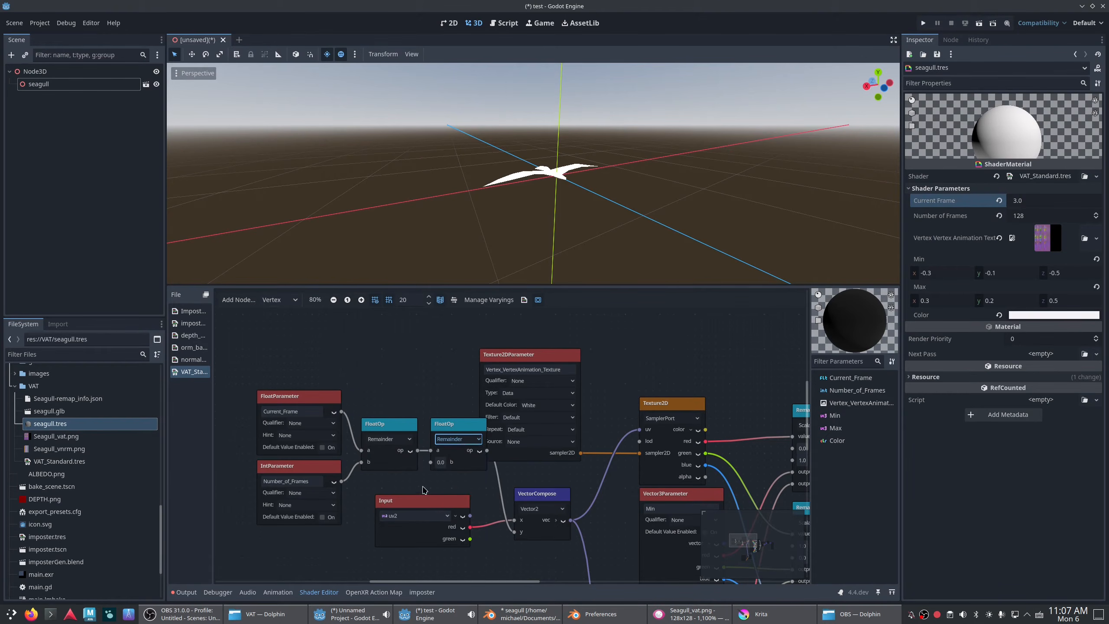
- Feed Number_of_Frames into b of the Divide FloatOp and scrub the material's Current Frame up to about 74
left_click_drag(341, 481, 431, 462)
left_click_drag(457, 423, 456, 437)
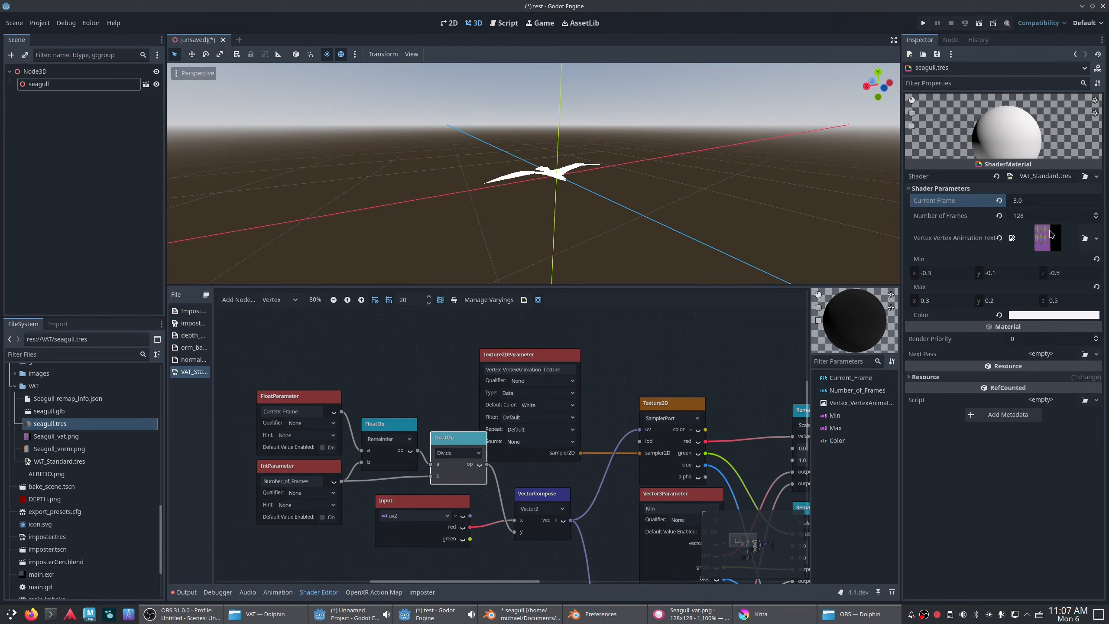
left_click_drag(1027, 203, 1057, 203)
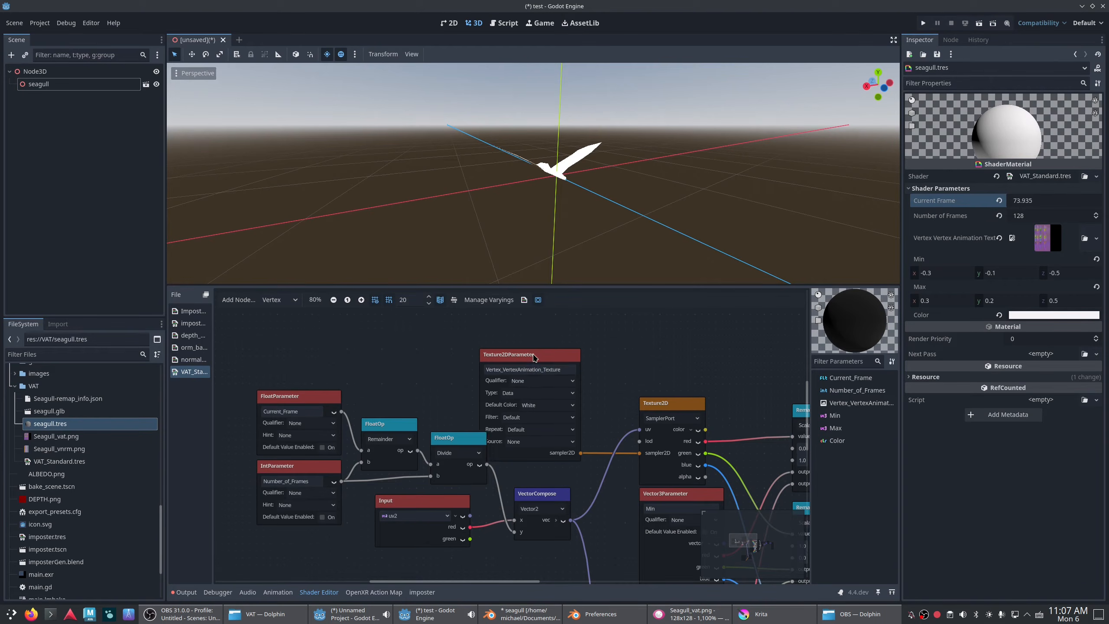
- Move the Texture2DParameter aside and shift the frame parameters, both FloatOps and the uv2 Input away from VectorCompose to make room
left_click_drag(535, 358, 568, 354)
scroll(450, 411, "down", 6)
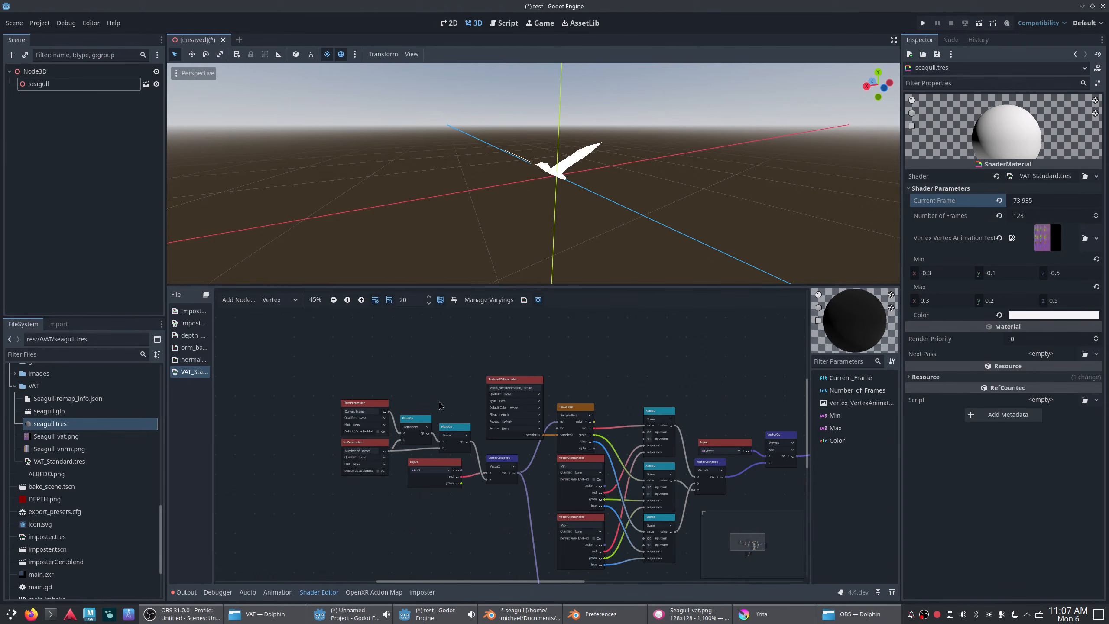
left_click_drag(454, 391, 323, 459)
left_click_drag(456, 428, 442, 462)
left_click(435, 405)
- Add a SwitchFloat node and place it between the Divide FloatOp and VectorCompose
left_click(239, 300)
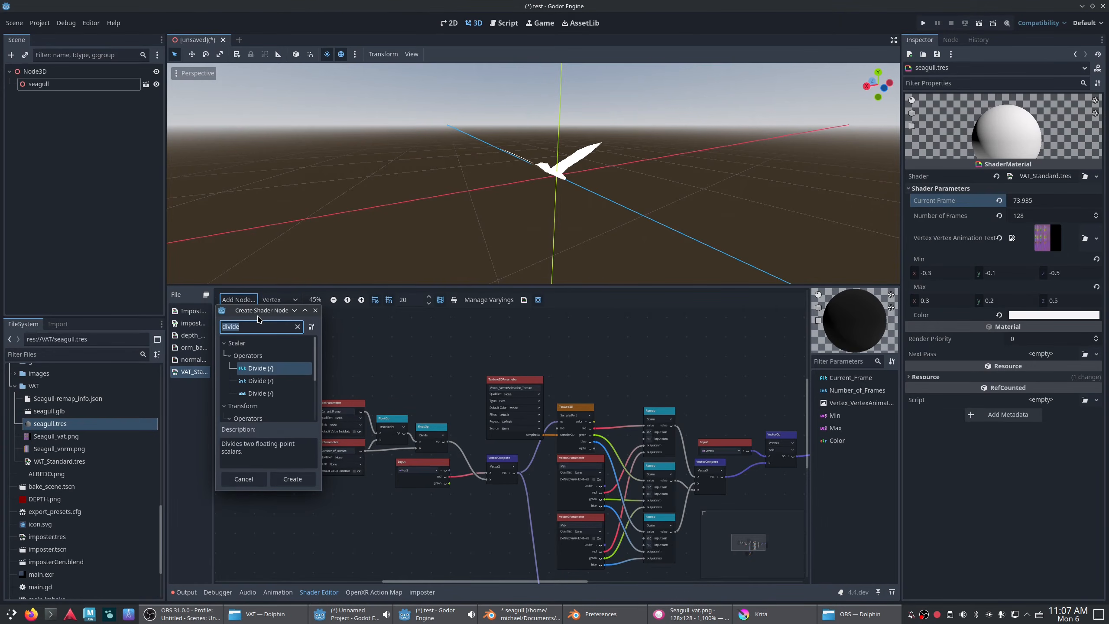
type("switch")
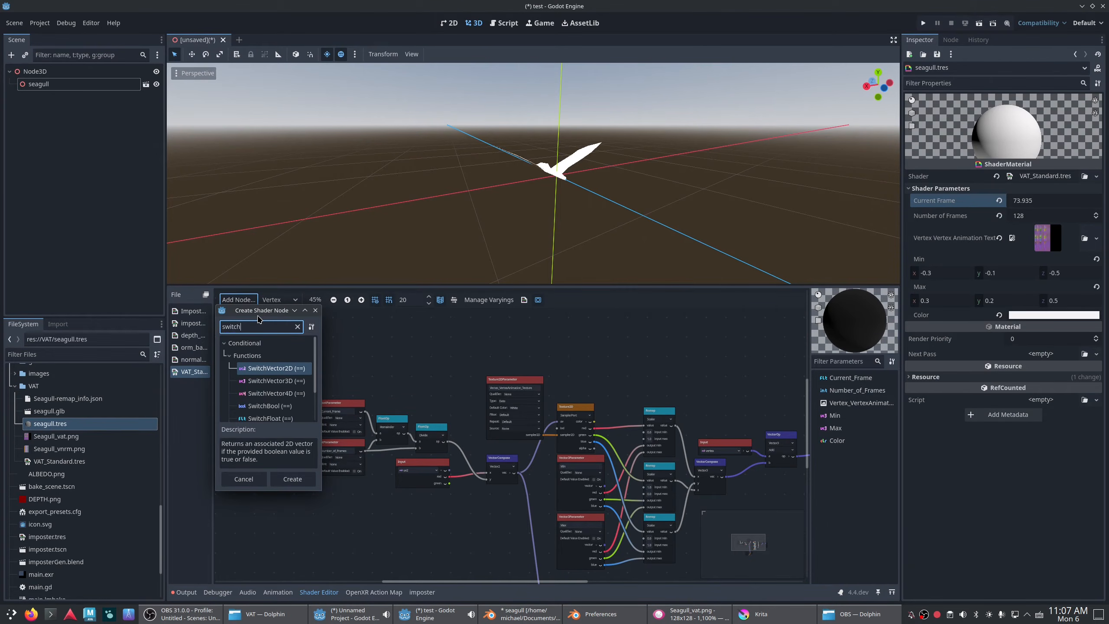
scroll(280, 380, "down", 3)
double_click(281, 380)
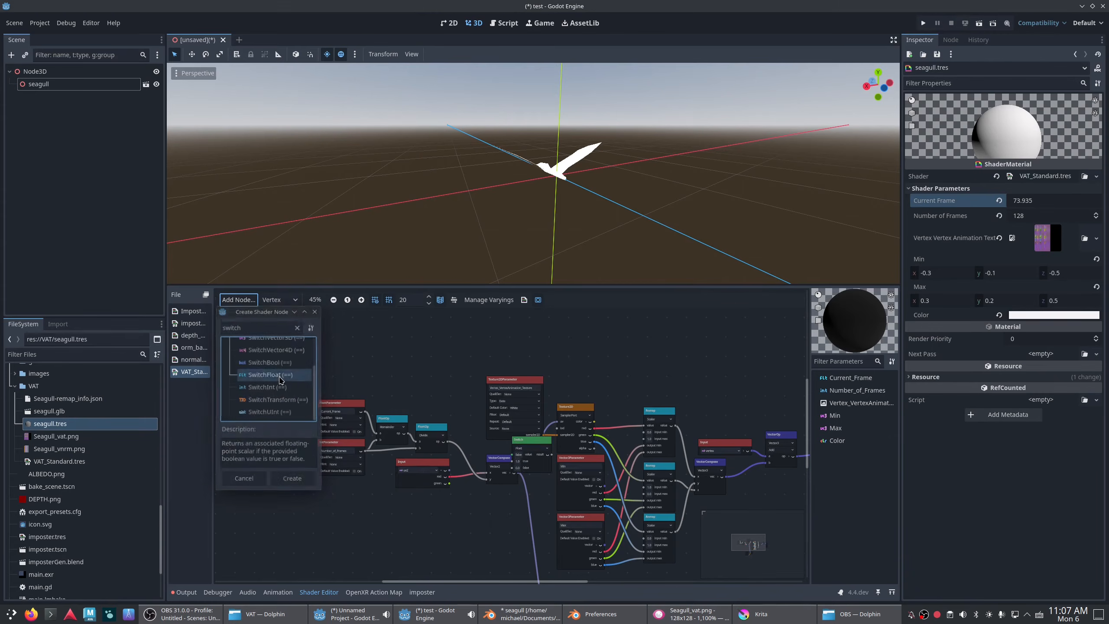
left_click_drag(538, 449, 476, 427)
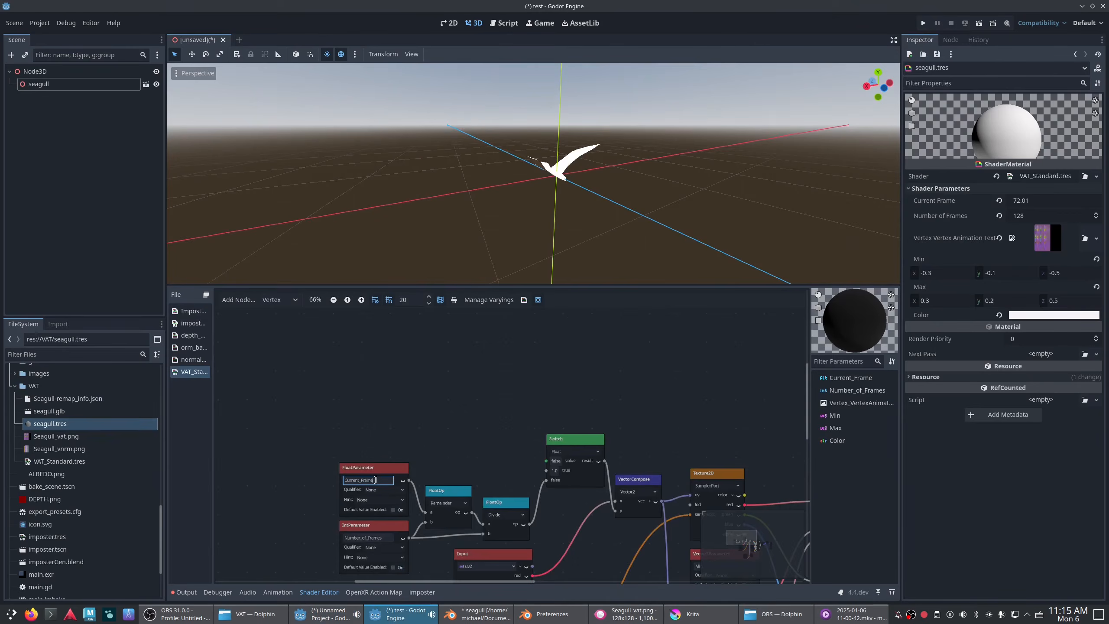
- Add a BooleanParameter node and place it above the Current_Frame parameter
scroll(415, 379, "down", 3)
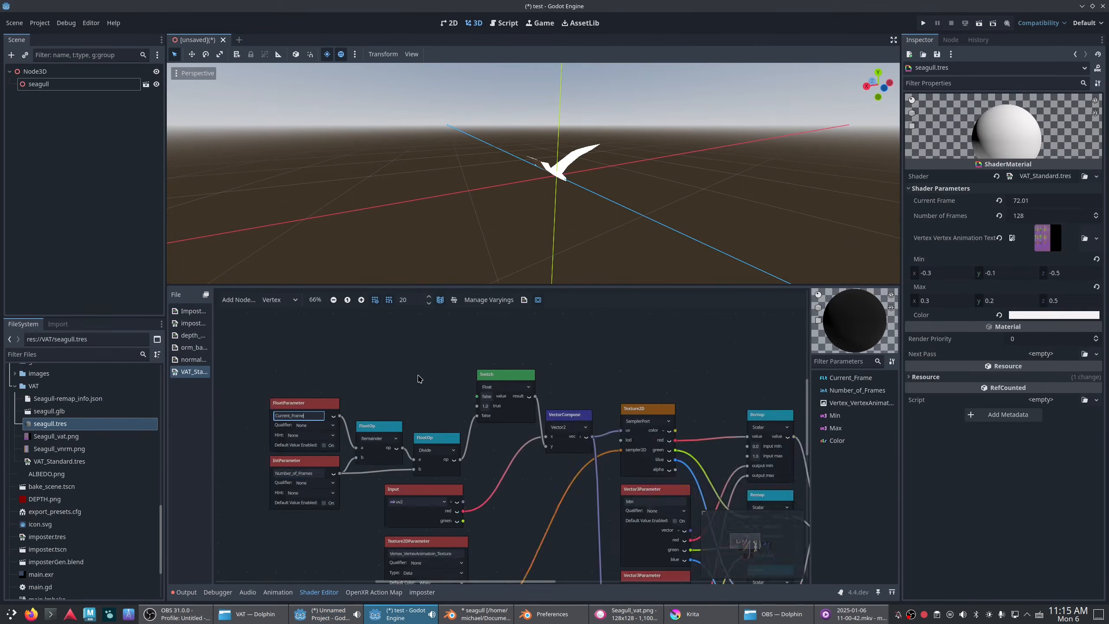
left_click(250, 301)
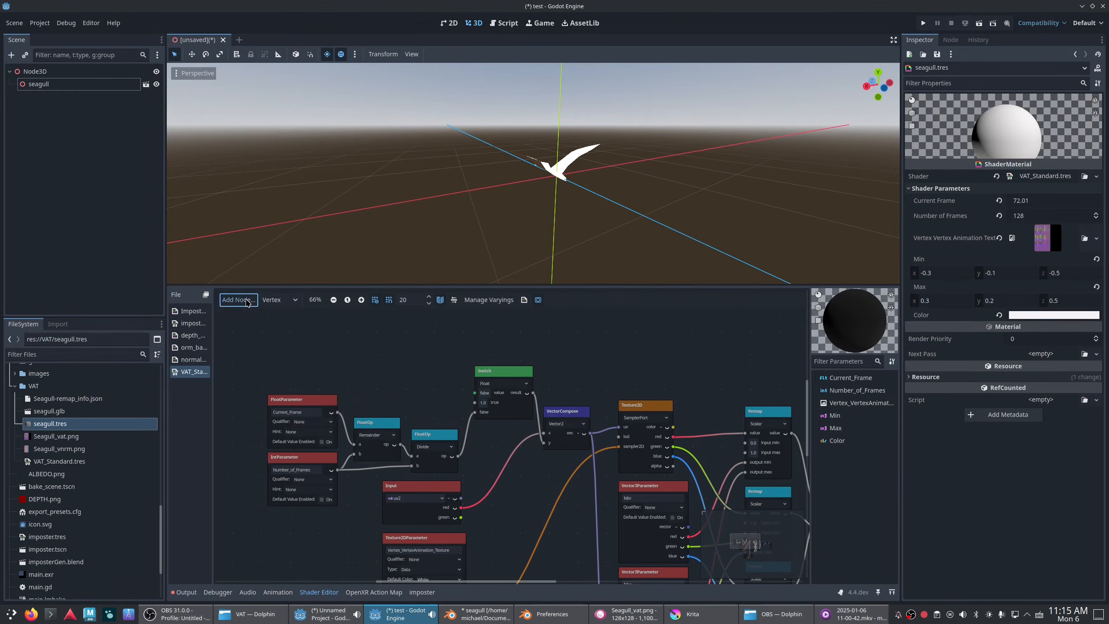
type("boole")
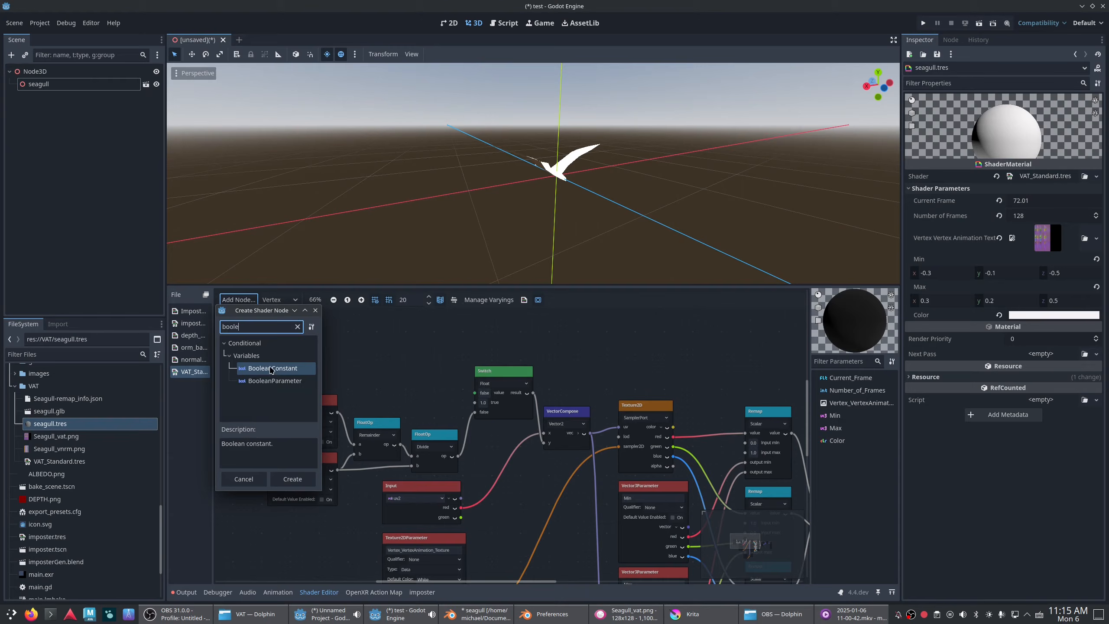
double_click(275, 380)
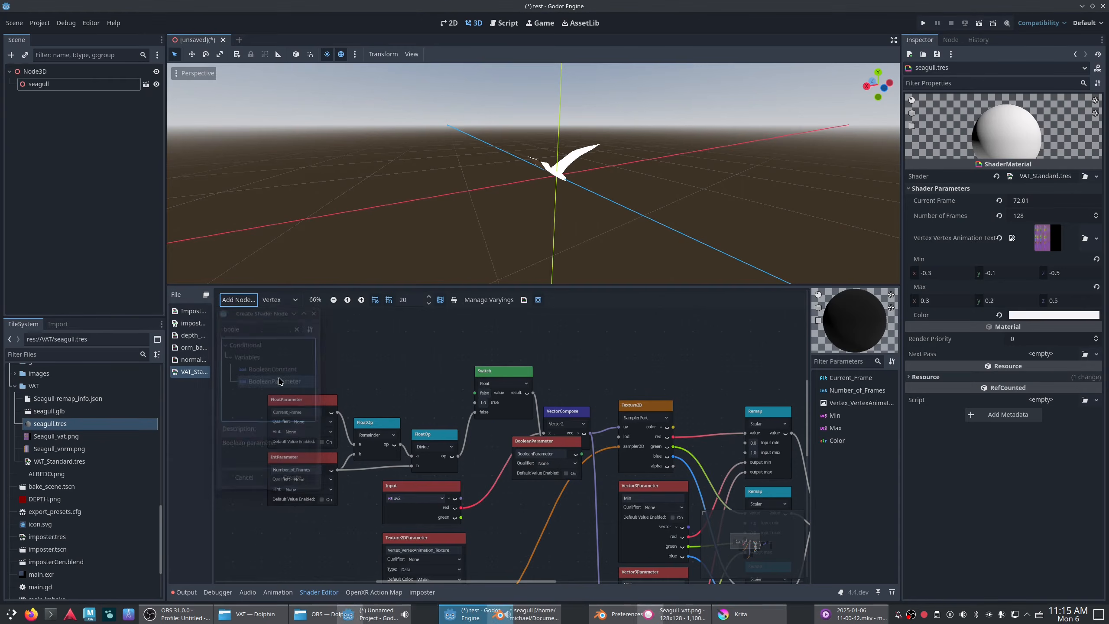
left_click_drag(428, 384, 318, 326)
- Name the BooleanParameter Auto_Loop and connect its output to the Switch node's value input
left_click(326, 339)
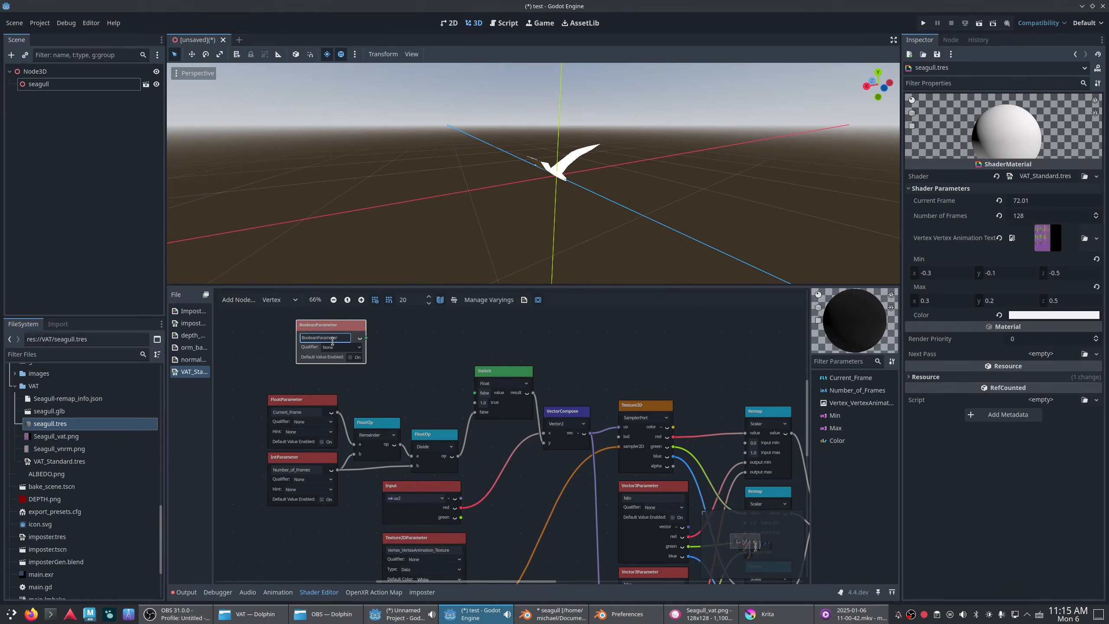
double_click(333, 335)
type("Auto_Loop")
key("Return")
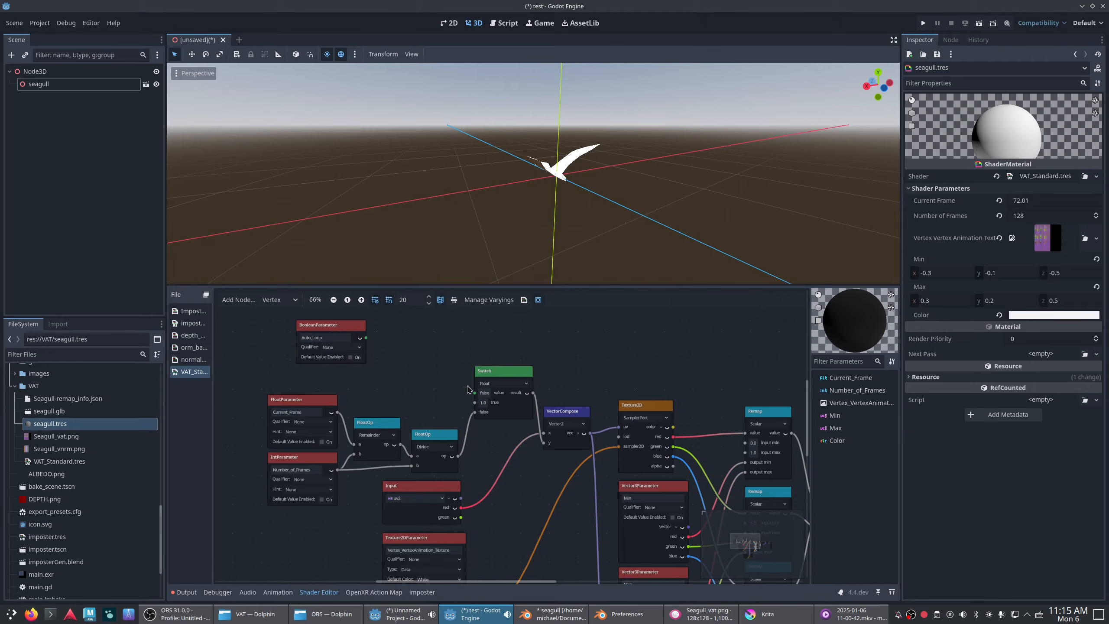
left_click_drag(366, 339, 475, 393)
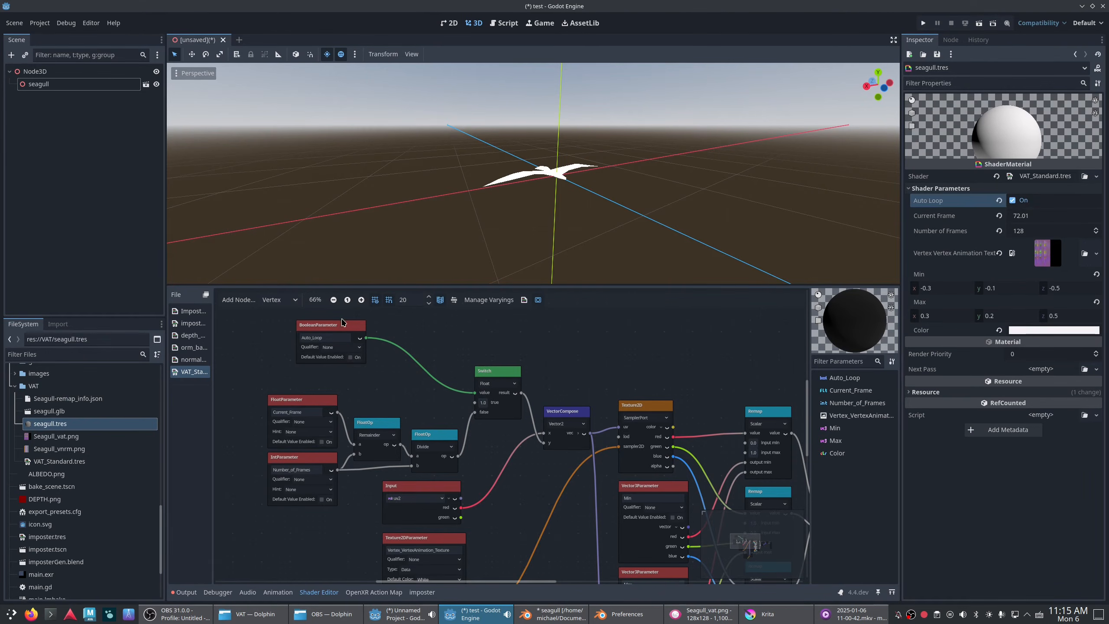
- Move the frame parameters and both FloatOps farther from the Switch, and align Auto_Loop above Current_Frame
left_click_drag(343, 322, 311, 307)
middle_click_drag(384, 389, 509, 438)
scroll(510, 438, "down", 3)
left_click_drag(542, 450, 397, 524)
left_click_drag(455, 448, 278, 448)
left_click_drag(351, 486, 286, 491)
middle_click_drag(286, 491, 426, 472)
scroll(426, 472, "up", 1)
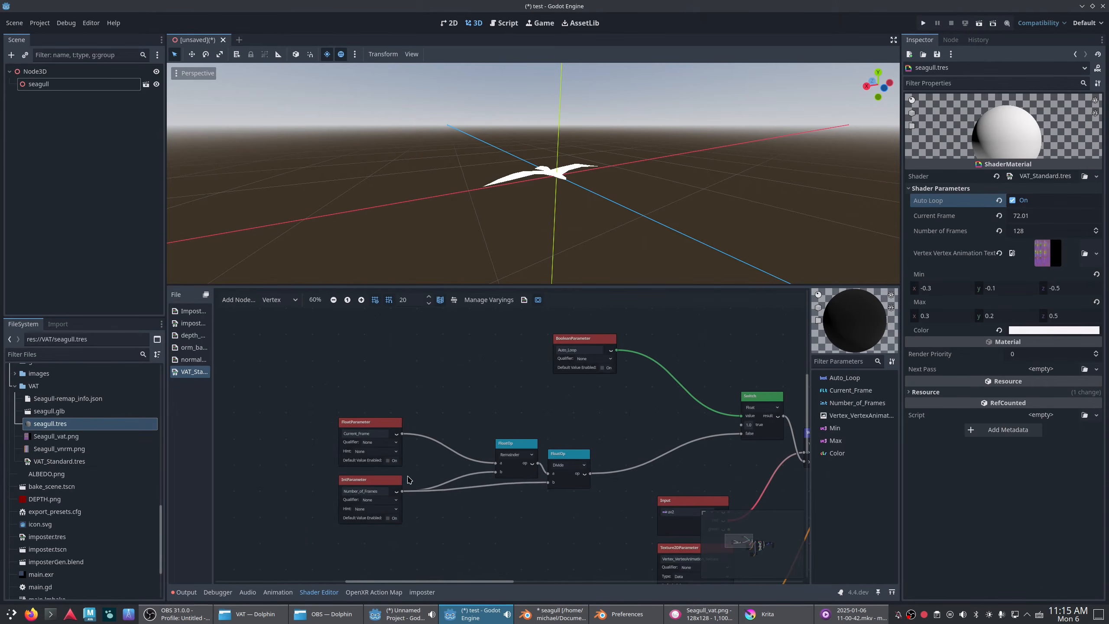
left_click_drag(563, 337, 351, 342)
scroll(524, 464, "up", 1)
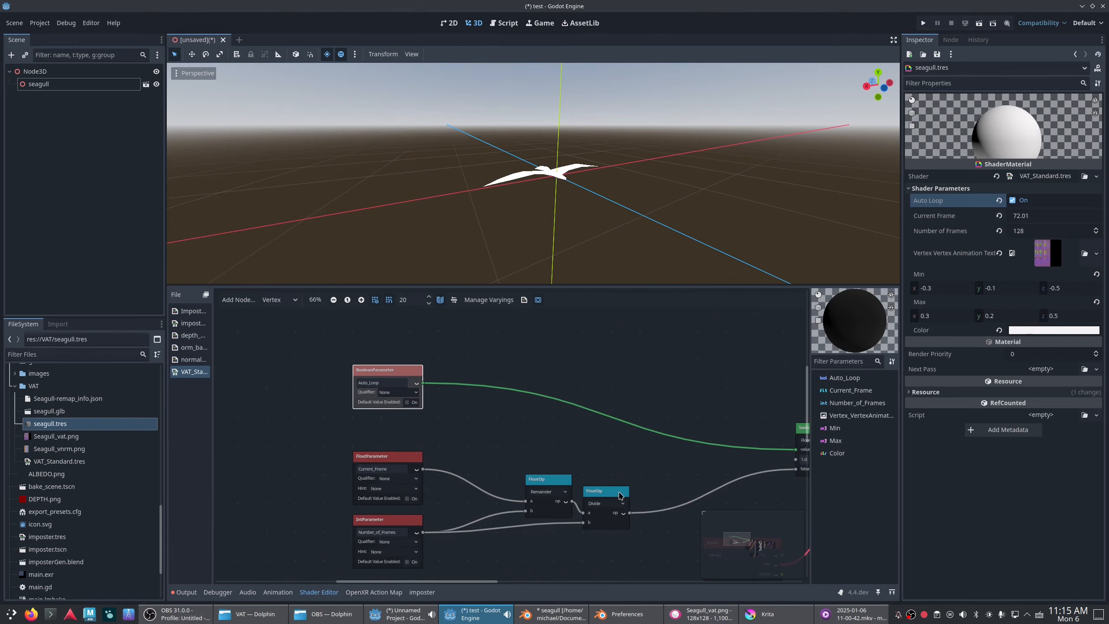
- Reposition the Remainder and Divide FloatOps side by side, close to the frame parameter nodes
left_click_drag(623, 479, 551, 509)
left_click_drag(620, 503, 681, 498)
middle_click_drag(684, 495, 545, 458)
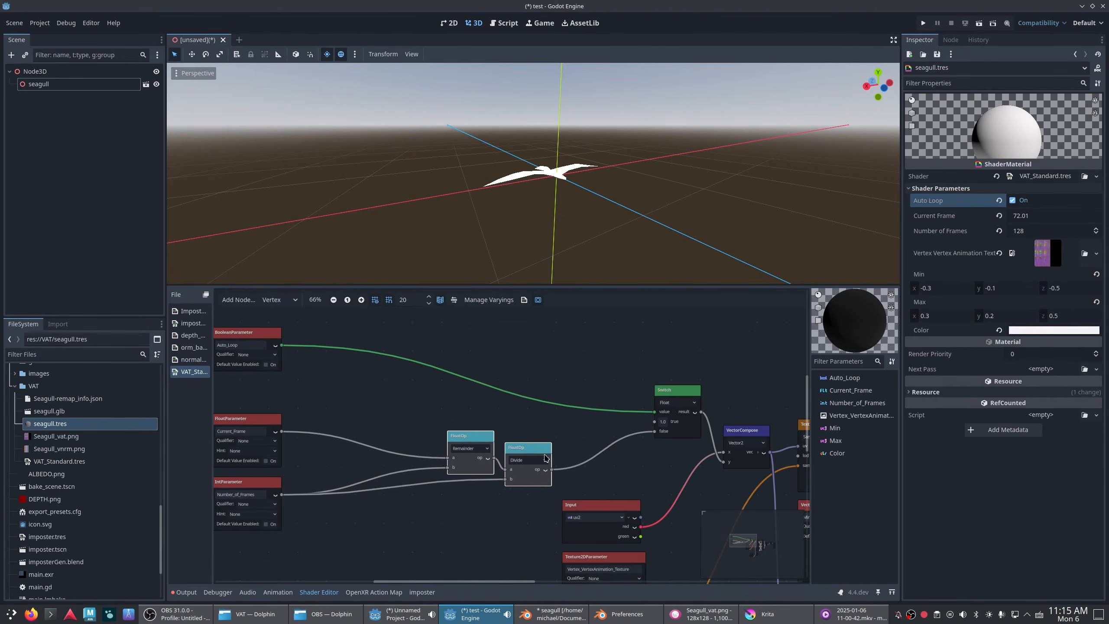
left_click(479, 438)
left_click_drag(469, 433, 348, 432)
middle_click_drag(292, 470, 387, 465)
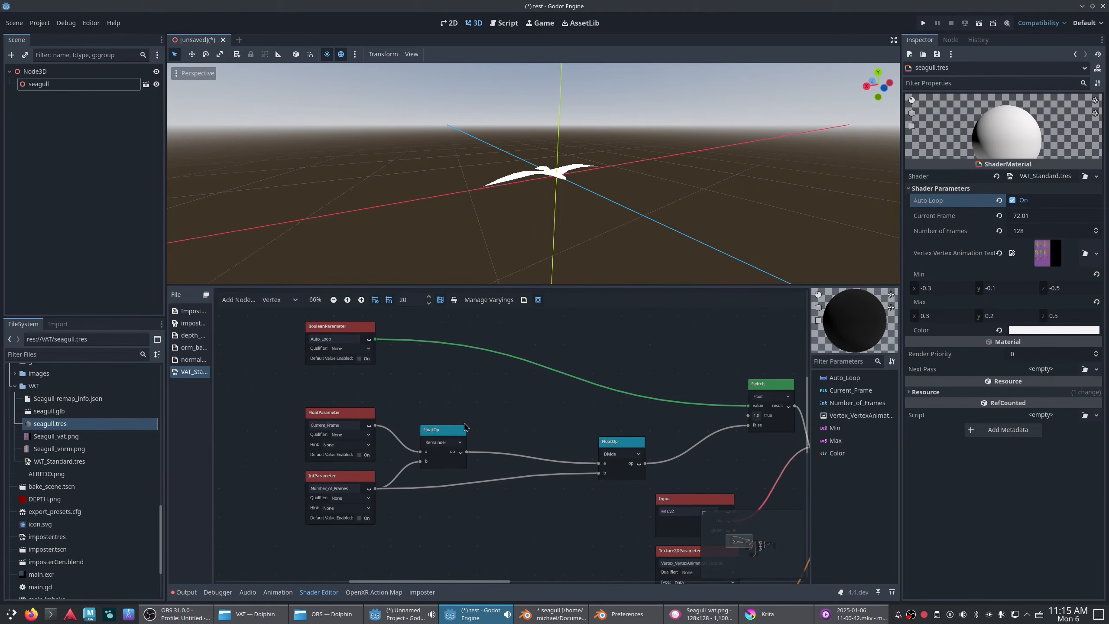
left_click_drag(463, 429, 481, 428)
left_click_drag(625, 443, 528, 448)
middle_click_drag(671, 440, 627, 436)
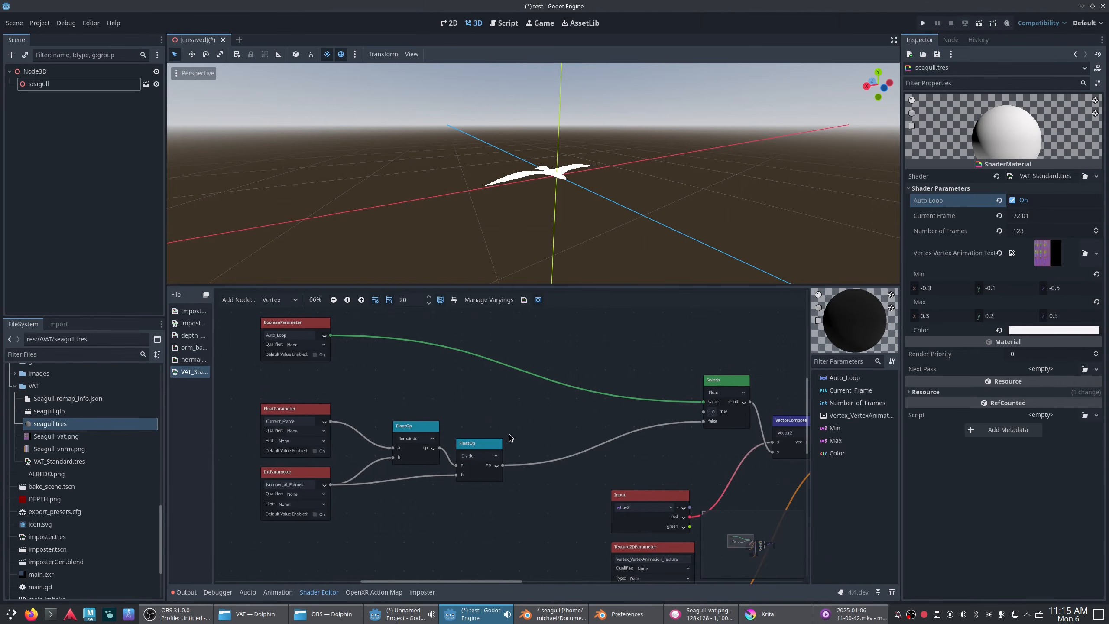
- Add a Time input node and move it next to the Auto_Loop parameter
middle_click_drag(766, 420, 639, 420)
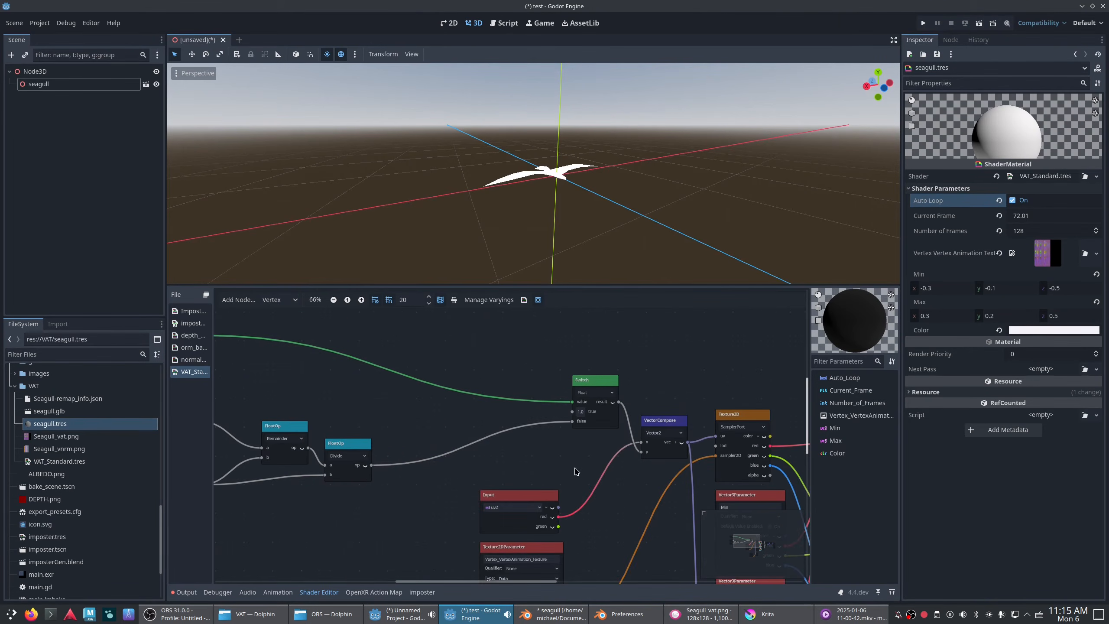
middle_click_drag(555, 480, 704, 475)
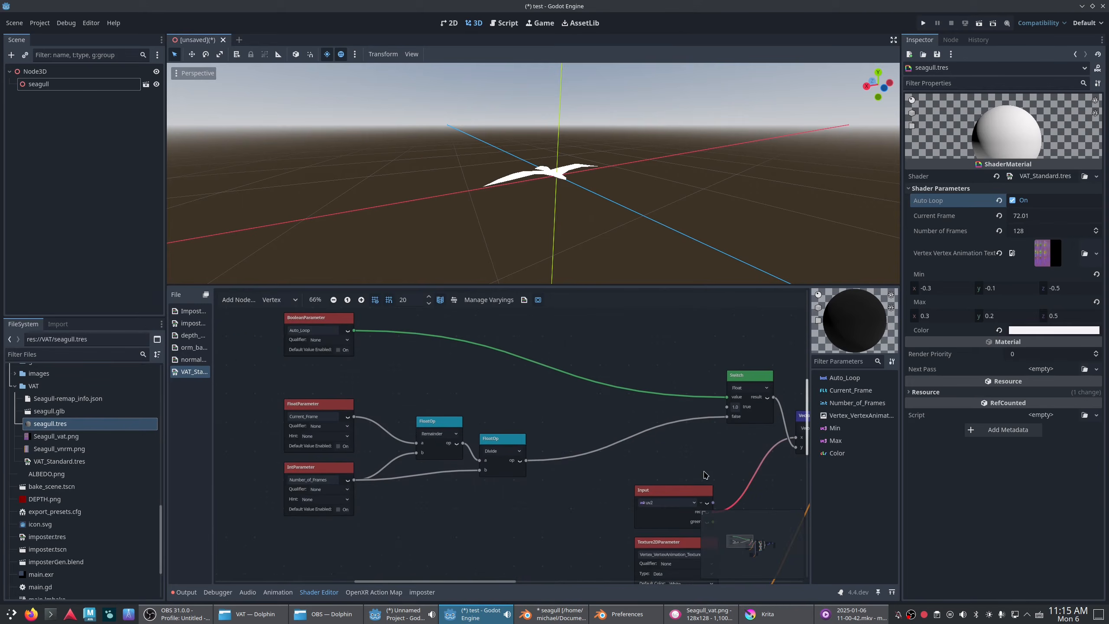
left_click(252, 304)
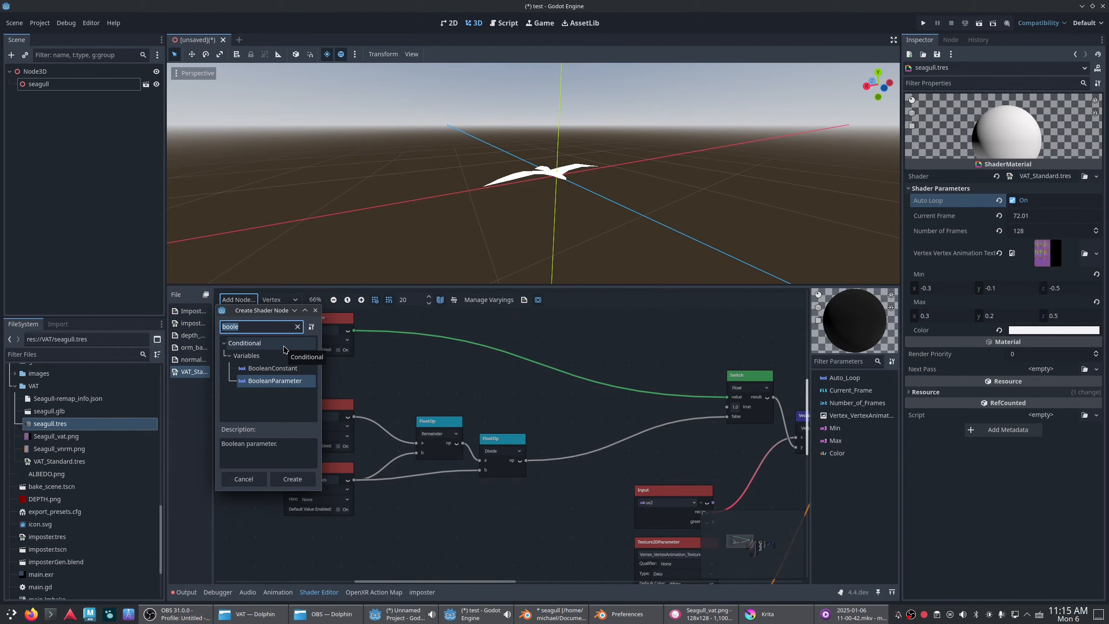
type("time")
key("Return")
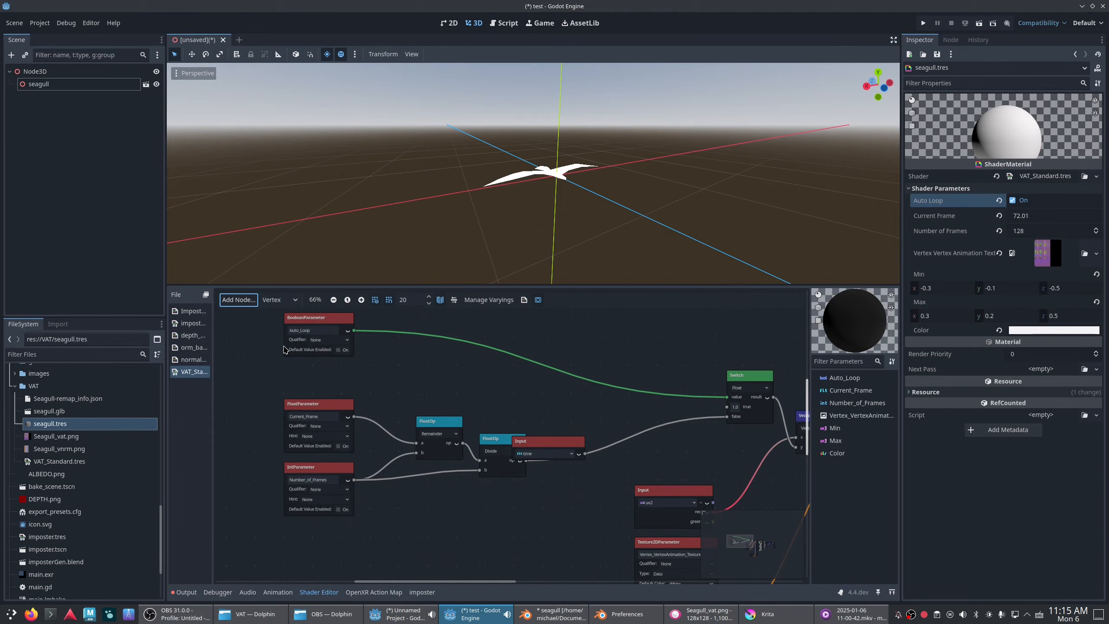
left_click_drag(567, 442, 293, 359)
- Stack the time Input directly beneath the Auto_Loop node, left-aligned and clear of the Current_Frame parameter
middle_click_drag(358, 323, 431, 384)
left_click_drag(402, 381, 356, 366)
left_click_drag(382, 423, 375, 411)
left_click_drag(374, 368, 368, 362)
left_click(386, 390)
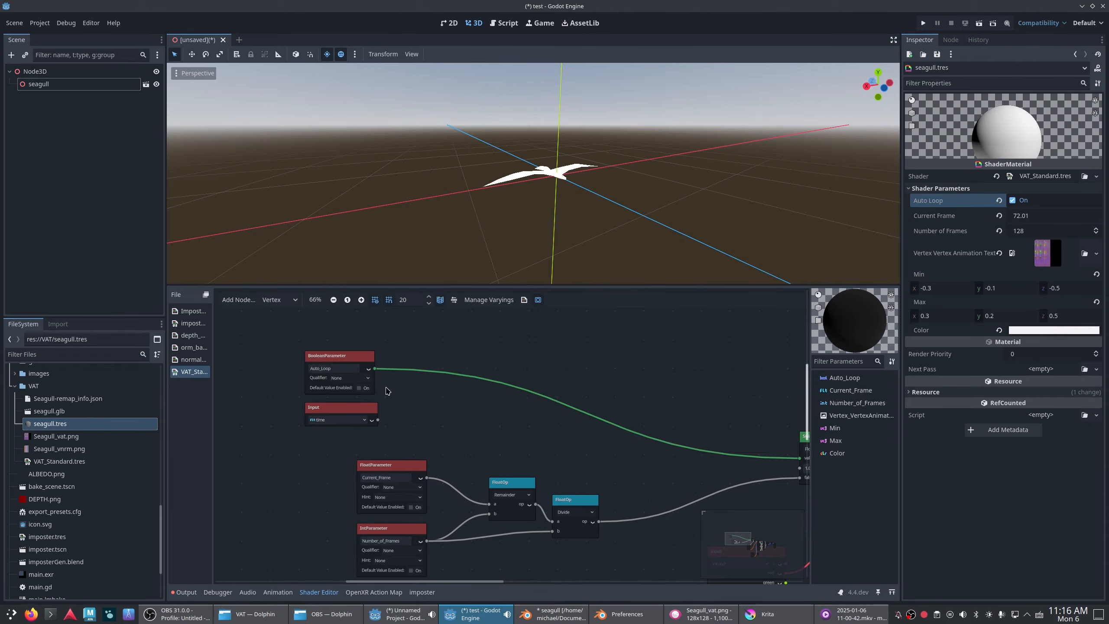
left_click(247, 302)
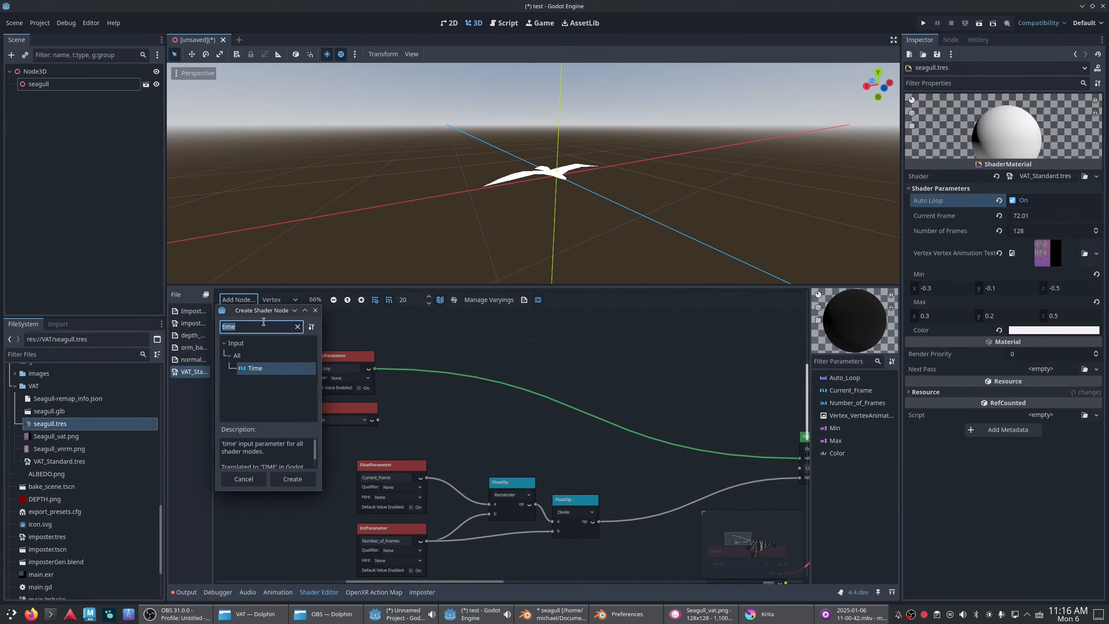
key("BackSpace")
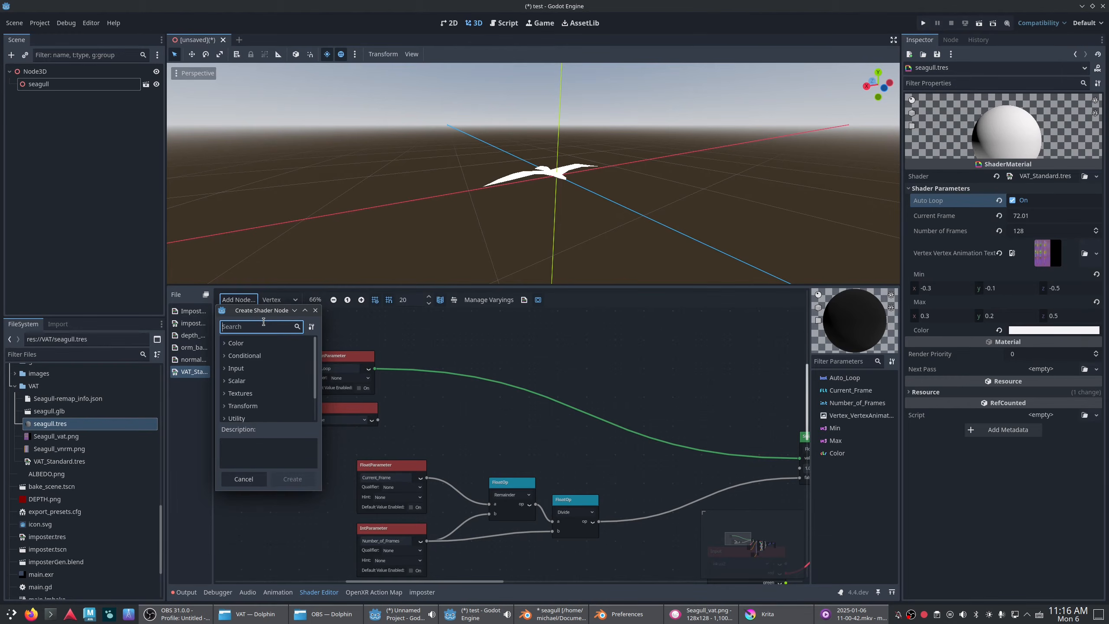
type("parame")
scroll(258, 396, "down", 9)
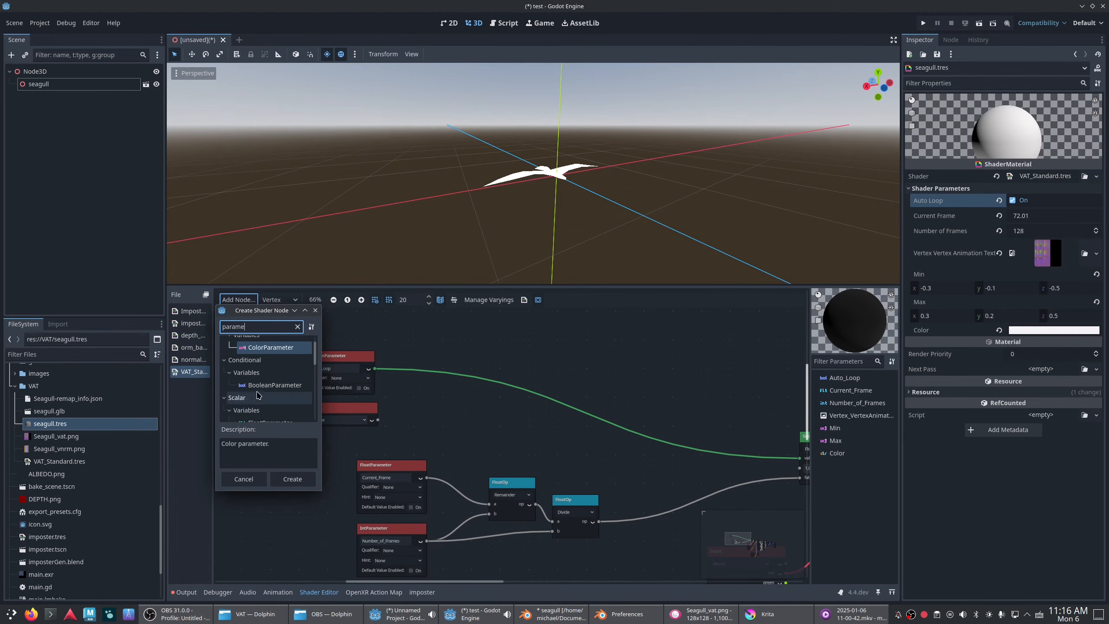
double_click(267, 351)
double_click(541, 456)
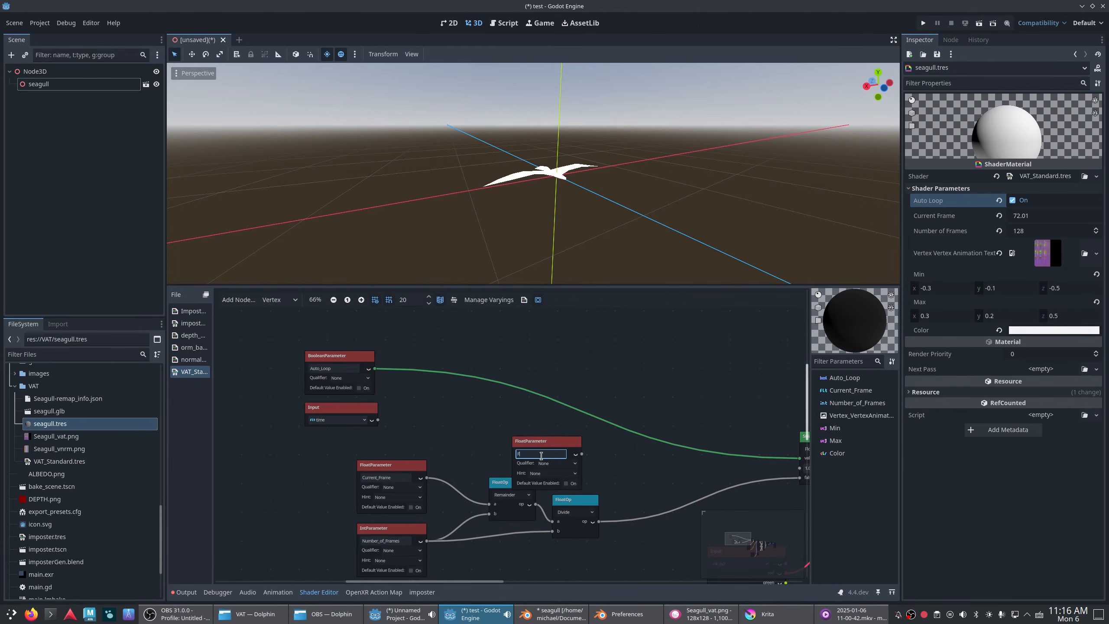
left_click(550, 442)
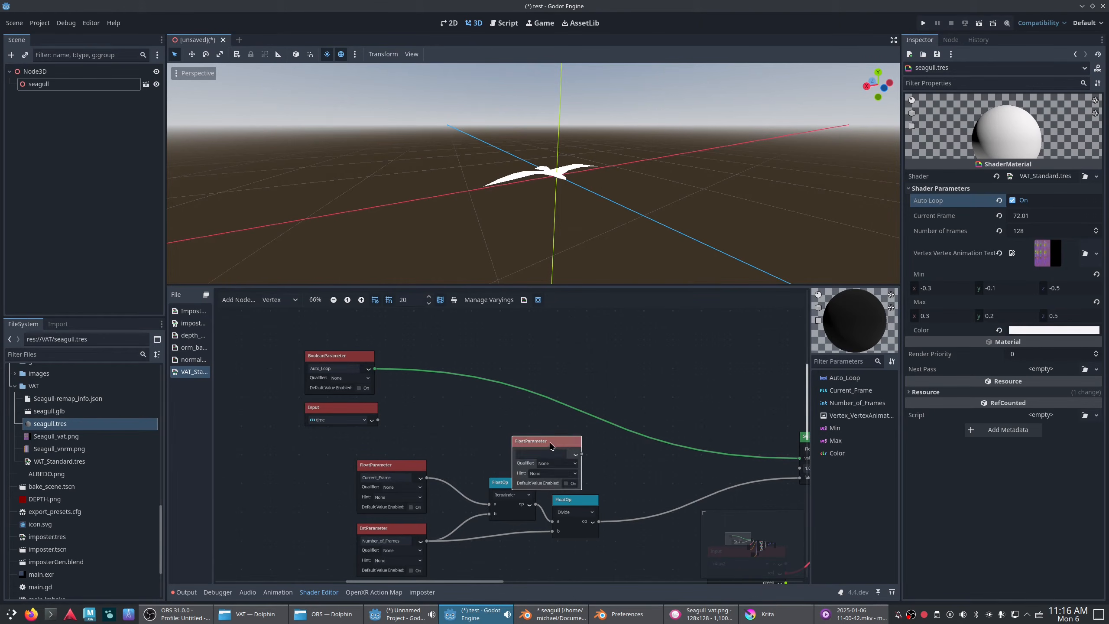
key("Delete")
- Add a FloatParameter named Framerate and place it beneath the time Input node
left_click(238, 300)
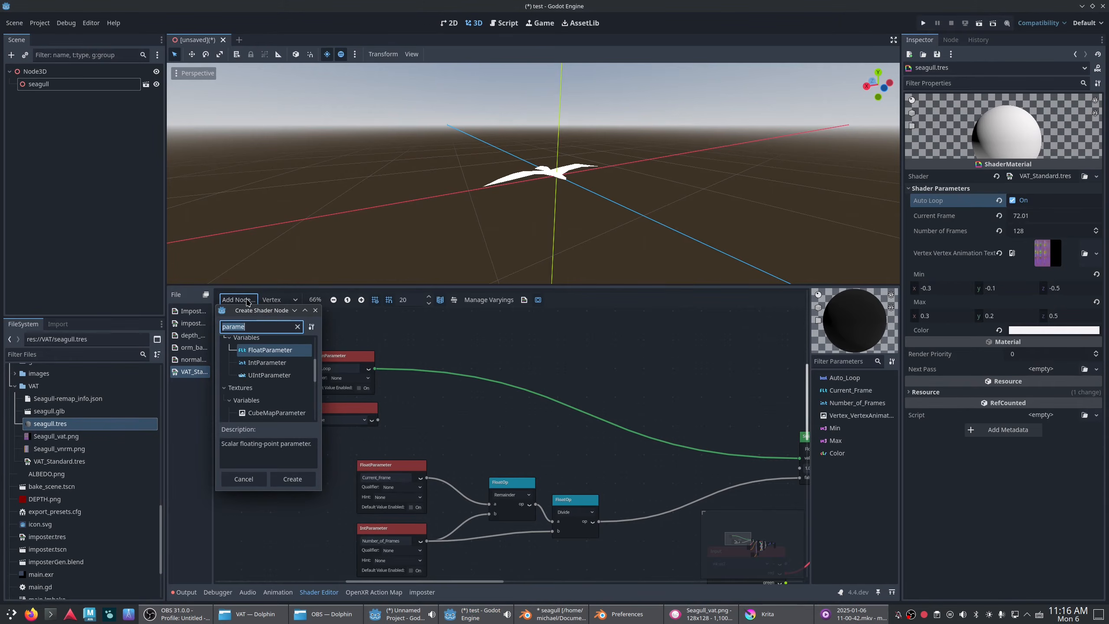
double_click(262, 350)
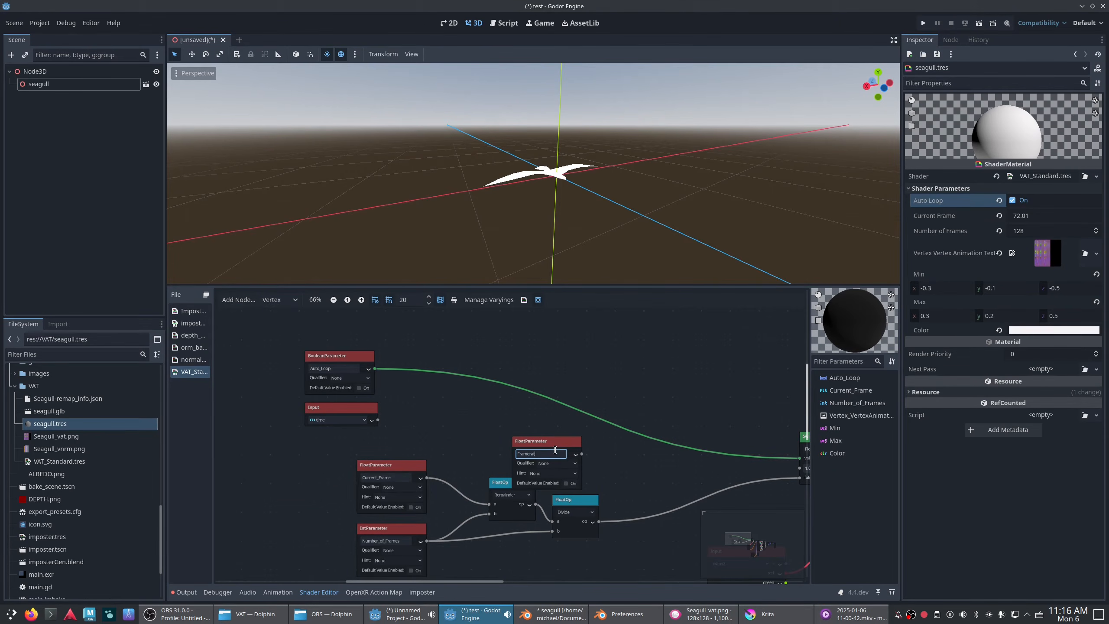
left_click_drag(513, 447, 334, 439)
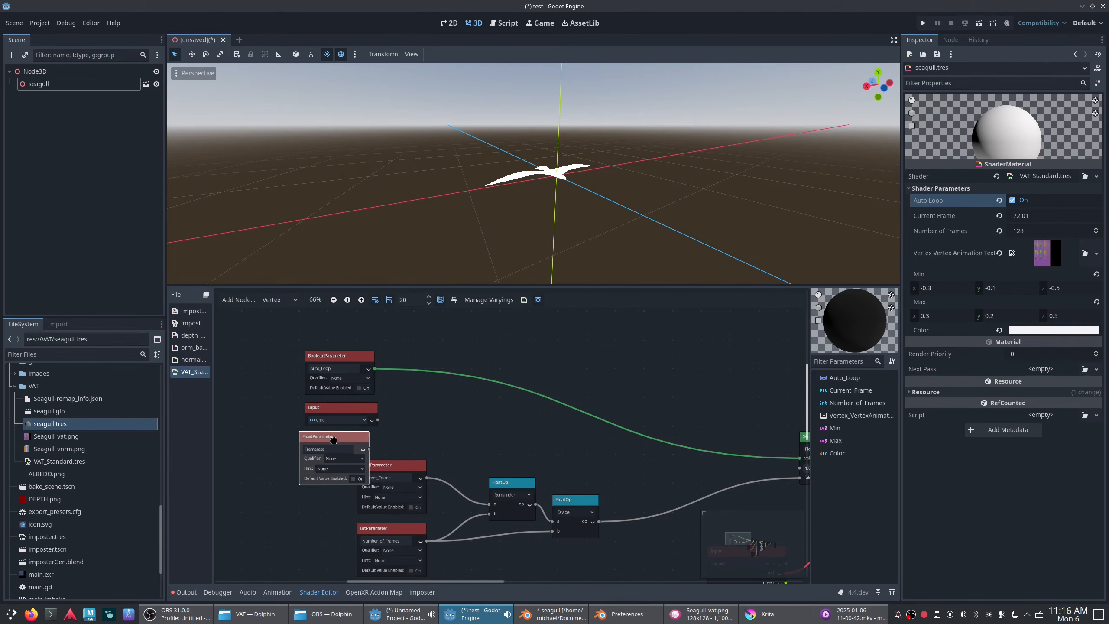
- Enable the Framerate parameter's default value and set it to 24
left_click(354, 478)
left_click(362, 492)
type("2")
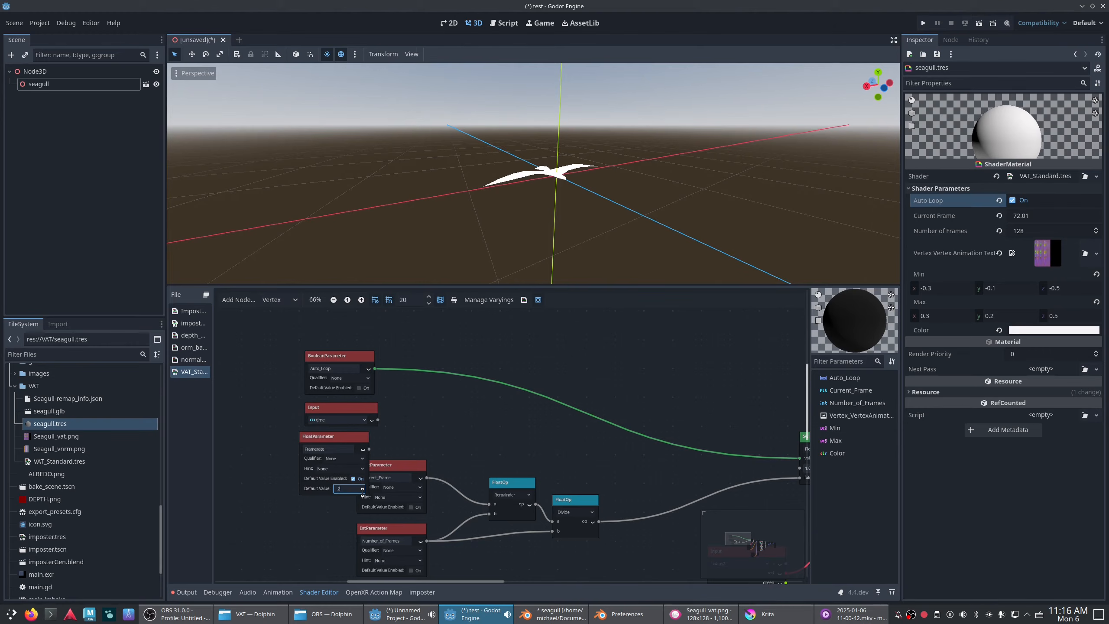
type("4")
key("Return")
- Move the Auto_Loop, time Input and Framerate nodes together so they stack above Current_Frame without overlapping it
left_click_drag(413, 396, 275, 450)
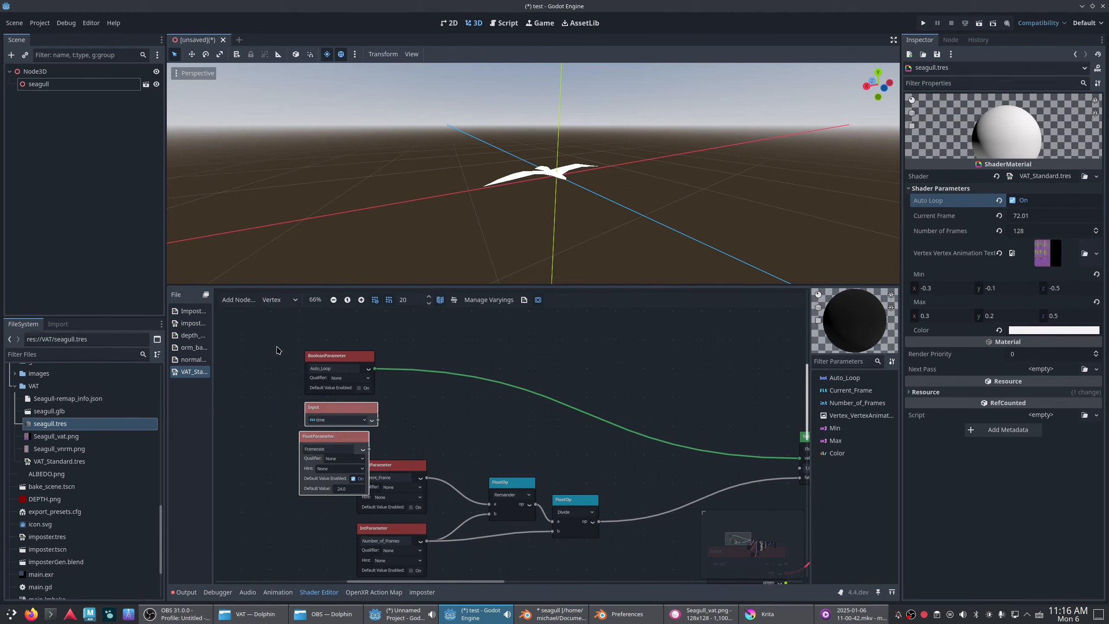
left_click_drag(280, 343, 343, 388)
middle_click_drag(453, 396, 493, 435)
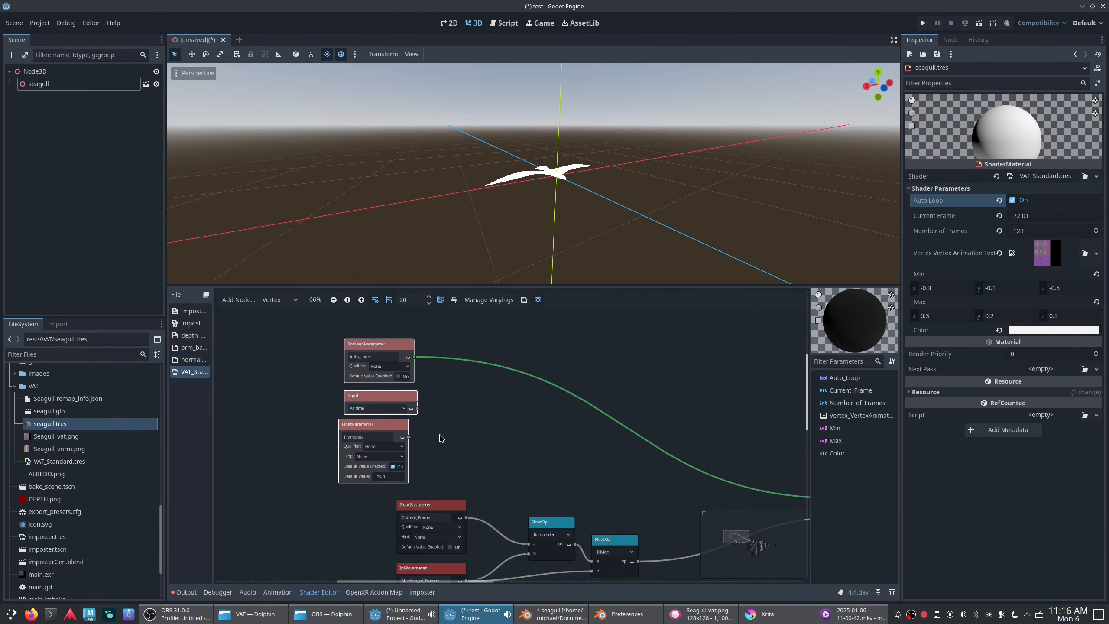
left_click_drag(372, 427, 425, 397)
left_click(461, 430)
left_click(497, 409)
- Add a scalar Divide FloatOp beside the time and Framerate nodes, connecting time to input a and Framerate to input b
left_click(239, 300)
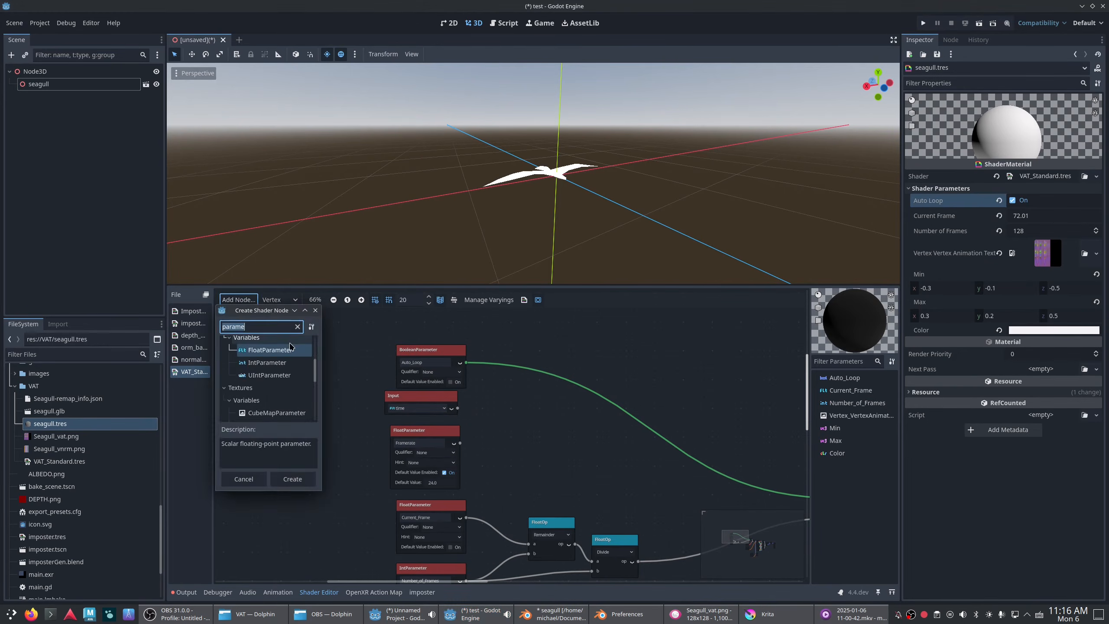
type("divi")
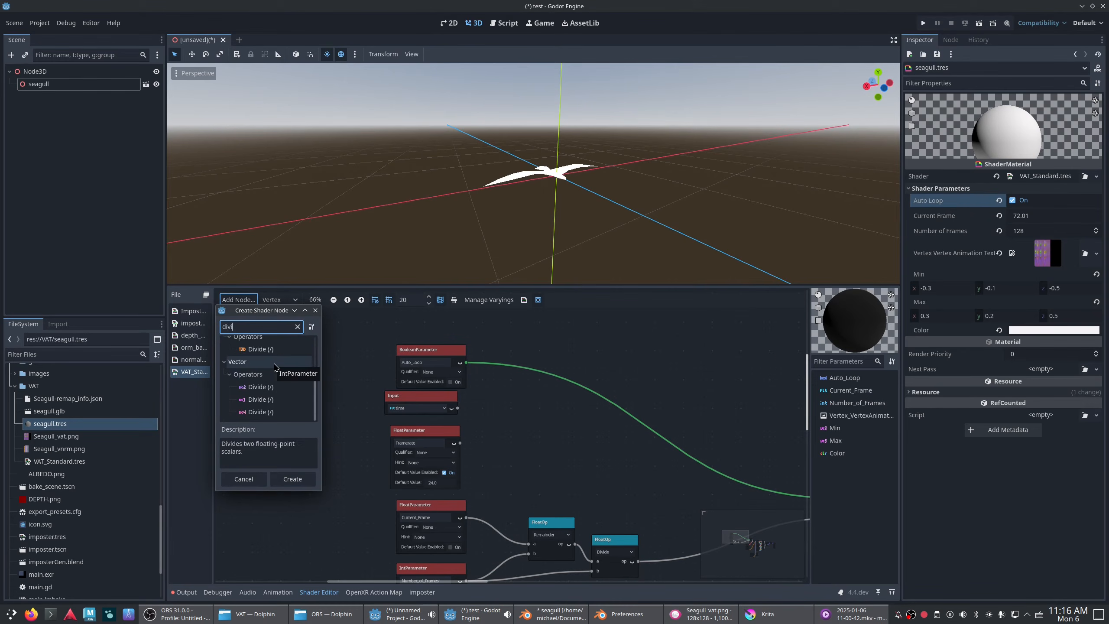
scroll(282, 391, "up", 5)
double_click(265, 369)
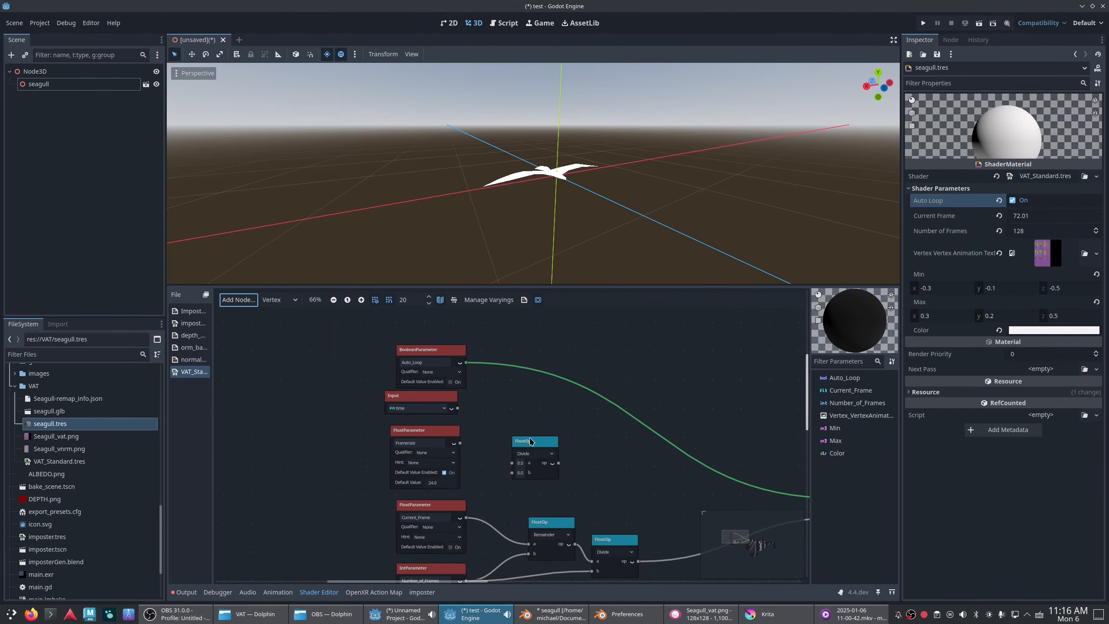
left_click_drag(534, 443, 516, 426)
left_click_drag(492, 448, 494, 447)
left_click_drag(460, 443, 498, 464)
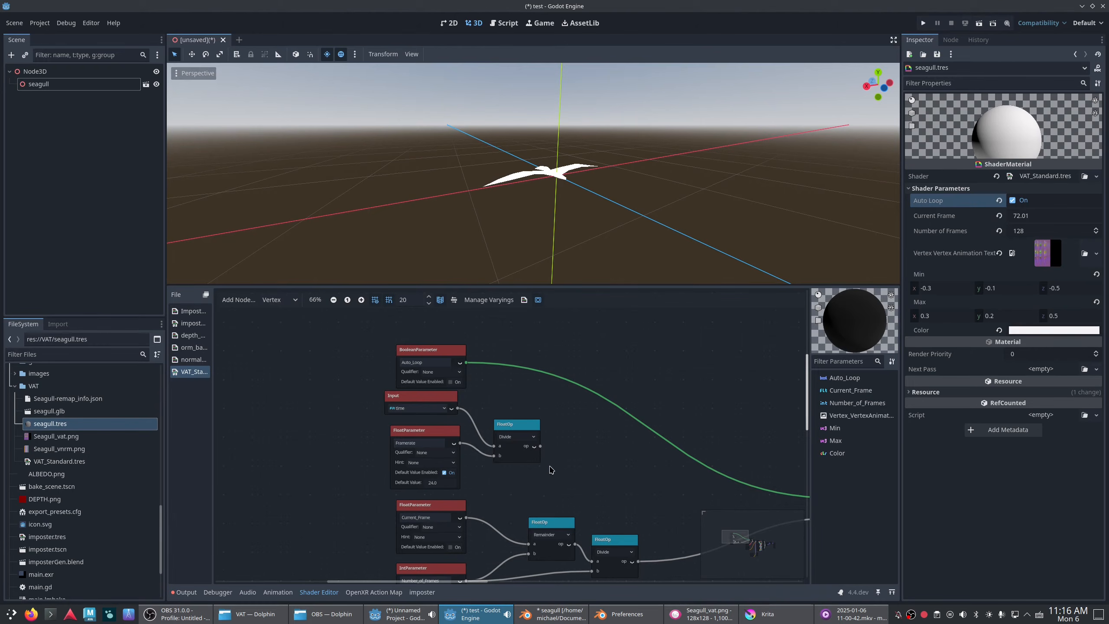
- Change the new FloatOp's operation to Multiply and line up the Auto_Loop, time Input and Framerate nodes
mouse_move(461, 351)
left_mouse_down()
mouse_move(447, 344)
mouse_move(447, 353)
left_mouse_up()
left_click(517, 437)
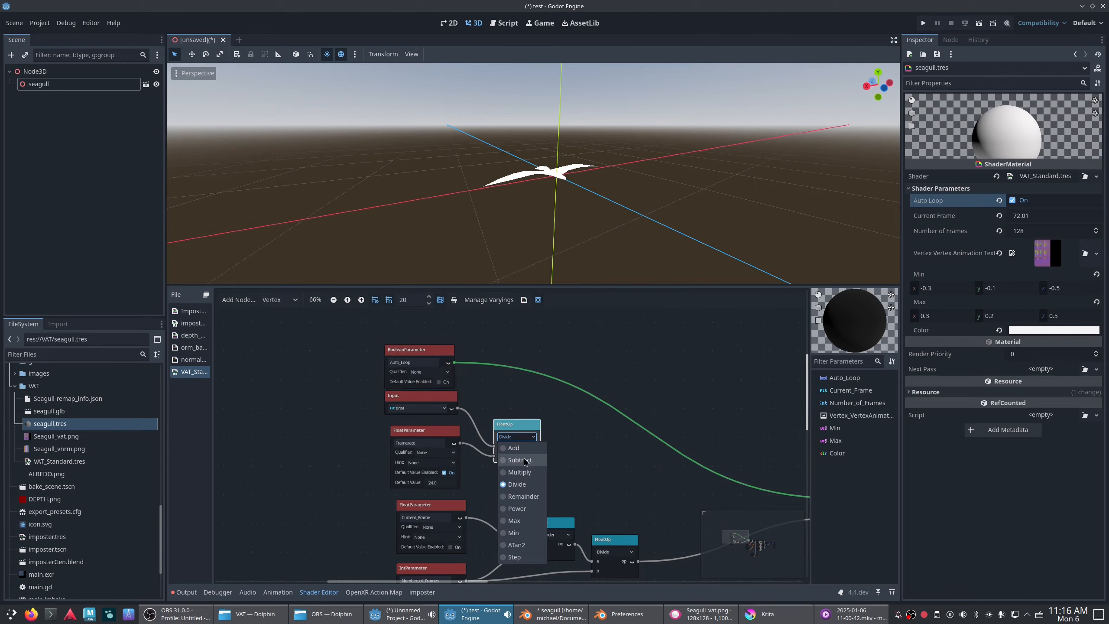
left_click(528, 472)
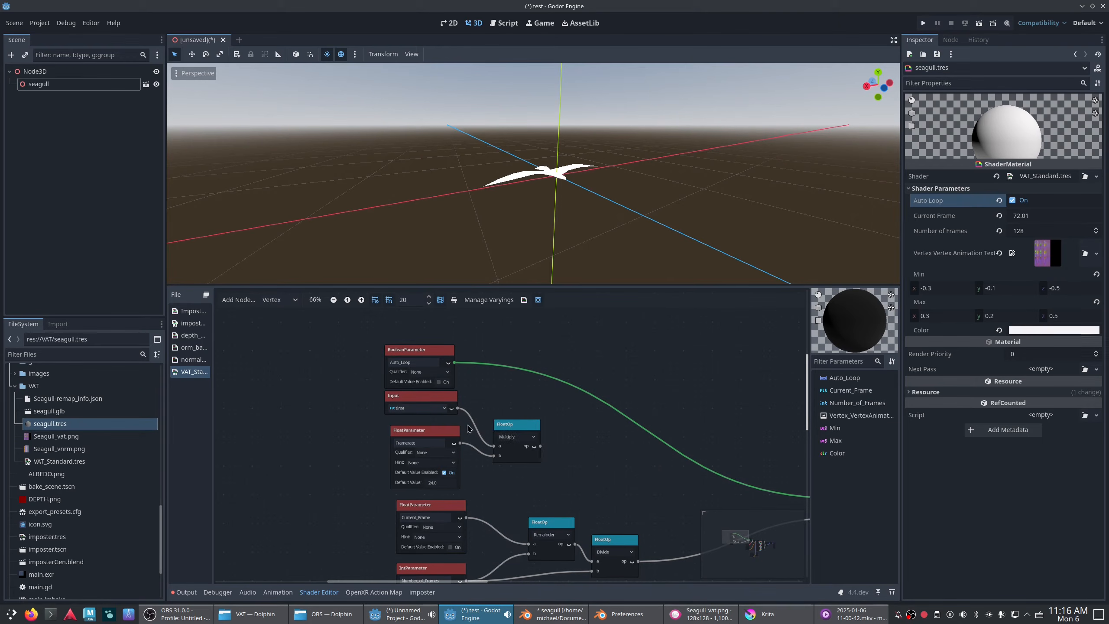
mouse_move(443, 397)
left_mouse_down()
mouse_move(450, 433)
mouse_move(444, 400)
left_mouse_up()
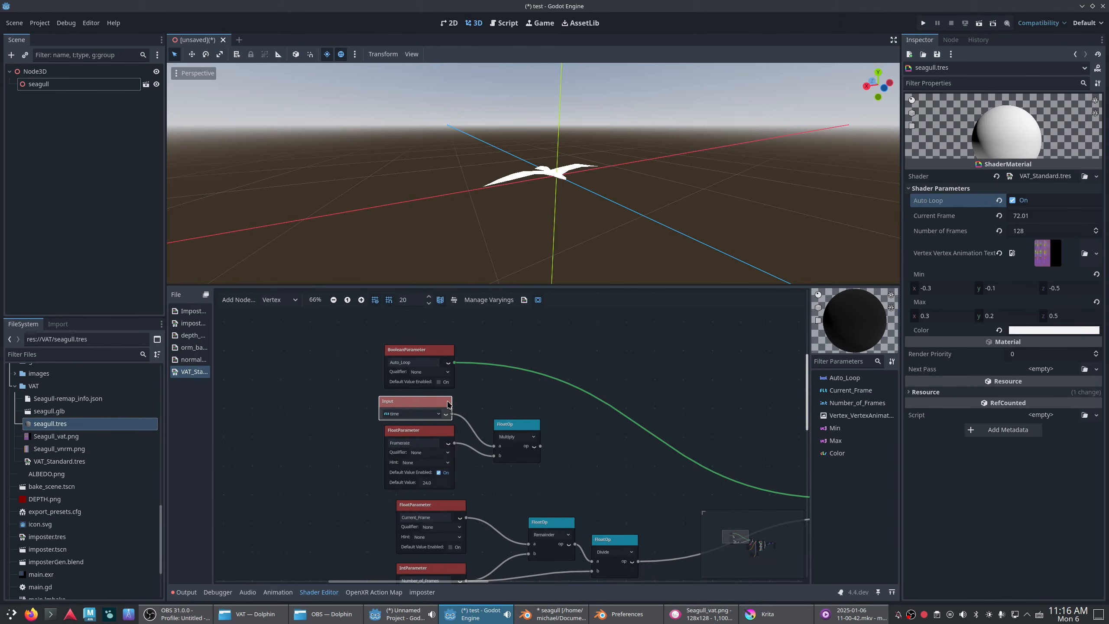
- Move the Switch node closer to the FloatOps, leaving free space between it and VectorCompose
middle_click_drag(477, 490, 449, 434)
middle_click_drag(549, 445, 482, 446)
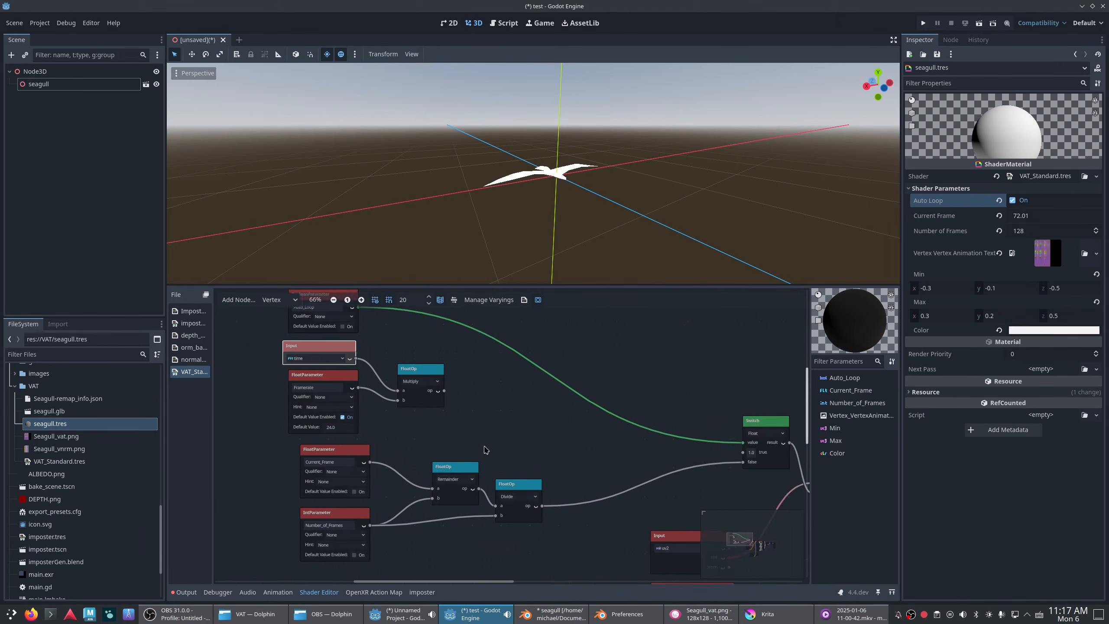
scroll(483, 446, "down", 1)
left_click_drag(537, 454, 453, 510)
middle_click_drag(561, 489, 476, 472)
left_click(501, 467)
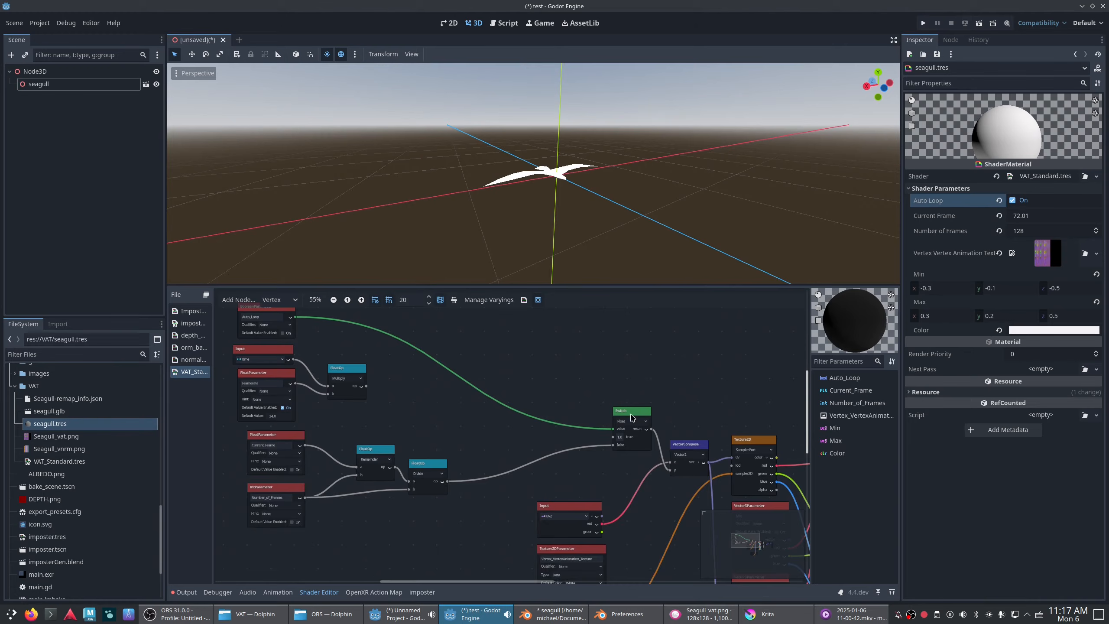
left_click_drag(631, 417, 512, 418)
- Duplicate the Remainder and Divide FloatOps and wire the copies in series between the Switch result and VectorCompose
left_click_drag(359, 429, 430, 498)
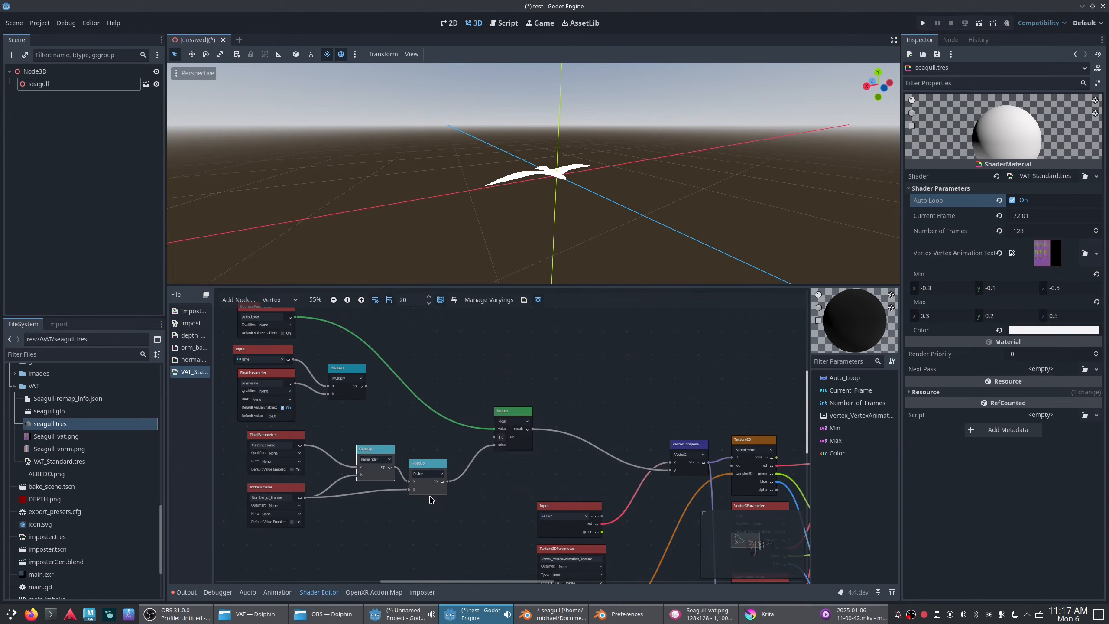
key("ctrl+v")
left_click_drag(572, 426, 547, 434)
left_click_drag(638, 450, 670, 472)
- Connect Number_of_Frames to input b of both duplicated FloatOps and move the parameter beneath the Switch
left_click_drag(304, 497, 600, 456)
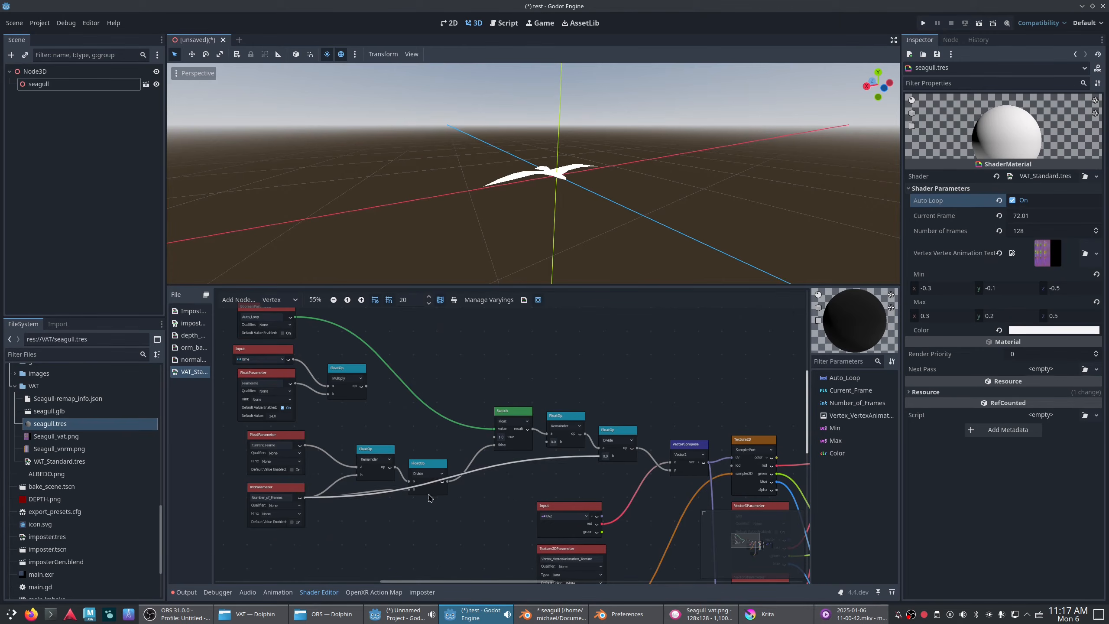
left_click_drag(305, 498, 548, 441)
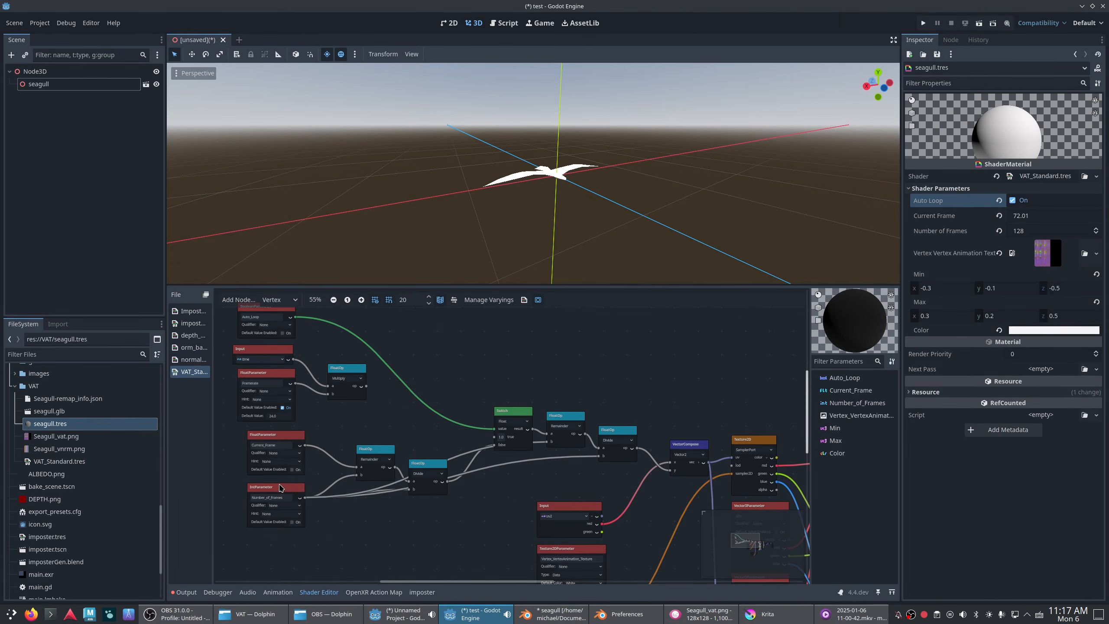
left_click_drag(277, 489, 500, 460)
- Delete the original Remainder and Divide FloatOps located before the Switch
left_click(419, 465)
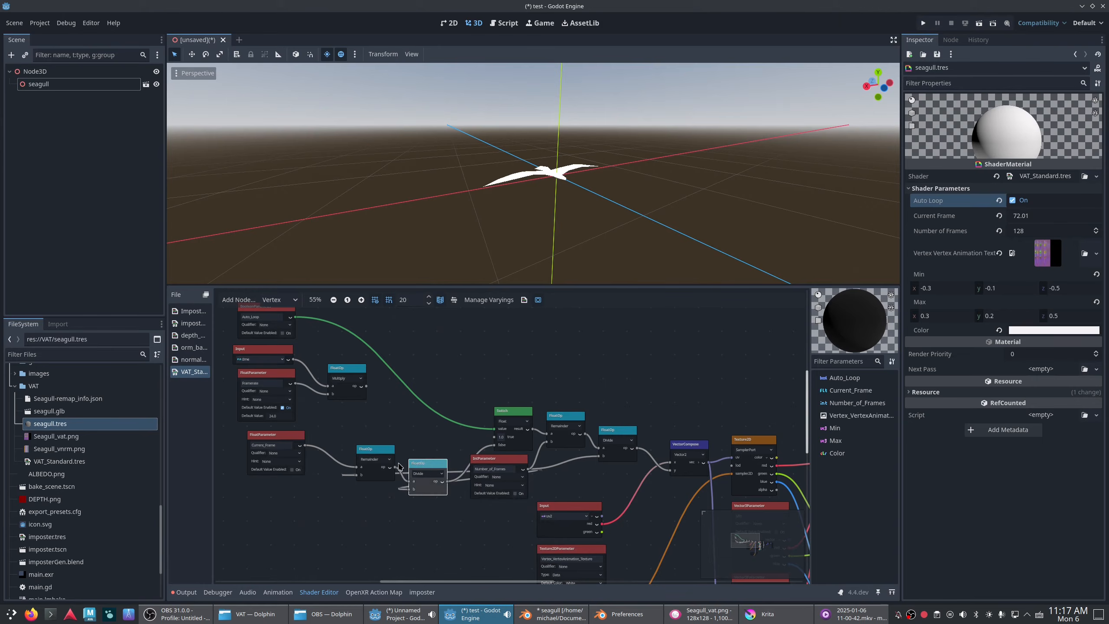
left_click(382, 460, "ctrl")
key("Delete")
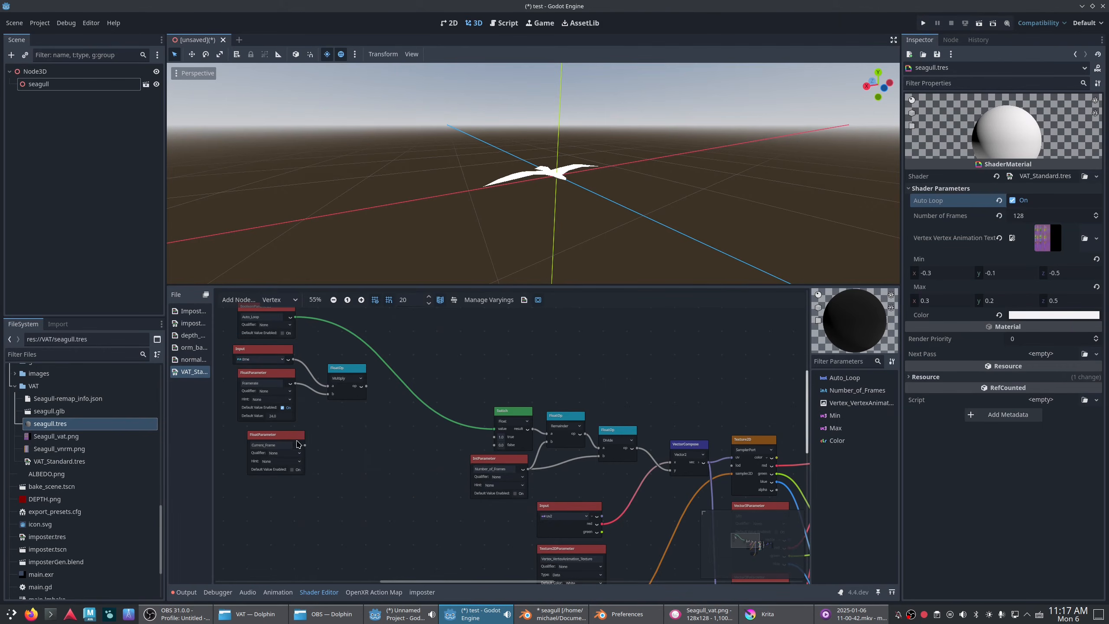
- Connect Current_Frame to the Switch's false input and the Multiply output to its true input
left_click_drag(297, 444, 492, 446)
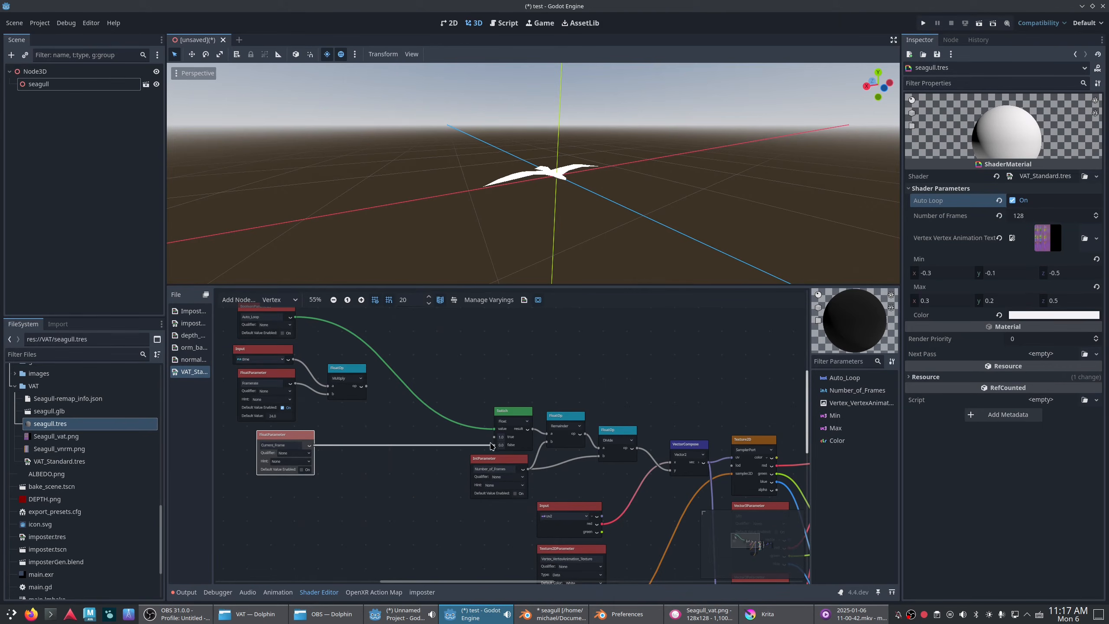
left_click_drag(586, 457, 605, 456)
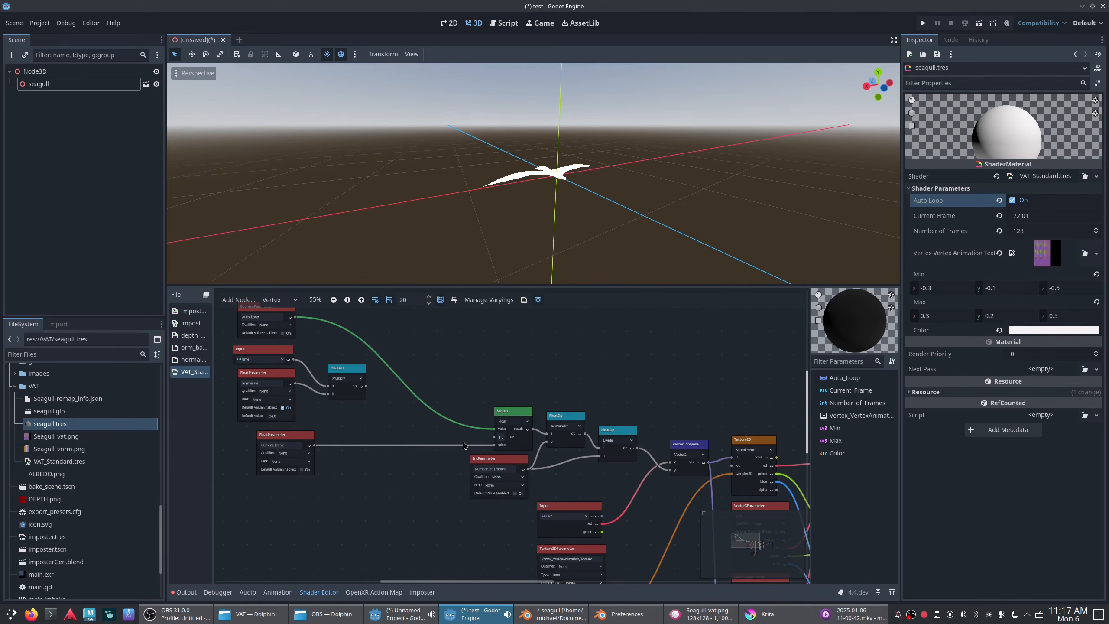
middle_click_drag(315, 415, 409, 443)
left_click_drag(460, 414, 588, 464)
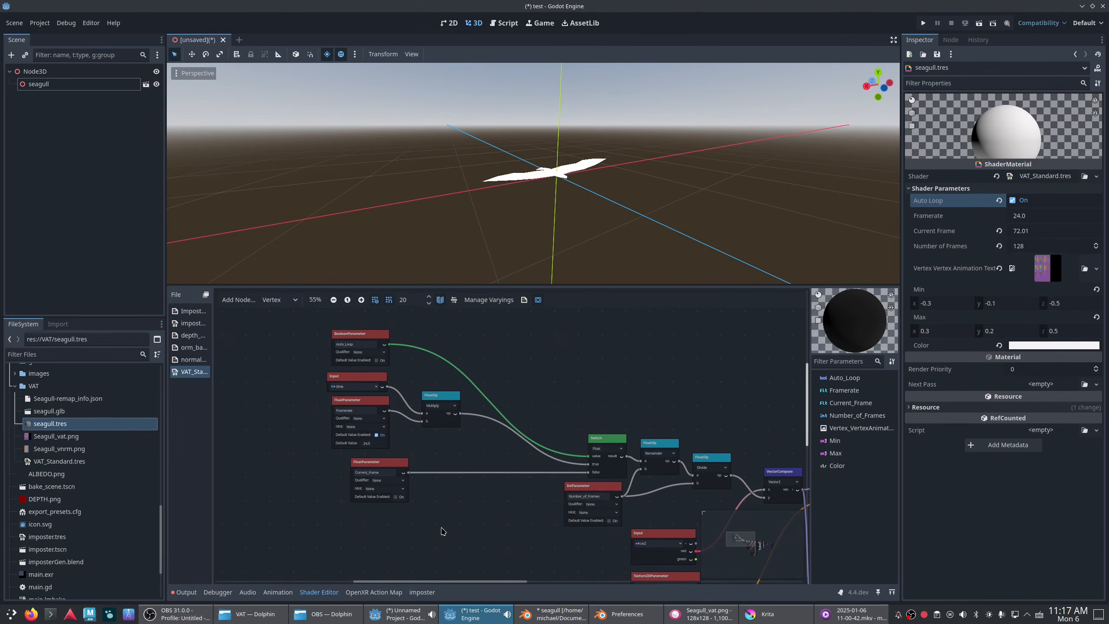
- Gather the Multiply FloatOp and the Current_Frame, Framerate, time and Auto_Loop nodes into a compact group just before the Switch
scroll(516, 470, "up", 1)
left_click_drag(376, 382, 428, 426)
left_click_drag(320, 454, 431, 469)
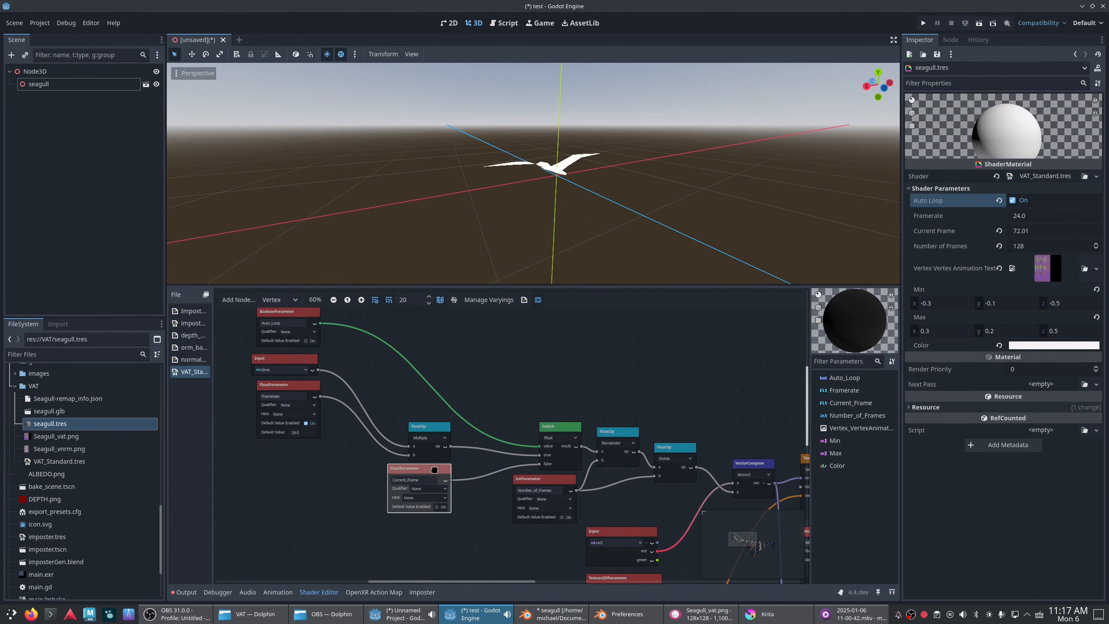
left_click_drag(302, 387, 303, 441)
left_click_drag(315, 358, 370, 416)
left_click_drag(301, 438, 364, 418)
left_click_drag(298, 316, 440, 384)
scroll(498, 386, "down", 1)
scroll(498, 386, "right", 2)
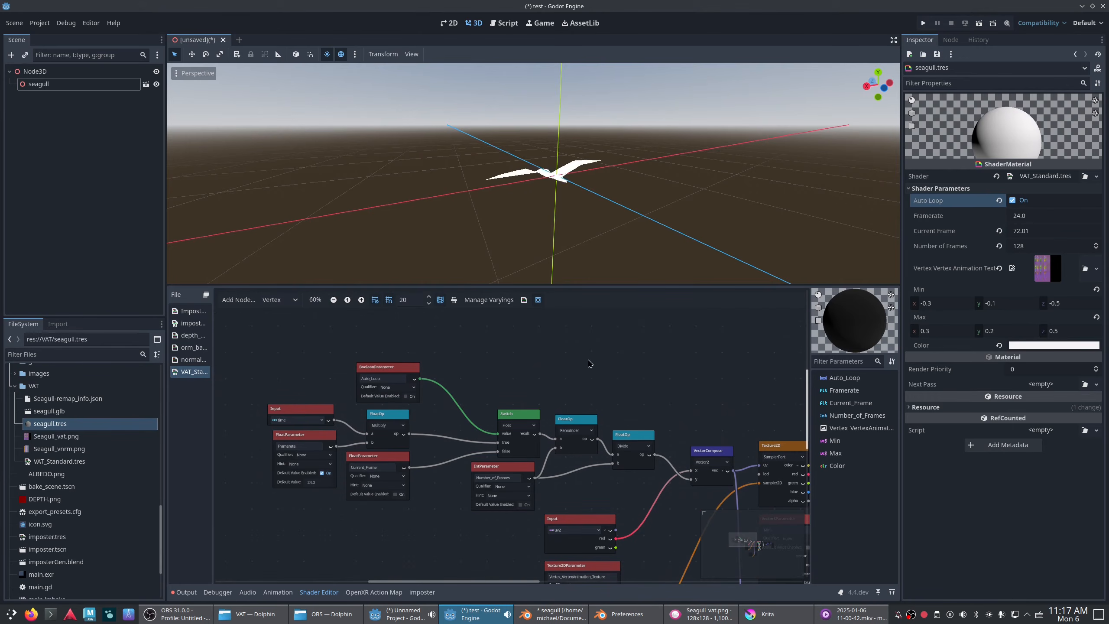
- Nudge the Switch slightly higher and shift Current_Frame slightly lower, clear of the Multiply FloatOp
mouse_move(517, 413)
left_mouse_down()
mouse_move(534, 409)
mouse_move(513, 408)
left_mouse_up()
left_click(521, 388)
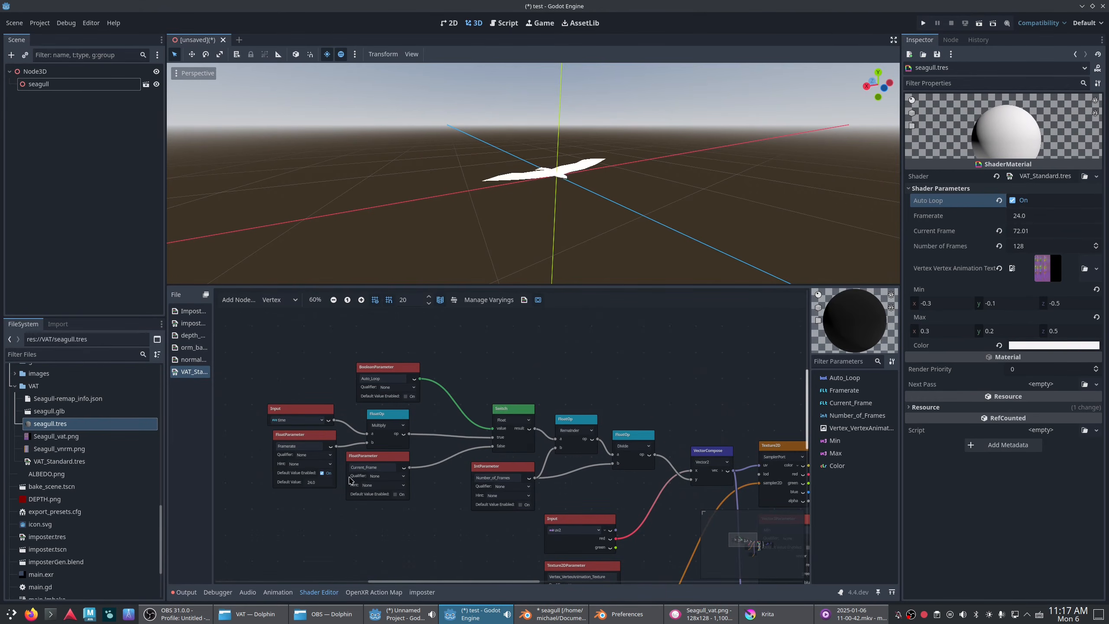
left_click_drag(374, 457, 380, 463)
left_click(298, 375)
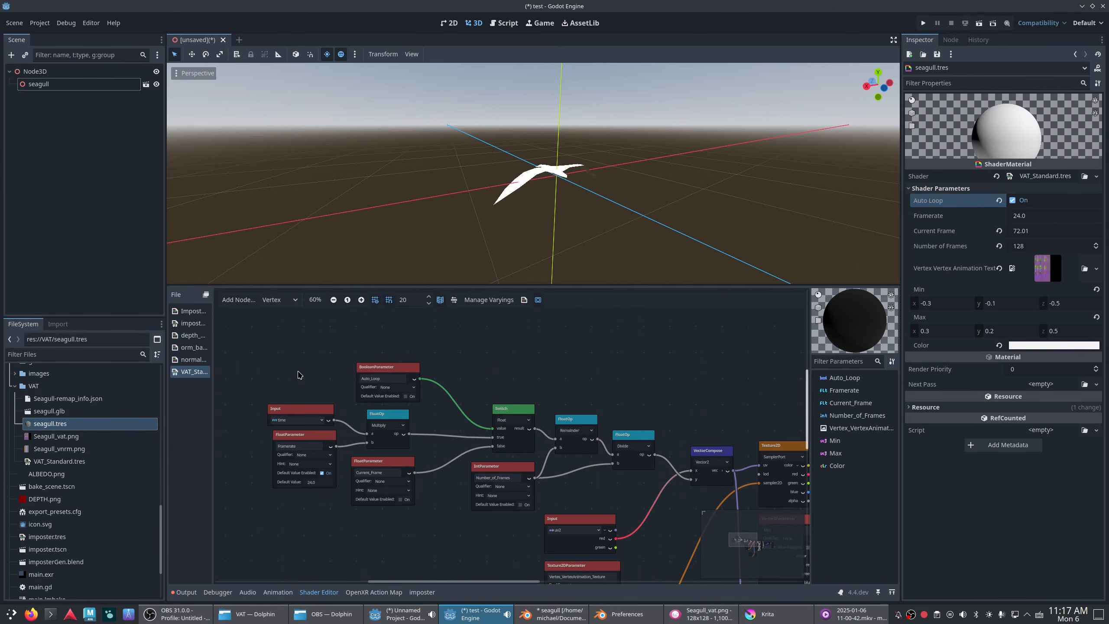
- Shift the time Input and Framerate nodes slightly farther from the Multiply FloatOp
left_click_drag(269, 396, 310, 448)
left_click(291, 387)
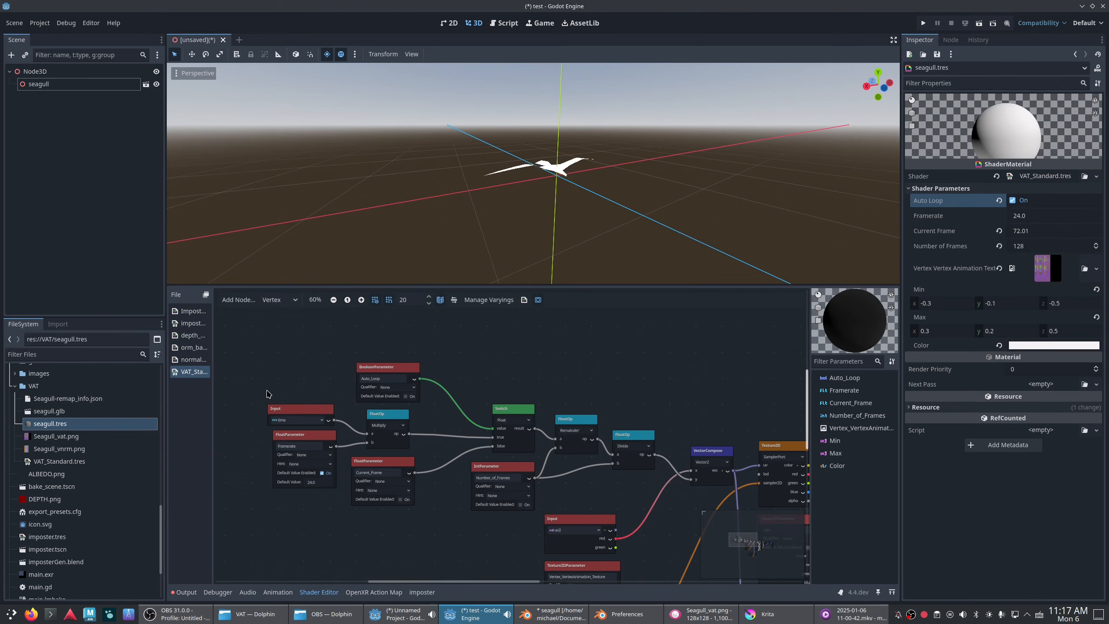
left_click(298, 438)
left_click(283, 395)
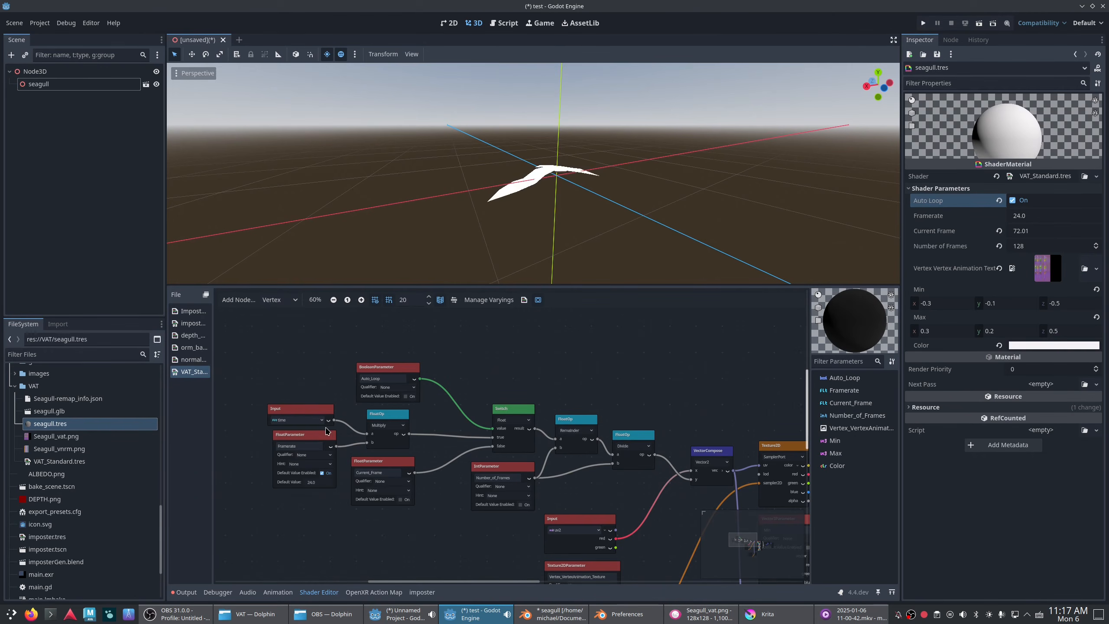
mouse_move(318, 434)
left_mouse_down()
mouse_move(307, 433)
mouse_move(319, 434)
mouse_move(310, 412)
mouse_move(310, 433)
left_mouse_up()
left_click(311, 429)
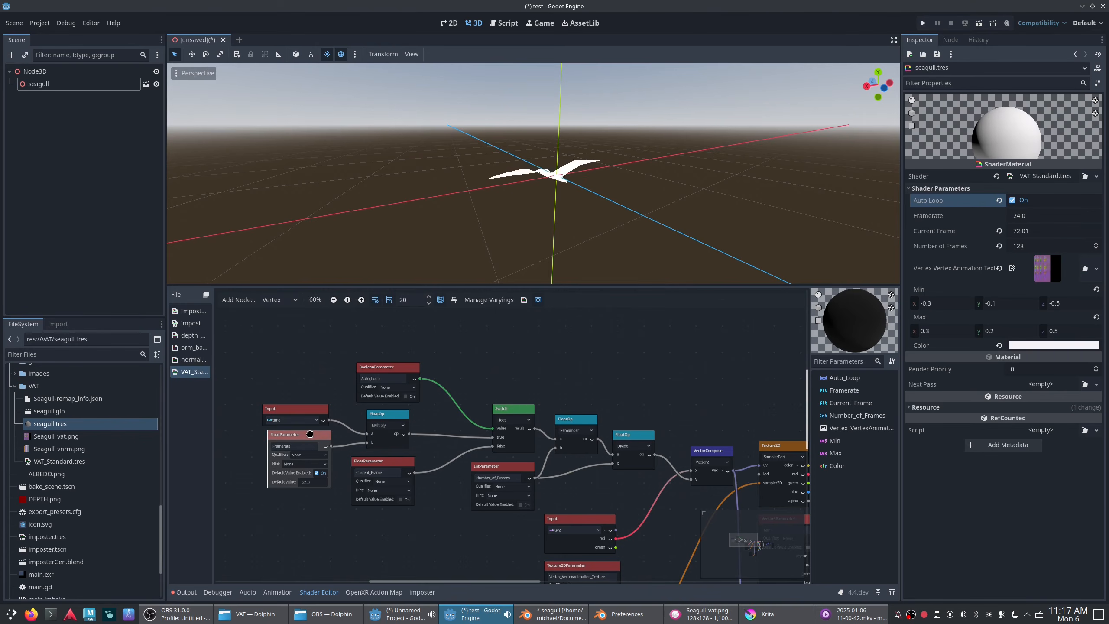
- Nudge the Number_of_Frames parameter node slightly higher, closer beneath the Switch
left_click(321, 396)
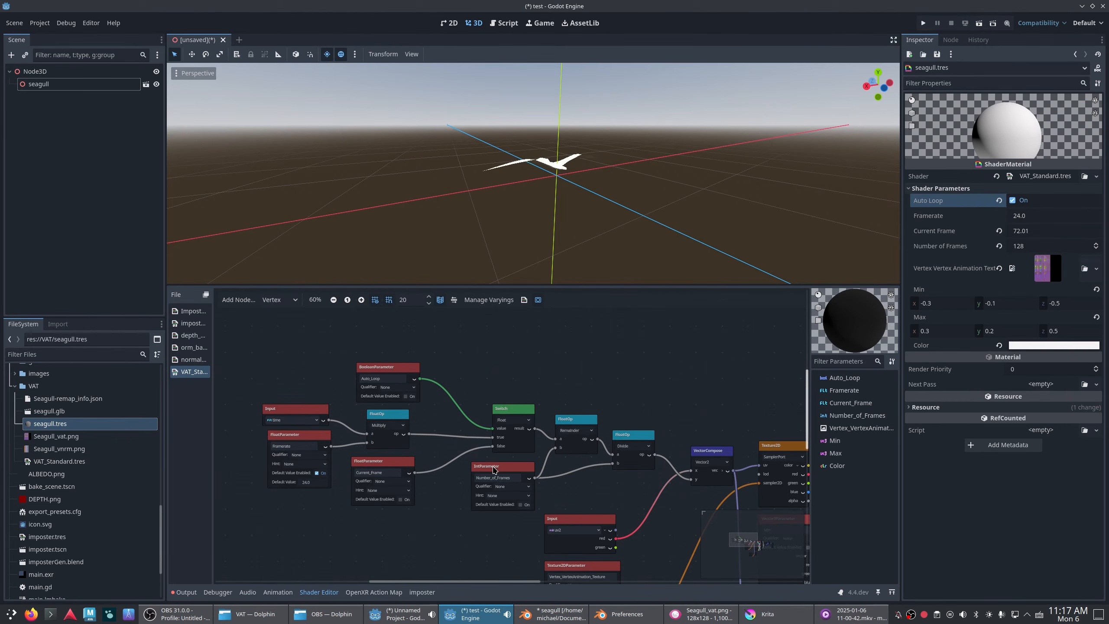
mouse_move(494, 469)
left_mouse_down()
mouse_move(370, 519)
mouse_move(482, 500)
mouse_move(513, 463)
left_mouse_up()
left_click(547, 485)
left_click(553, 476)
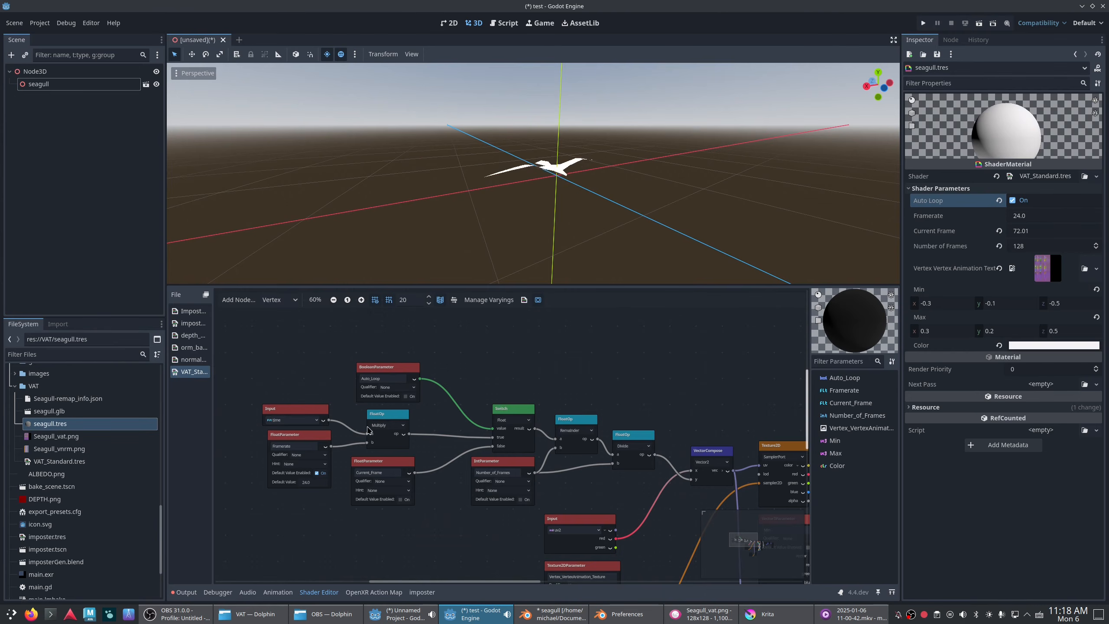
key("KP_1")
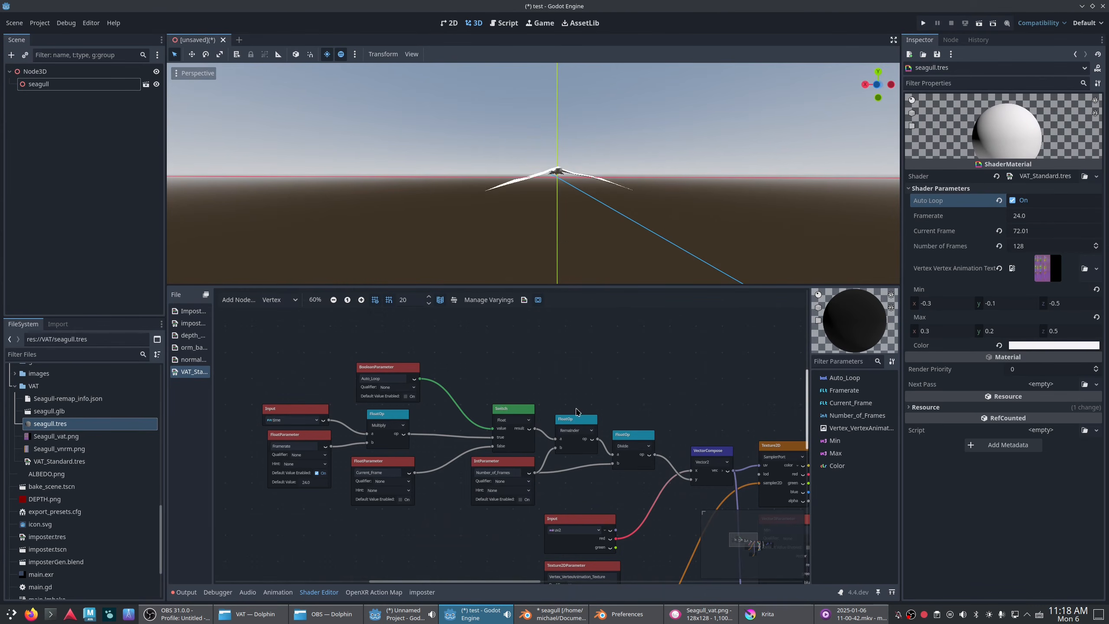
left_click_drag(529, 408, 523, 404)
left_click(541, 379)
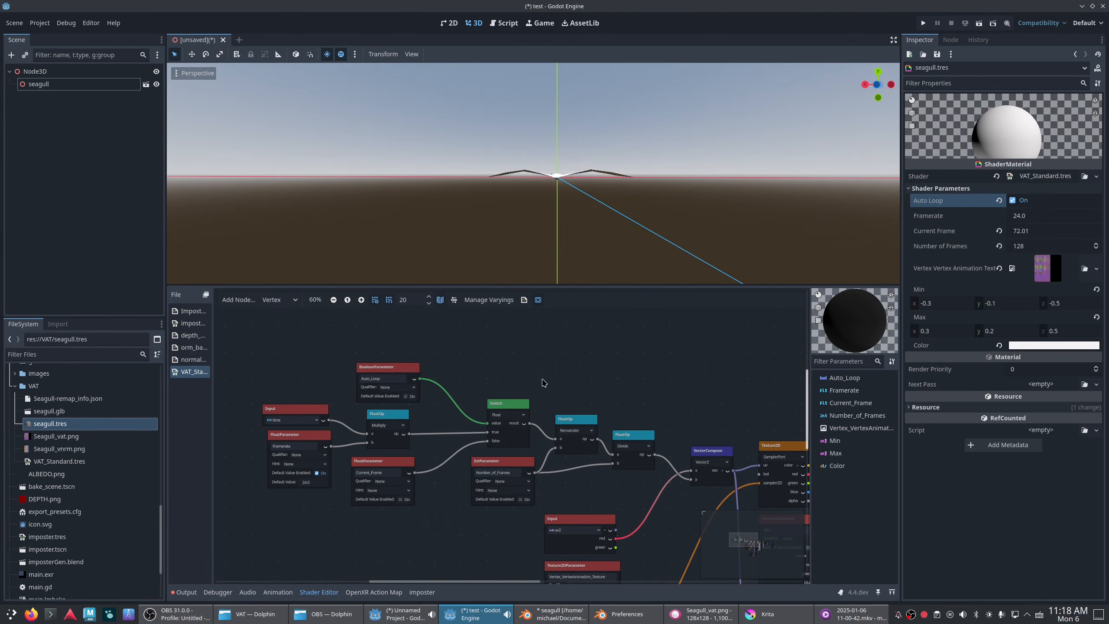
- Test scrubbing Current Frame with Auto Loop off, undo those changes, and reset Current Frame to its default of 0
middle_click_drag(552, 189, 559, 229)
left_click(1013, 201)
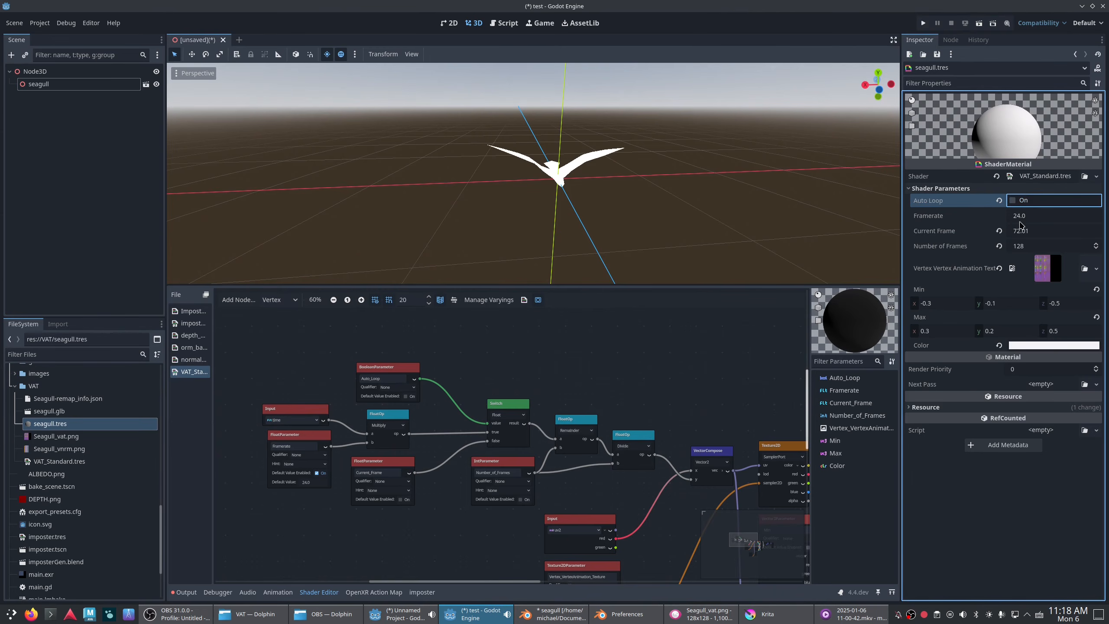
left_click_drag(1021, 216, 1032, 231)
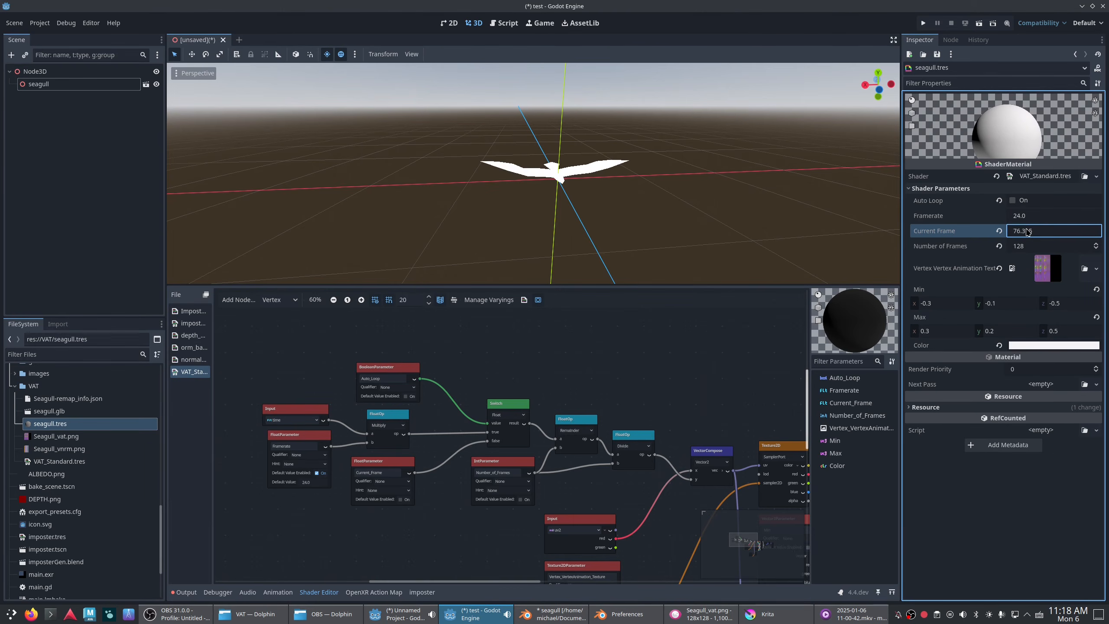
left_click_drag(1028, 231, 1010, 231)
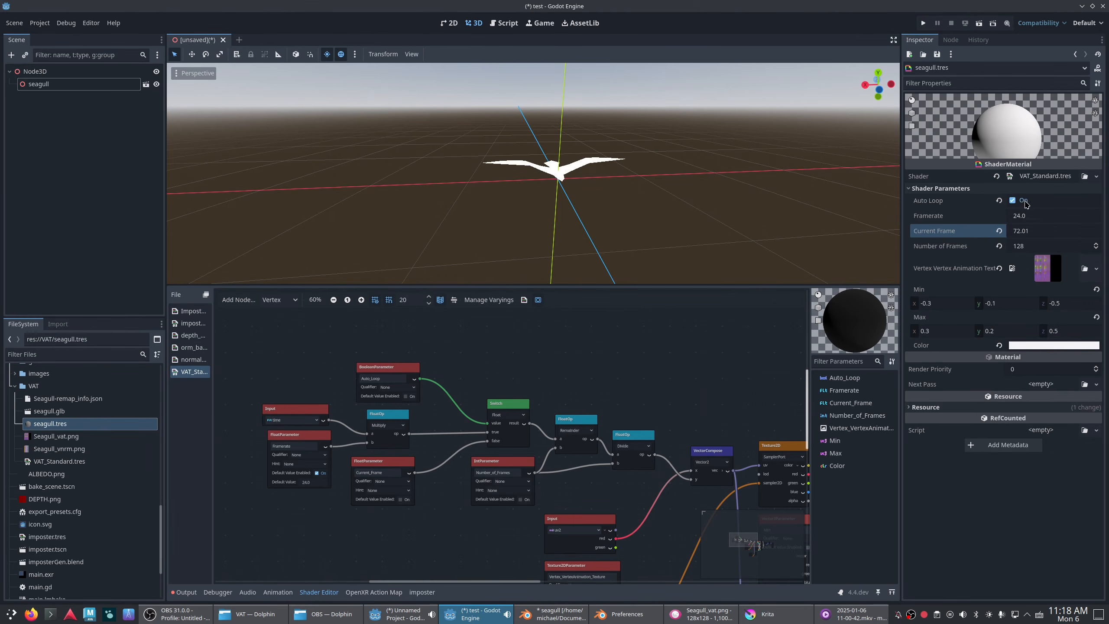
key("ctrl+z")
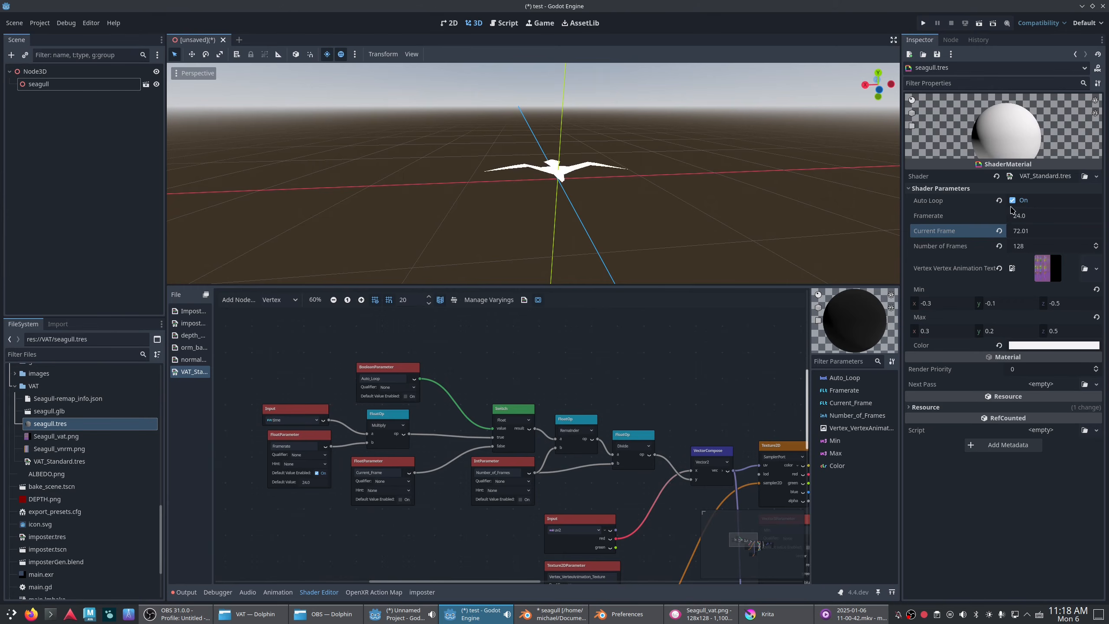
left_click(999, 231)
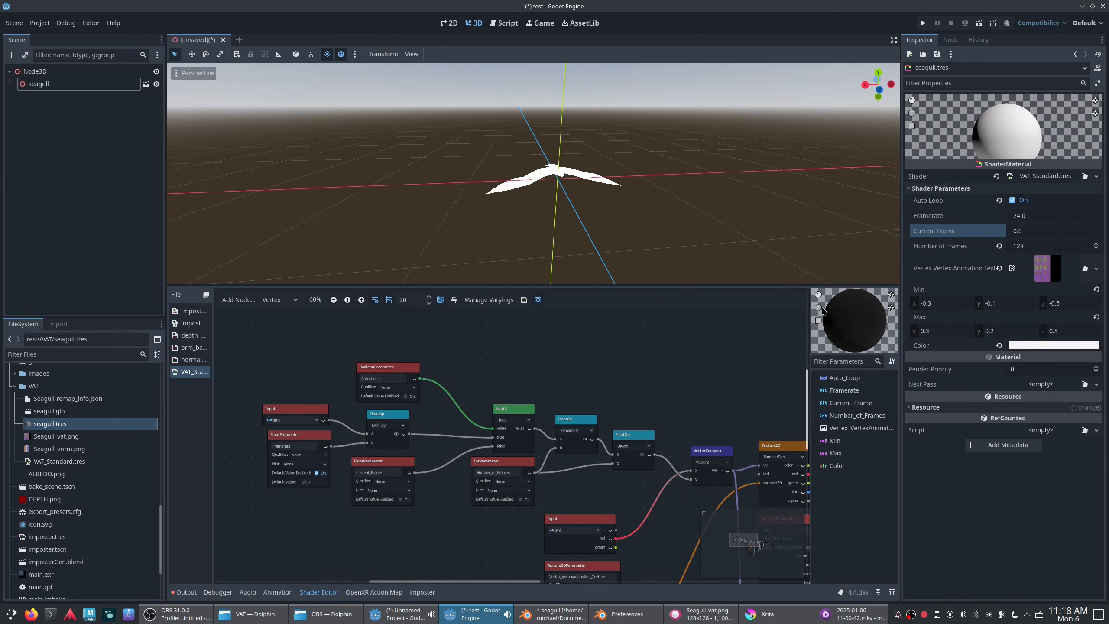
- Move the whole frame-calculation group, from the time Input through the Divide FloatOp, lower and farther away from VectorCompose
scroll(530, 391, "down", 3)
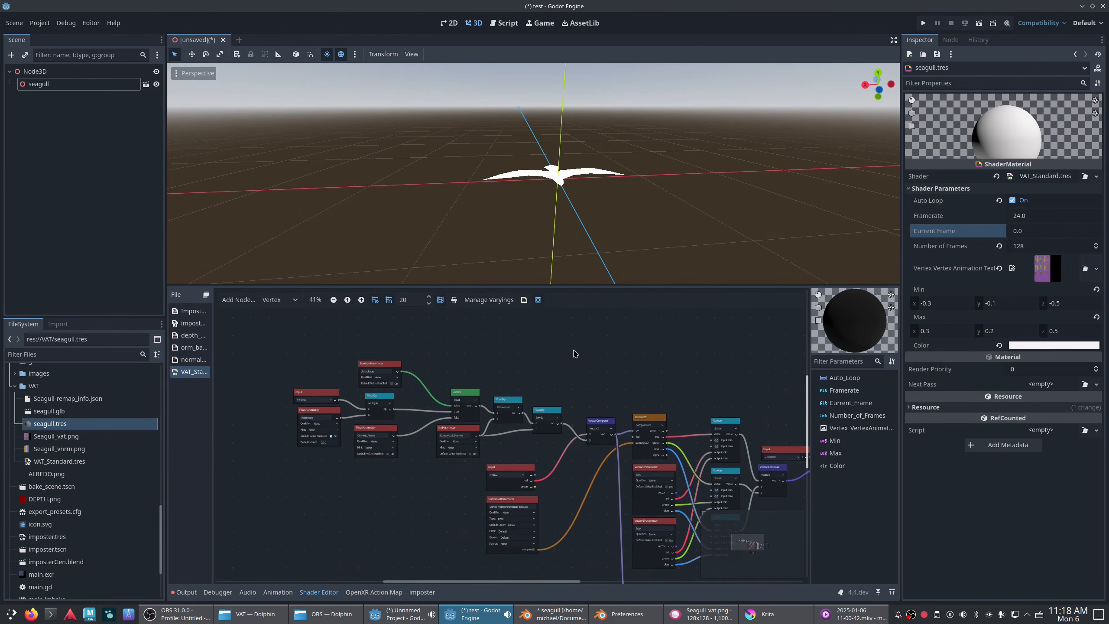
left_click_drag(594, 349, 245, 433)
left_click_drag(553, 350, 212, 443)
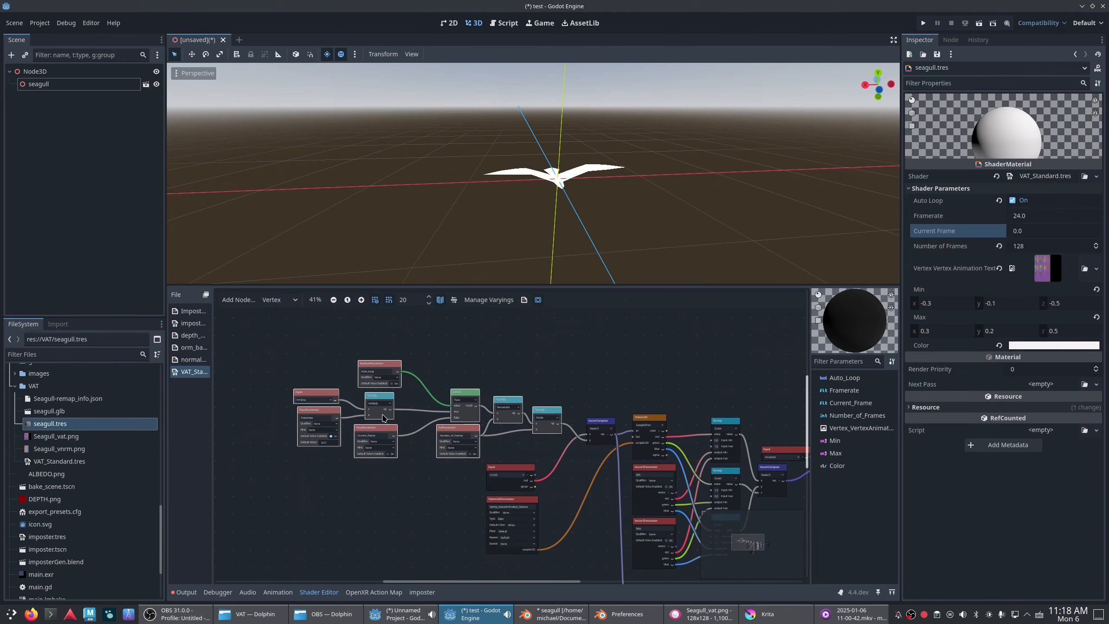
scroll(556, 416, "up", 4)
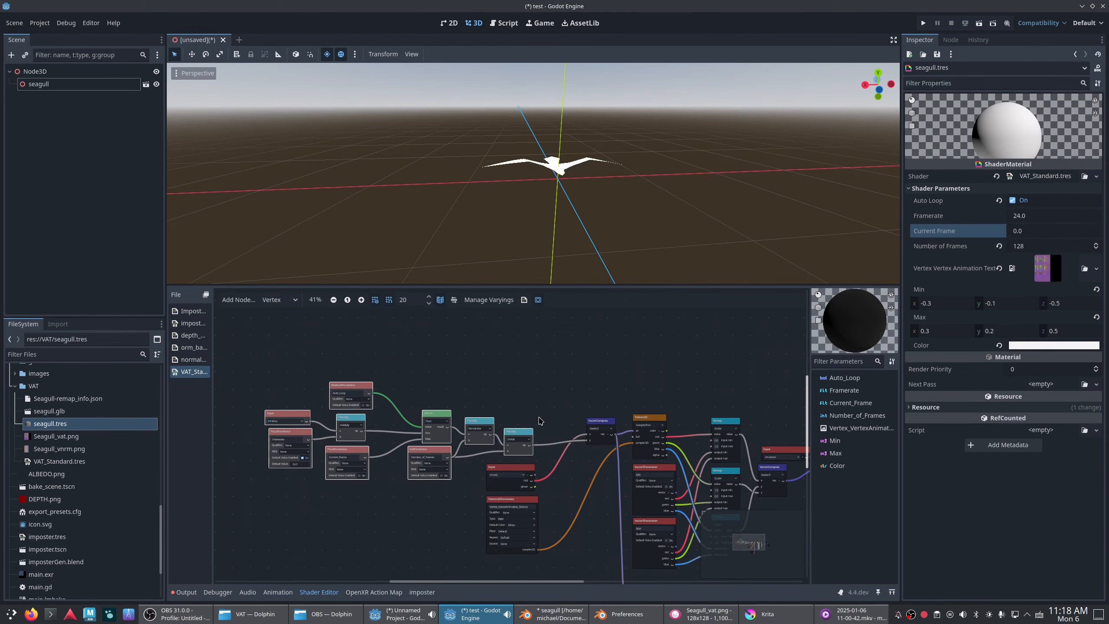
scroll(493, 425, "up", 3)
left_click_drag(371, 403, 340, 403)
scroll(479, 402, "down", 4)
- Shift Number_of_Frames and the Remainder and Divide FloatOps together slightly farther from the Switch
left_click_drag(582, 399, 435, 438)
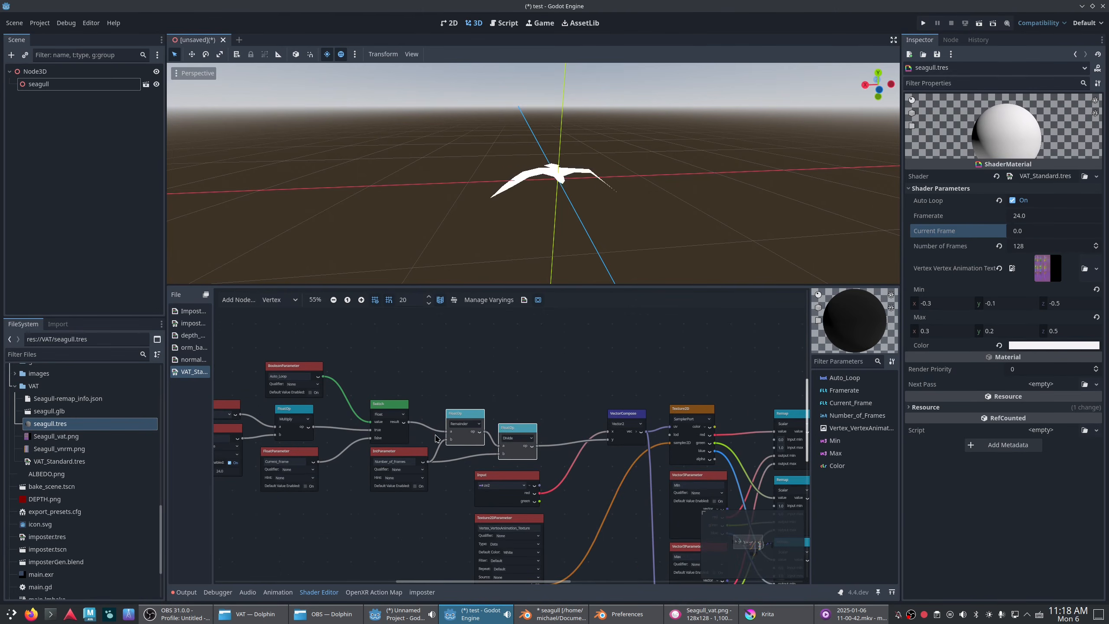
left_click(410, 455)
left_click_drag(549, 396, 406, 467)
left_click(446, 452)
left_click_drag(555, 387, 440, 460)
left_click(323, 354)
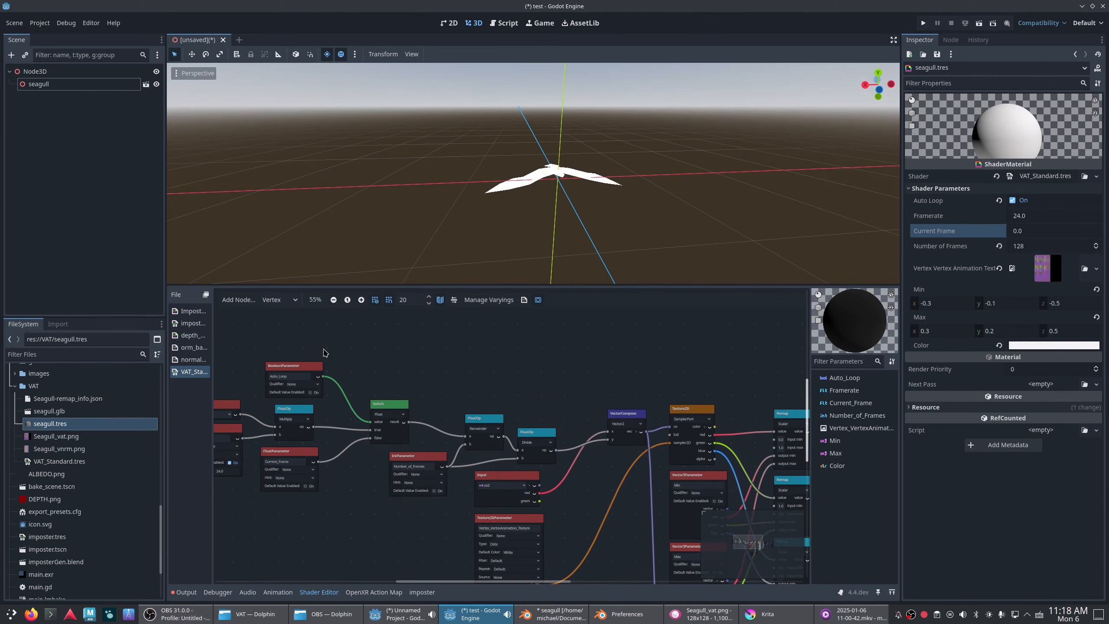
- Add an InstanceId input node and place it just above the Switch
left_click(238, 300)
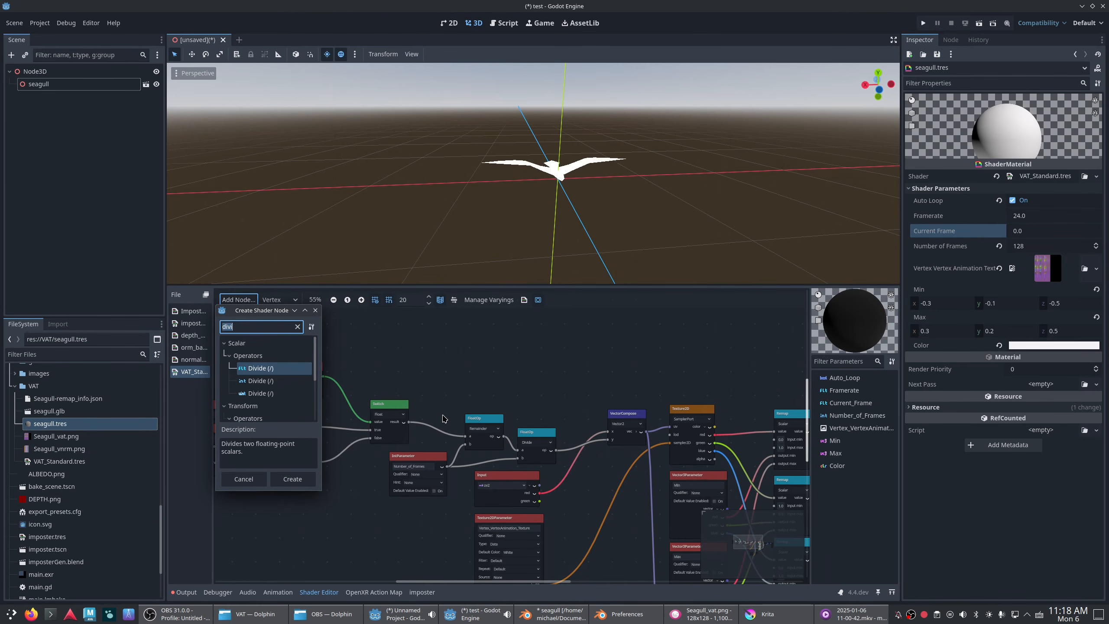
type("int")
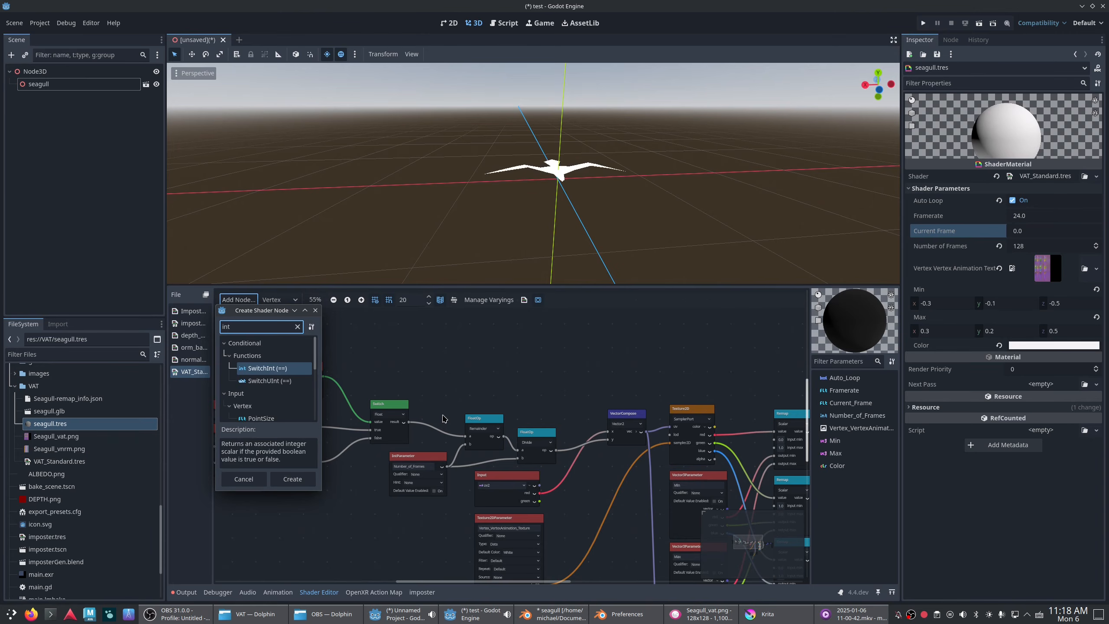
key("BackSpace")
key("BackSpace")
key("BackSpace")
type("instan")
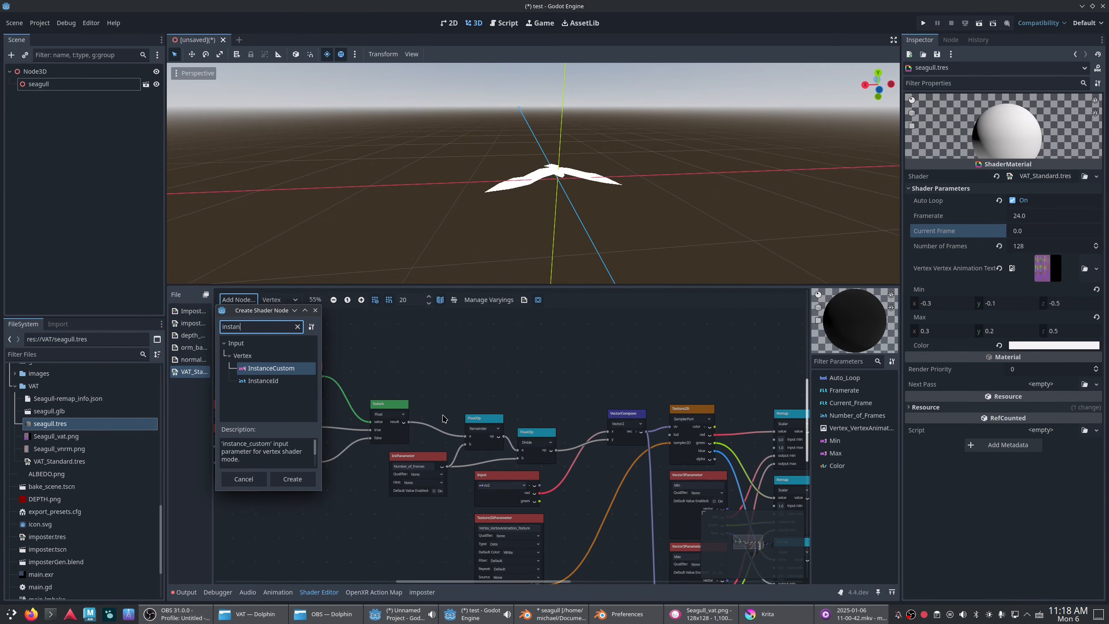
double_click(263, 381)
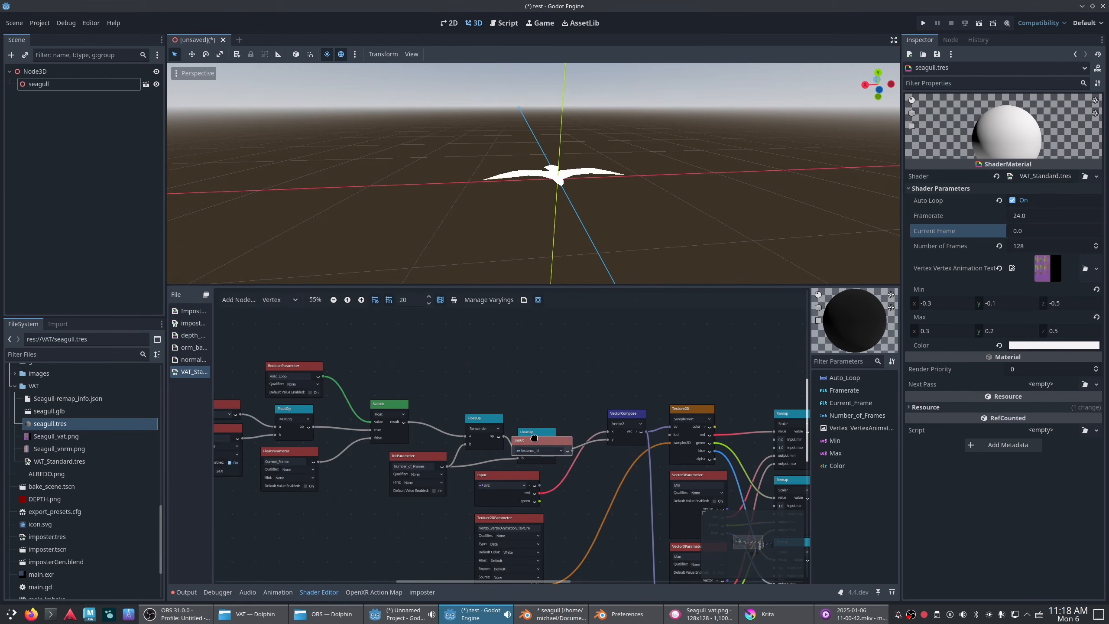
left_click_drag(544, 445, 402, 383)
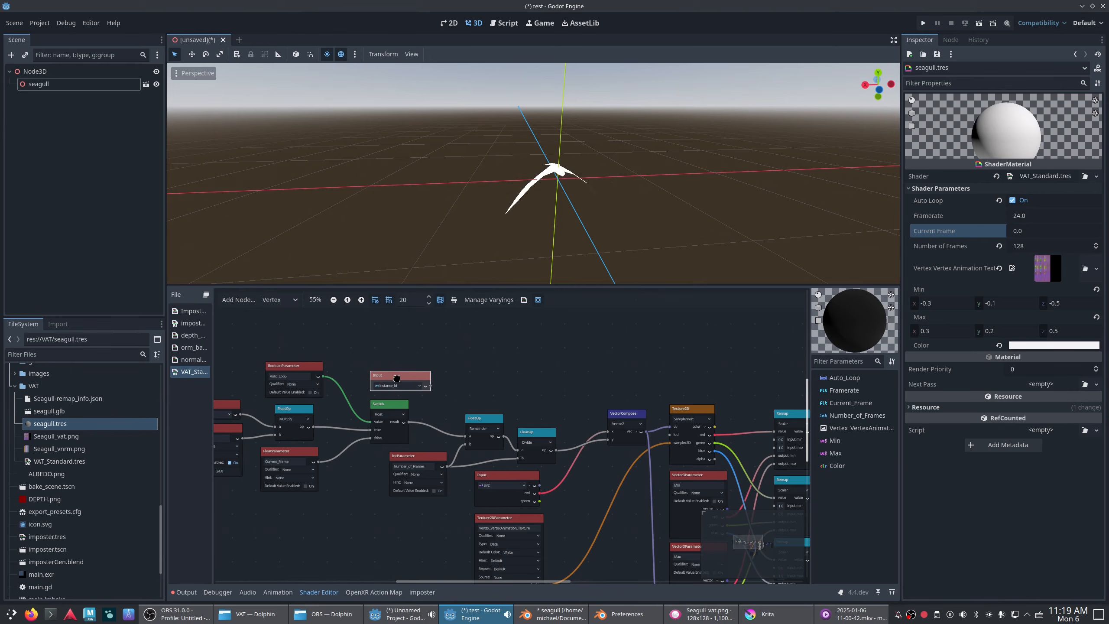
- Add a RandomRange node and place it beside the instance_id Input
left_click(238, 300)
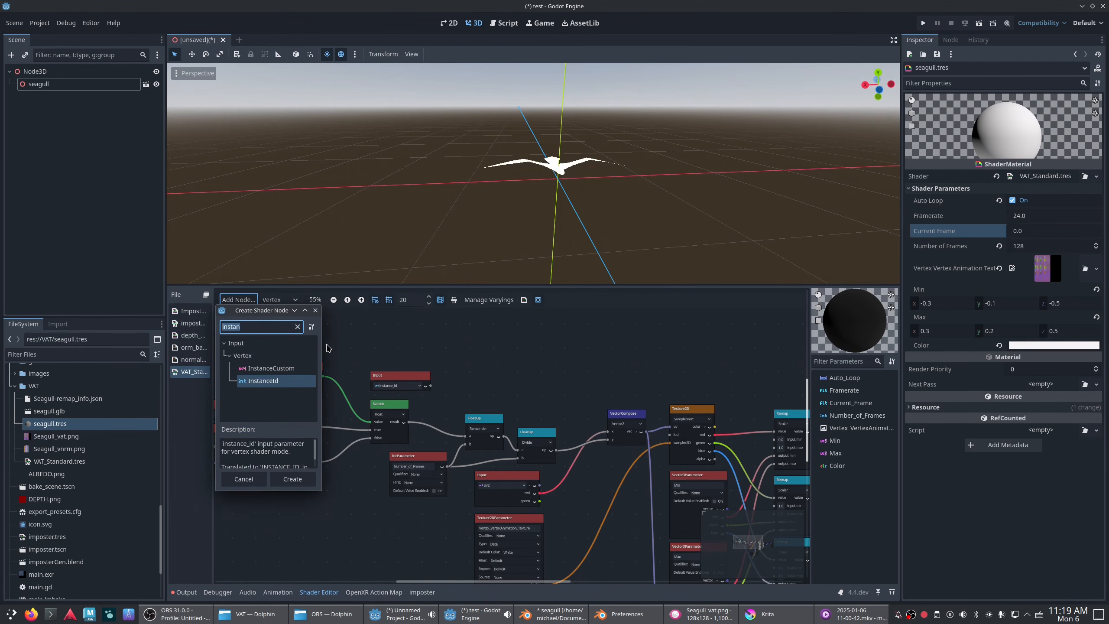
type("random")
double_click(264, 355)
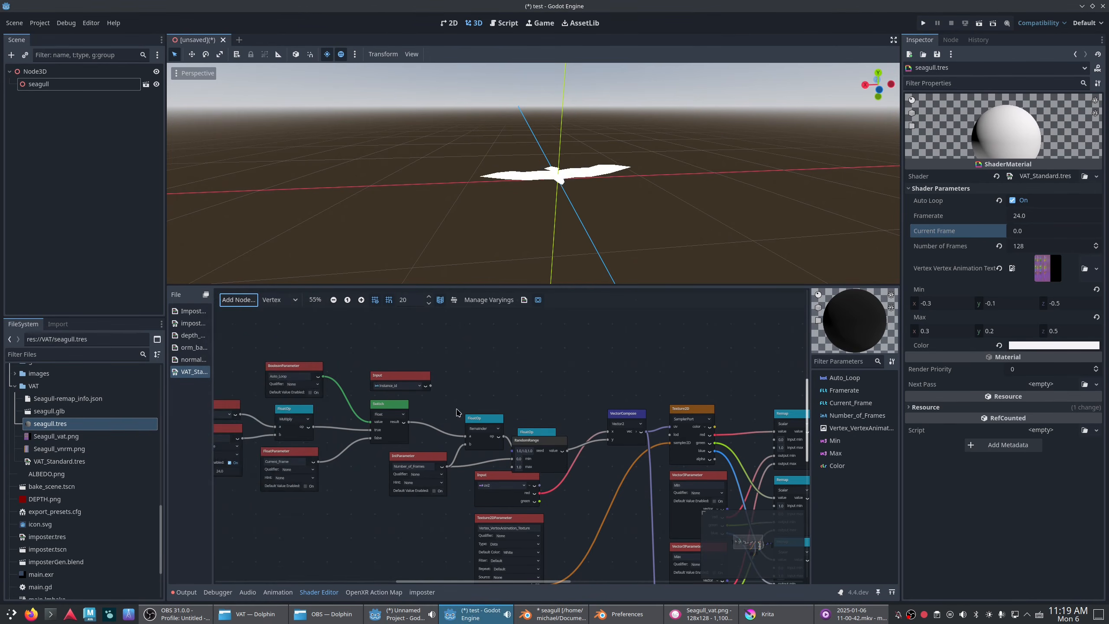
left_click_drag(543, 445, 464, 365)
- Duplicate the Divide FloatOp as an Add operation inserted between Divide and VectorCompose, and raise Divide level with Remainder
left_click(537, 432)
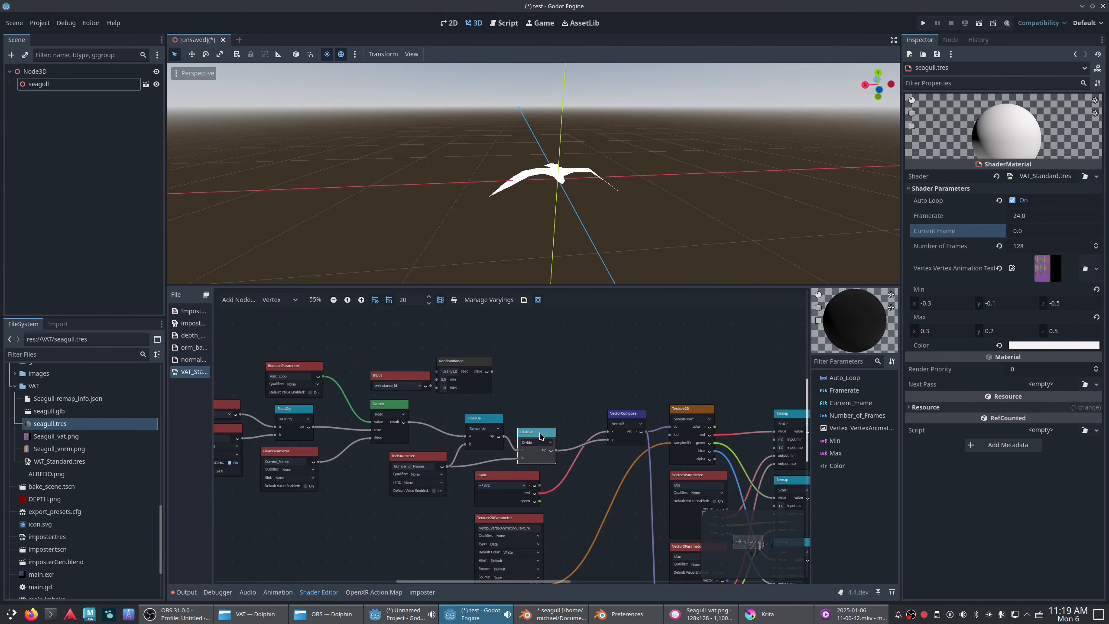
key("ctrl+c")
key("ctrl+v")
left_click_drag(606, 396, 588, 362)
left_click_drag(545, 437, 540, 423)
left_click(583, 376)
left_click(585, 387)
mouse_move(587, 364)
left_mouse_down()
mouse_move(578, 400)
mouse_move(559, 403)
mouse_move(588, 379)
left_mouse_up()
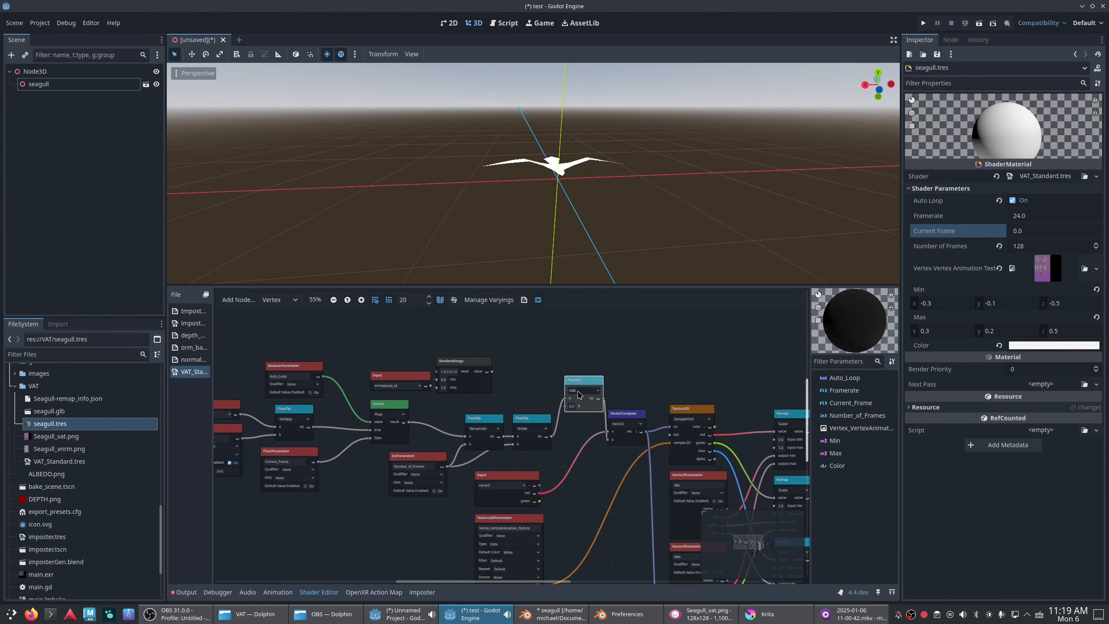
- Connect RandomRange's value to the Add FloatOp's a input, Divide's output to its b input, and instance_id to RandomRange's seed
left_click_drag(493, 371, 566, 398)
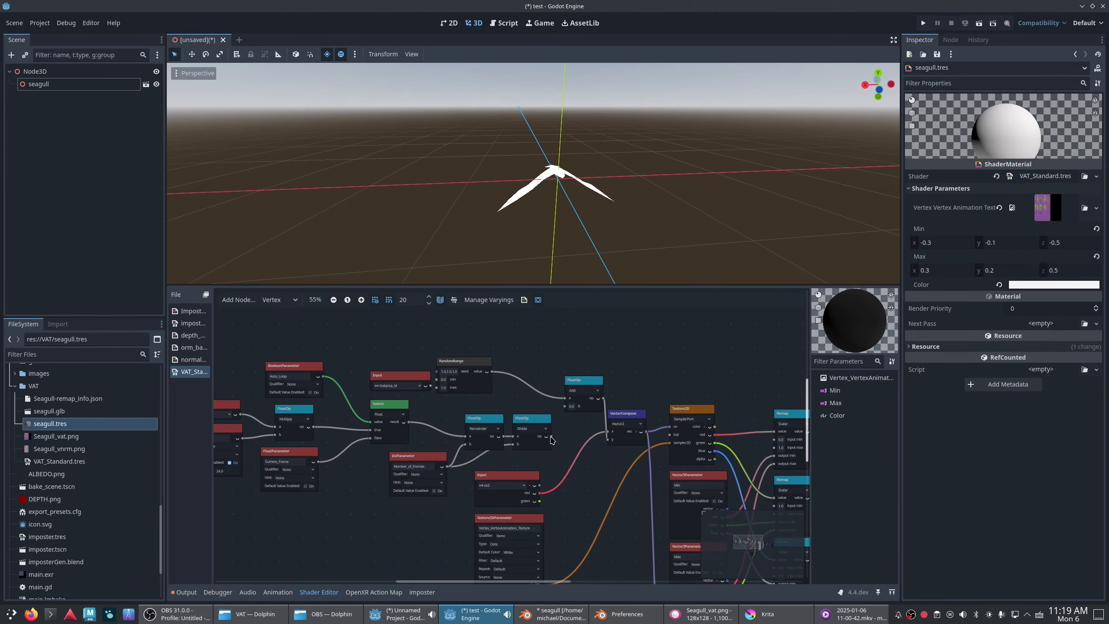
left_click_drag(547, 436, 565, 406)
mouse_move(454, 363)
left_mouse_down()
mouse_move(468, 363)
mouse_move(452, 372)
left_mouse_up()
scroll(436, 388, "up", 5)
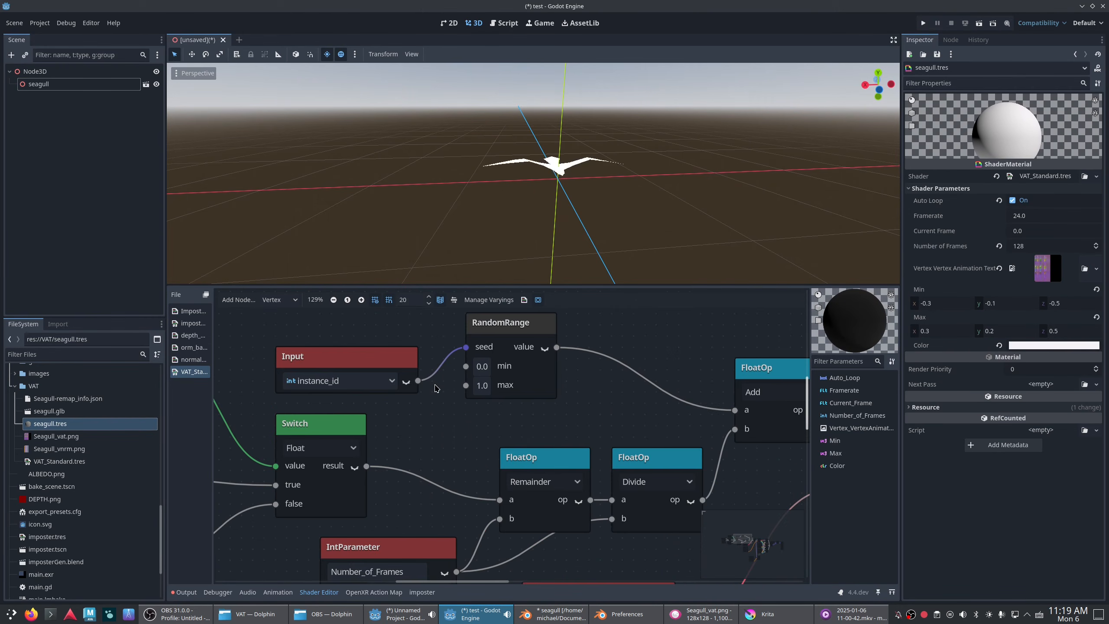
- Raise the instance_id Input so its output lines up with RandomRange's seed
middle_click_drag(464, 407, 510, 433)
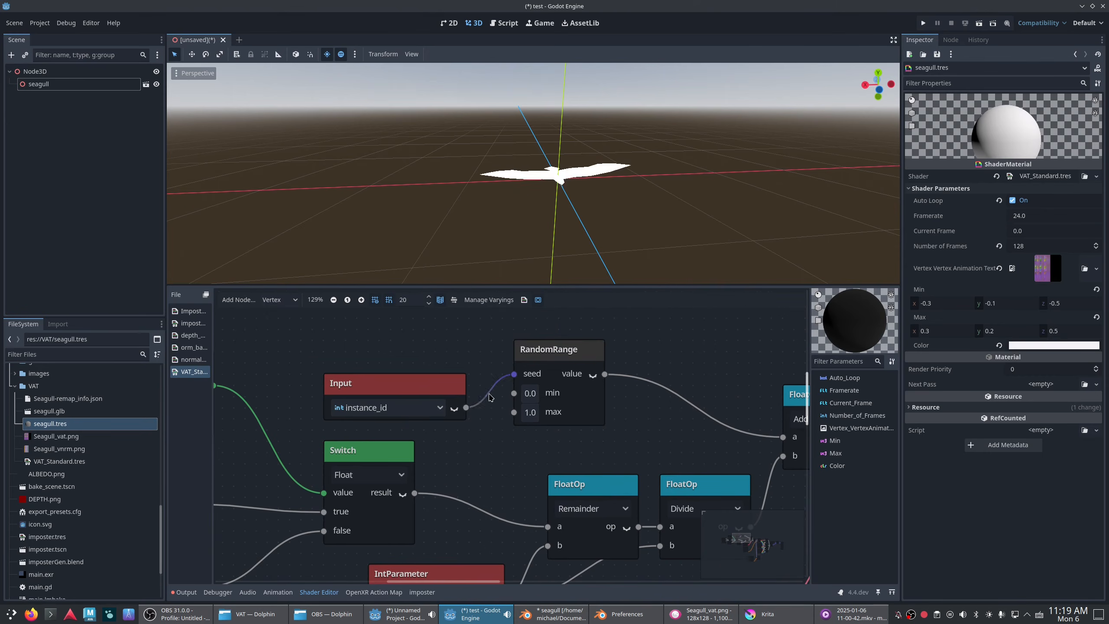
left_click_drag(459, 388, 450, 355)
middle_click_drag(467, 400, 478, 424)
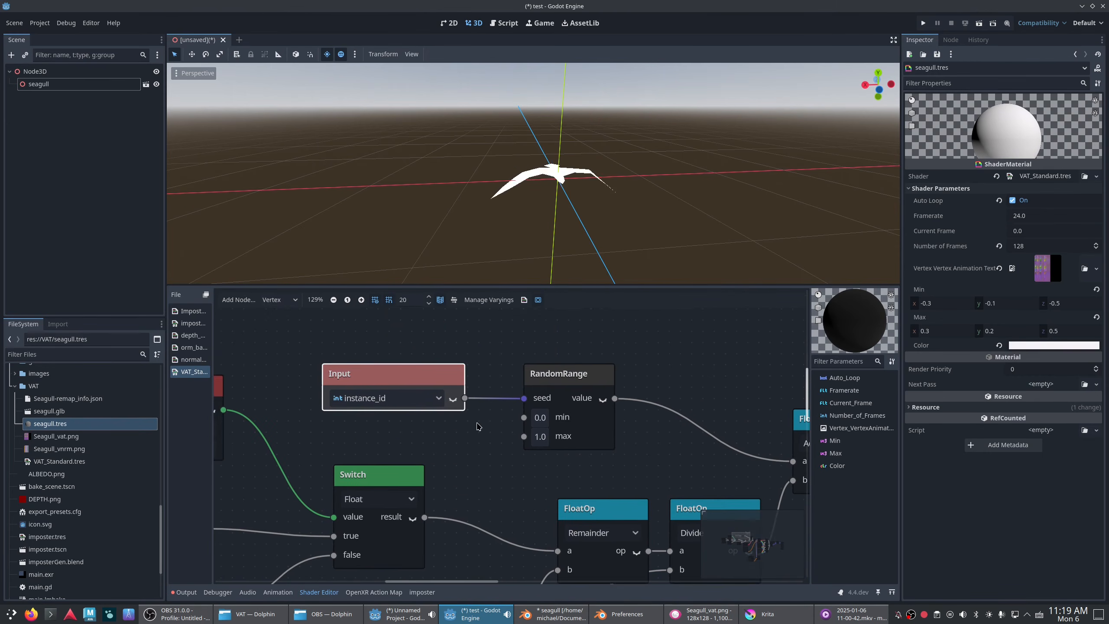
- Delete the instance_id Input and RandomRange nodes
scroll(478, 425, "down", 1)
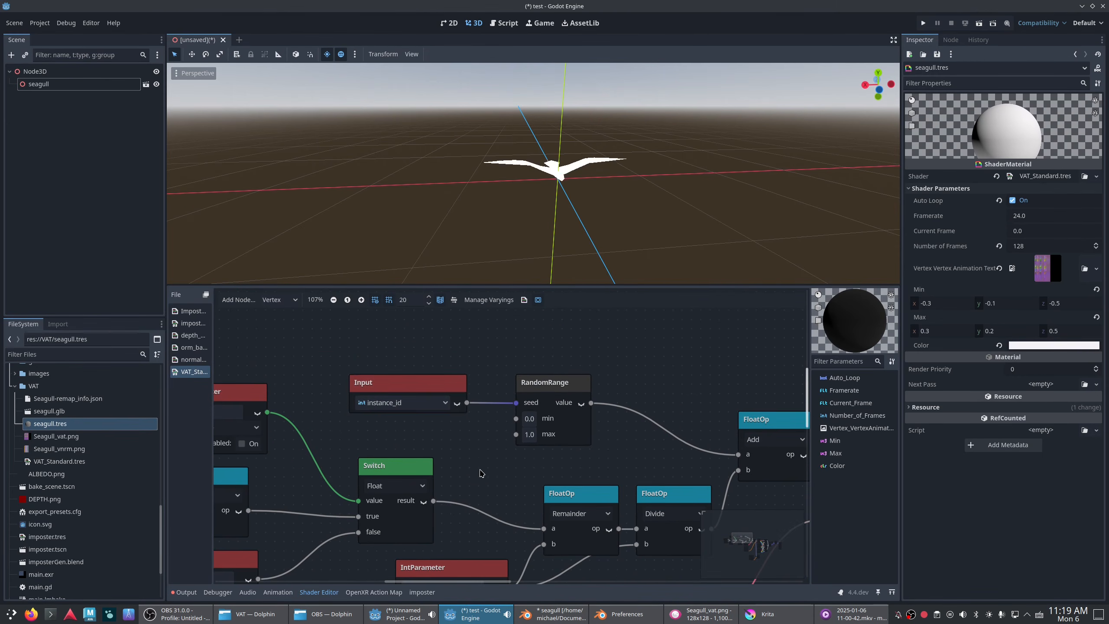
scroll(494, 457, "down", 3)
left_click_drag(550, 379, 430, 431)
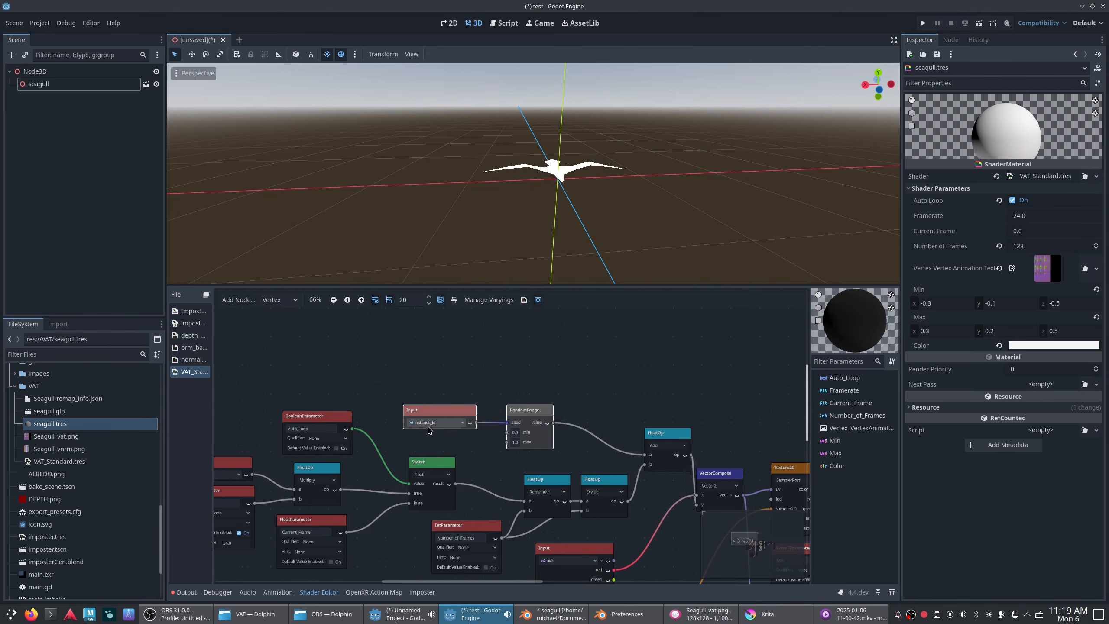
key("Delete")
- Duplicate the Number_of_Frames parameter, place the copy above the Switch, and rename it Animation_Offset
left_click(487, 529)
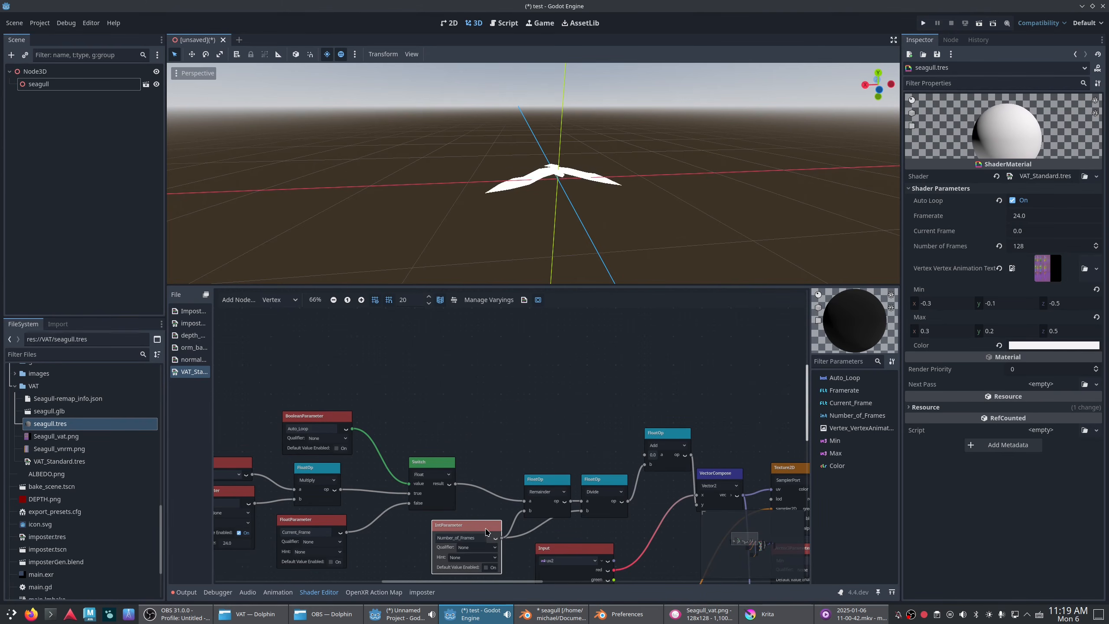
key("ctrl+c")
key("ctrl+v")
left_click_drag(542, 388, 472, 384)
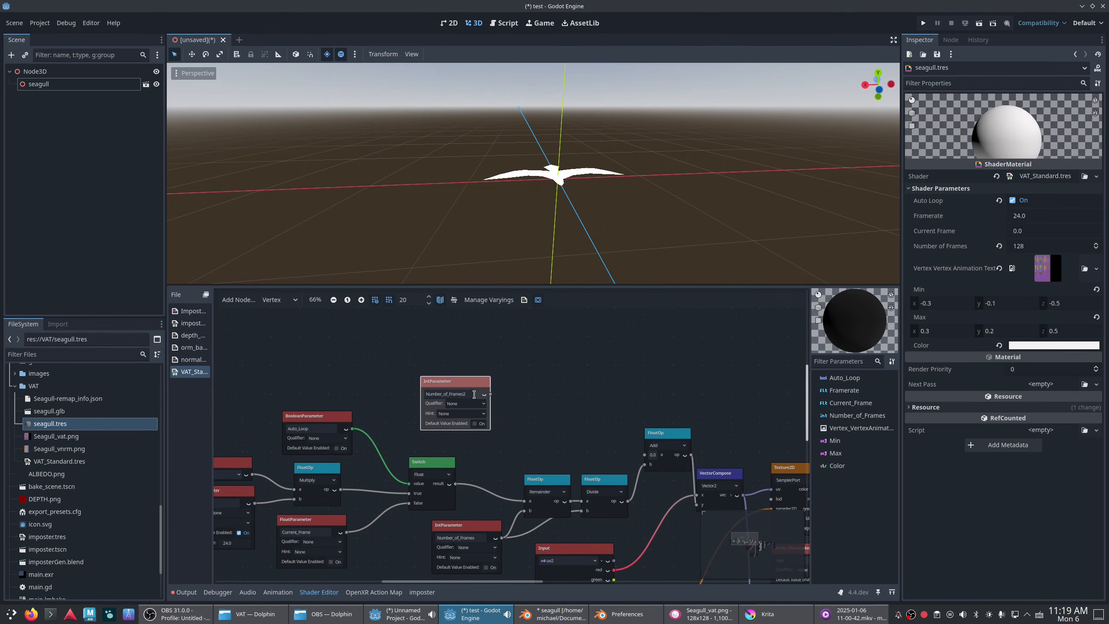
double_click(463, 392)
key("BackSpace")
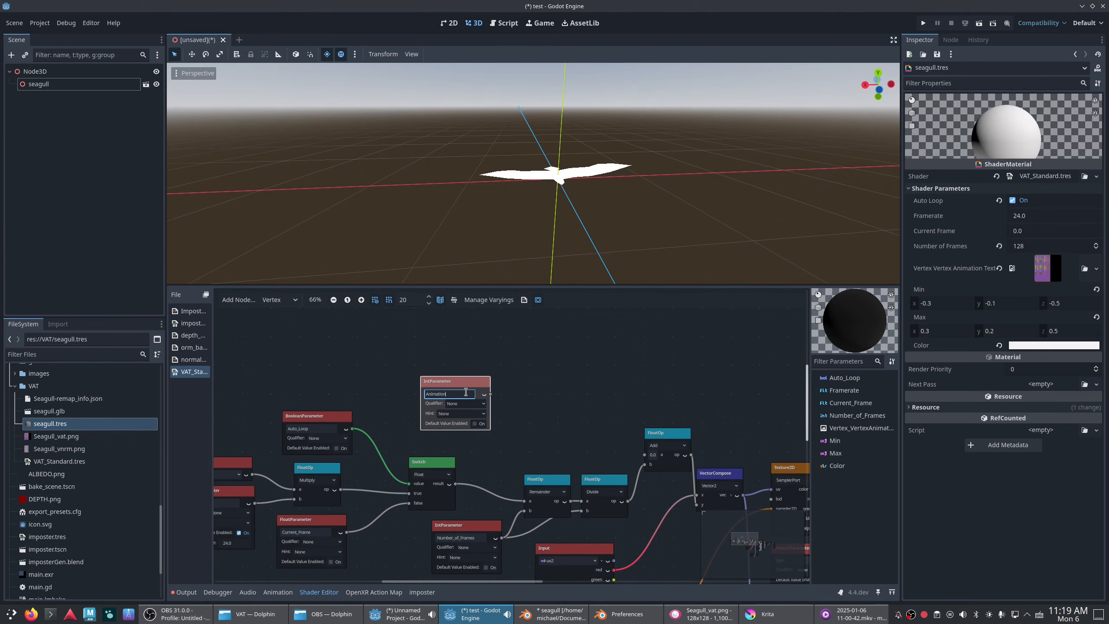
key("Return")
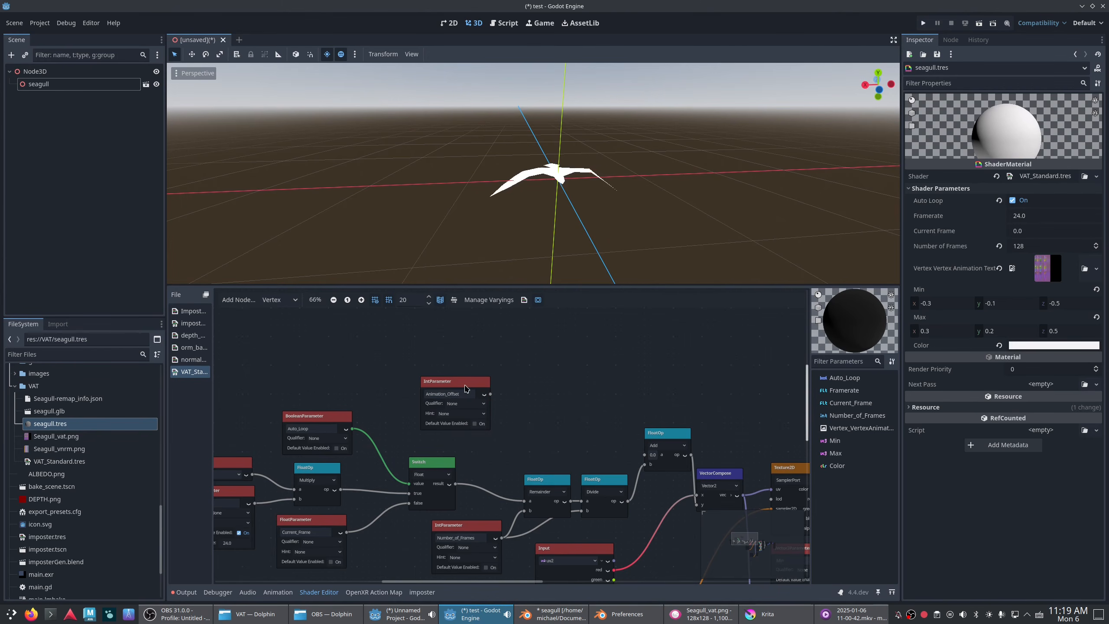
- Connect the Divide output directly to VectorCompose's second input, bypassing the Add FloatOp
middle_click_drag(574, 407, 650, 395)
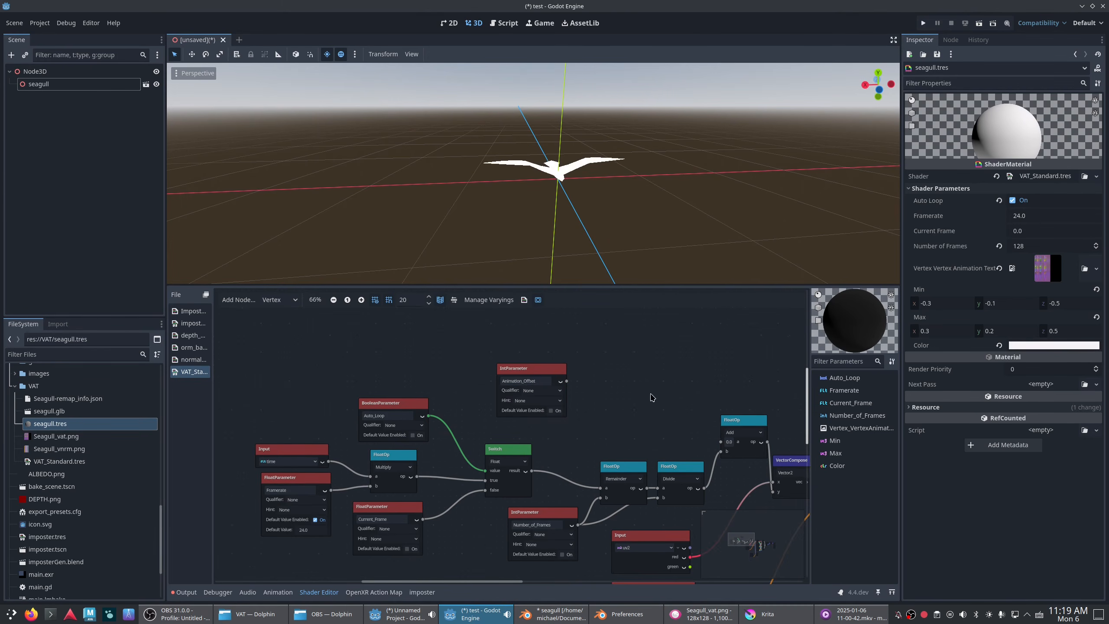
left_click(735, 422)
left_click_drag(705, 488, 773, 492)
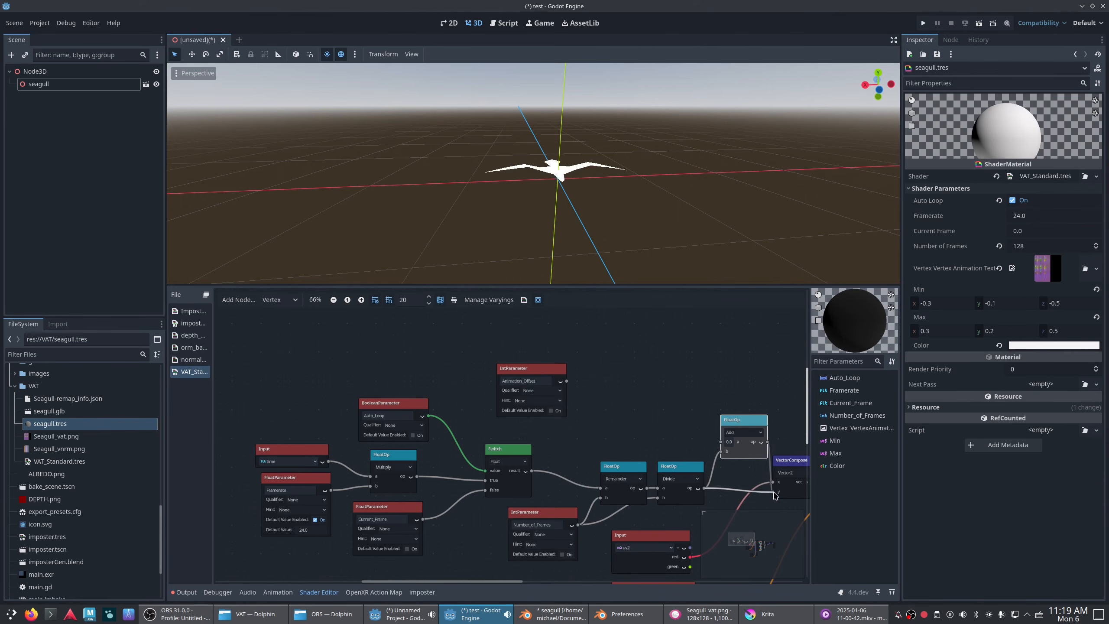
- Delete the bypassed Add FloatOp and set the Animation_Offset parameter's qualifier to Instance
key("Delete")
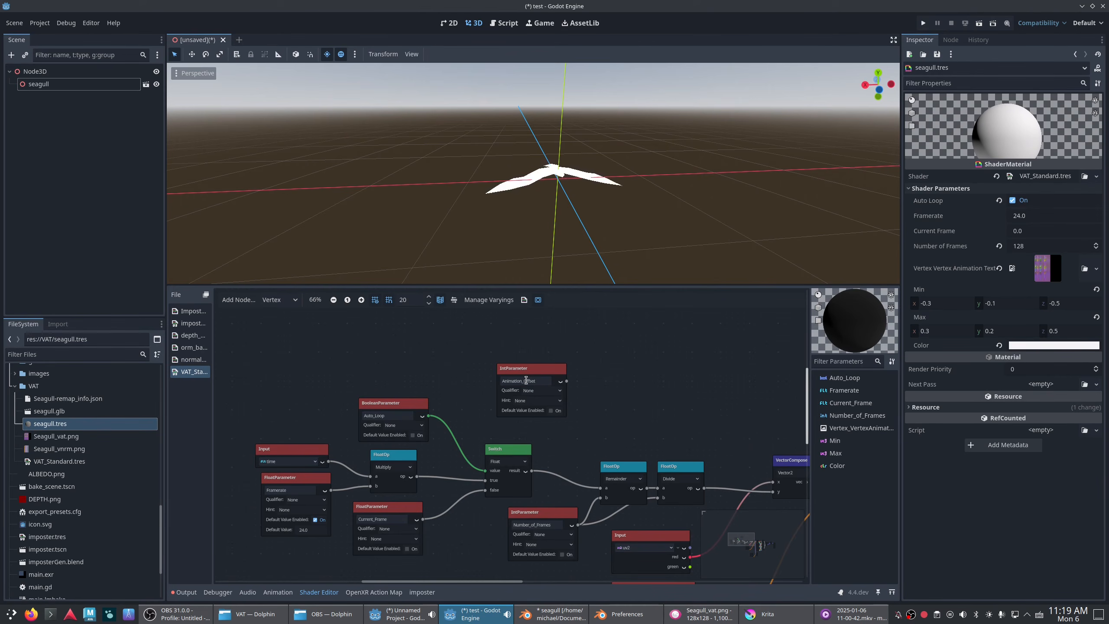
left_click(535, 396)
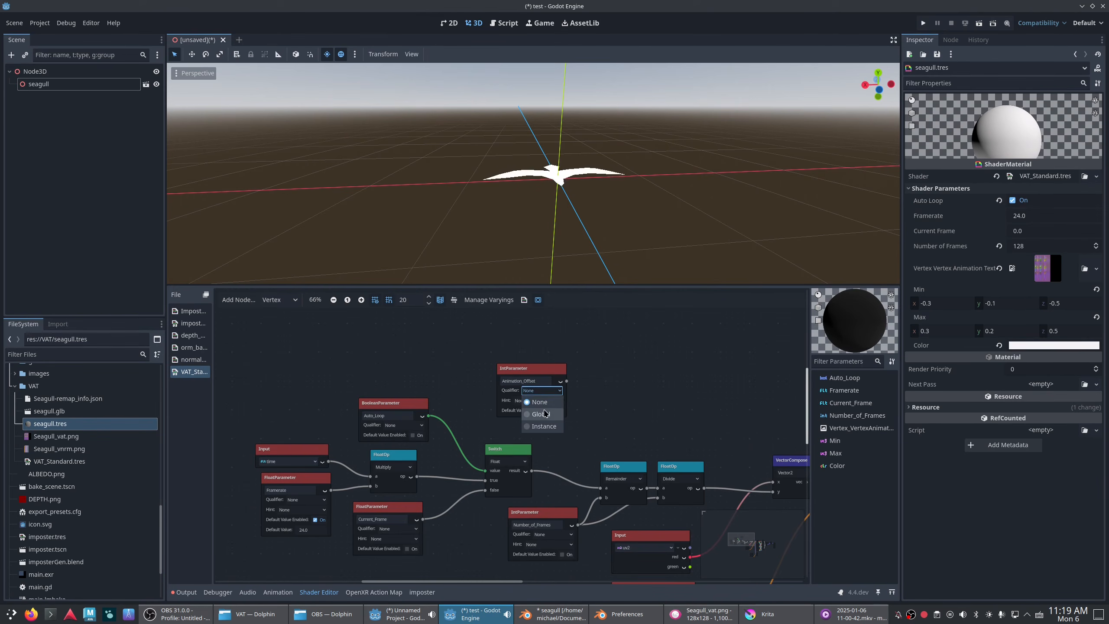
left_click(546, 428)
left_click_drag(551, 344, 412, 321)
middle_click_drag(600, 395, 557, 400)
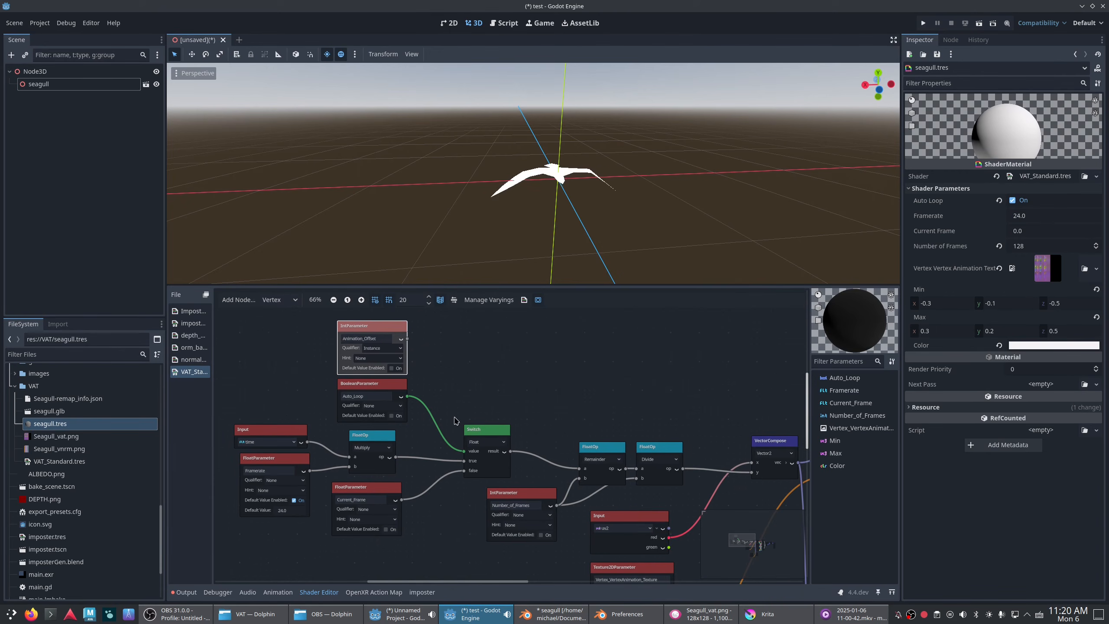
- Duplicate the Multiply FloatOp, change the copy to Add, and insert it into the connection between the Switch and the Remainder FloatOp
left_click(366, 442)
key("ctrl+c")
key("ctrl+v")
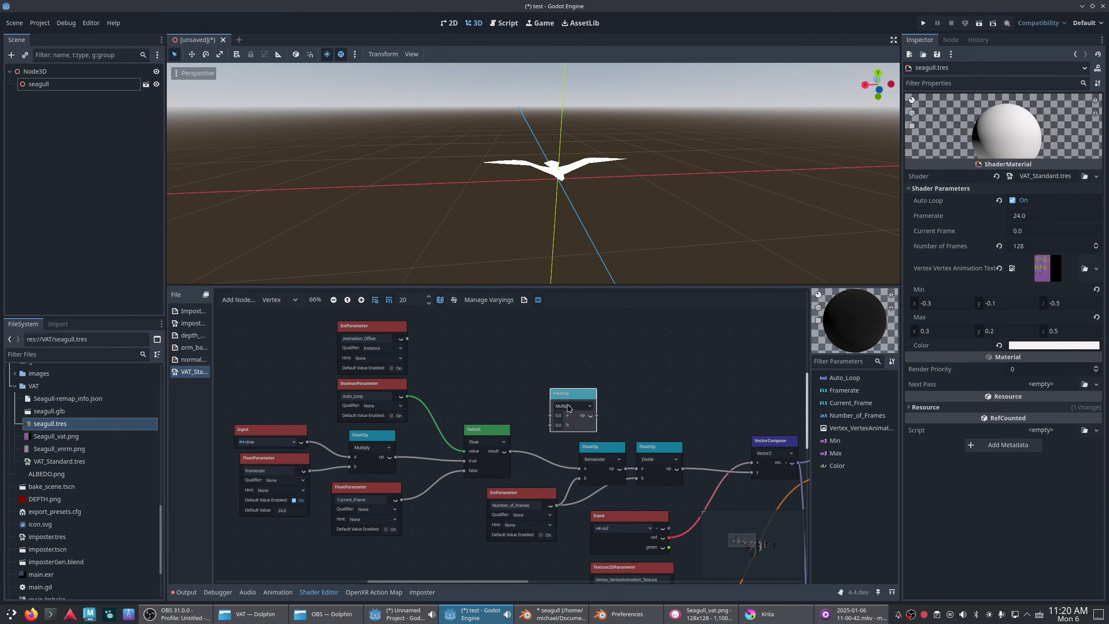
left_click(568, 408)
left_click(568, 418)
left_click_drag(566, 395, 539, 418)
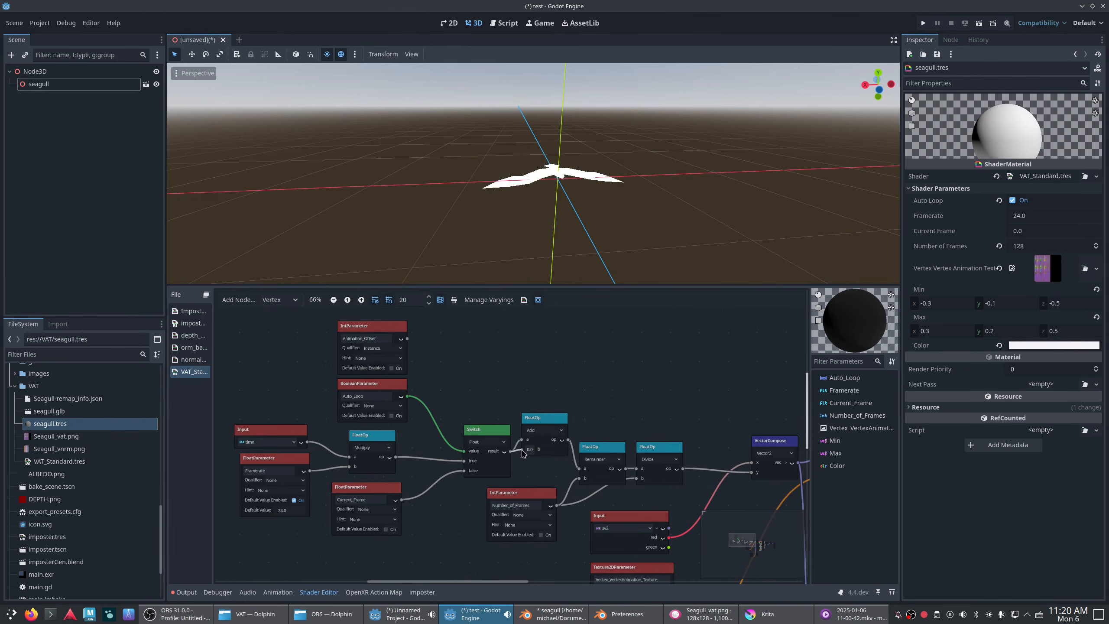
- Place Animation_Offset above the Switch and wire it into the Add FloatOp's a input, with the Switch result feeding b
left_click_drag(390, 330, 487, 371)
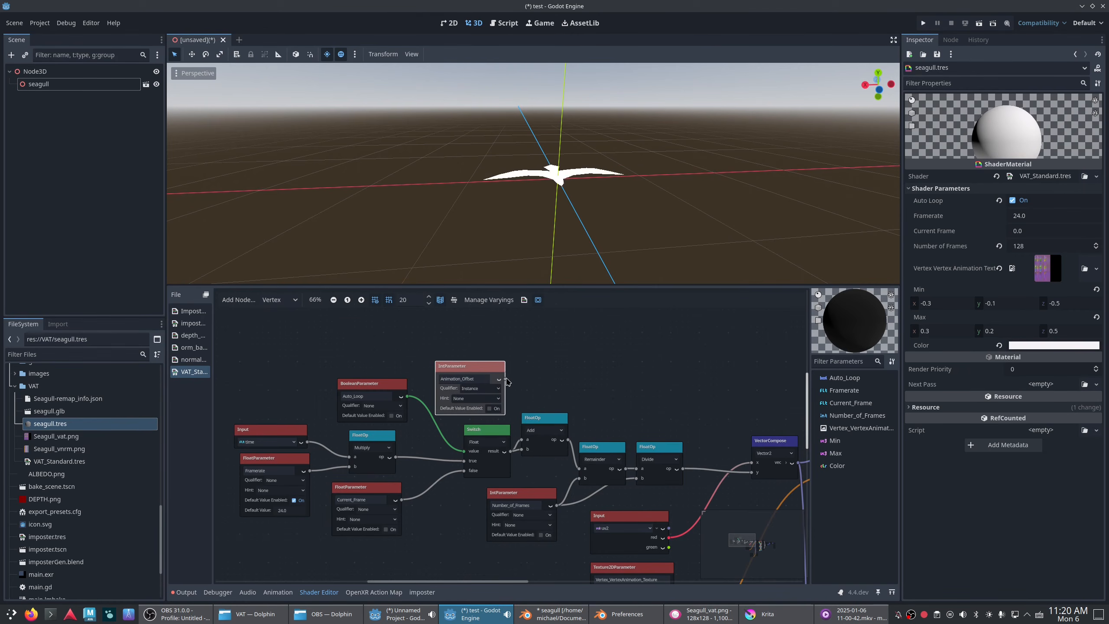
left_click_drag(523, 439, 523, 440)
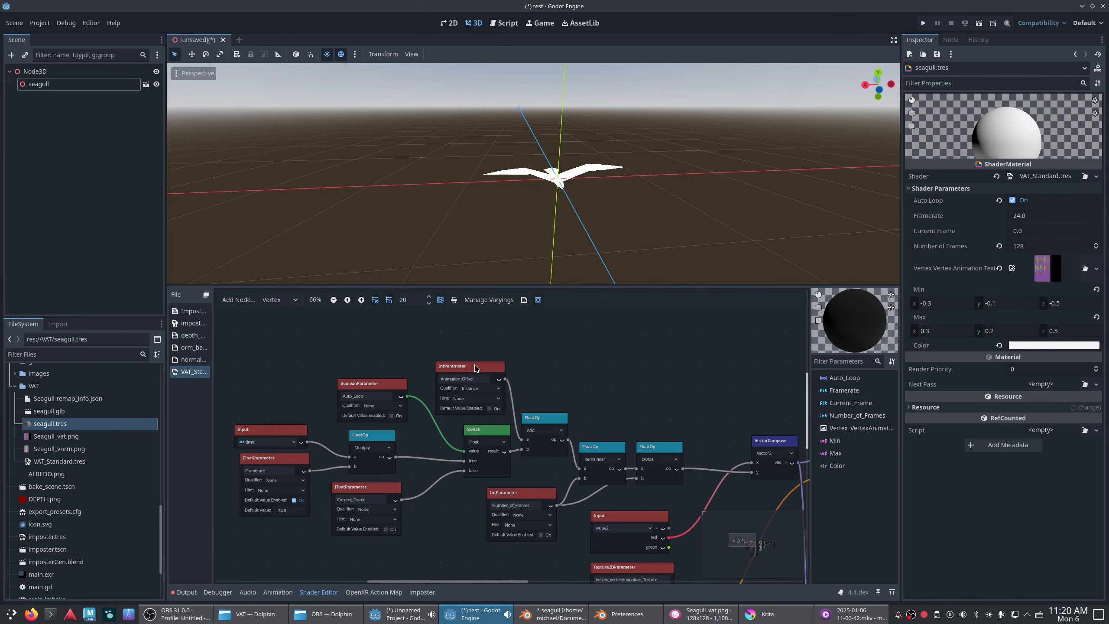
left_click_drag(476, 368, 480, 373)
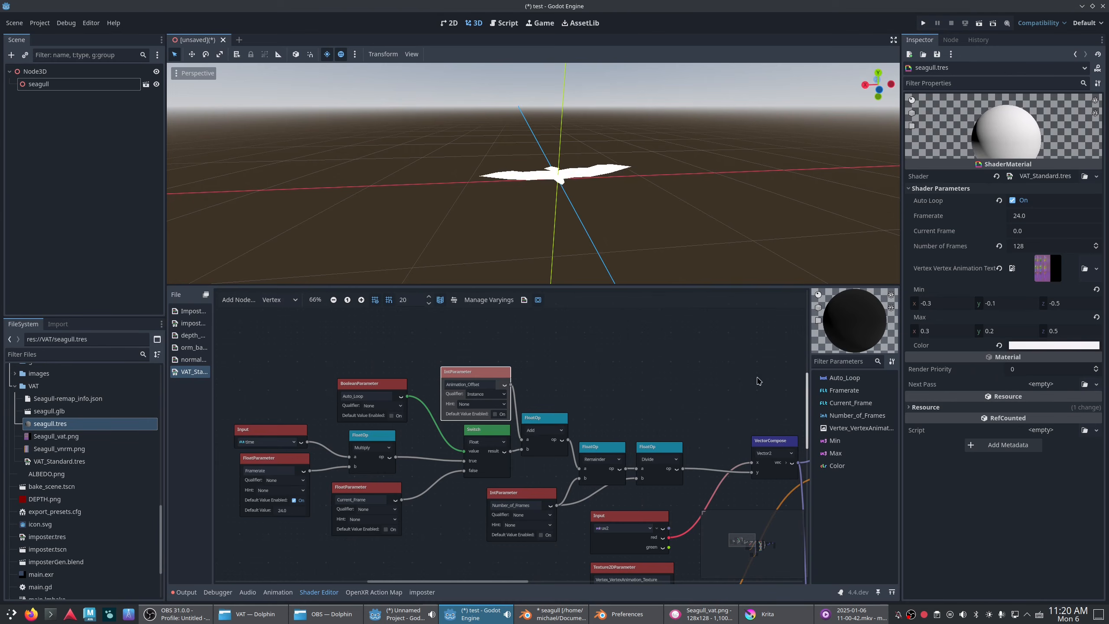
left_click_drag(533, 421, 533, 416)
left_click(617, 397)
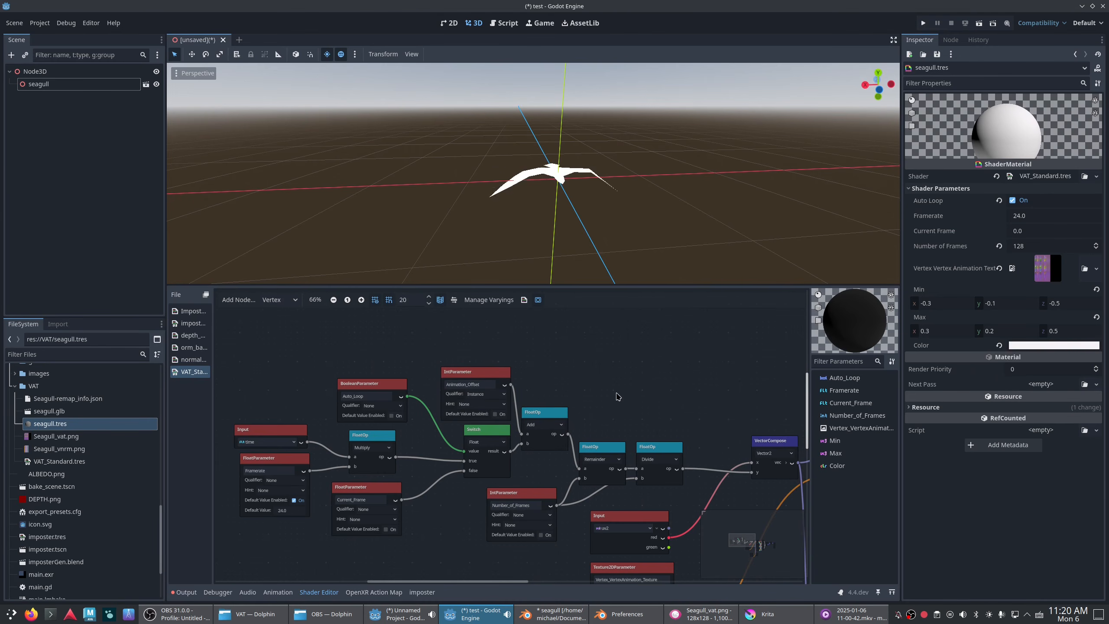
- Make the instanced seagull scene local so its mesh node can be edited
left_click(576, 187)
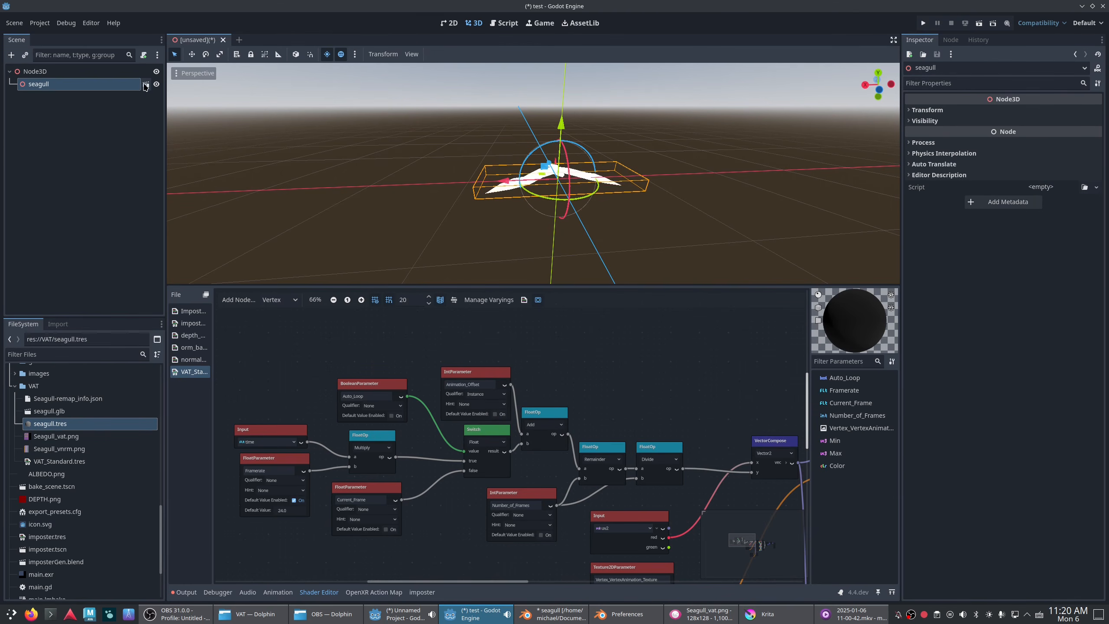
right_click(97, 86)
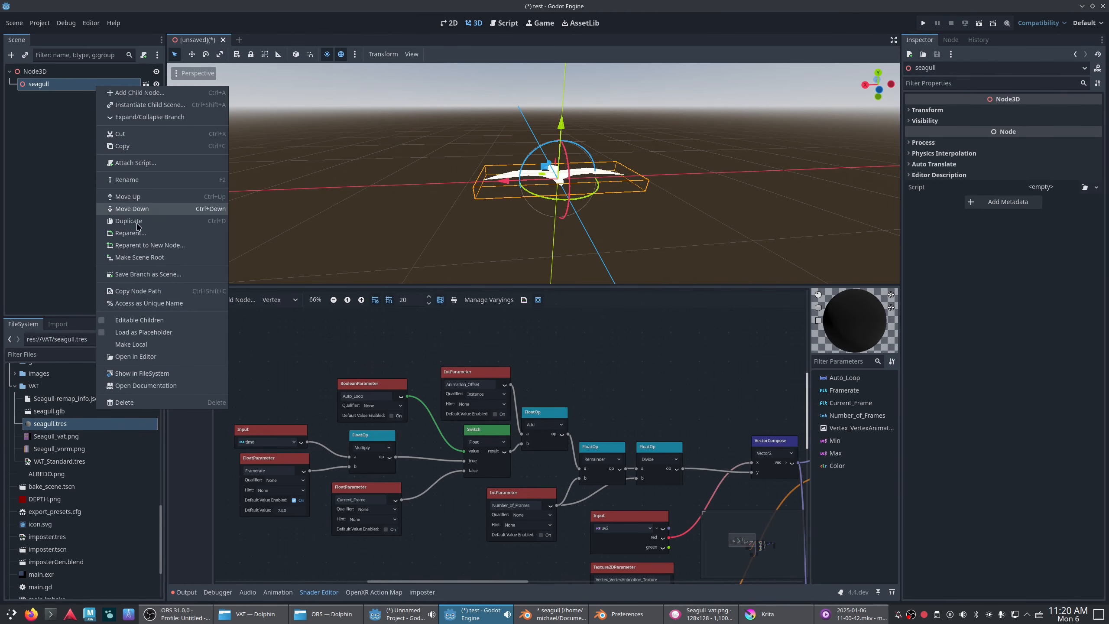
left_click(131, 344)
- Set the Animation Offset instance shader parameter of the Seagull_vat mesh to 60
left_click(49, 99)
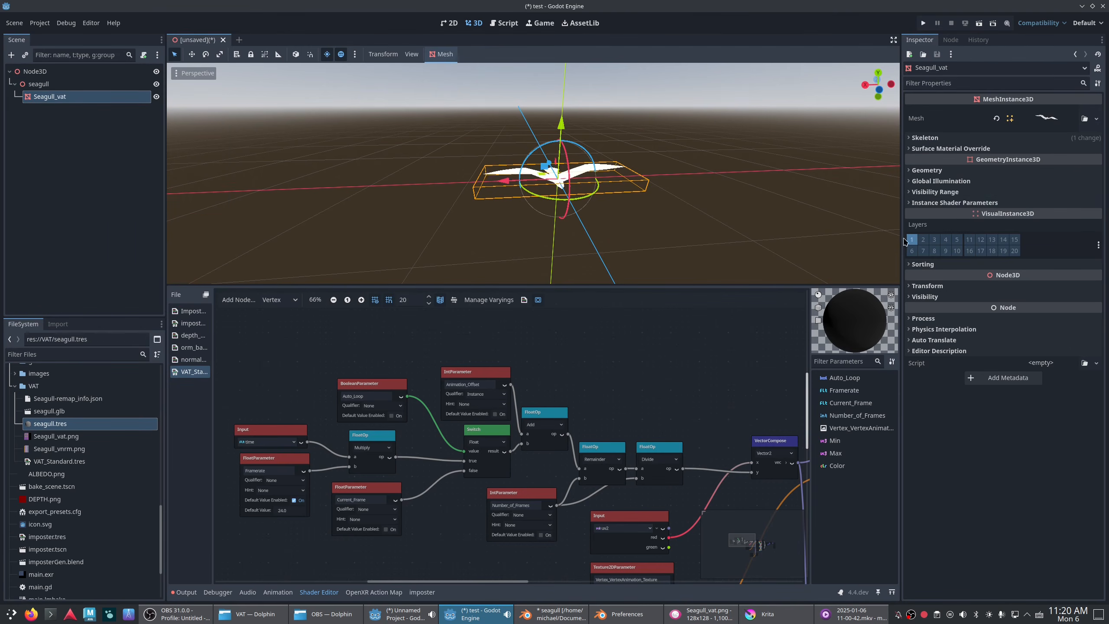
left_click(948, 202)
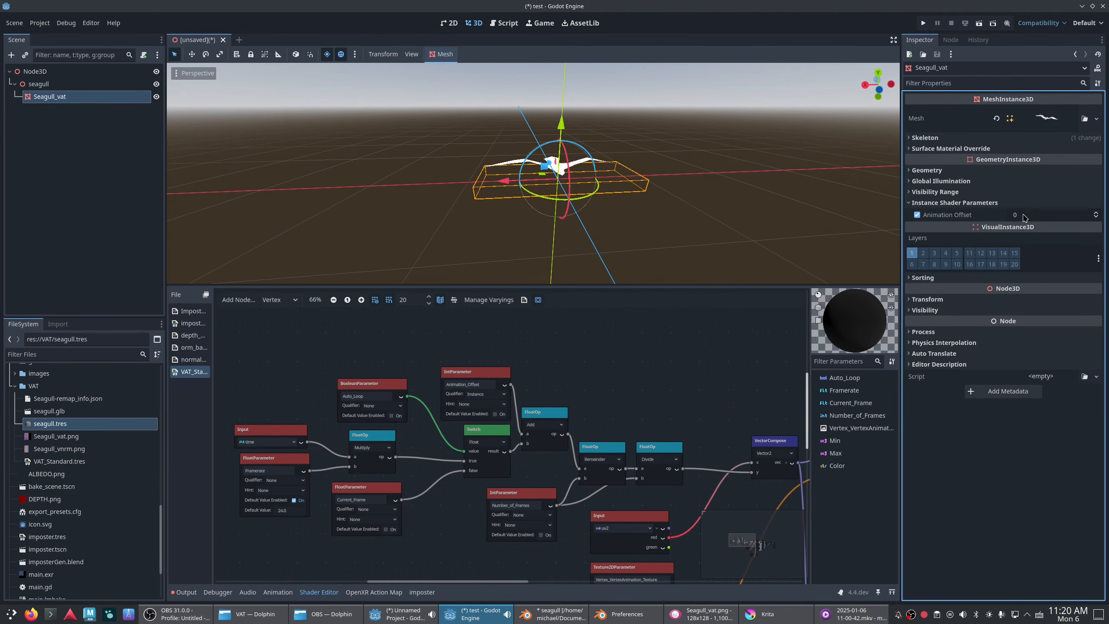
left_click(1023, 217)
type("255")
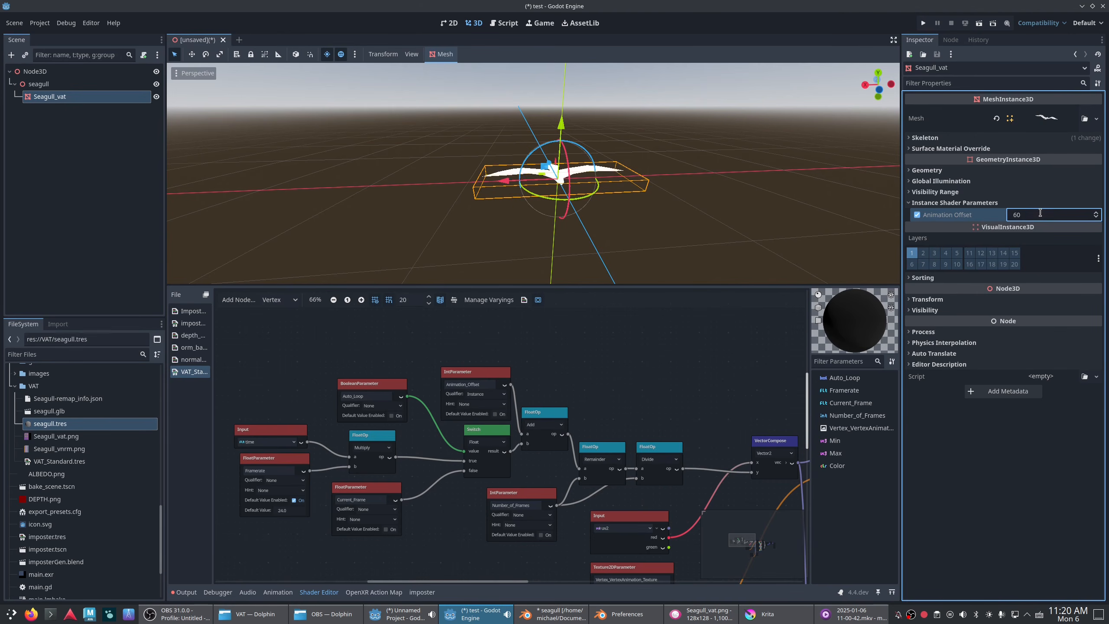
left_click(504, 179)
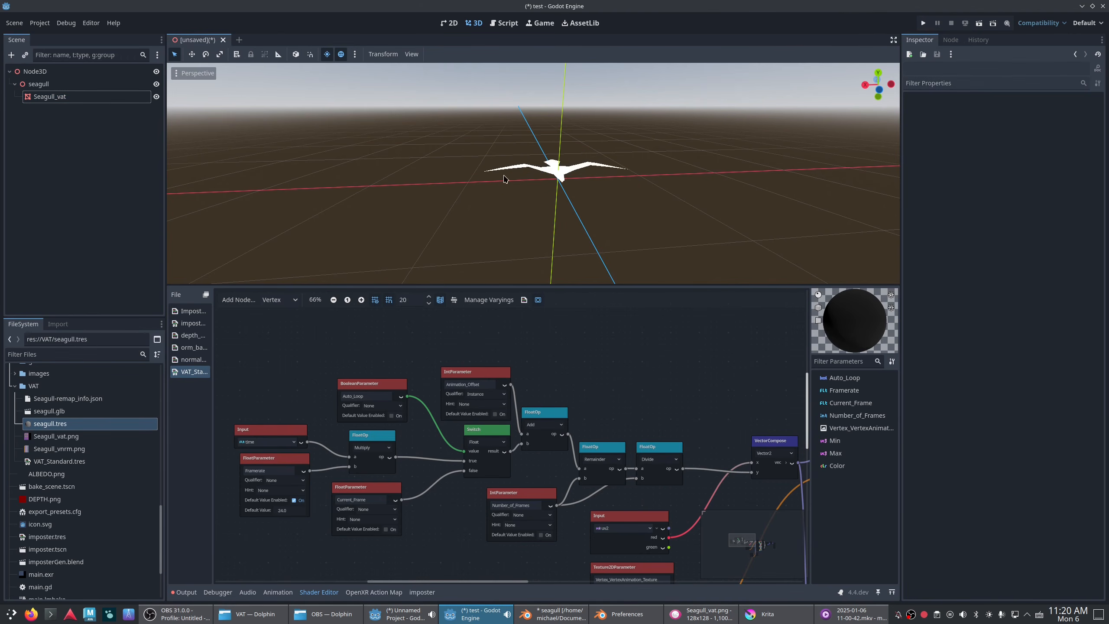
- Move the Seagull_vat mesh along the red X axis, away from the scene origin
left_click(532, 177)
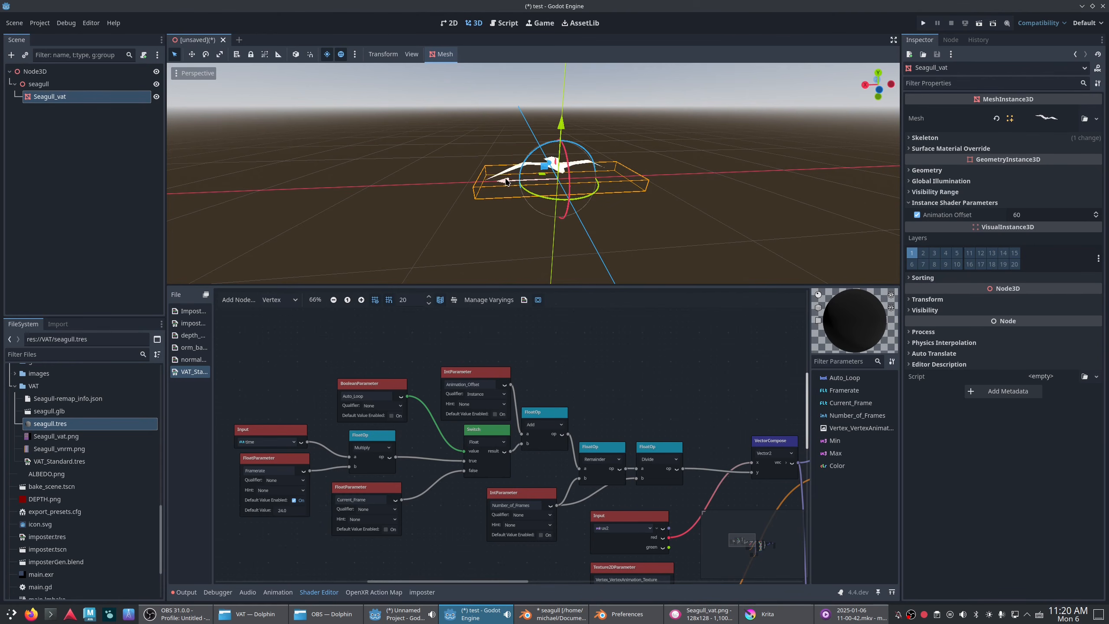
left_click_drag(506, 182, 385, 186)
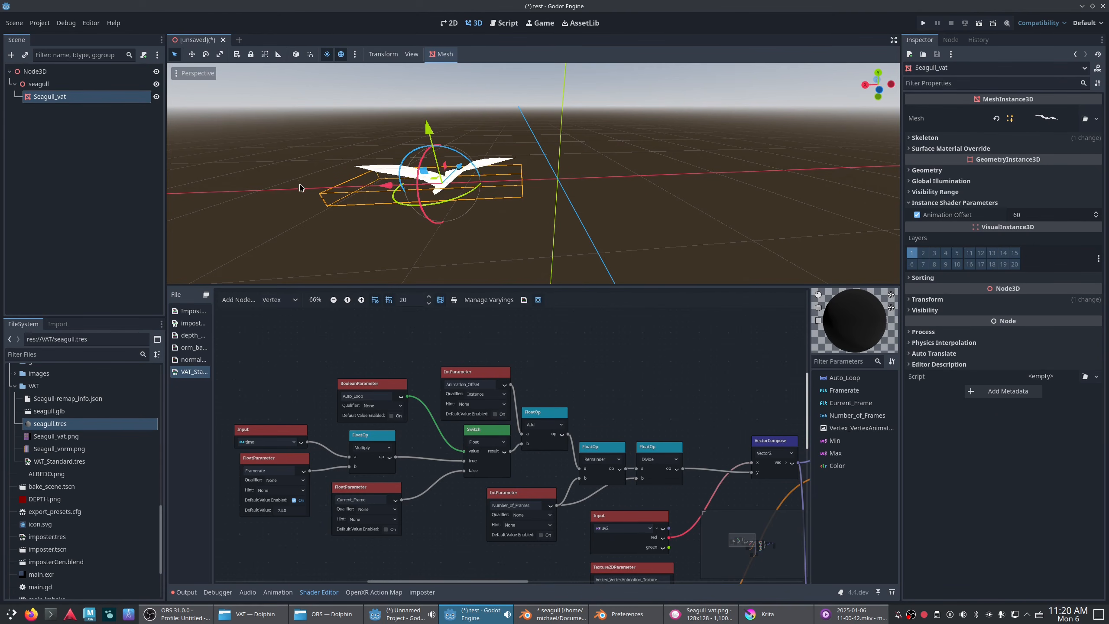
left_click(286, 182)
left_click(88, 99)
left_click(67, 88)
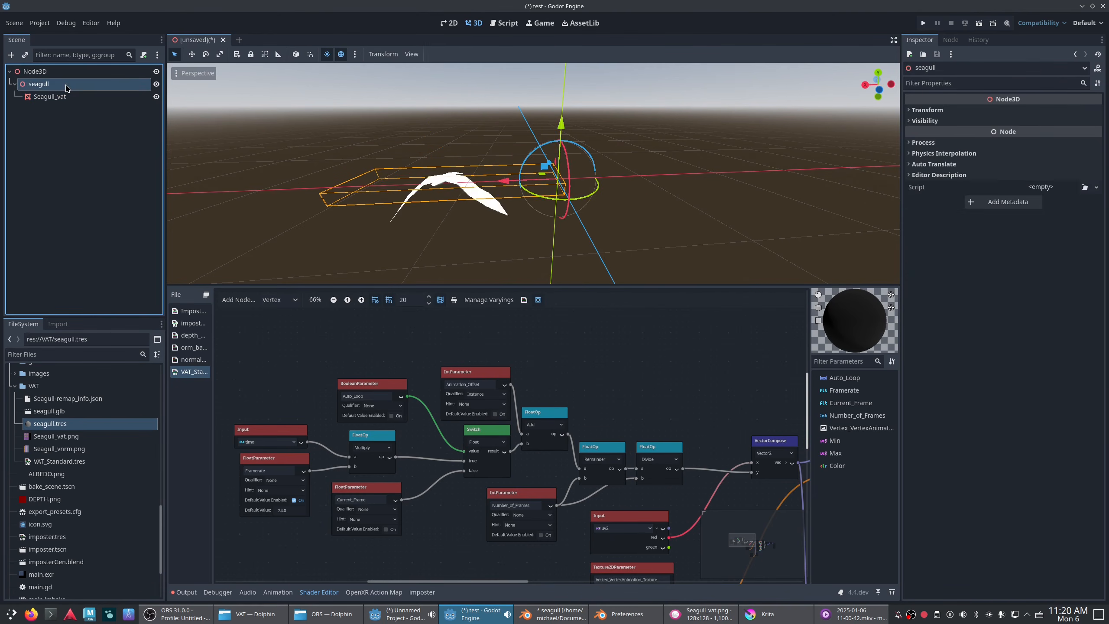
left_click(269, 188)
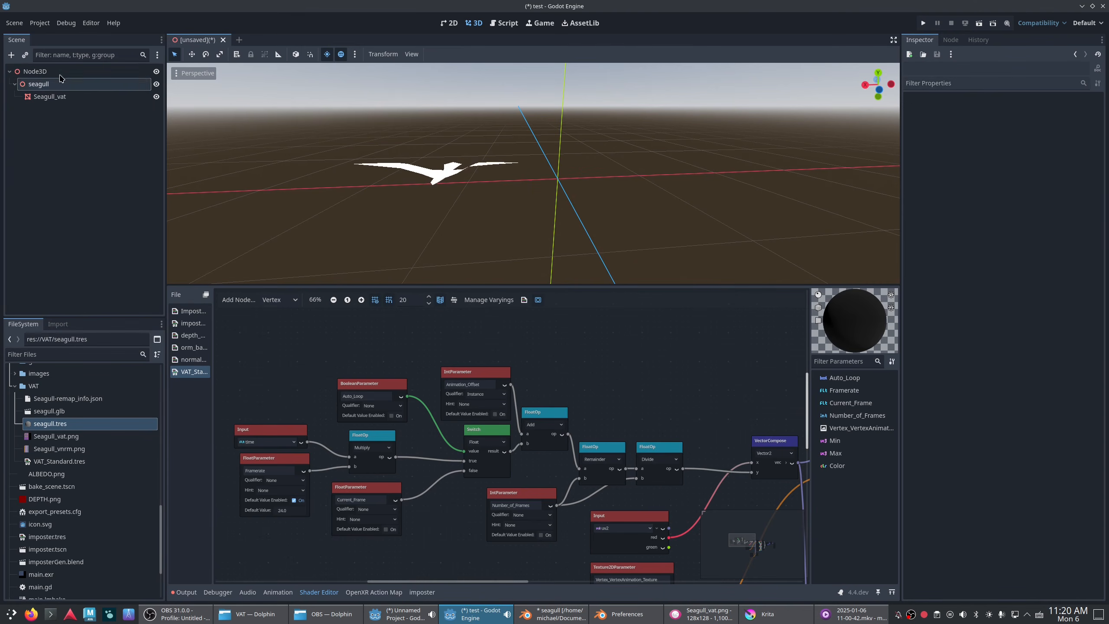
- Duplicate the seagull node and move the copy's mesh along the X axis to the opposite side of the origin
left_click(60, 82)
key("ctrl+d")
left_click(57, 123)
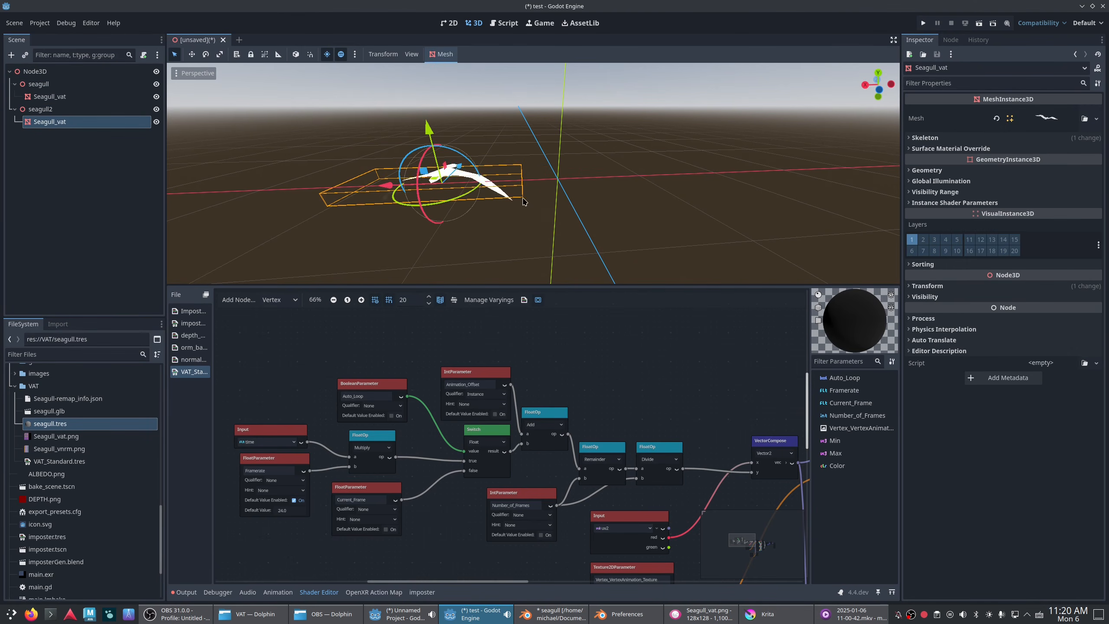
left_click_drag(389, 188, 568, 179)
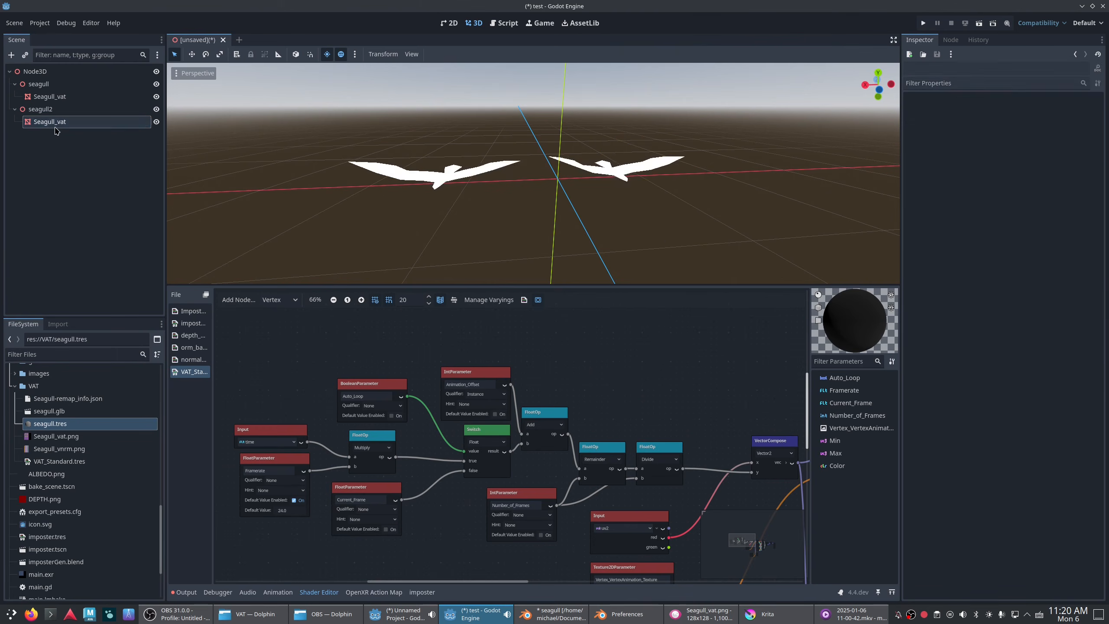
- Set the Animation Offset instance shader parameter of the duplicated seagull's mesh to 0
left_click(935, 202)
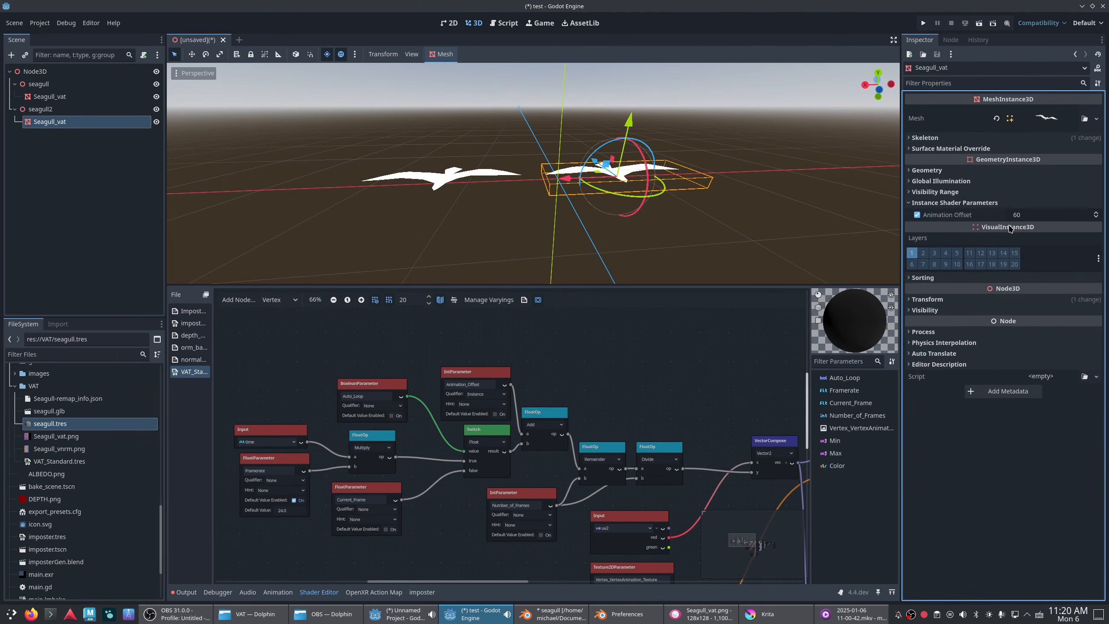
left_click(917, 215)
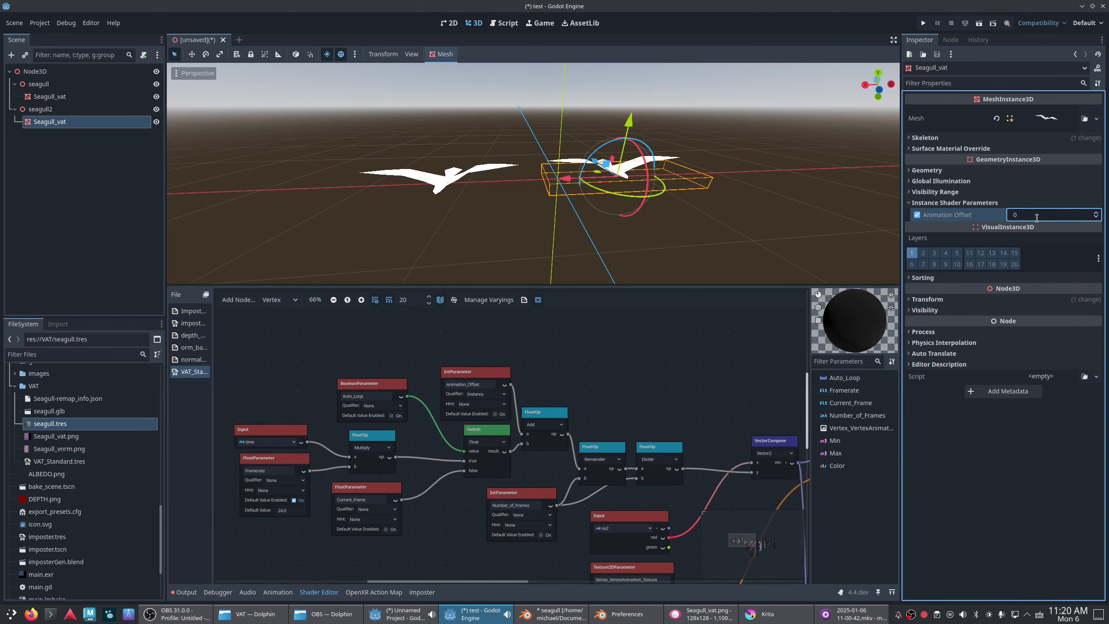
left_click(782, 193)
- Examine the rest of the shader graph and inspect how both seagulls are shaded from different angles
scroll(782, 193, "down", 3)
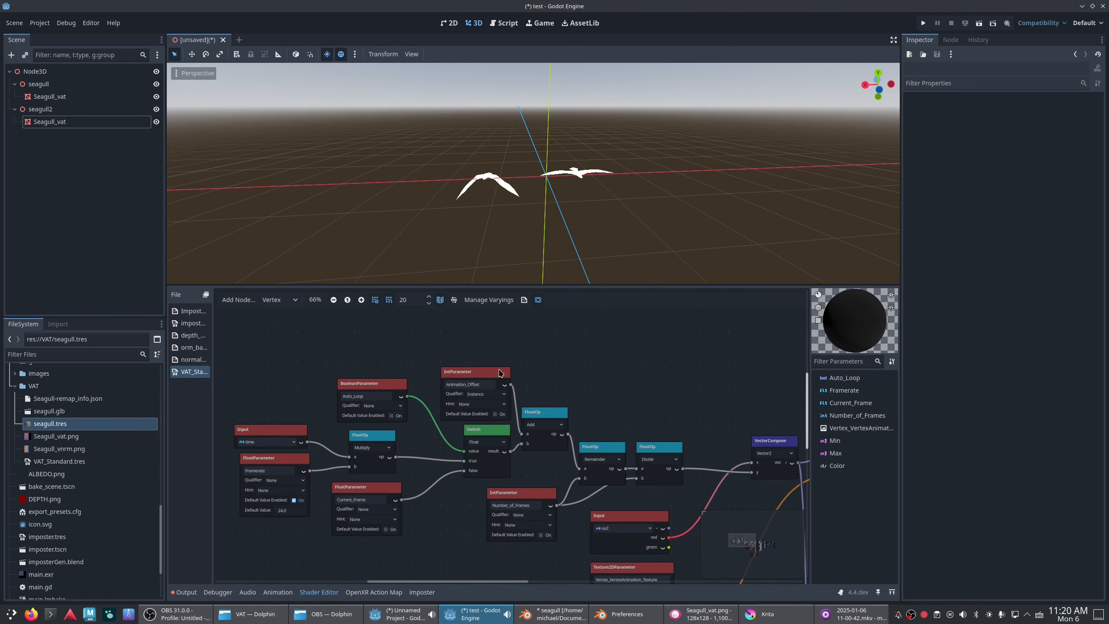
scroll(607, 432, "down", 3)
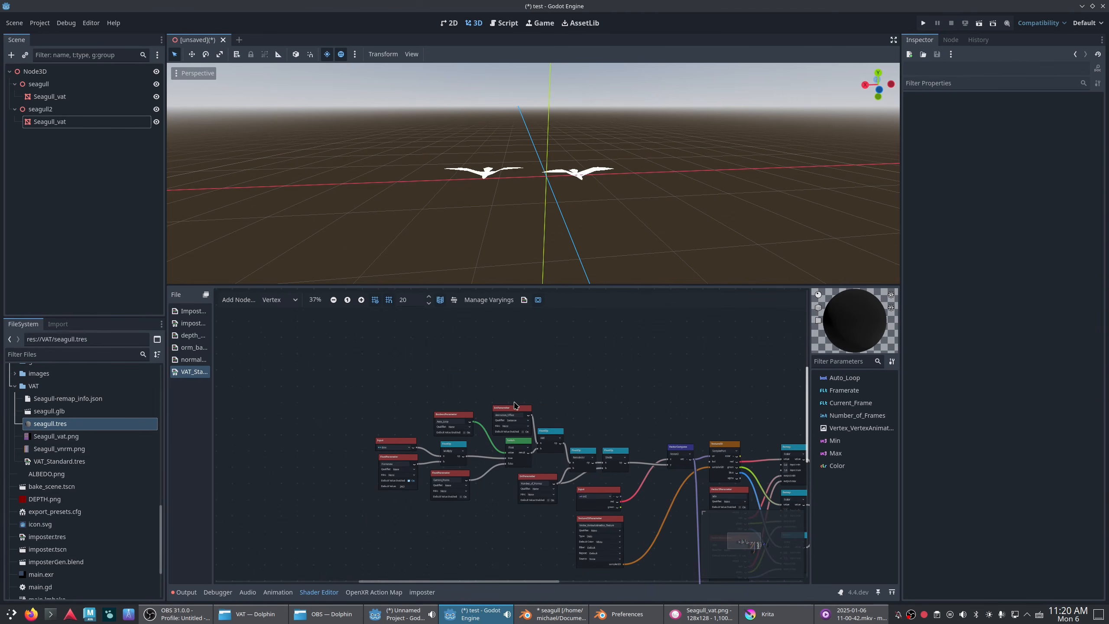
middle_click_drag(637, 407, 429, 364)
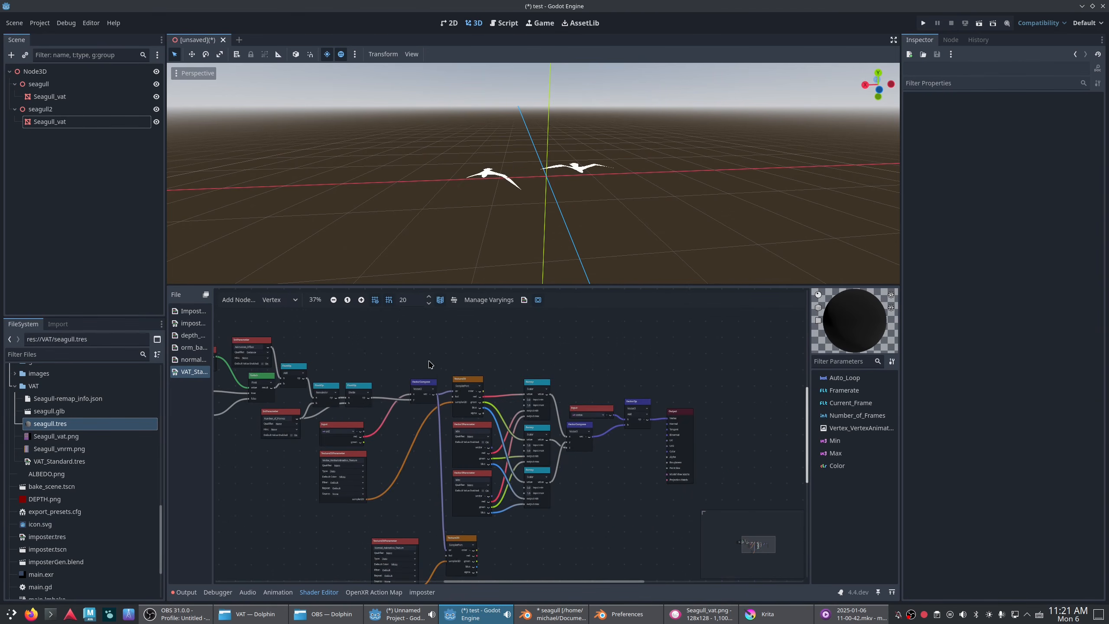
middle_click_drag(442, 401, 444, 389)
middle_click_drag(504, 197, 453, 144)
scroll(482, 183, "up", 6)
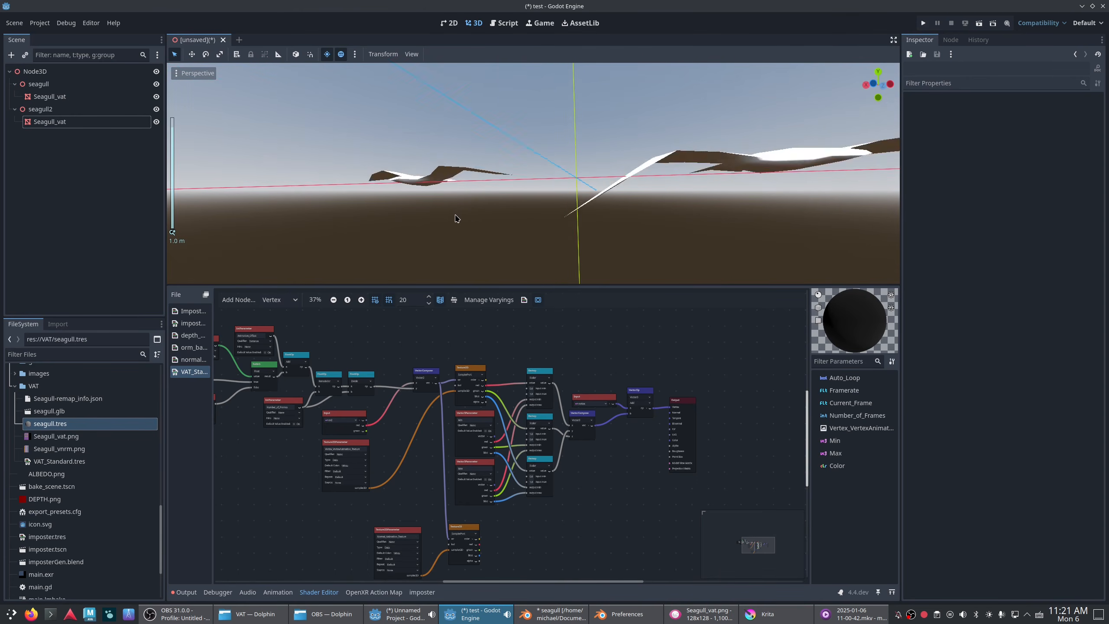
scroll(467, 223, "down", 10)
middle_click_drag(486, 213, 506, 236)
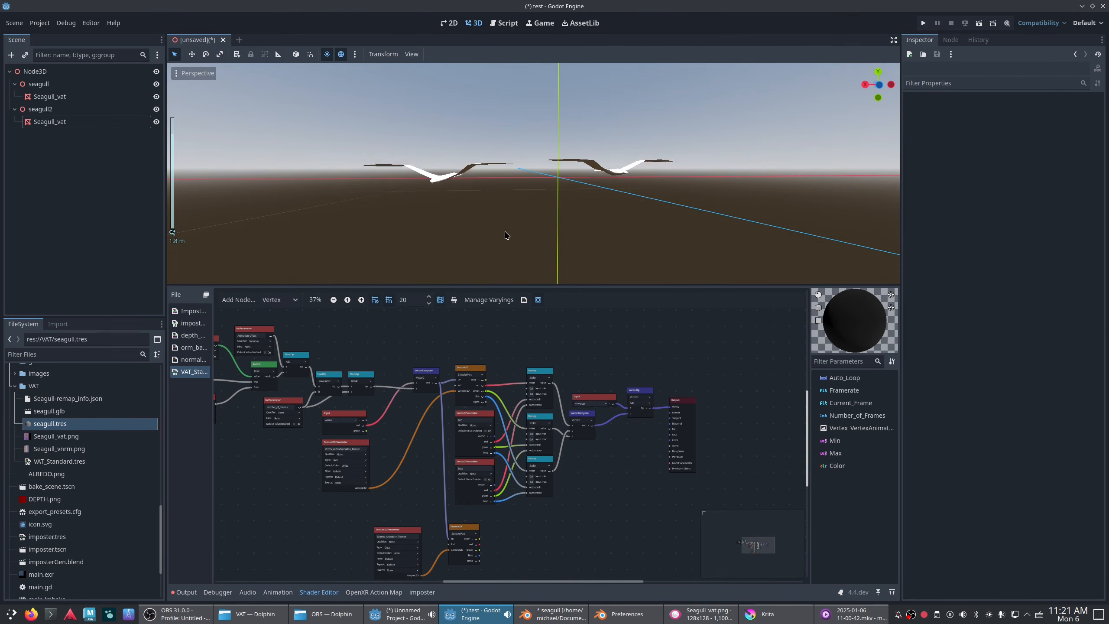
- Set the preview sun's angular altitude to 9.6° and azimuth to -99.9°, and inspect the lighting on the seagulls
left_click(328, 57)
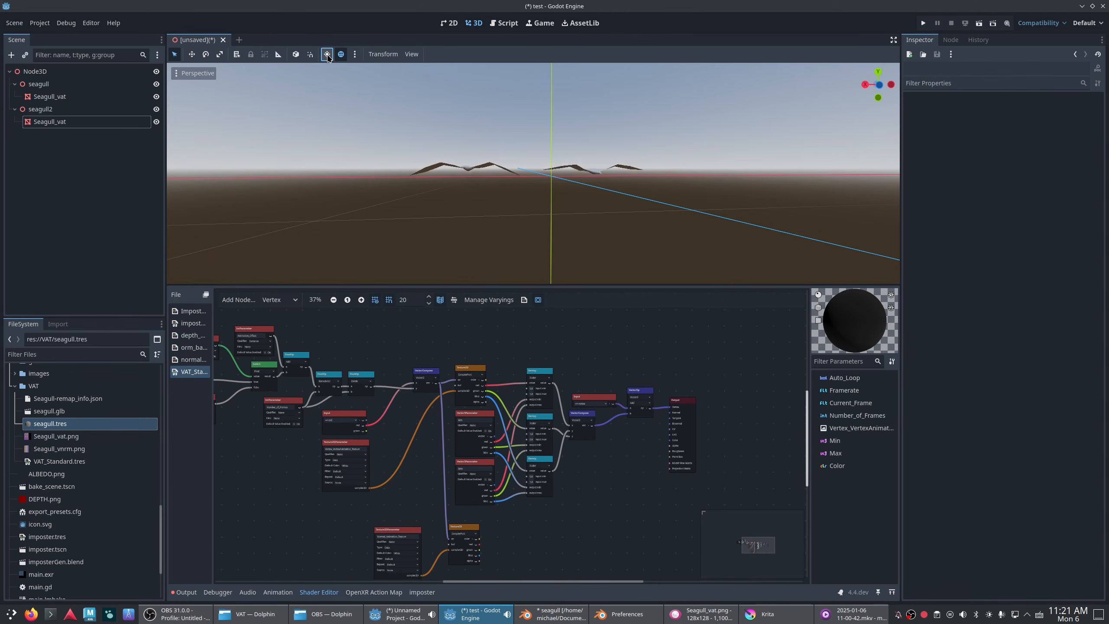
left_click(355, 54)
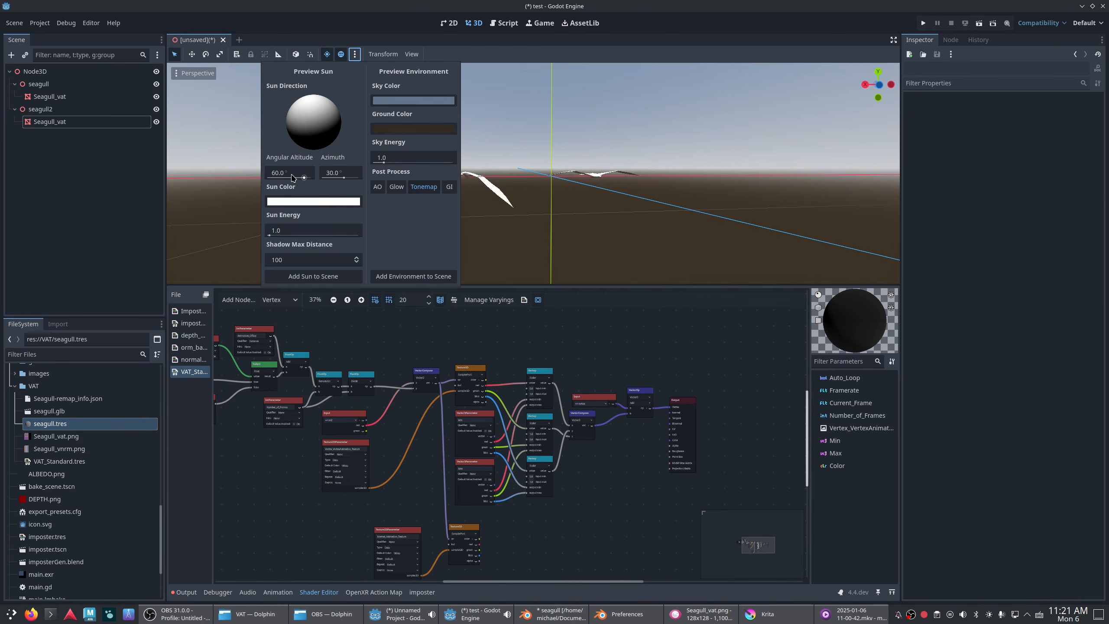
left_click_drag(304, 178, 338, 176)
left_click(342, 176)
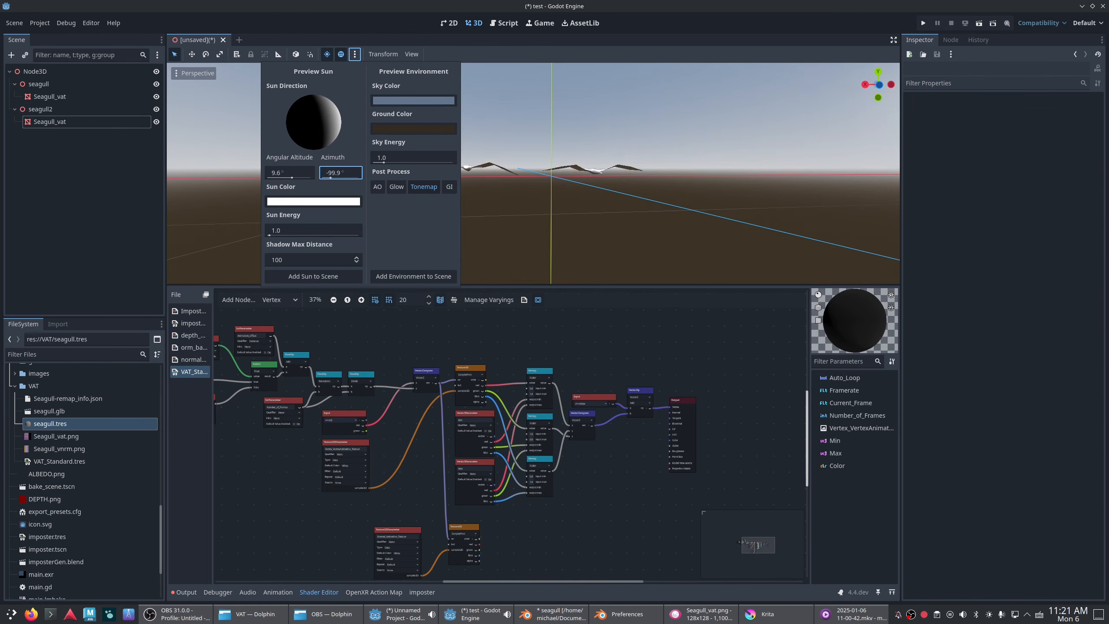
middle_click_drag(676, 196, 635, 195)
scroll(756, 210, "up", 4)
scroll(525, 217, "down", 2)
scroll(634, 195, "down", 1)
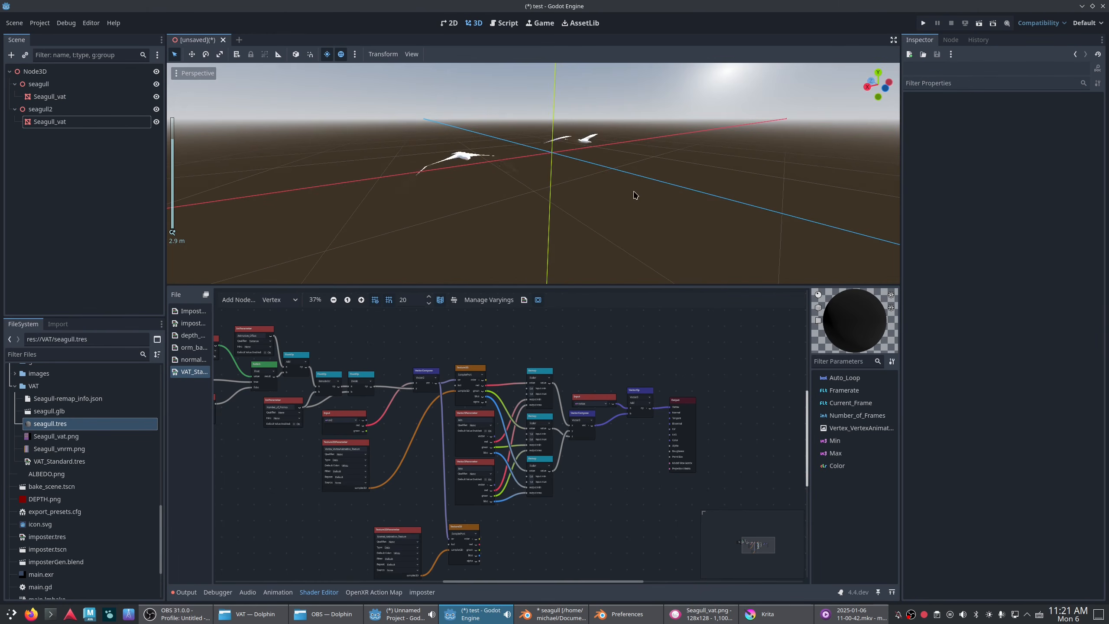
- Move the Normal_Animation_Texture parameter slightly upward beside its Texture2D node
scroll(397, 551, "up", 5)
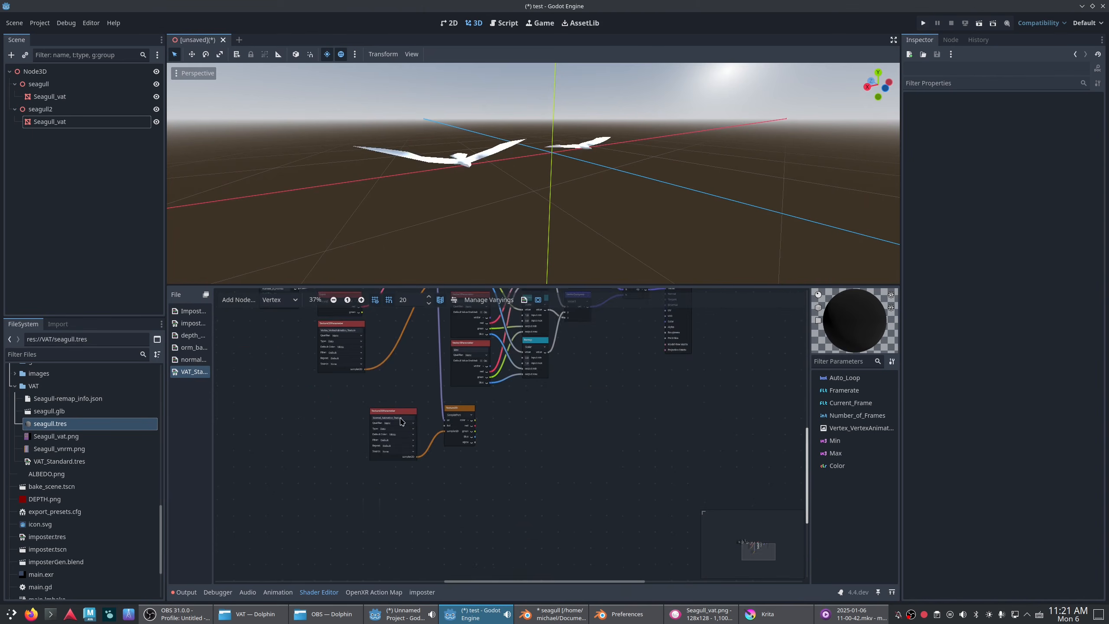
left_click(406, 412)
left_click_drag(406, 412, 421, 373)
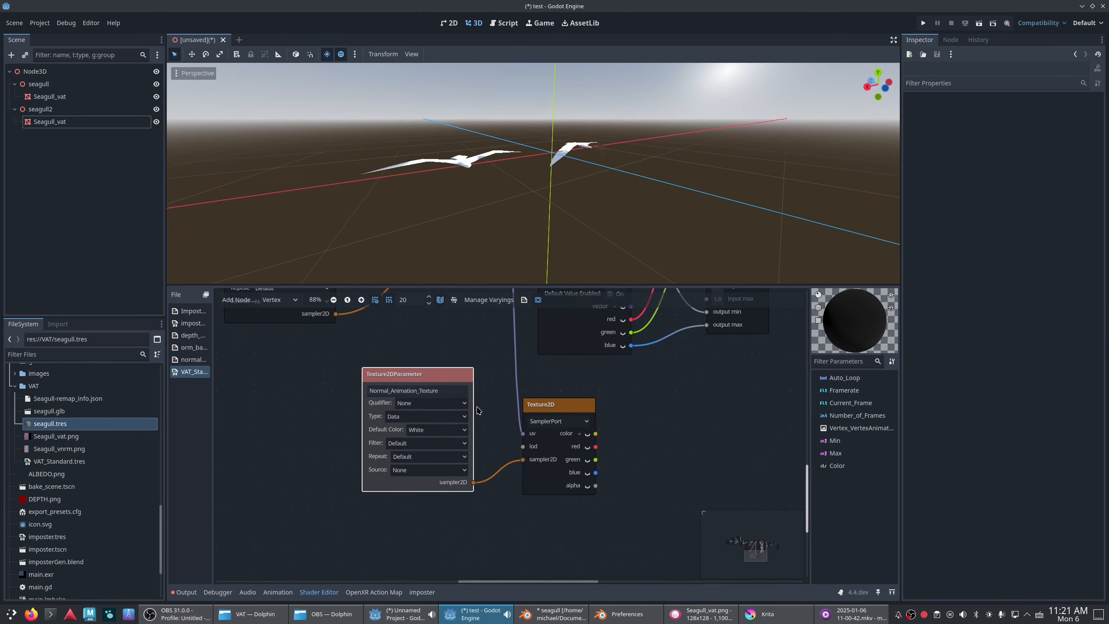
scroll(640, 422, "down", 5)
middle_click_drag(638, 419, 477, 462)
left_click(581, 423)
scroll(580, 422, "up", 1)
middle_click_drag(582, 424, 551, 484)
scroll(550, 483, "down", 5)
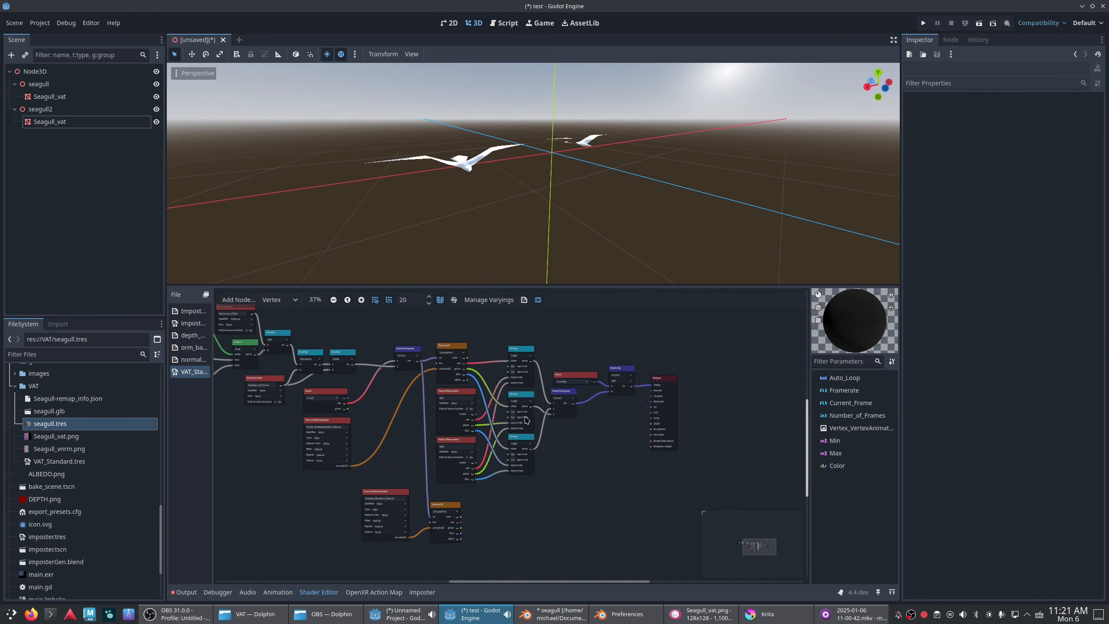
- Duplicate the three Remap nodes with their VectorCompose node and place the copies beside the normal texture's Texture2D node
scroll(515, 373, "up", 4)
scroll(545, 372, "down", 2)
left_click_drag(527, 339, 541, 498)
left_click(572, 407)
left_click_drag(514, 328, 562, 465)
middle_click_drag(584, 483, 595, 410)
key("ctrl+v")
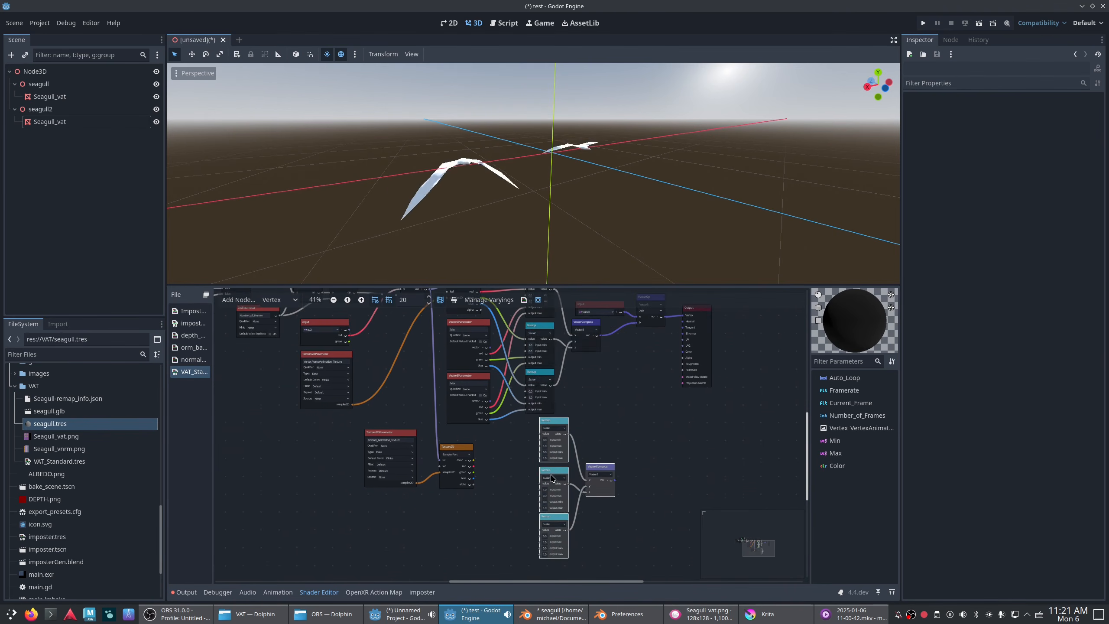
left_click_drag(551, 420, 522, 436)
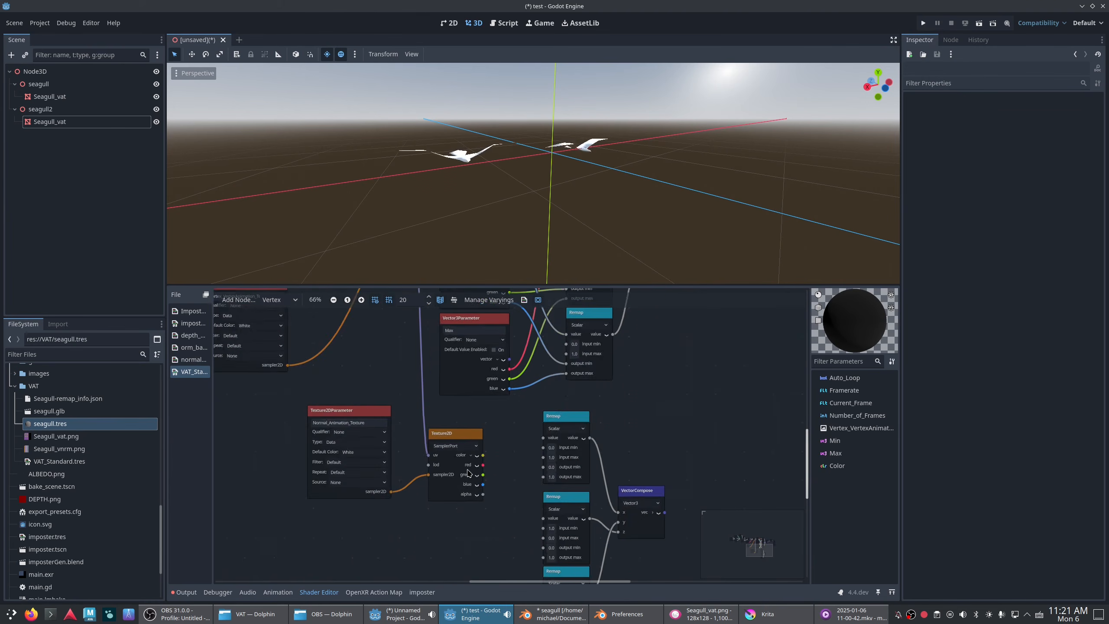
- Set the output min to -1.0 on each of the three duplicated Remap nodes
scroll(526, 471, "up", 4)
scroll(454, 408, "down", 2)
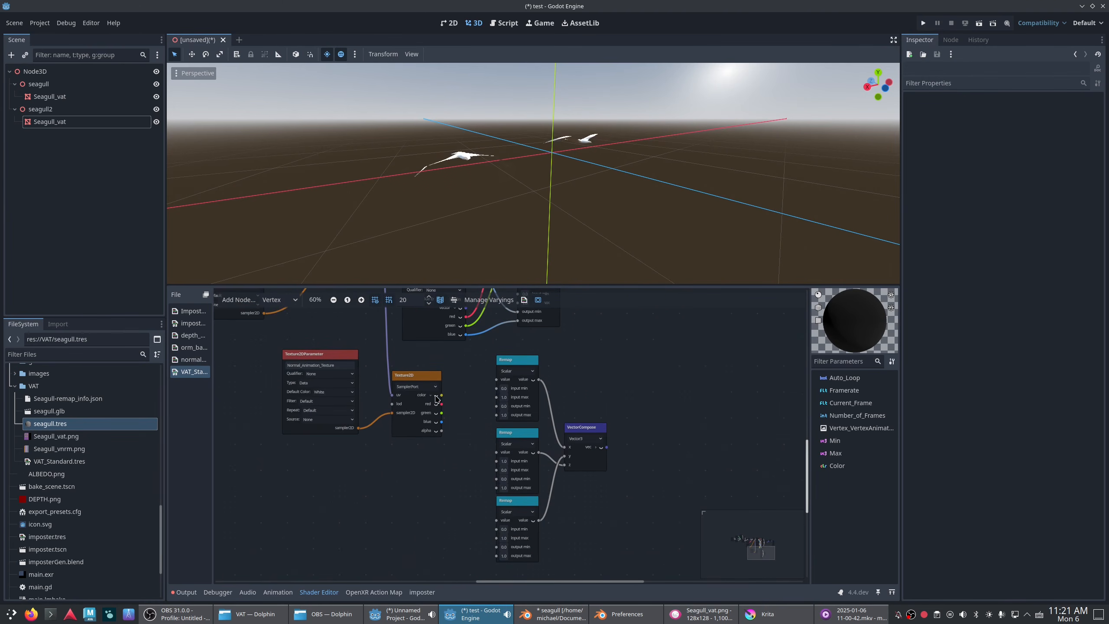
scroll(489, 404, "up", 3)
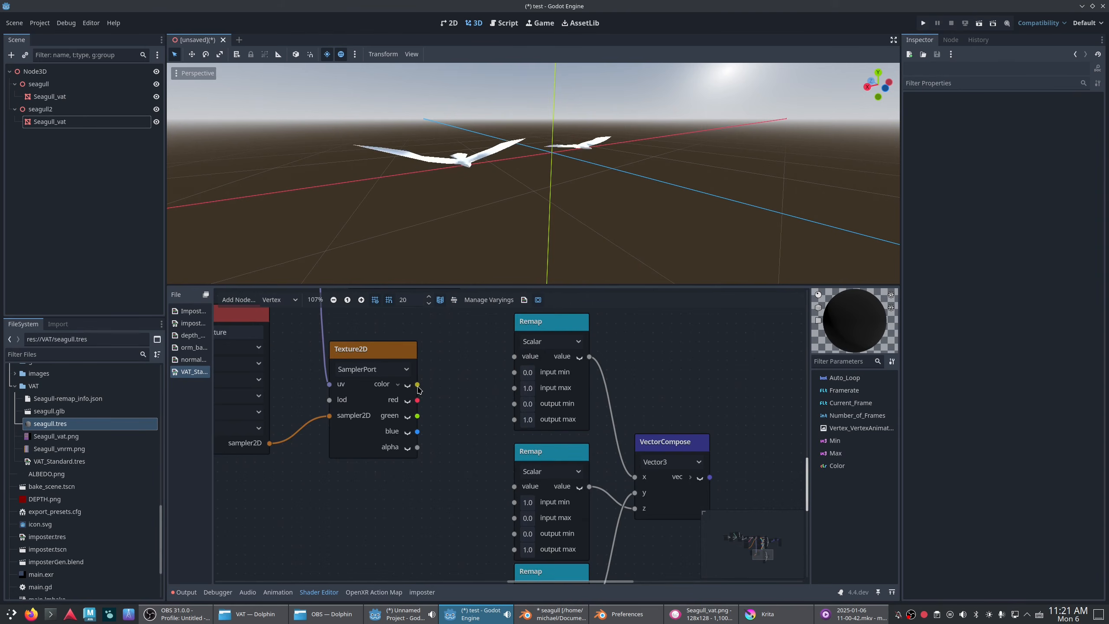
left_click(529, 404)
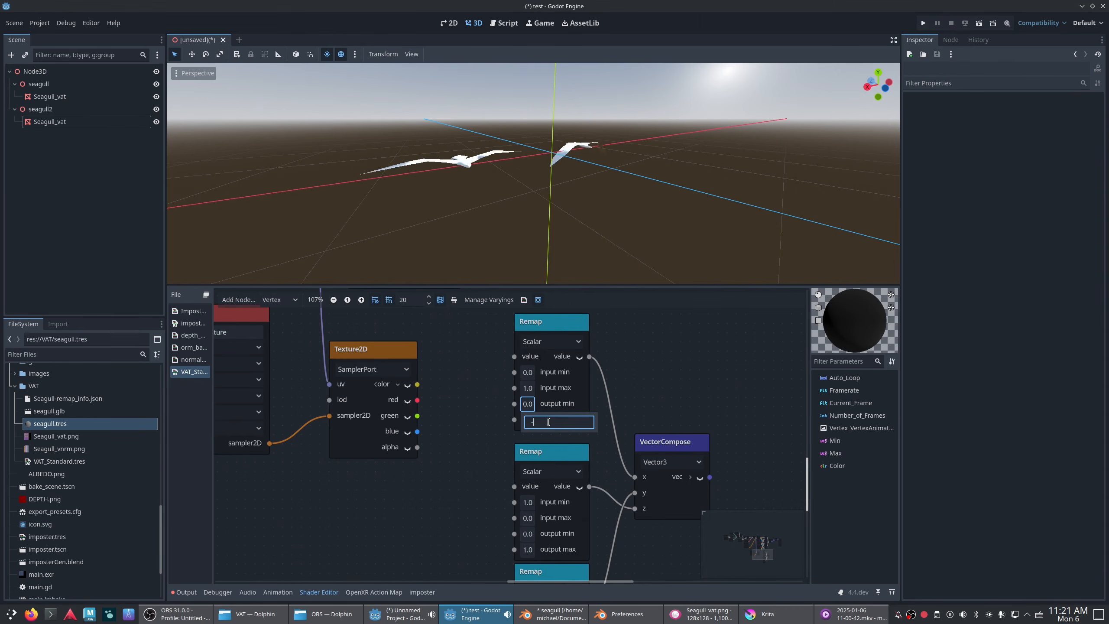
left_click(481, 436)
left_click(528, 535)
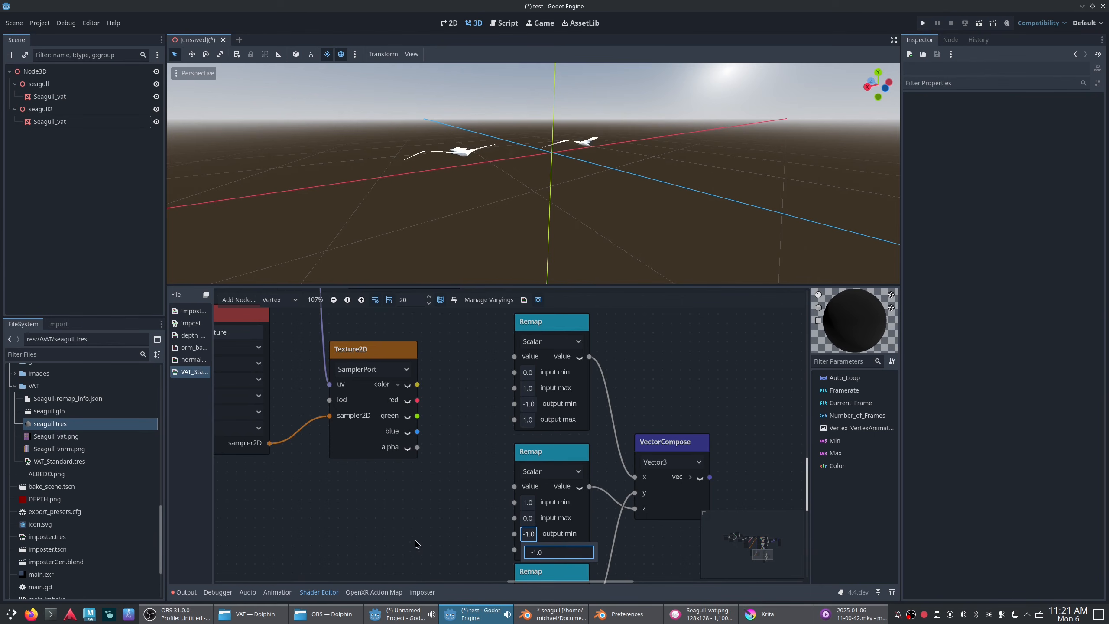
scroll(546, 446, "down", 5)
left_click(511, 436)
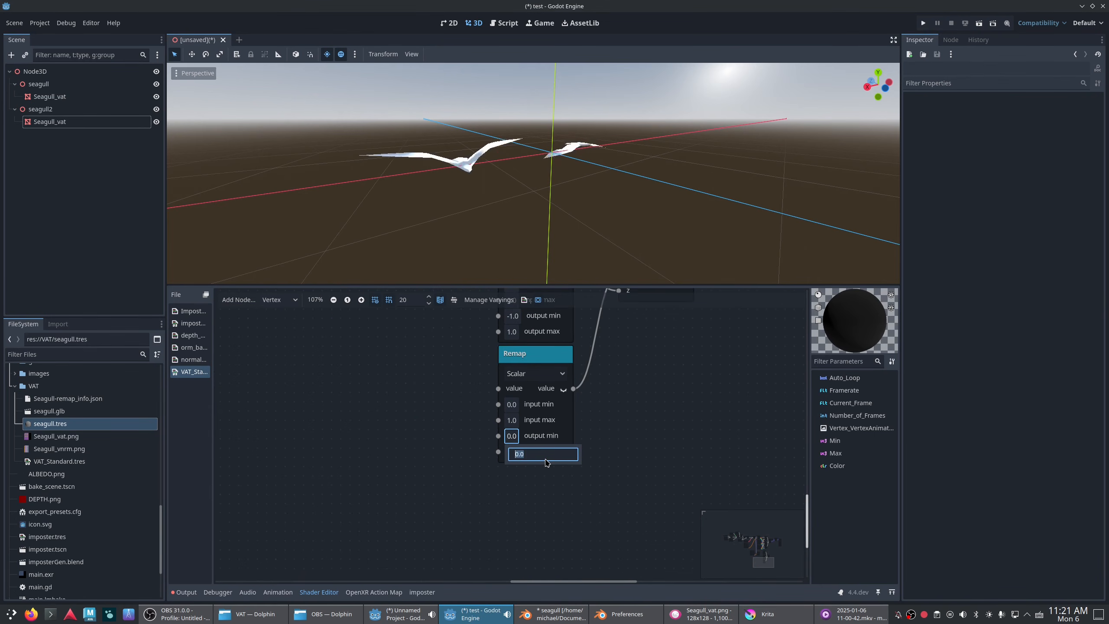
left_click(416, 436)
- Add a Vector3 Normalize node and connect the duplicated VectorCompose node's vec output to its input
scroll(405, 495, "down", 5)
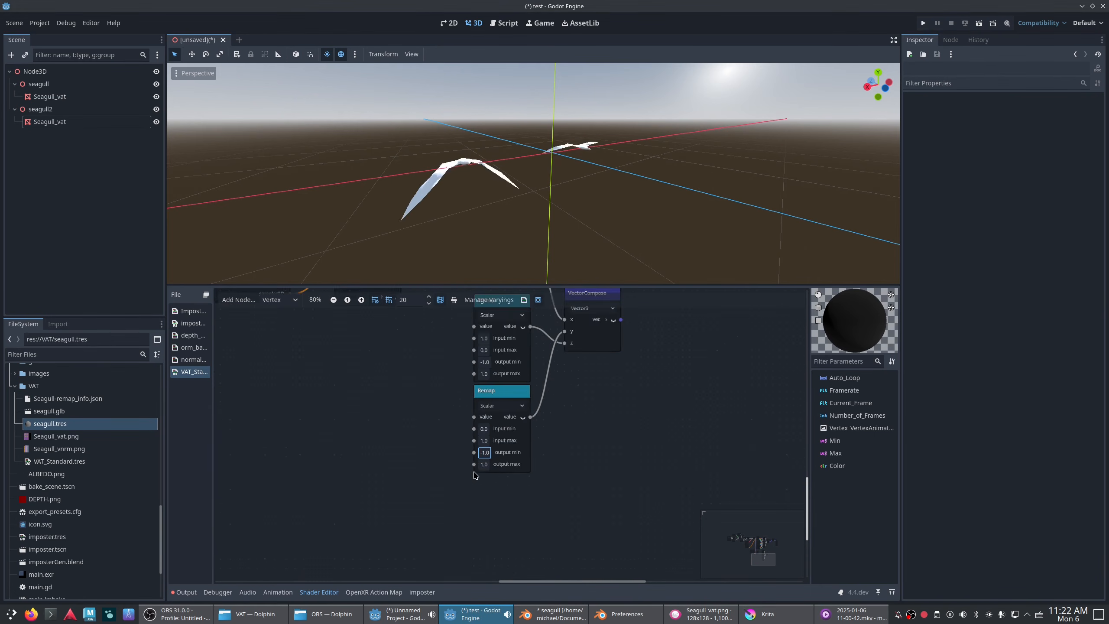
middle_click_drag(621, 416, 541, 513)
left_click(239, 299)
type("normal")
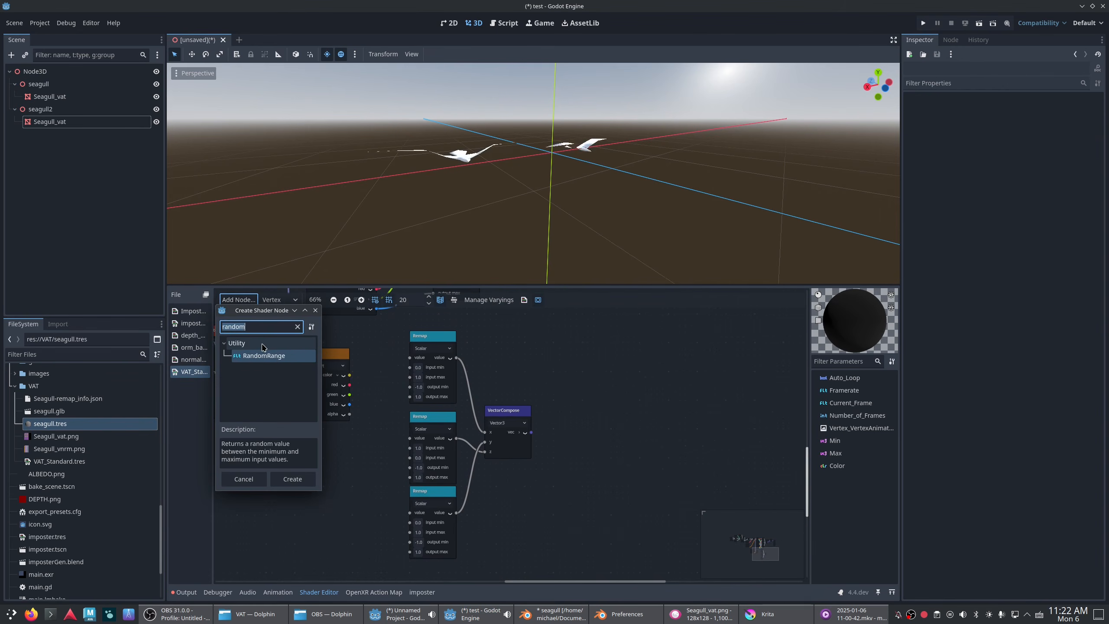
type("i")
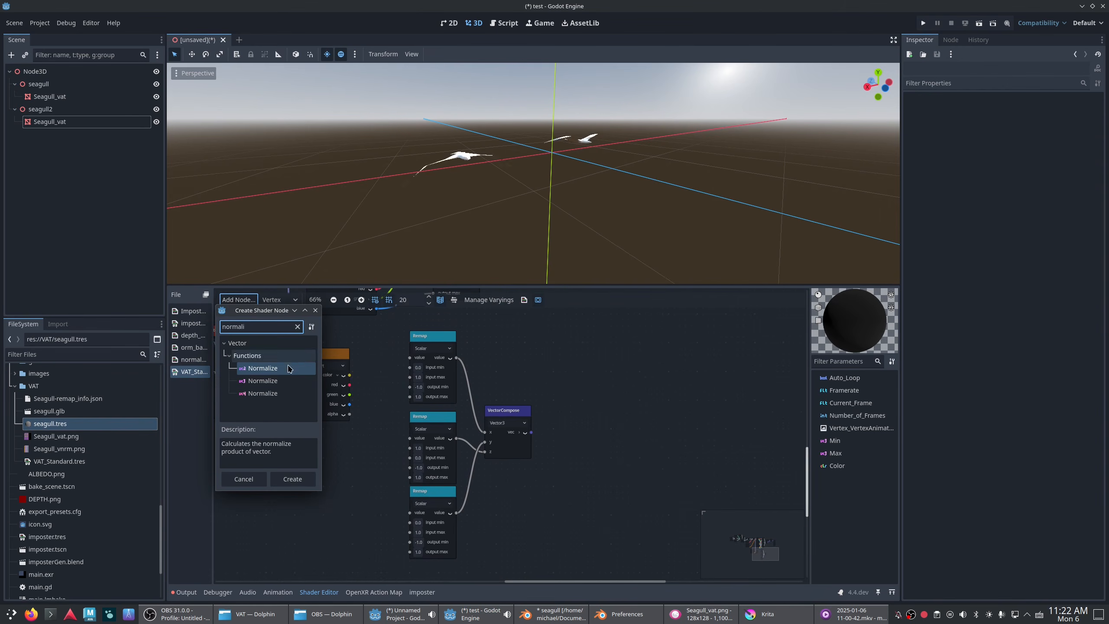
double_click(274, 381)
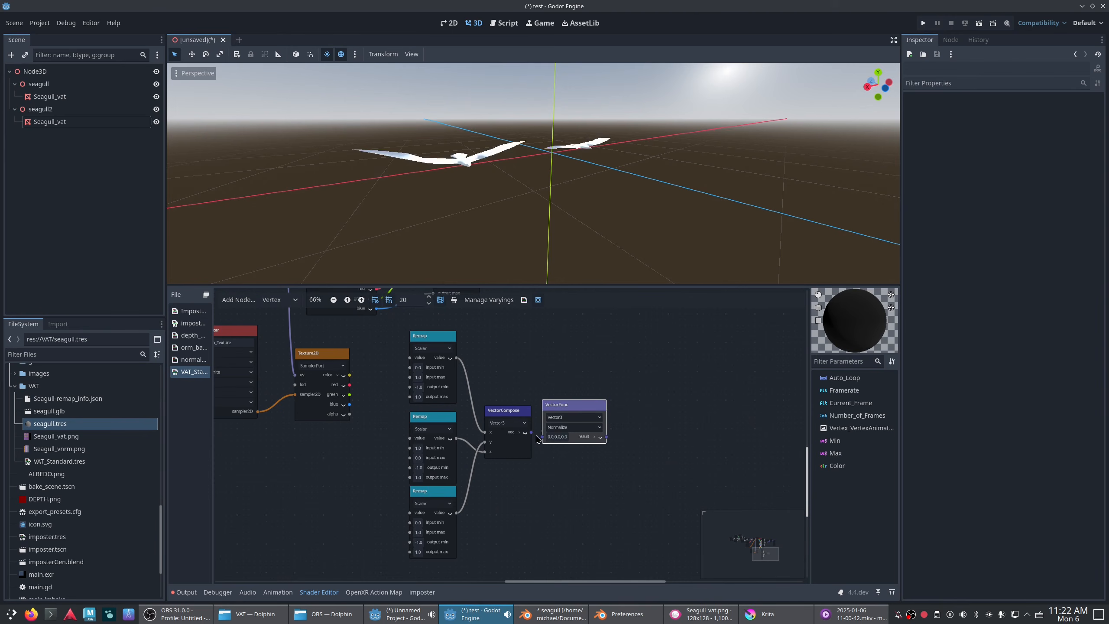
left_click_drag(546, 437, 545, 437)
- Connect the normal texture's red, green and blue channels to the Remap values, and the Normalize result to the Output's Normal
middle_click_drag(558, 530, 665, 577)
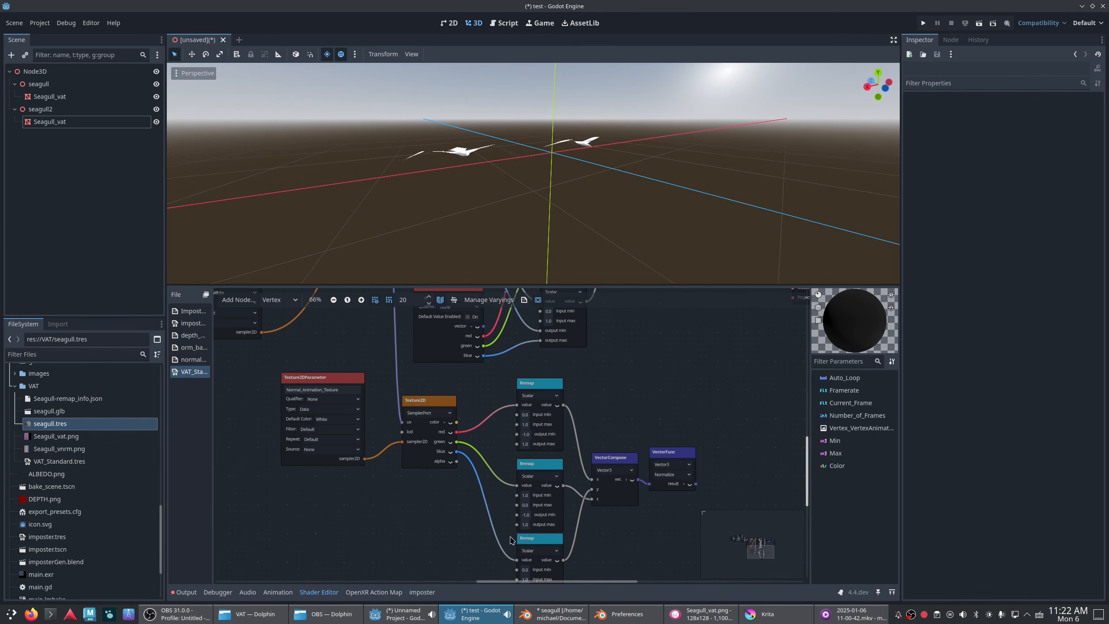
middle_click_drag(430, 523, 307, 490)
middle_click_drag(624, 403, 619, 510)
scroll(588, 505, "down", 2)
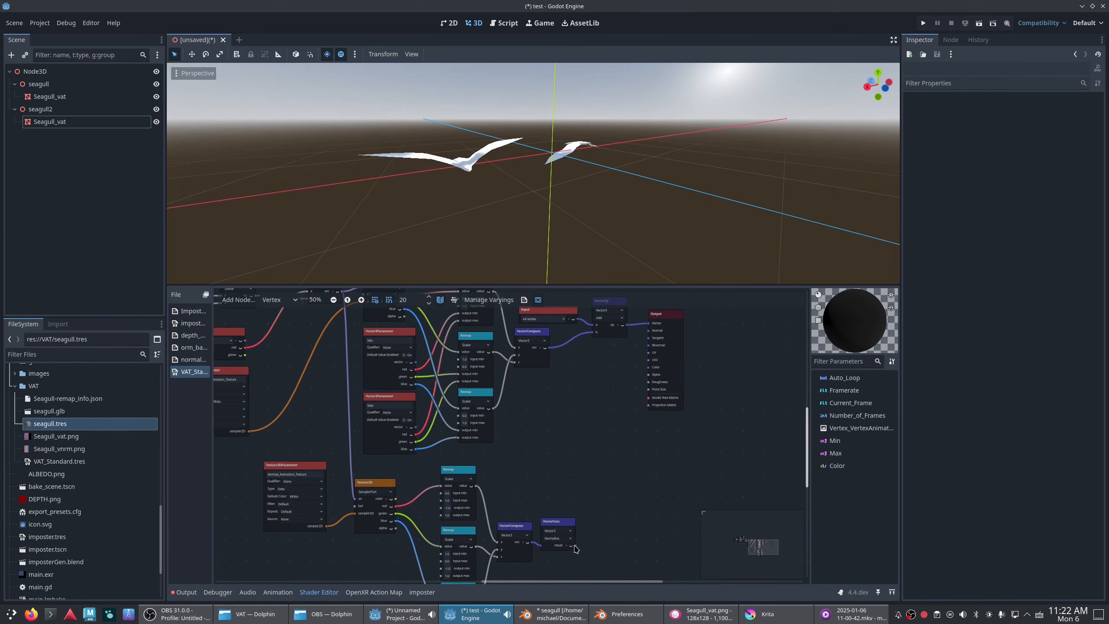
left_click_drag(572, 545, 648, 331)
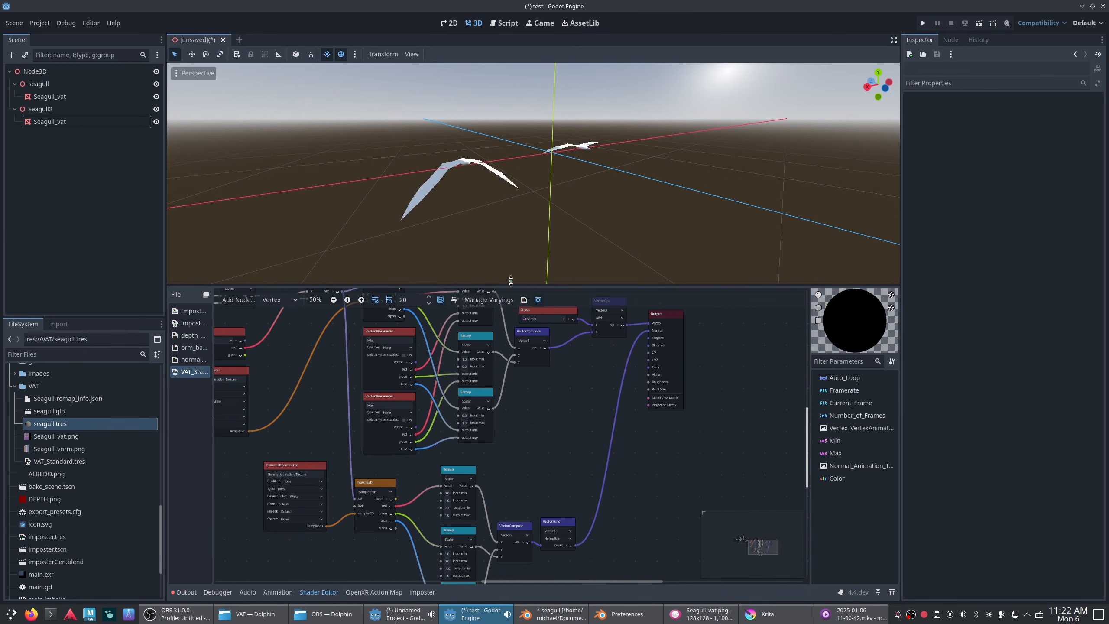
- Inspect the seagulls' shading, the seagull.tres shader parameters and the import settings of Seagull_vnrm.png
middle_click_drag(510, 280, 513, 230)
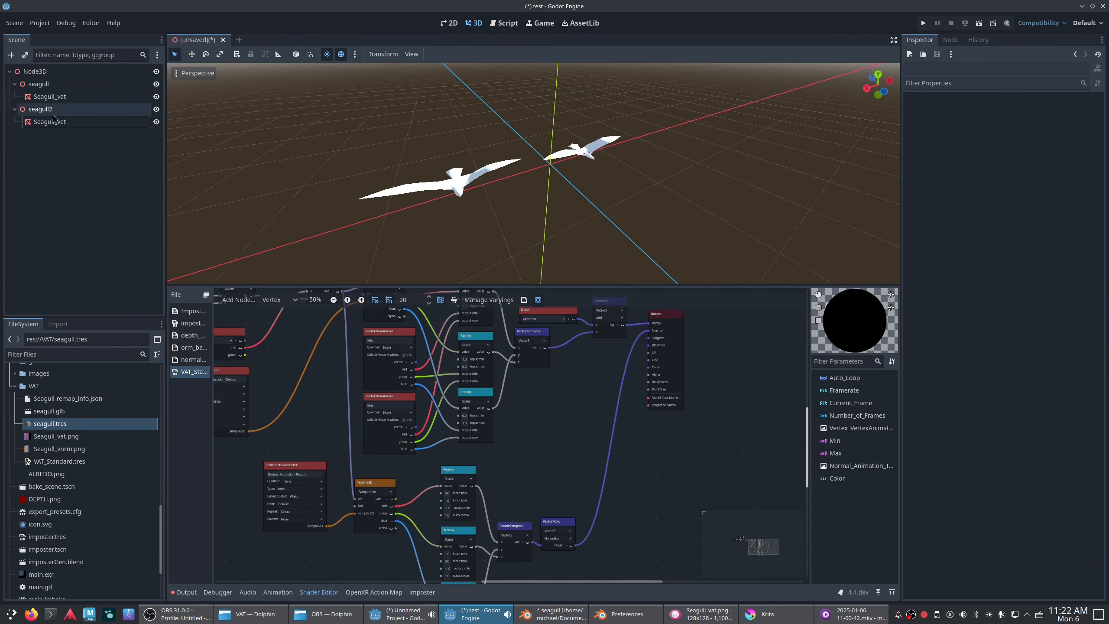
double_click(60, 414)
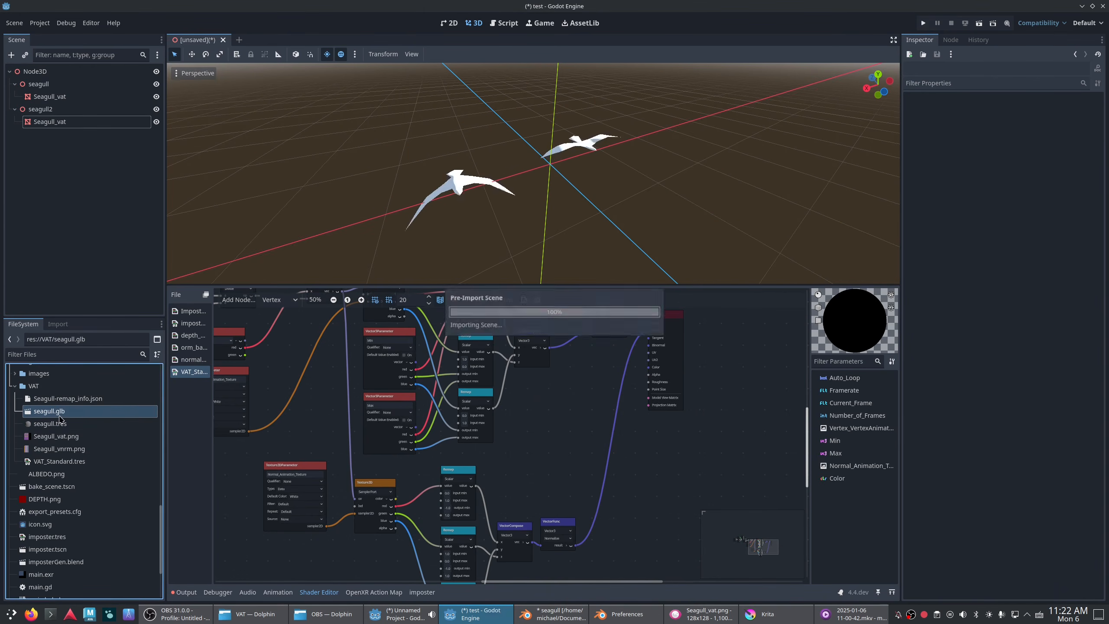
left_click(399, 550)
left_click(51, 424)
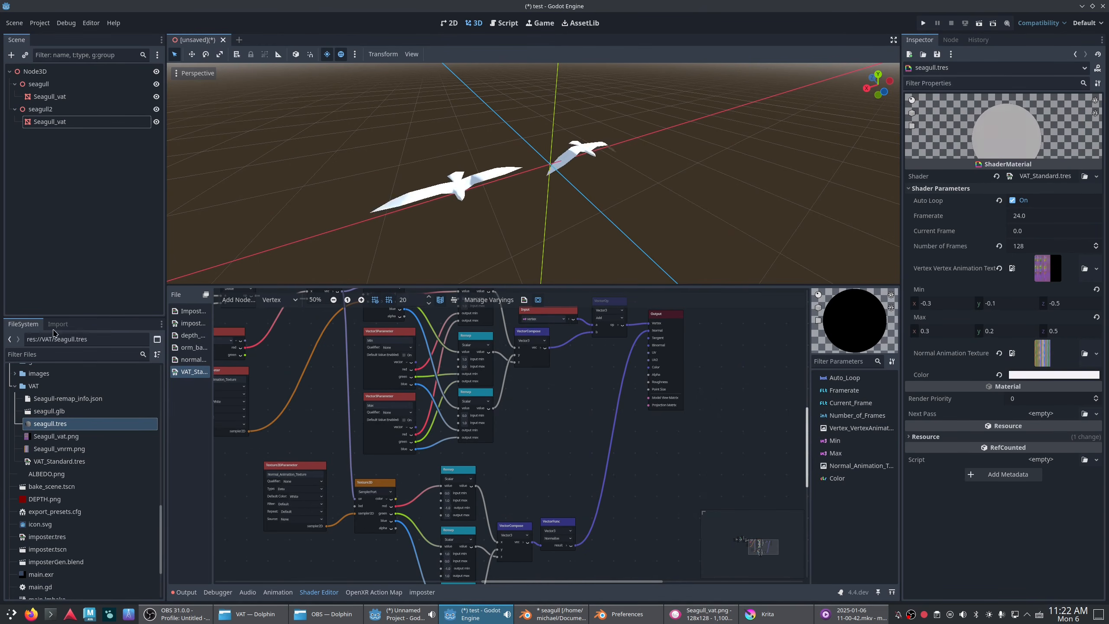
left_click(59, 449)
left_click(58, 324)
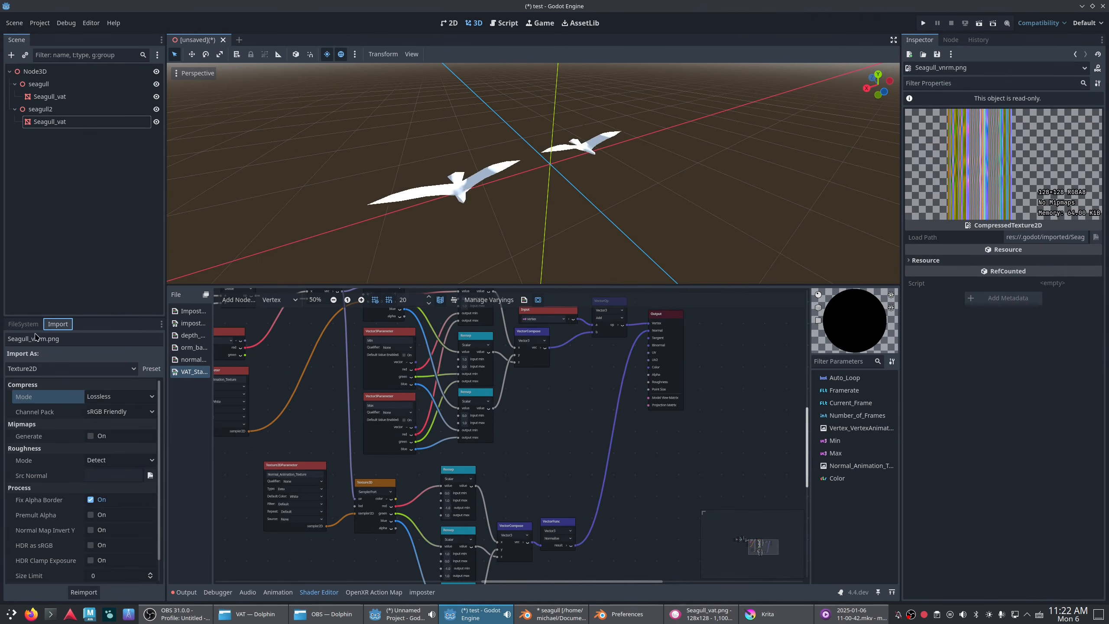
left_click(23, 324)
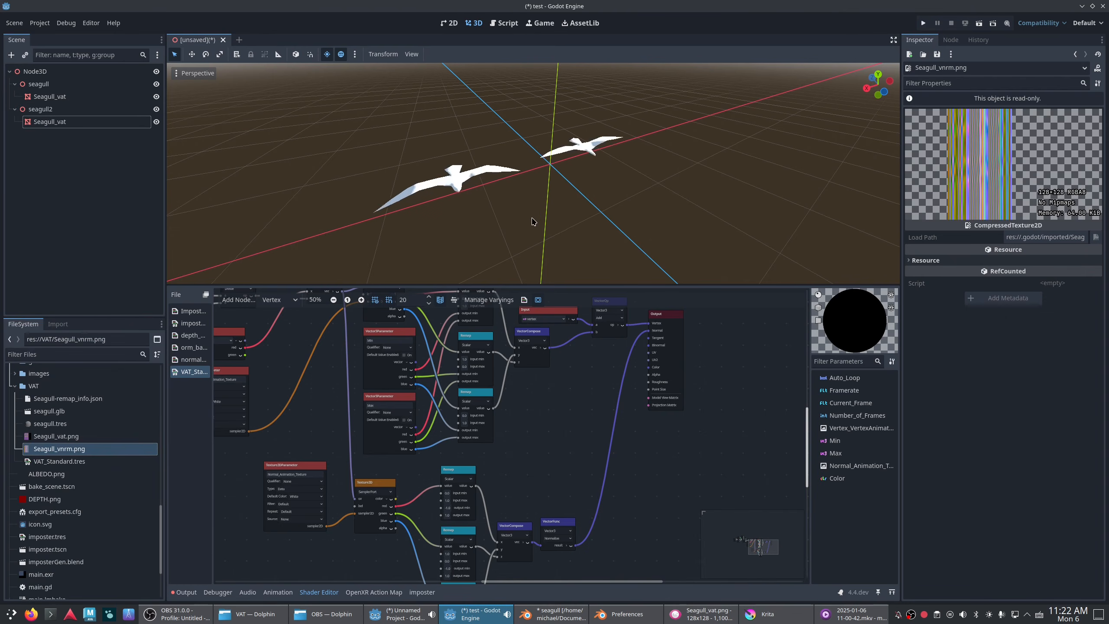
middle_click_drag(532, 218, 501, 170)
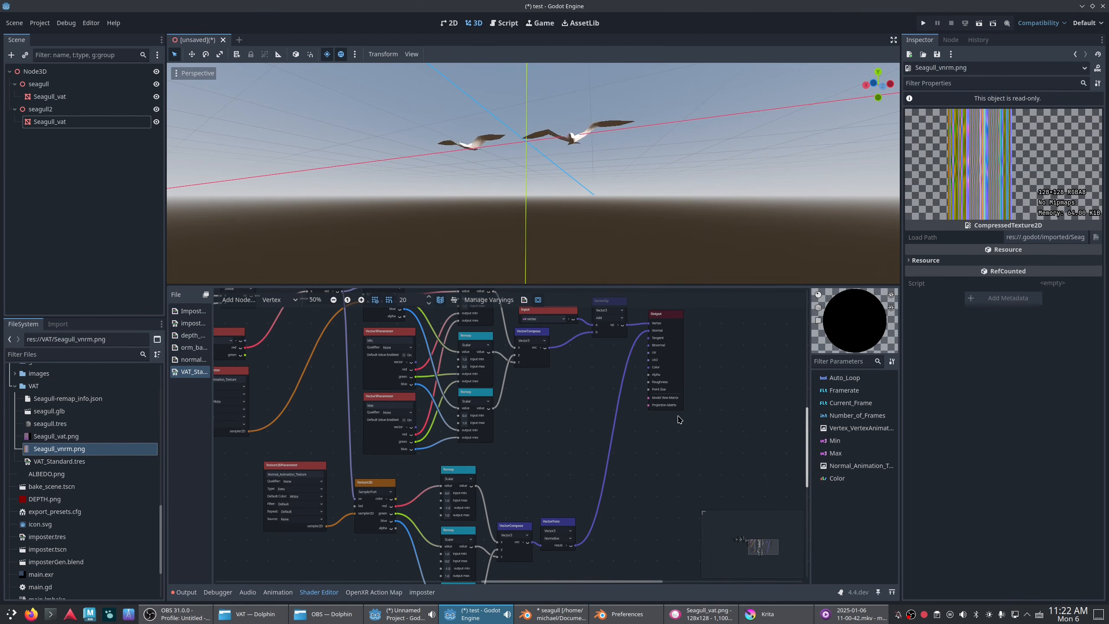
- Disconnect the Normalize result from the Output's Normal to compare the seagulls' shading, and undo the disconnection
left_click_drag(648, 330, 602, 373)
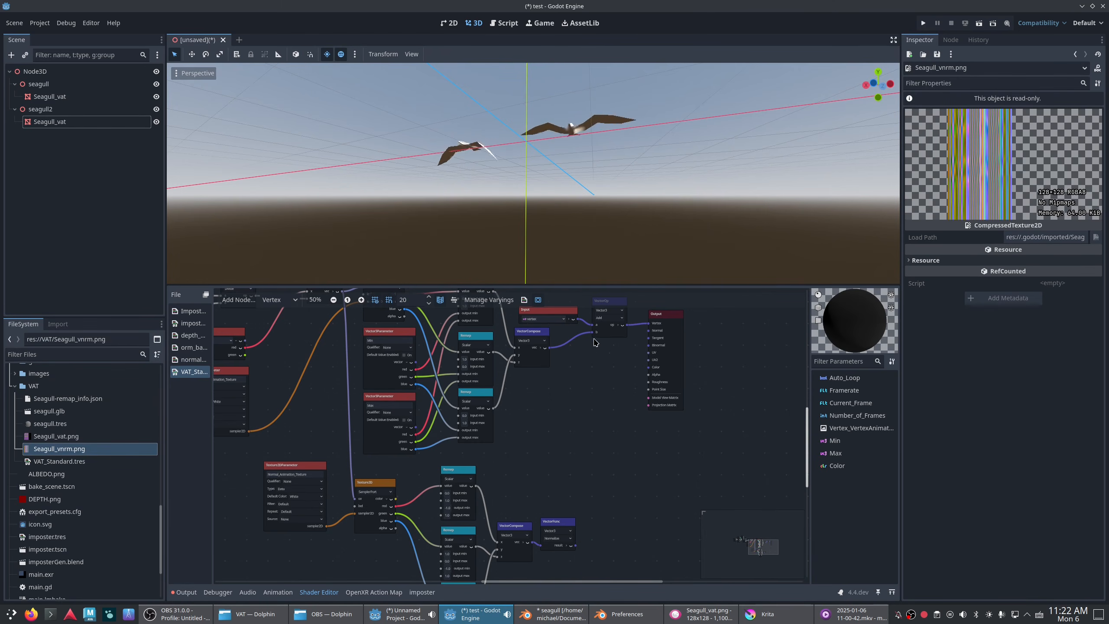
middle_click_drag(536, 216, 578, 154)
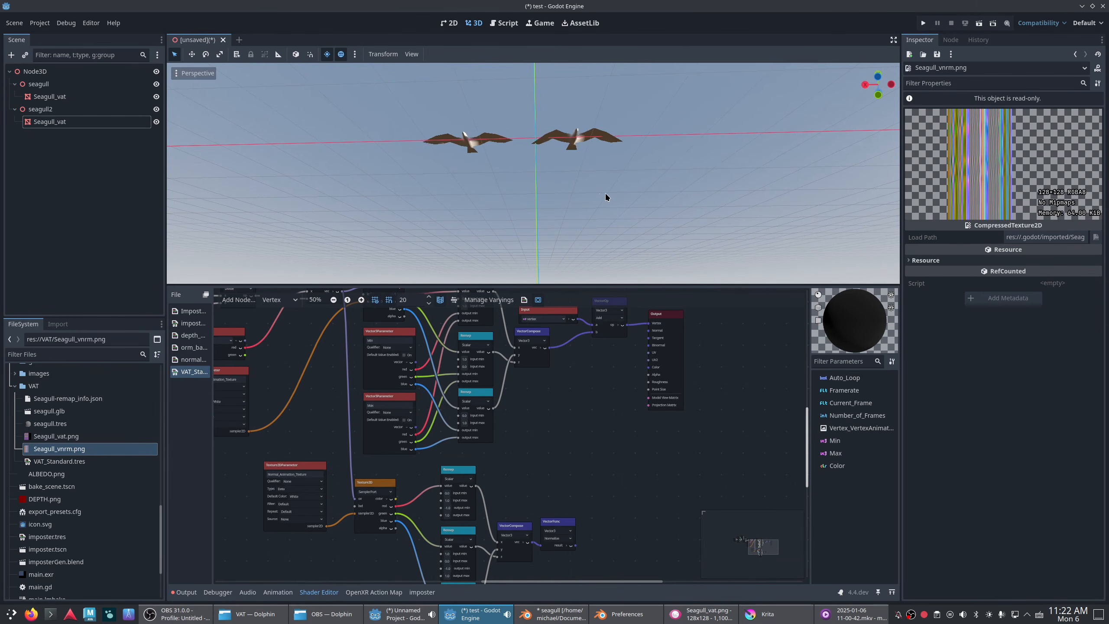
key("ctrl+z")
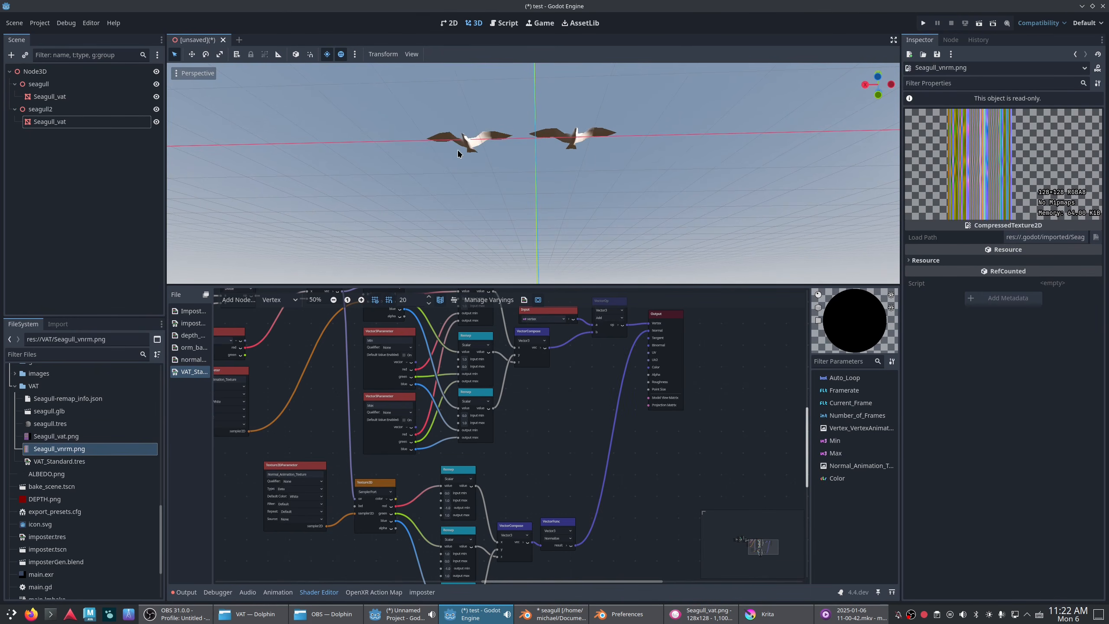
- Examine the animated normals on both seagulls from several angles and review the frame-timing part of the shader graph
middle_click_drag(586, 181, 522, 190)
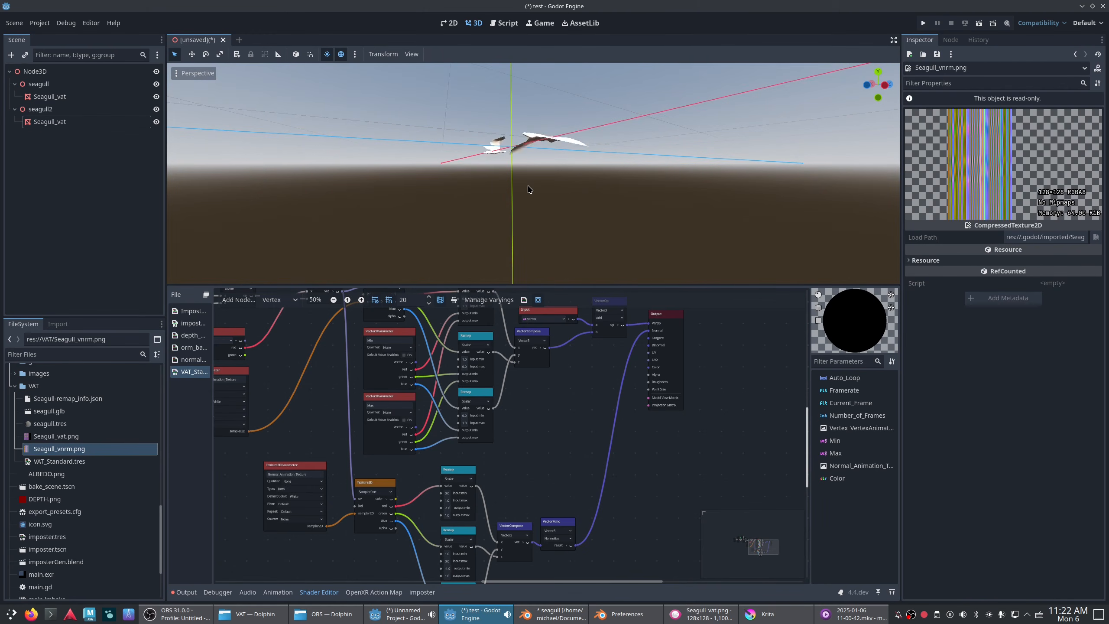
scroll(553, 477, "down", 2)
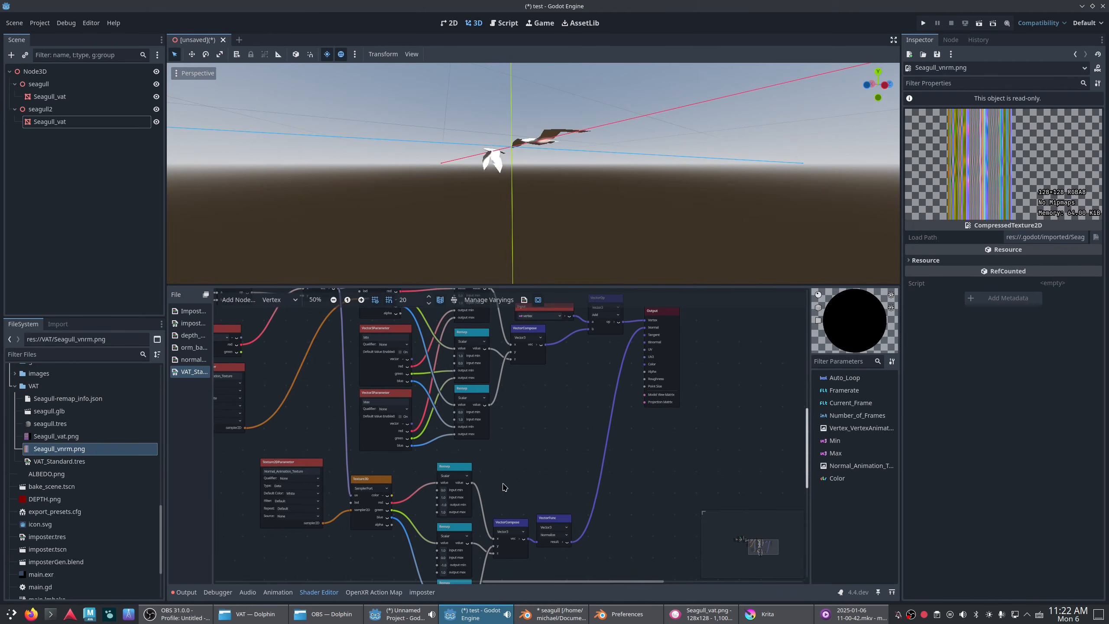
scroll(553, 477, "up", 2)
left_click(457, 469)
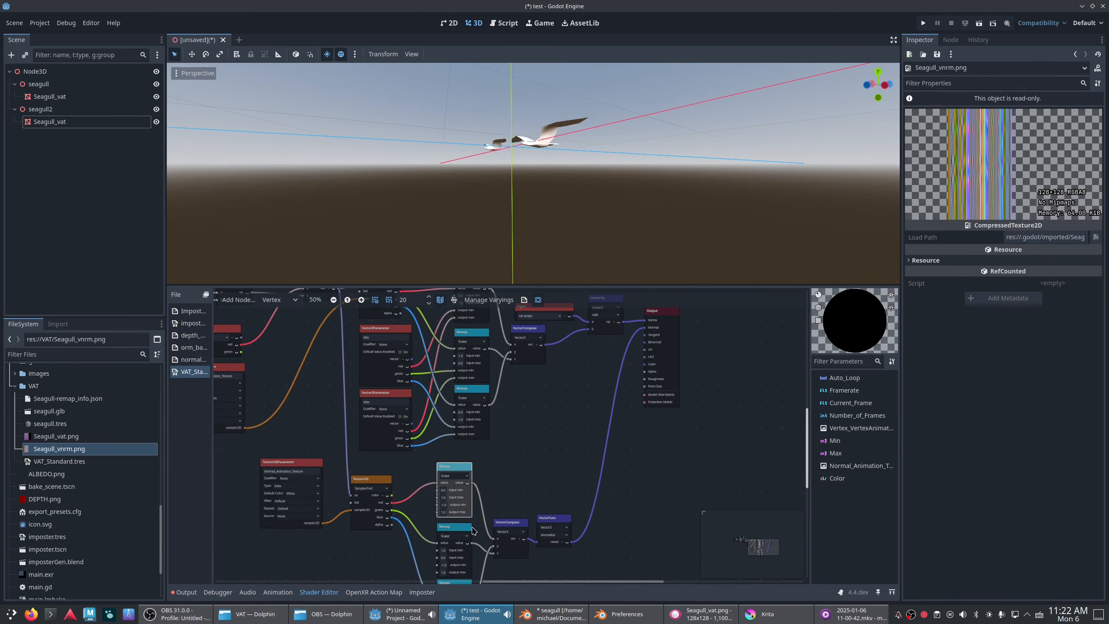
scroll(657, 509, "down", 4)
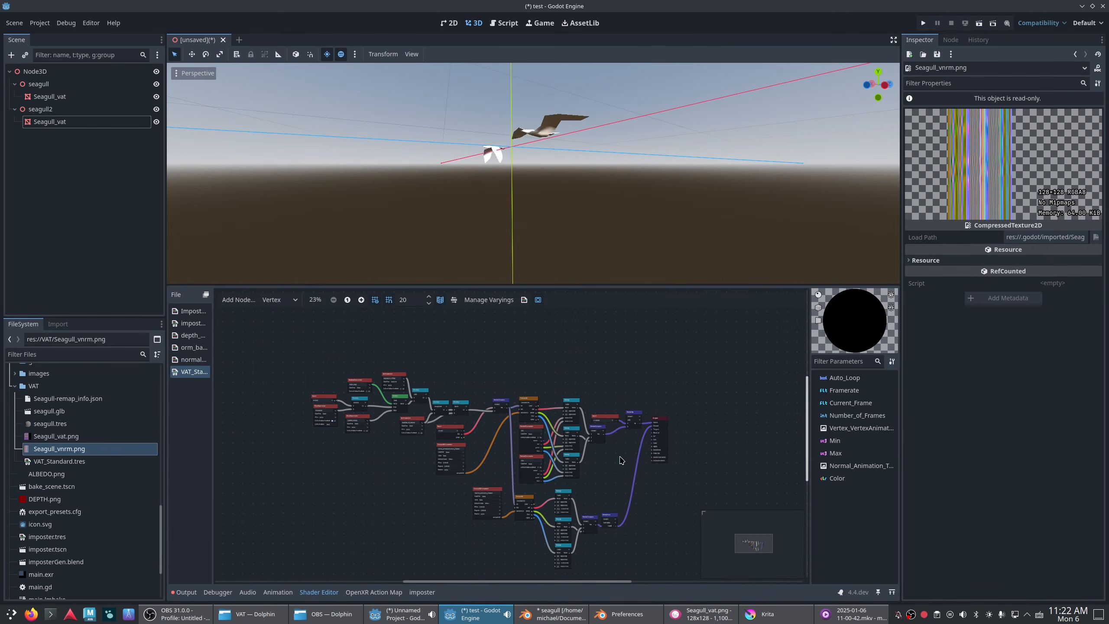
middle_click_drag(584, 188, 626, 239)
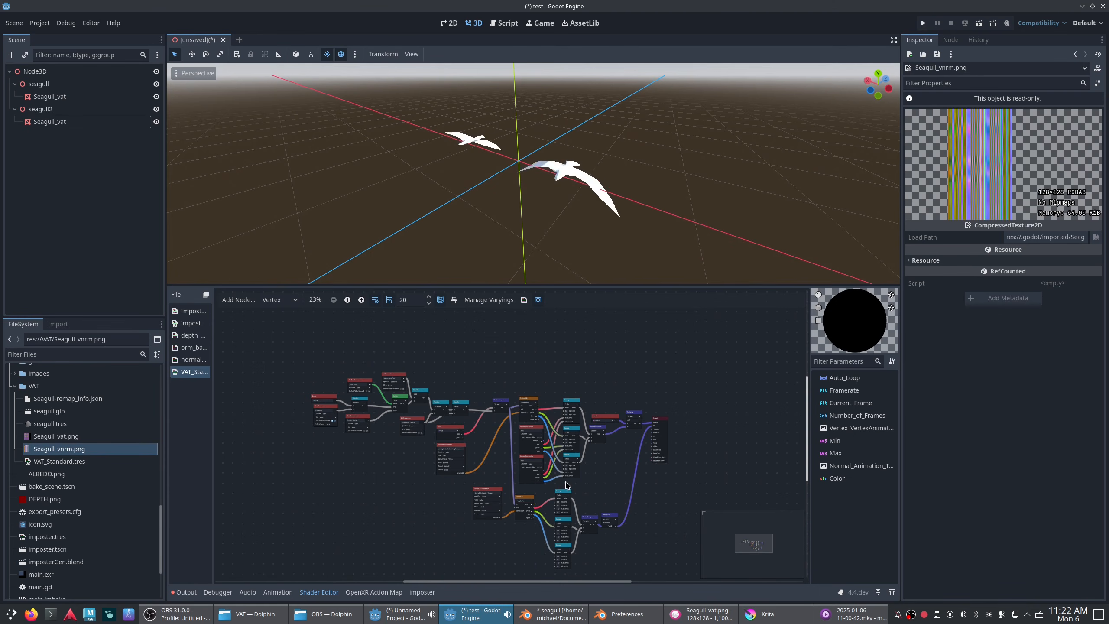
scroll(351, 400, "up", 6)
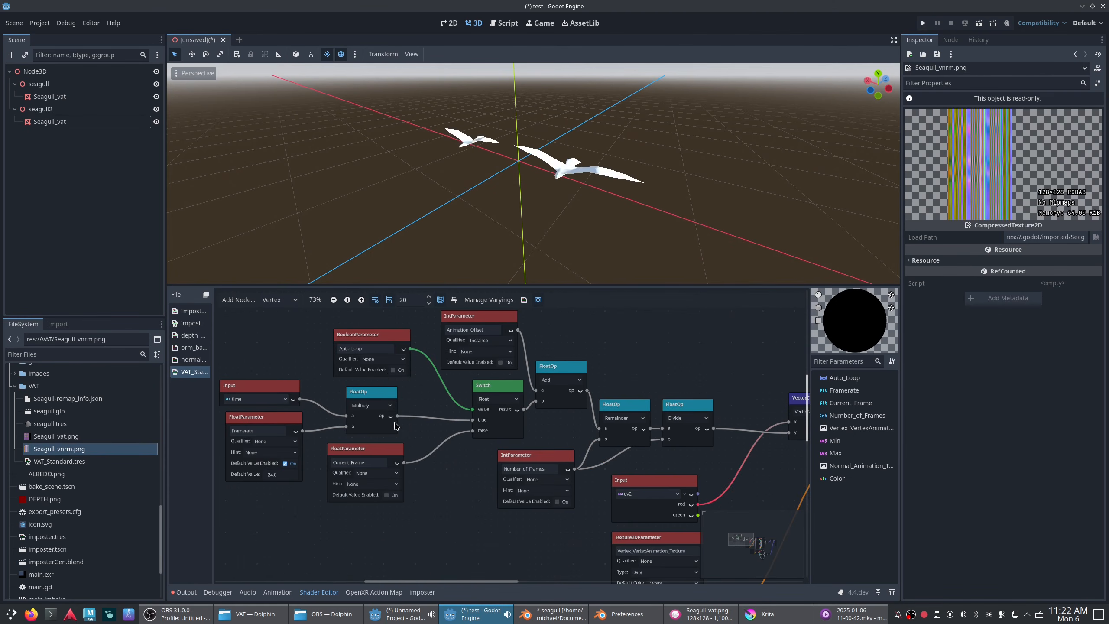
middle_click_drag(431, 463, 438, 488)
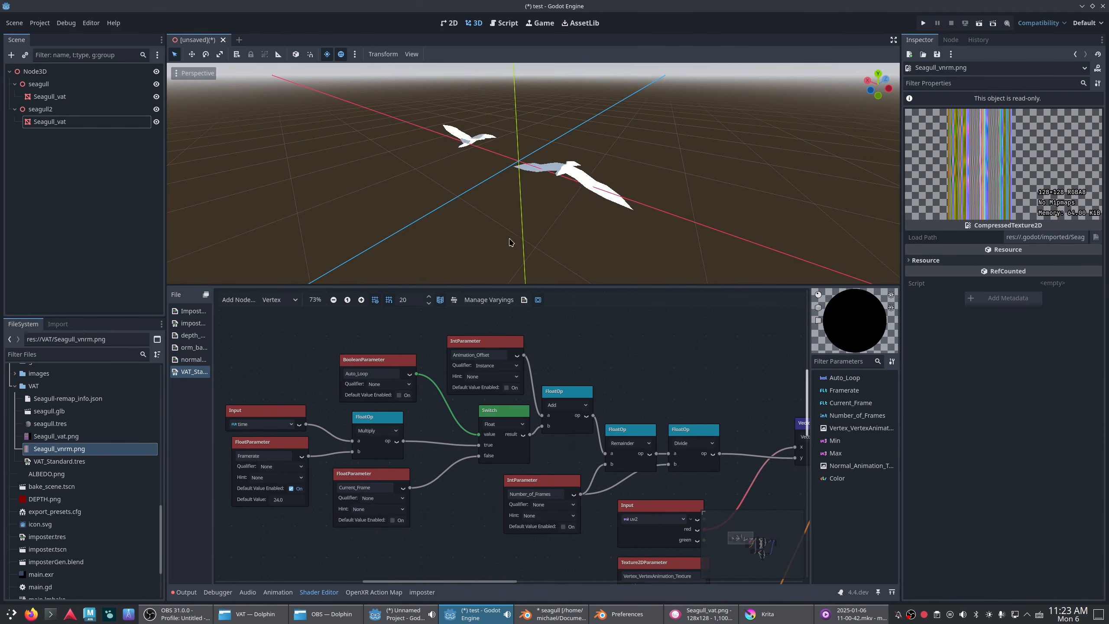
middle_click_drag(628, 238, 542, 203)
scroll(554, 277, "down", 12)
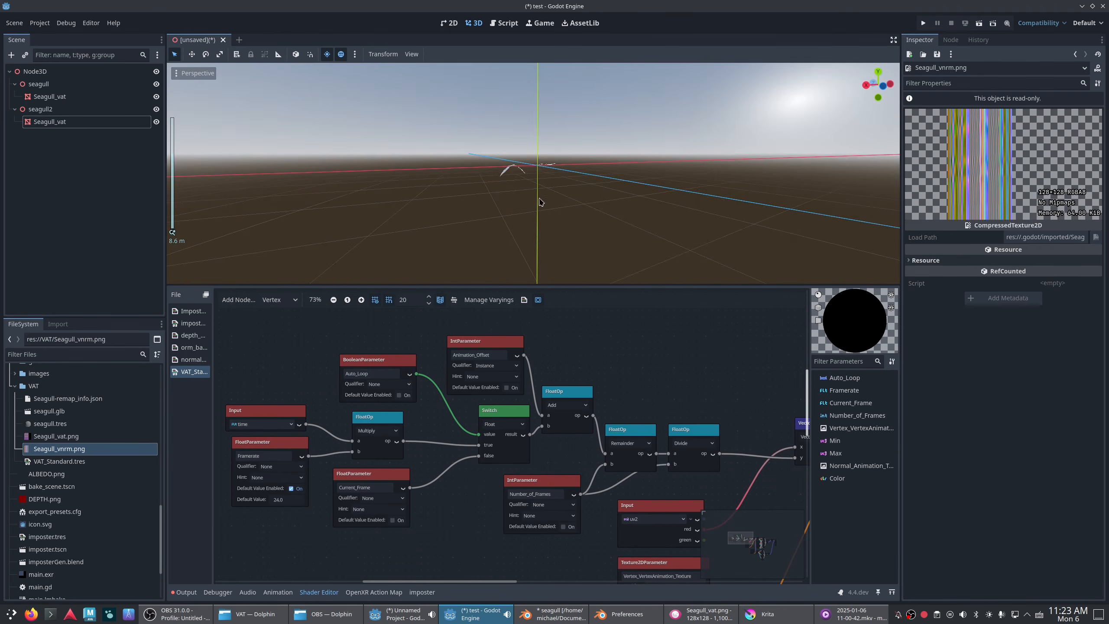
scroll(541, 203, "up", 10)
- Duplicate the FloatOp Add node that follows the Switch, keeping its operator set to Add
left_click(566, 405)
left_click(463, 335)
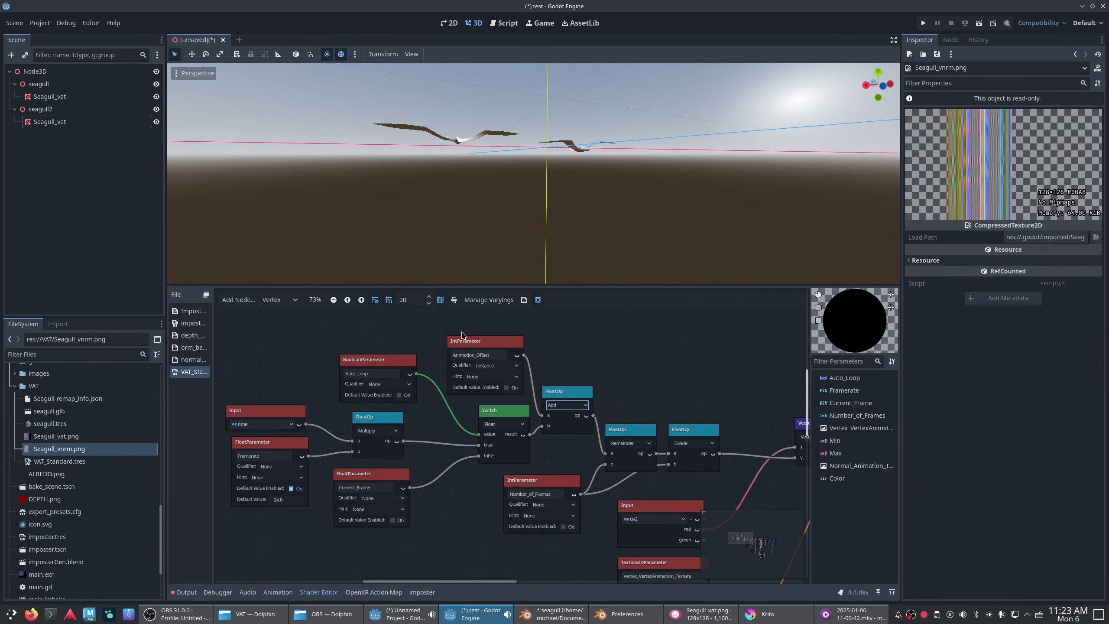
left_click(477, 340)
left_click(562, 391)
middle_click_drag(563, 368, 548, 402)
key("ctrl+d")
left_click(586, 356)
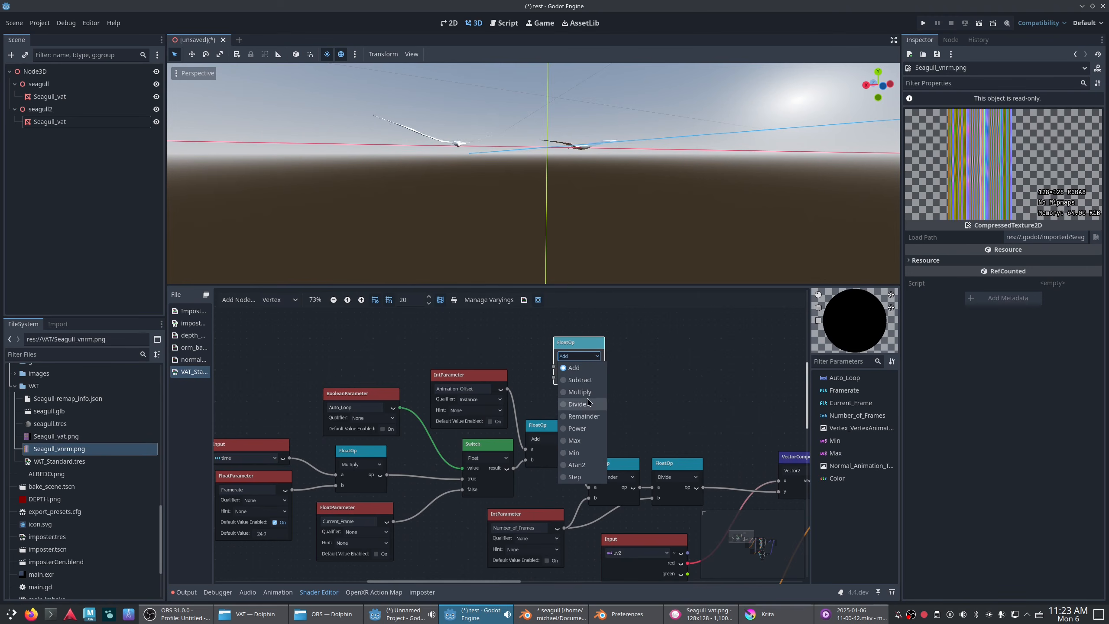
left_click(556, 358)
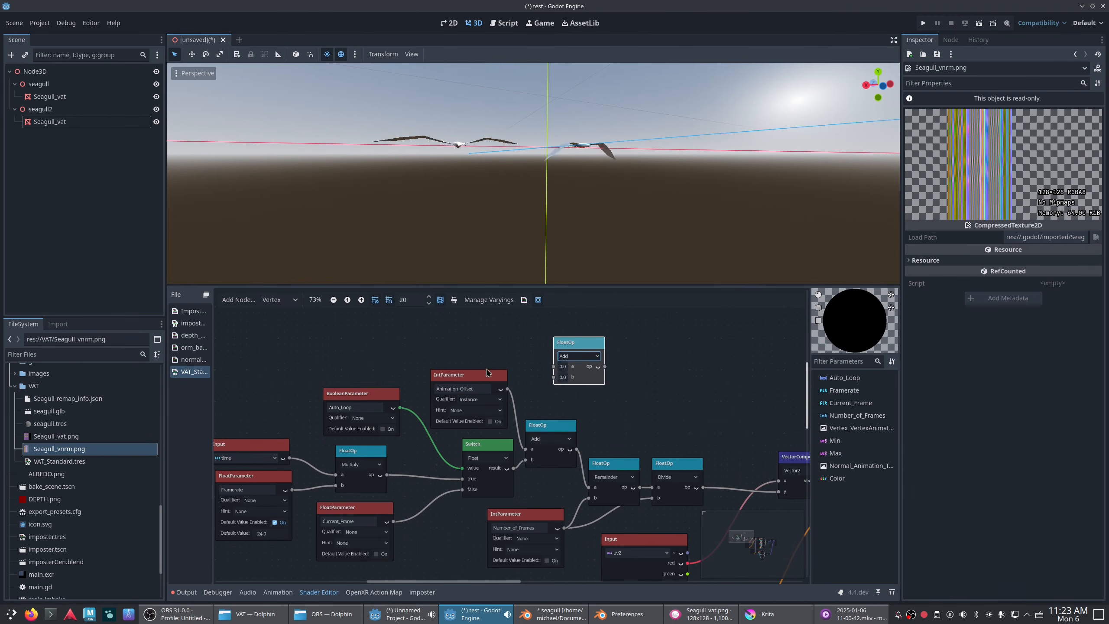
- Move the Animation_Offset parameter above Auto_Loop and reposition the duplicated Add node above the existing node chain
left_click_drag(488, 372, 381, 327)
scroll(595, 329, "up", 1)
middle_click_drag(594, 329, 659, 415)
left_click_drag(633, 429, 568, 360)
middle_click_drag(524, 430, 425, 368)
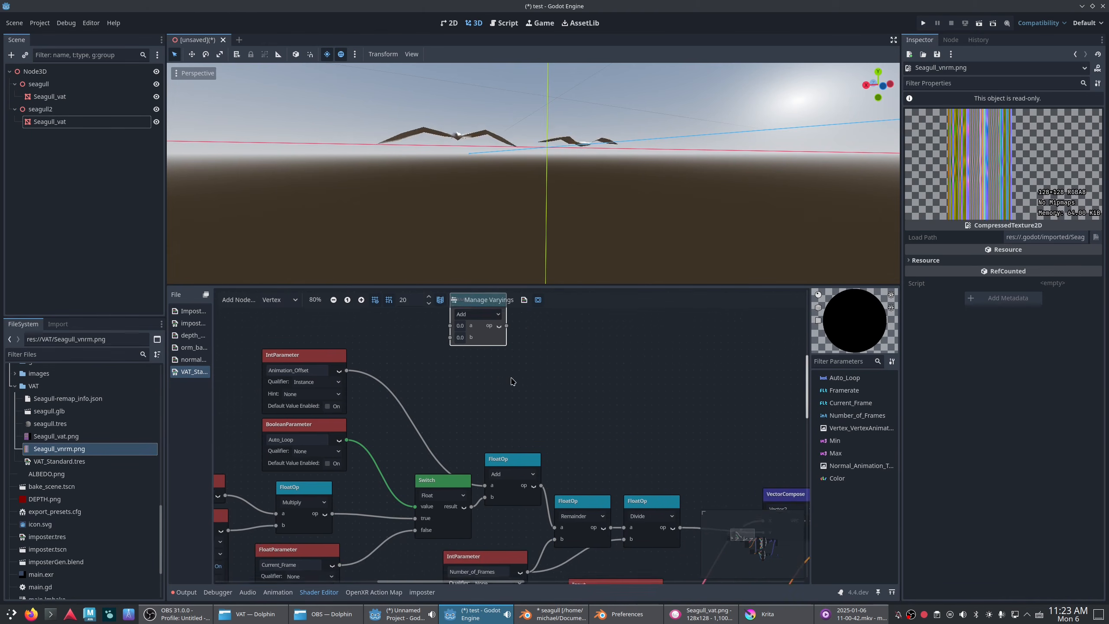
- Insert the duplicated FloatOp Add node between the Divide node and the VectorCompose node's x input
middle_click_drag(545, 448, 478, 436)
scroll(475, 433, "down", 3)
left_click_drag(429, 323, 607, 443)
left_click(562, 439)
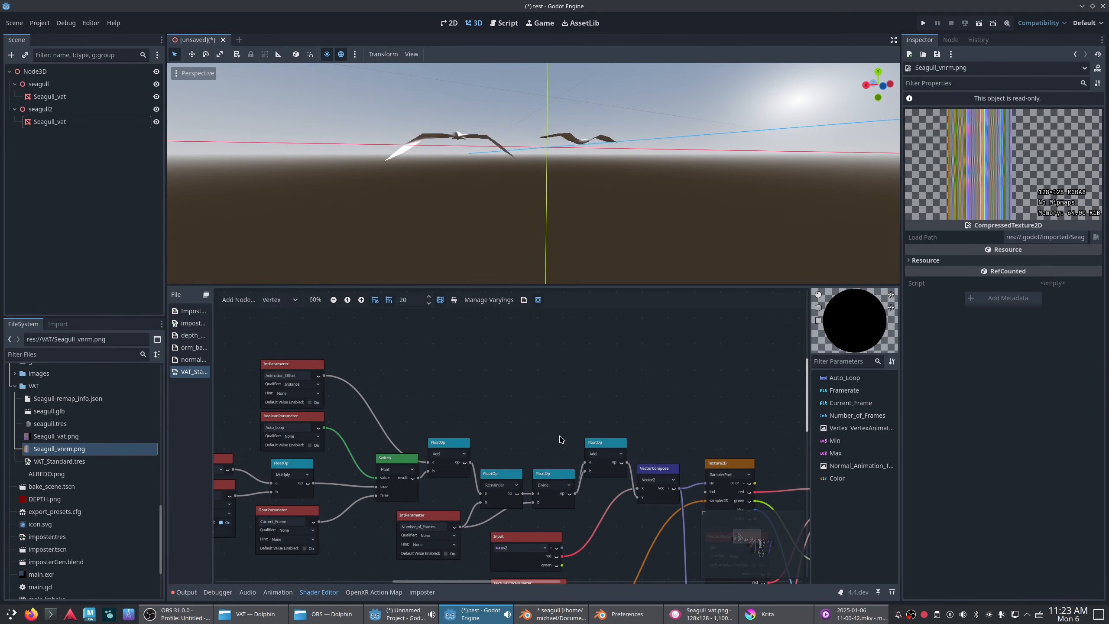
left_click_drag(584, 465, 584, 464)
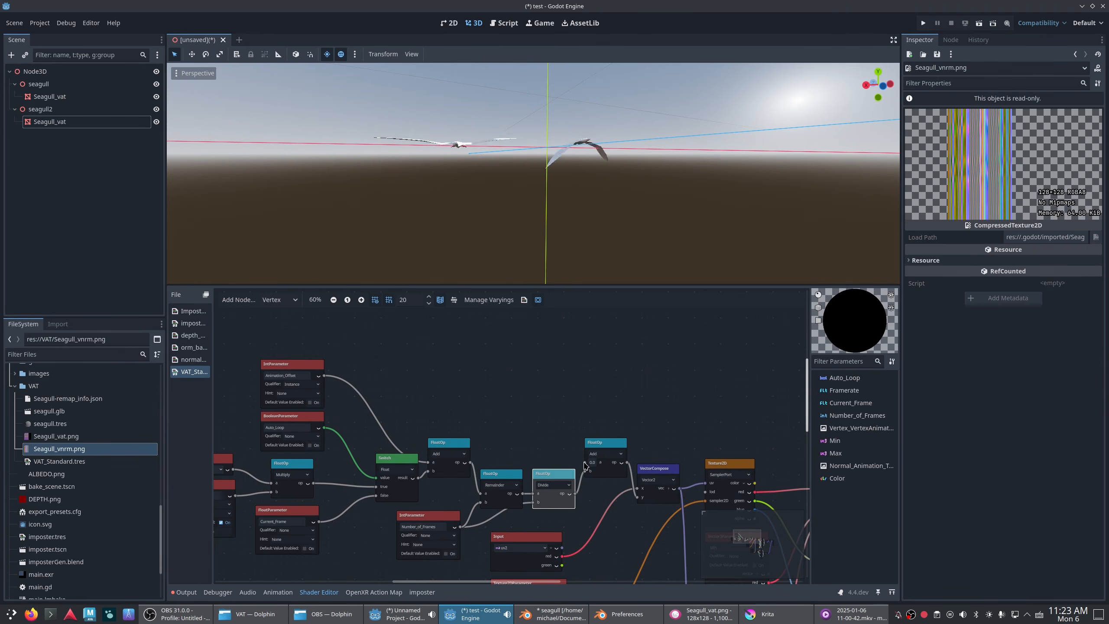
- Add an InstanceId input node in the empty space above the FloatOp chain
left_click(239, 300)
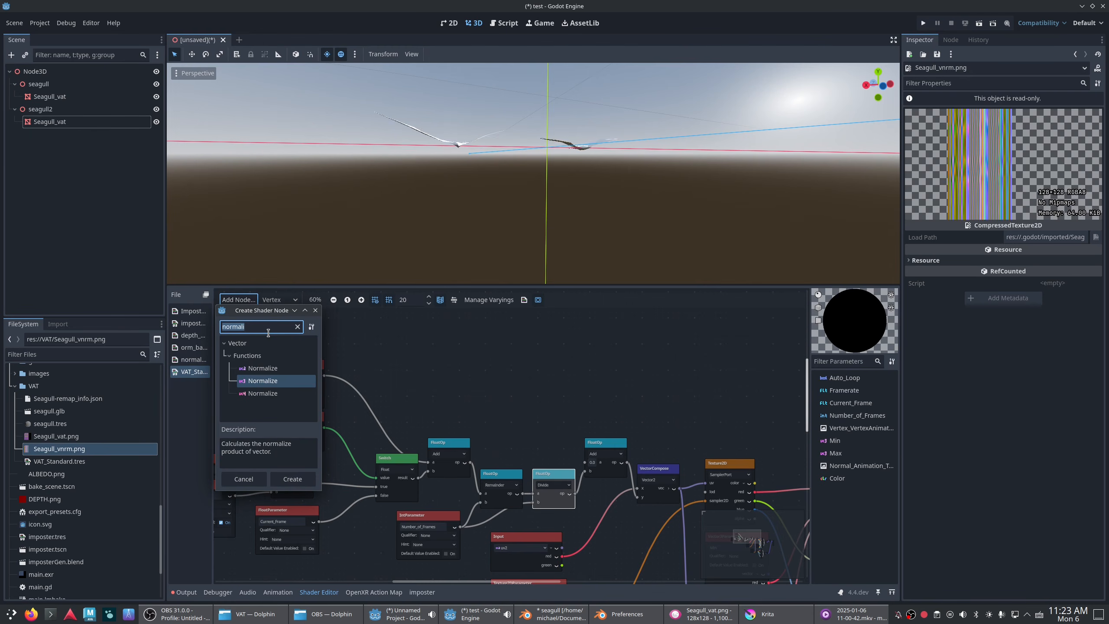
type("ins")
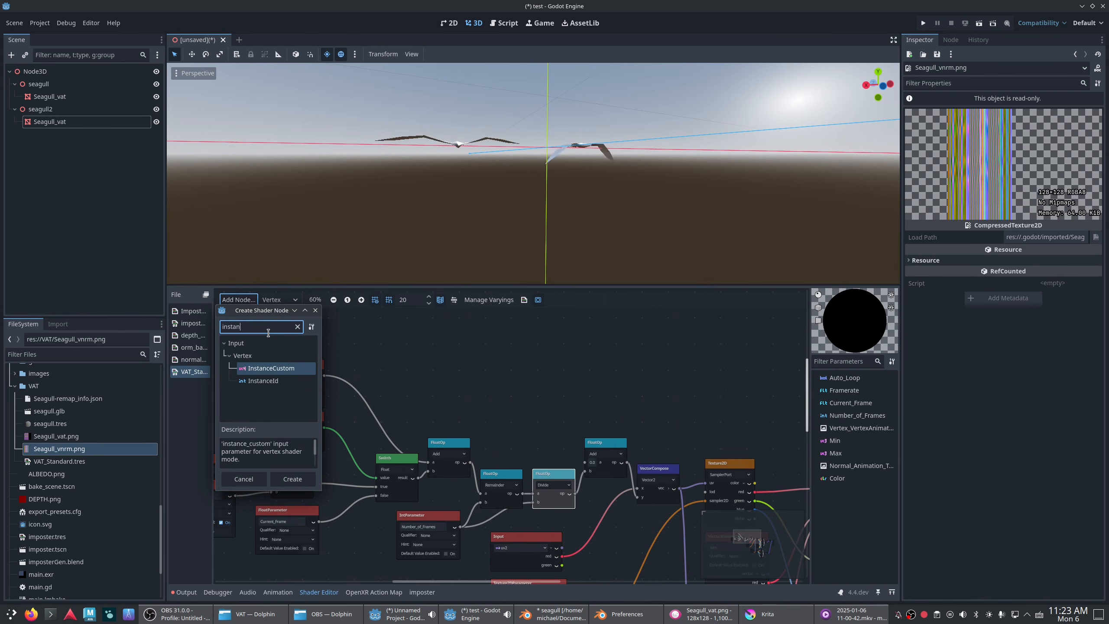
type("tan")
key("Down")
key("Return")
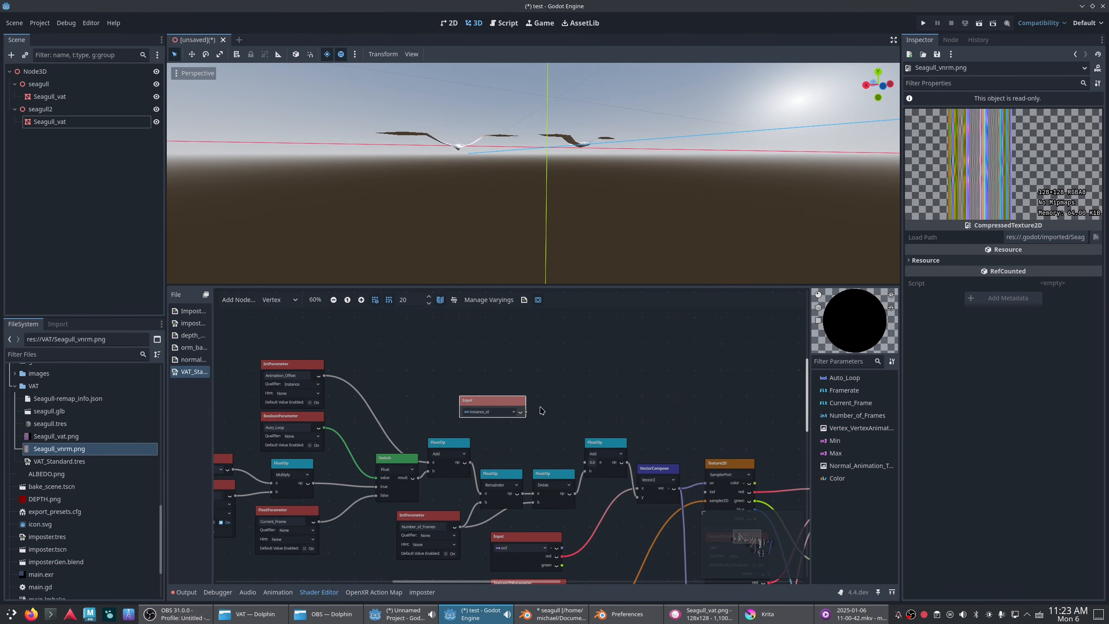
- Add a RandomRange node beside the InstanceId input and feed the instance ID into its seed
left_click(232, 300)
type("rando")
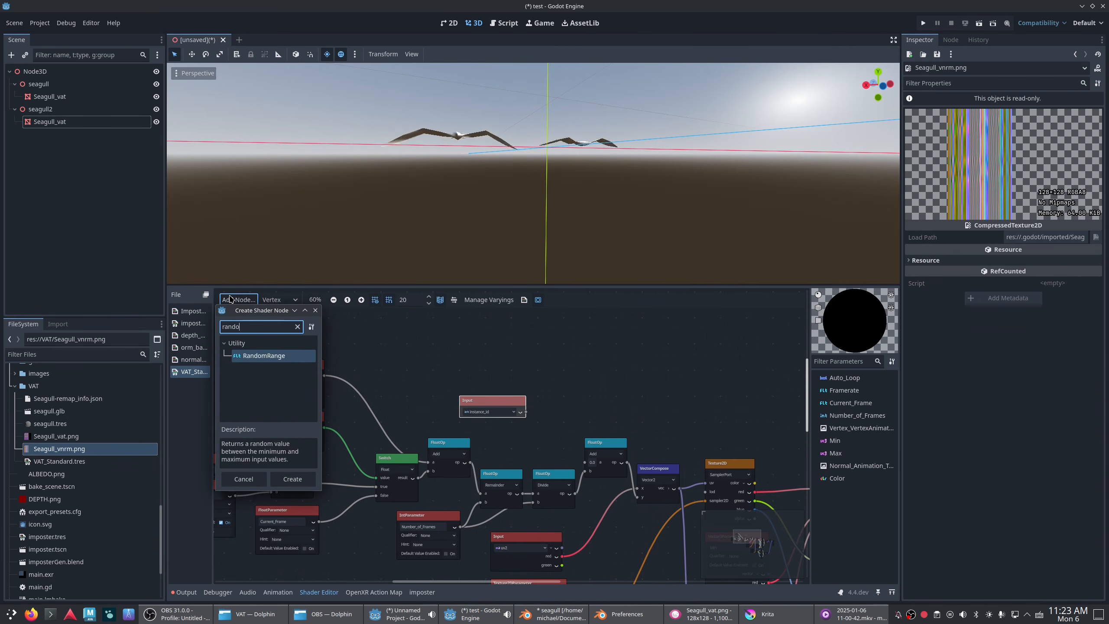
type("m")
key("Return")
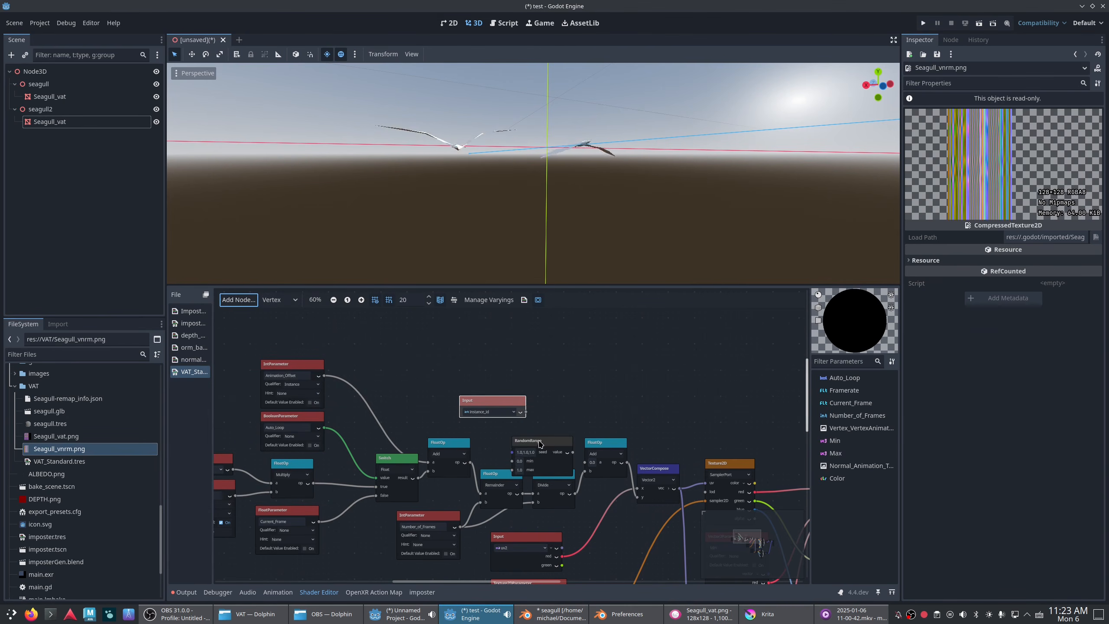
left_click_drag(540, 445, 534, 391)
- Connect the RandomRange value to the free input of the inserted Add node and space the InstanceId and RandomRange nodes apart
left_click(582, 394)
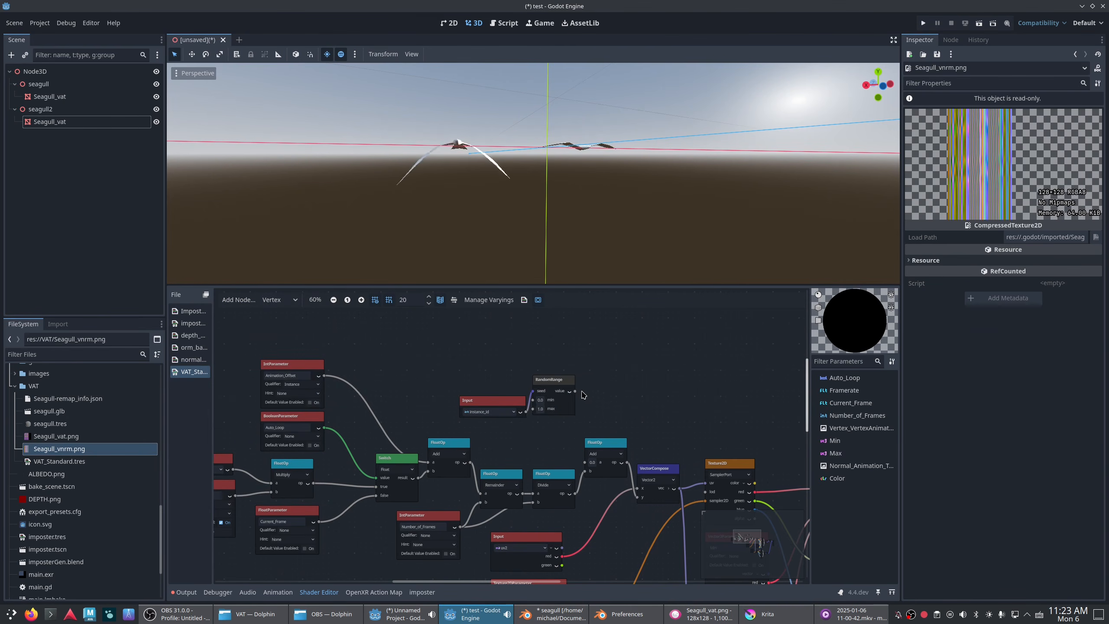
middle_click_drag(581, 202, 572, 217)
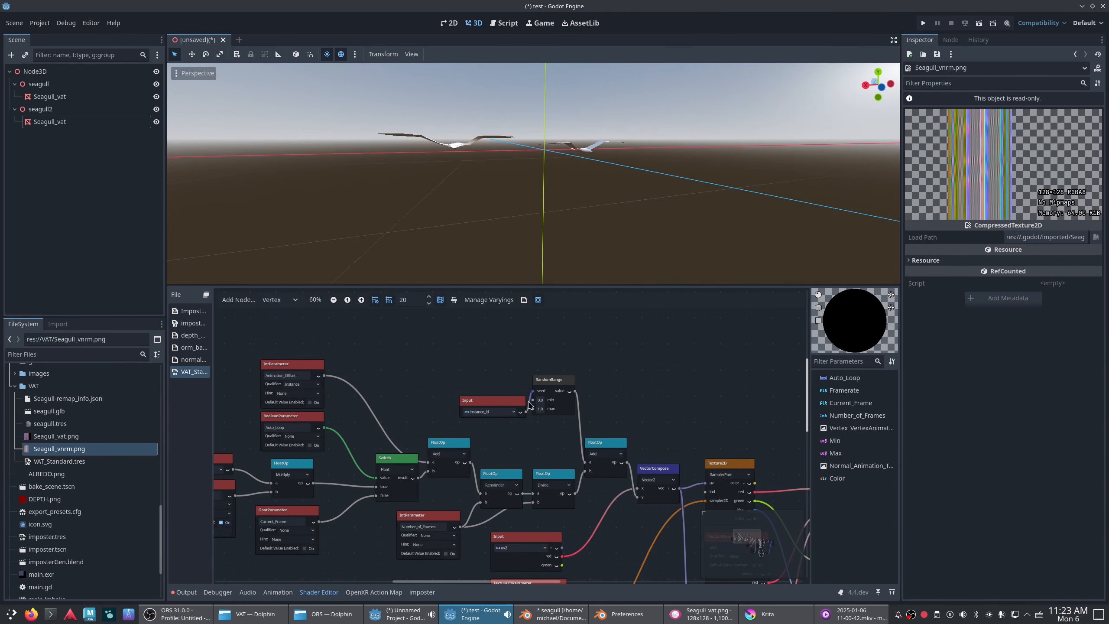
left_click_drag(496, 400, 459, 395)
left_click_drag(554, 380, 548, 405)
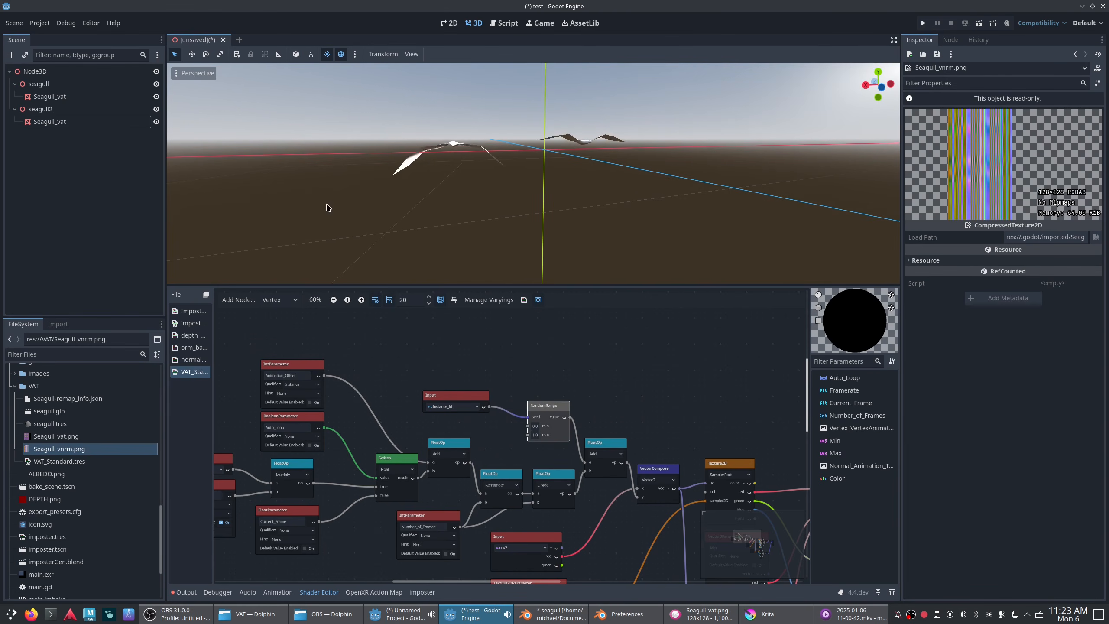
- Compare the wing motion of both seagulls from above and from the side, and select the first seagull's Seagull_vat mesh
middle_click_drag(448, 214, 457, 258)
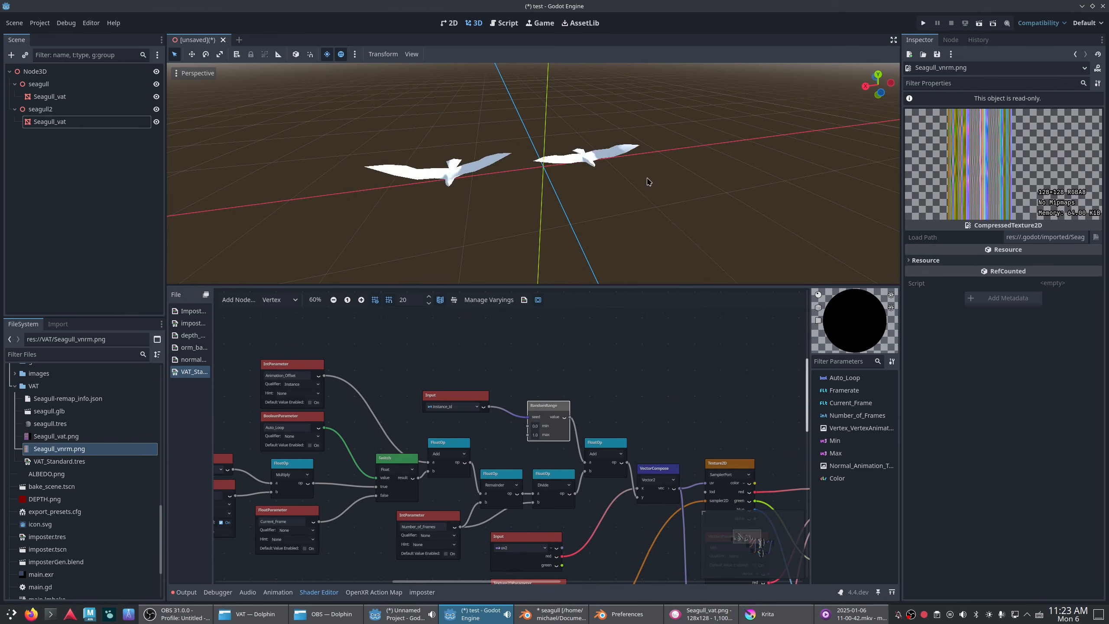
middle_click_drag(648, 181, 561, 127)
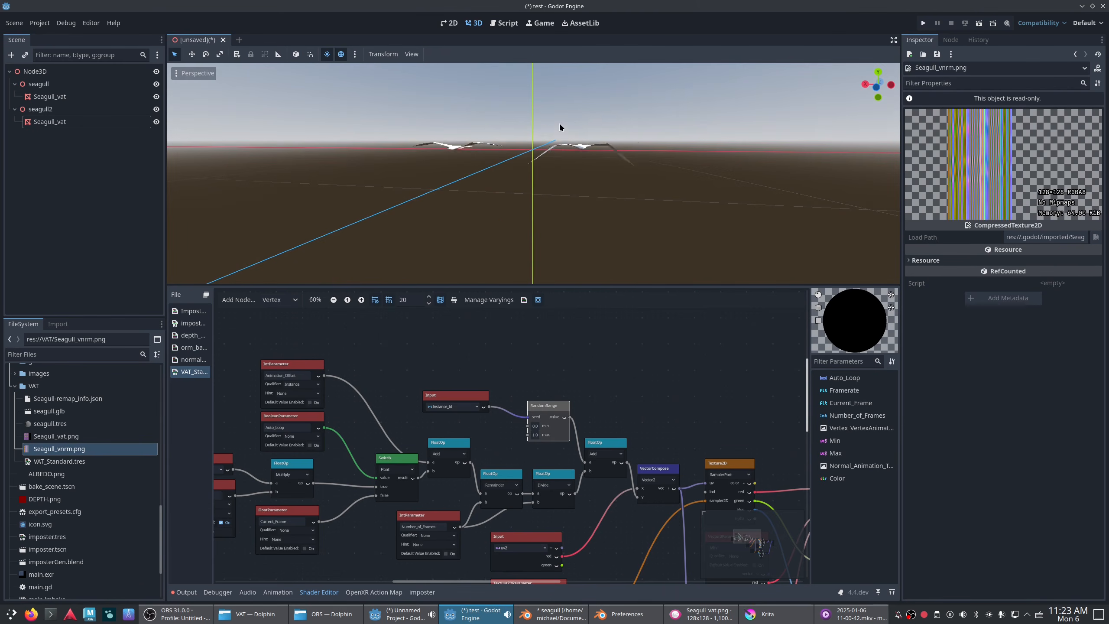
left_click(47, 97)
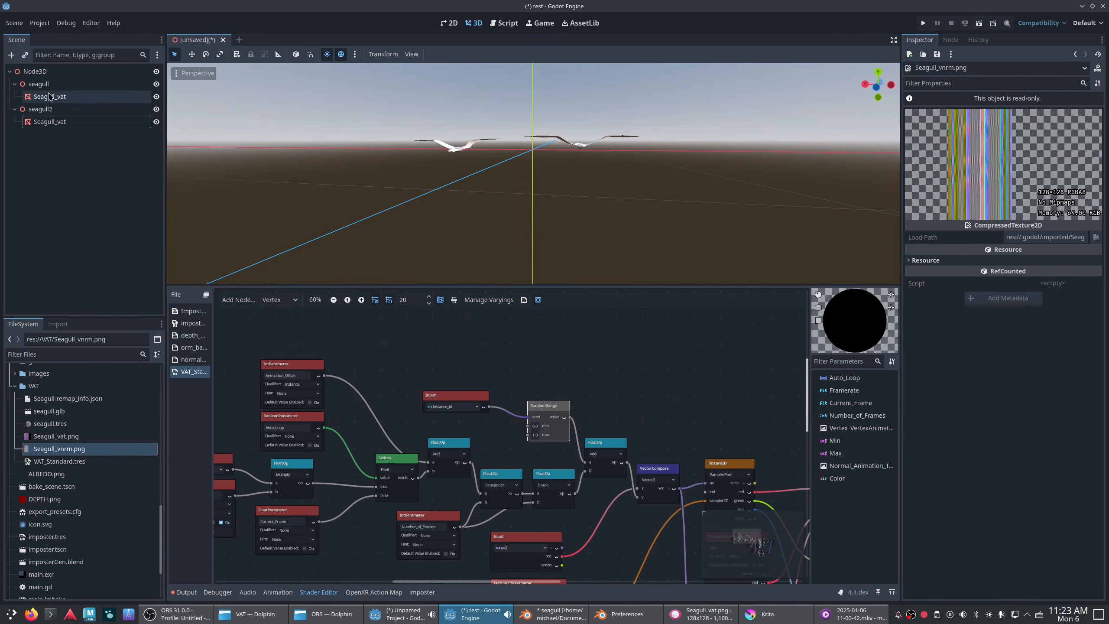
left_click(871, 235)
middle_click_drag(589, 156, 612, 282)
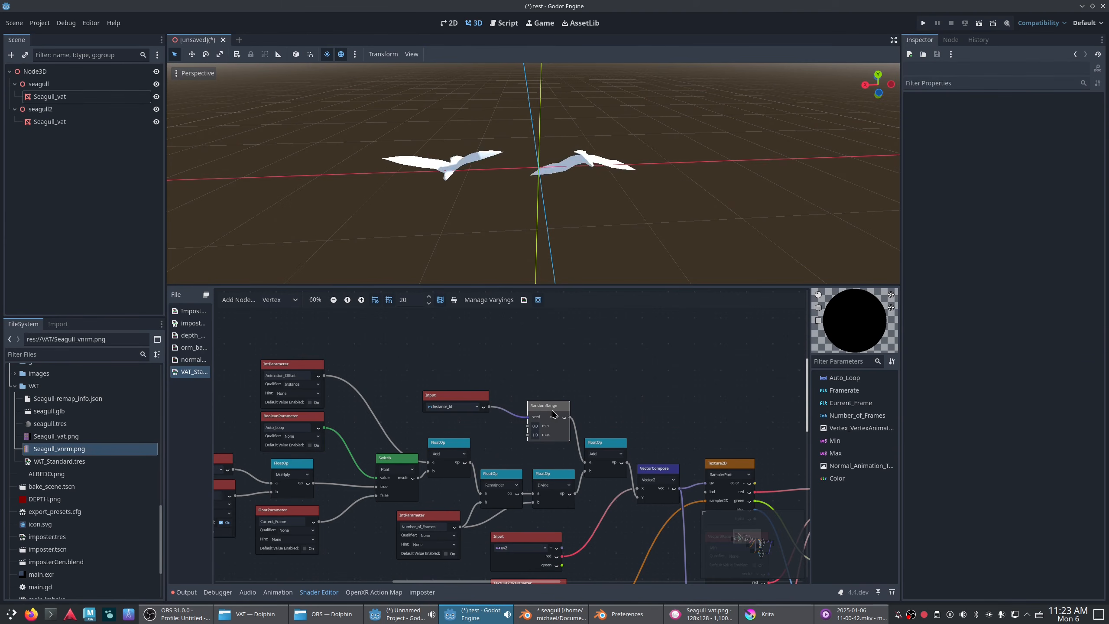
- Move the RandomRange and InstanceId nodes down so they sit closely above the FloatOp chain
left_click_drag(553, 415, 553, 428)
mouse_move(480, 398)
left_mouse_down()
mouse_move(475, 418)
mouse_move(489, 413)
left_mouse_up()
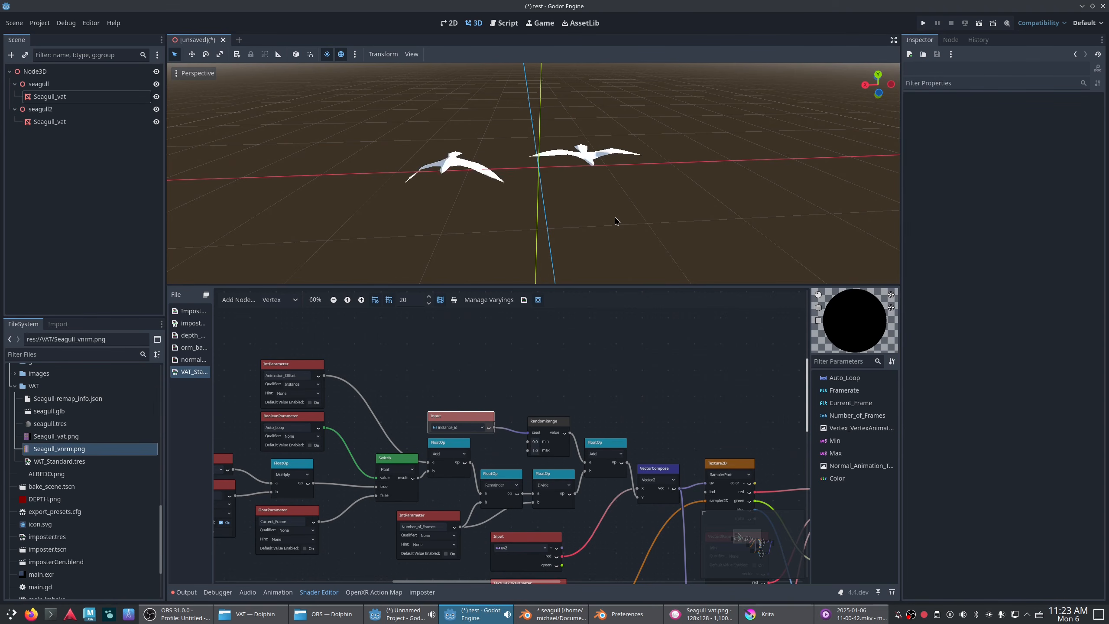
scroll(534, 183, "down", 4)
middle_click_drag(533, 196, 518, 218)
scroll(599, 205, "up", 5)
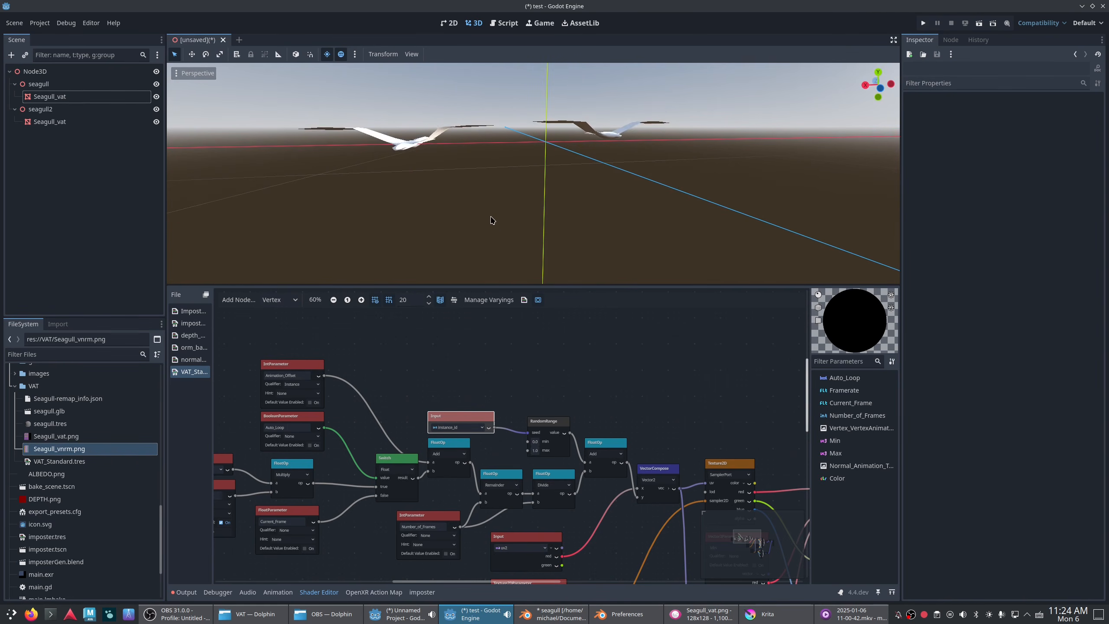
scroll(691, 461, "down", 5)
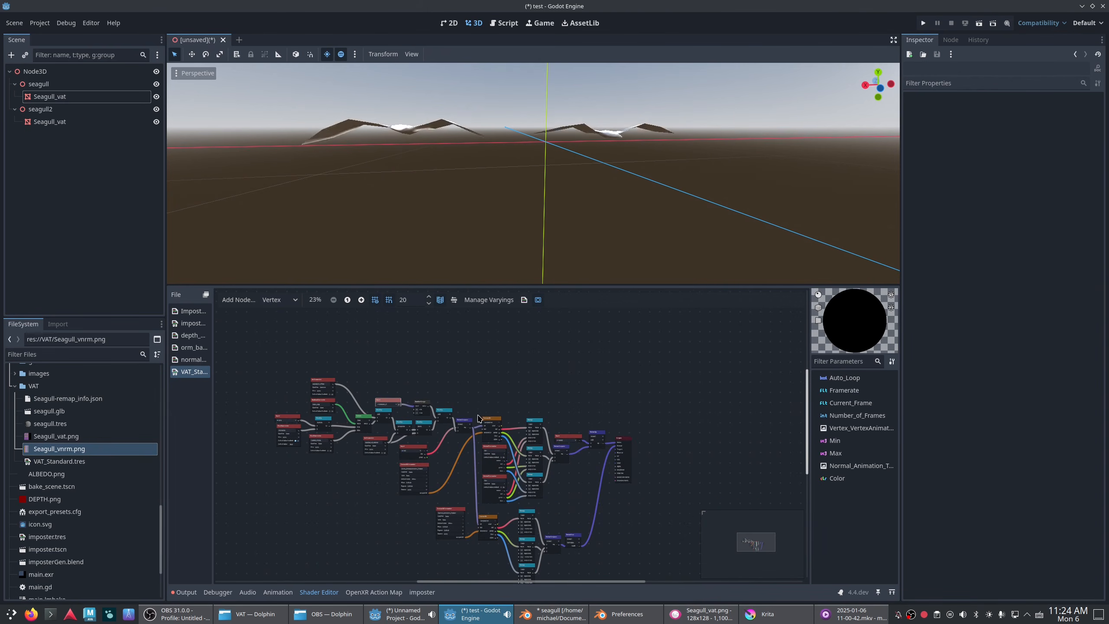